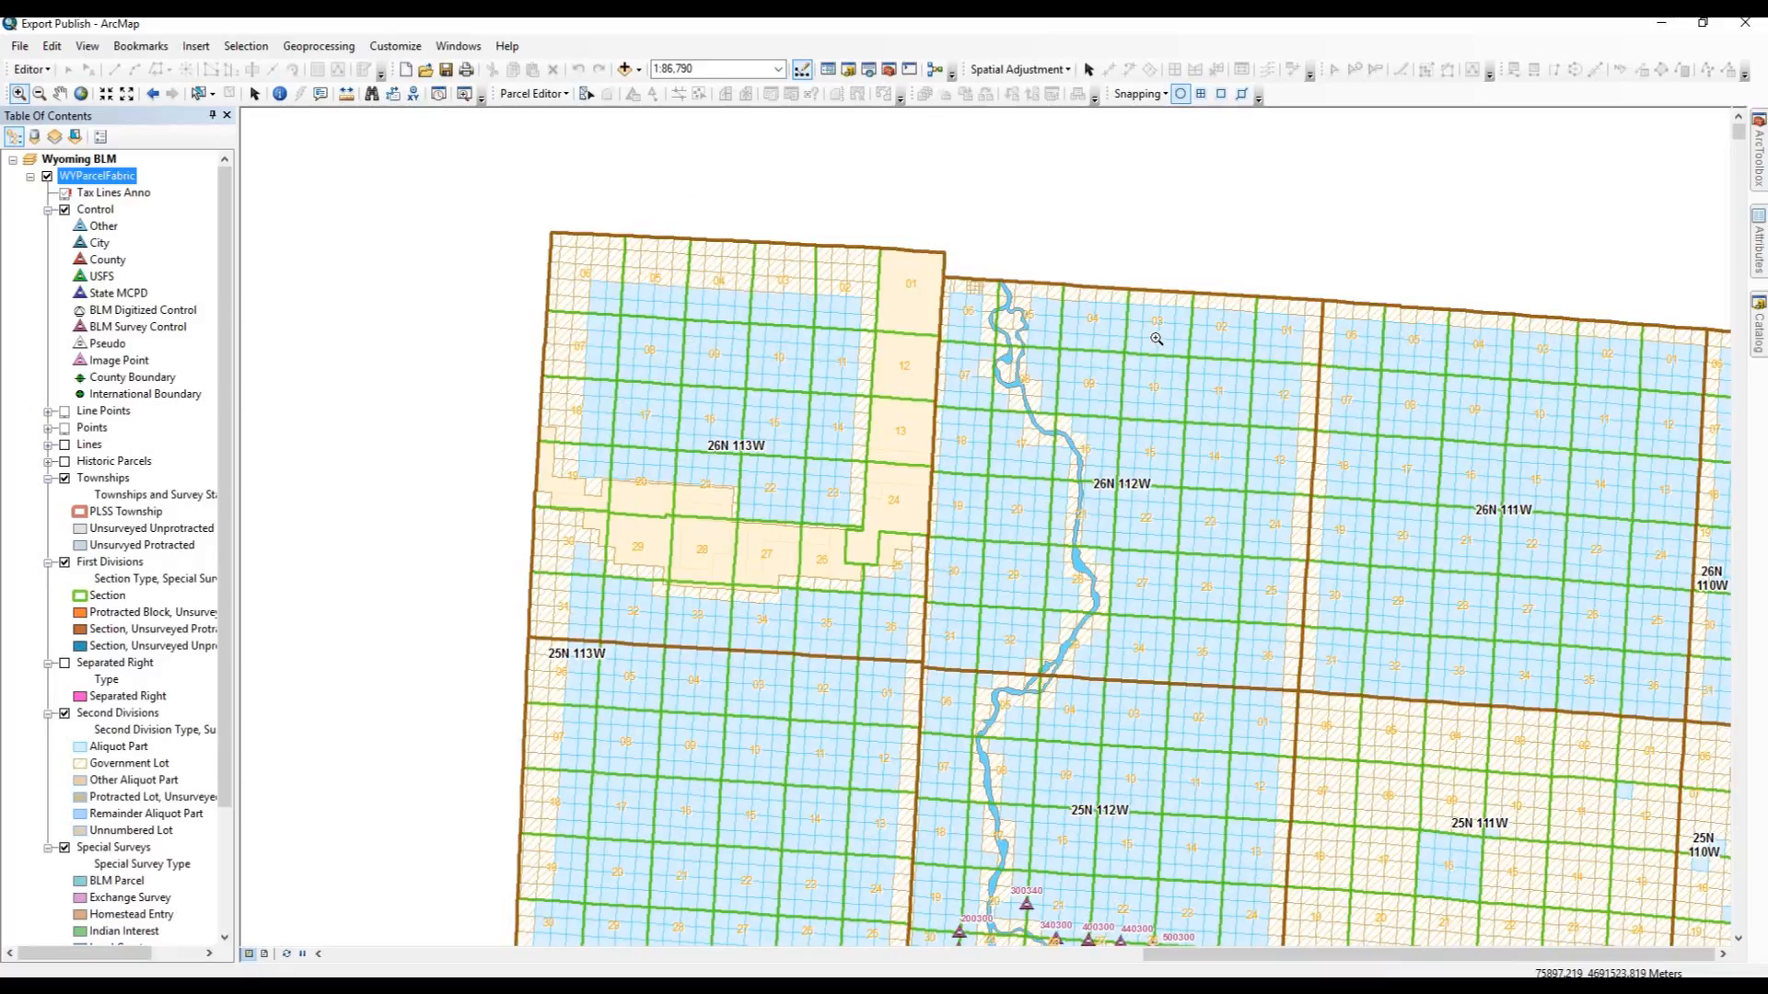
Start an edit session on the parcel fabric
{"action": "left_click", "coordinate": [534, 93]}
{"action": "left_click", "coordinate": [566, 118]}
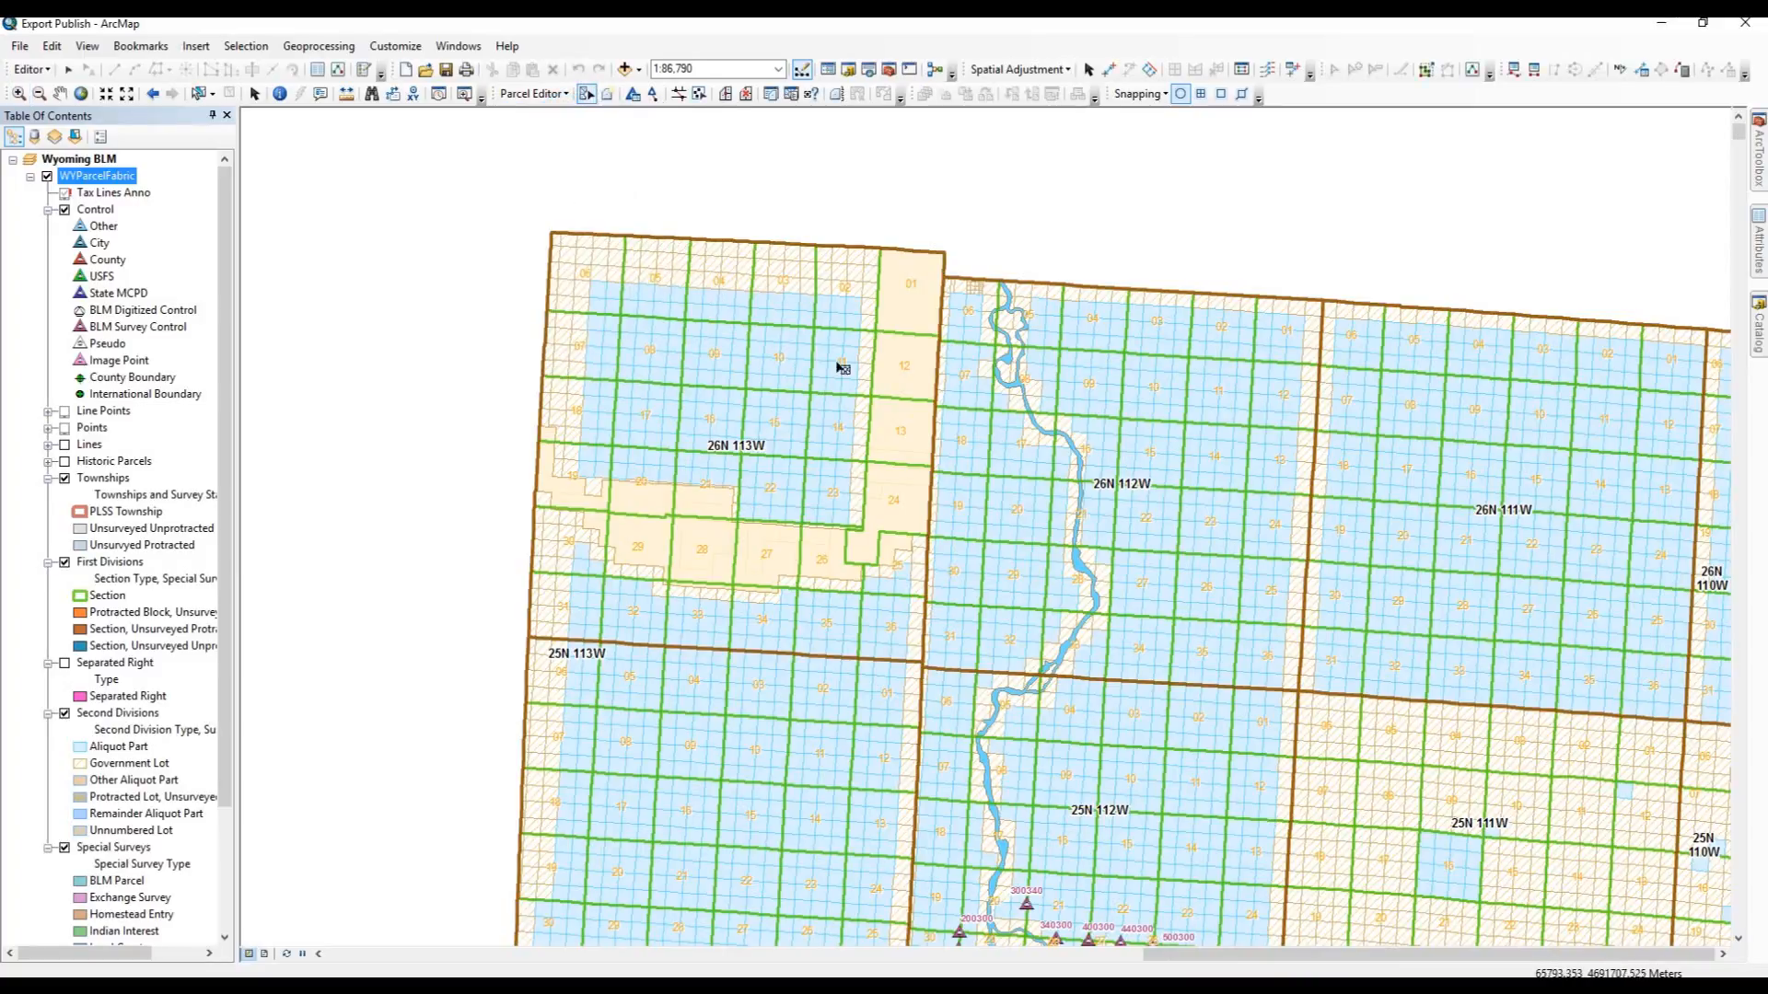
Create a new file geodatabase named Export in the map's home folder
{"action": "mouse_move", "coordinate": [1760, 340]}
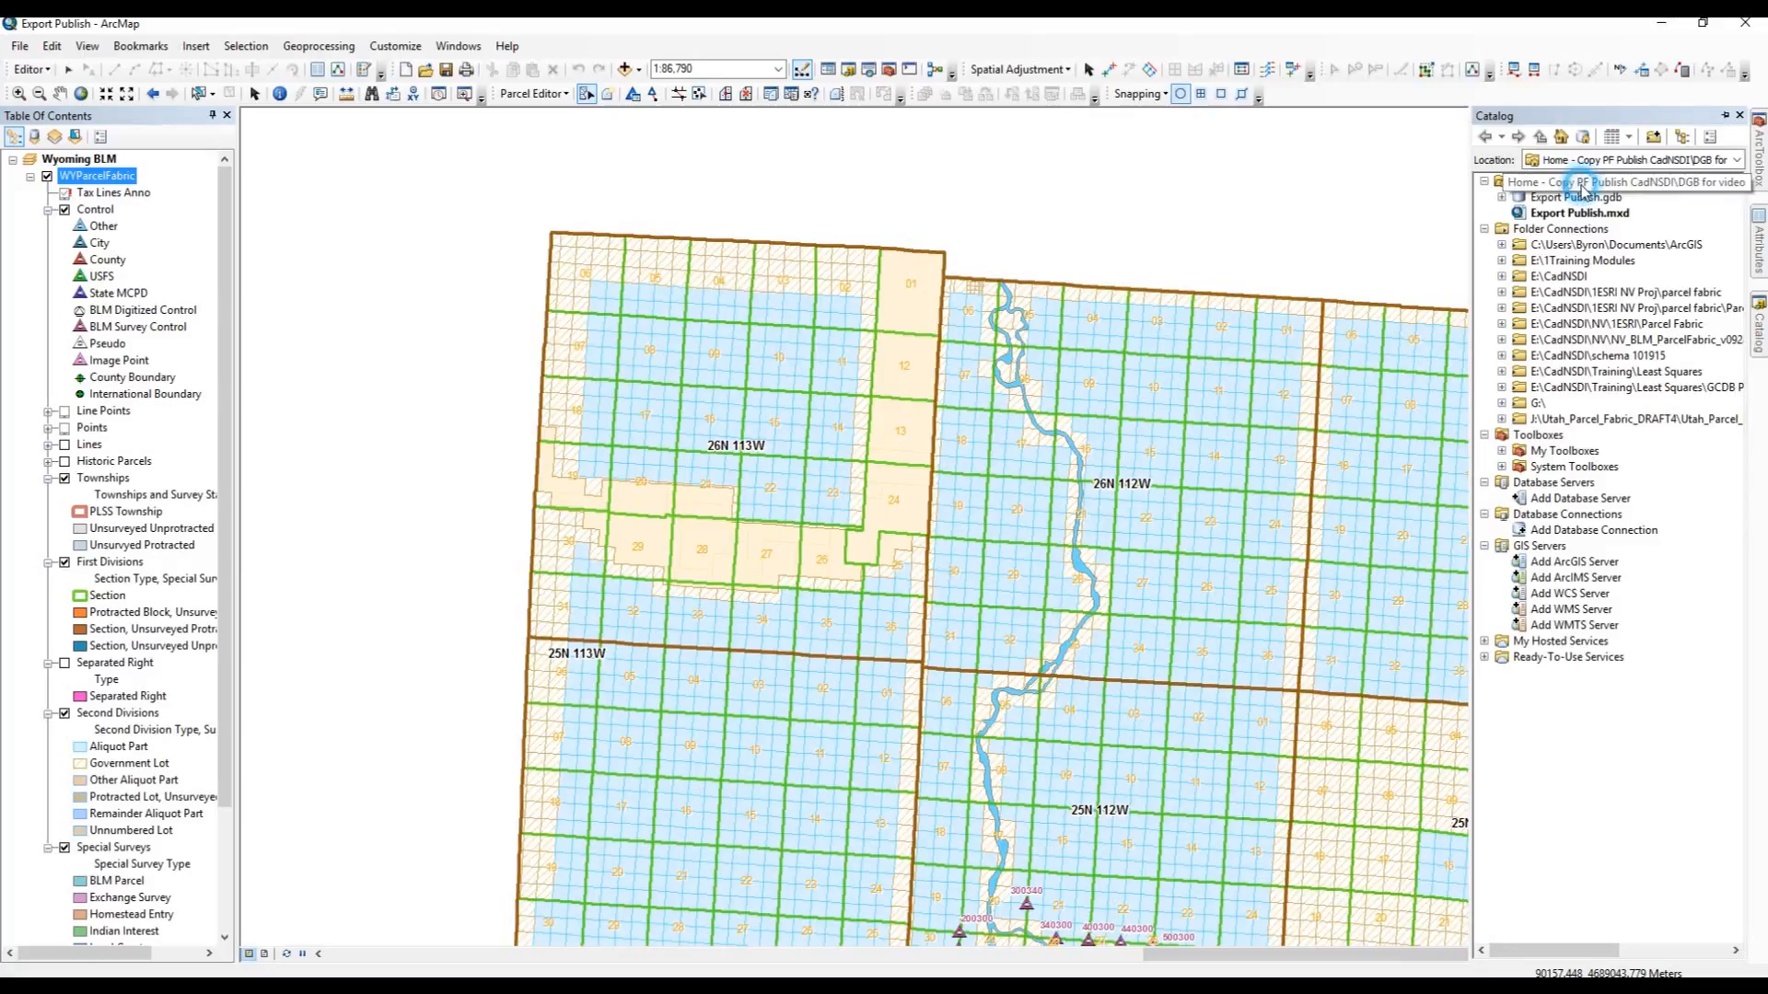
{"action": "right_click", "coordinate": [1582, 191]}
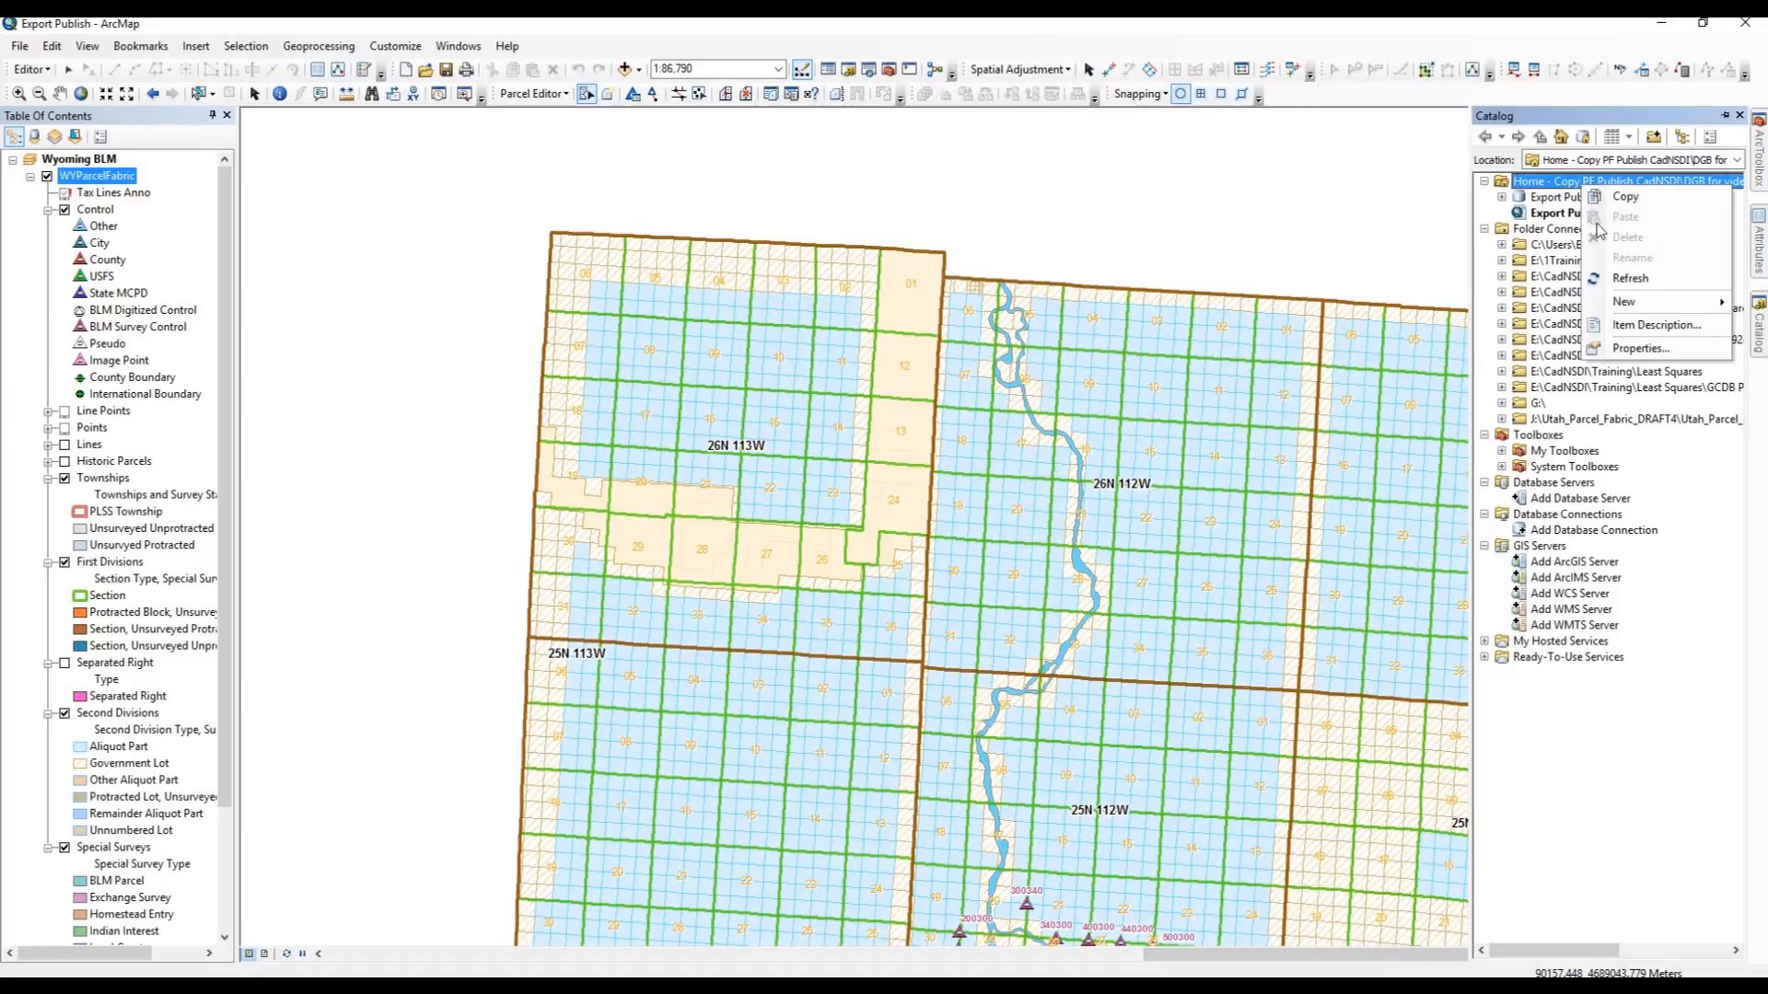
{"action": "mouse_move", "coordinate": [1659, 304]}
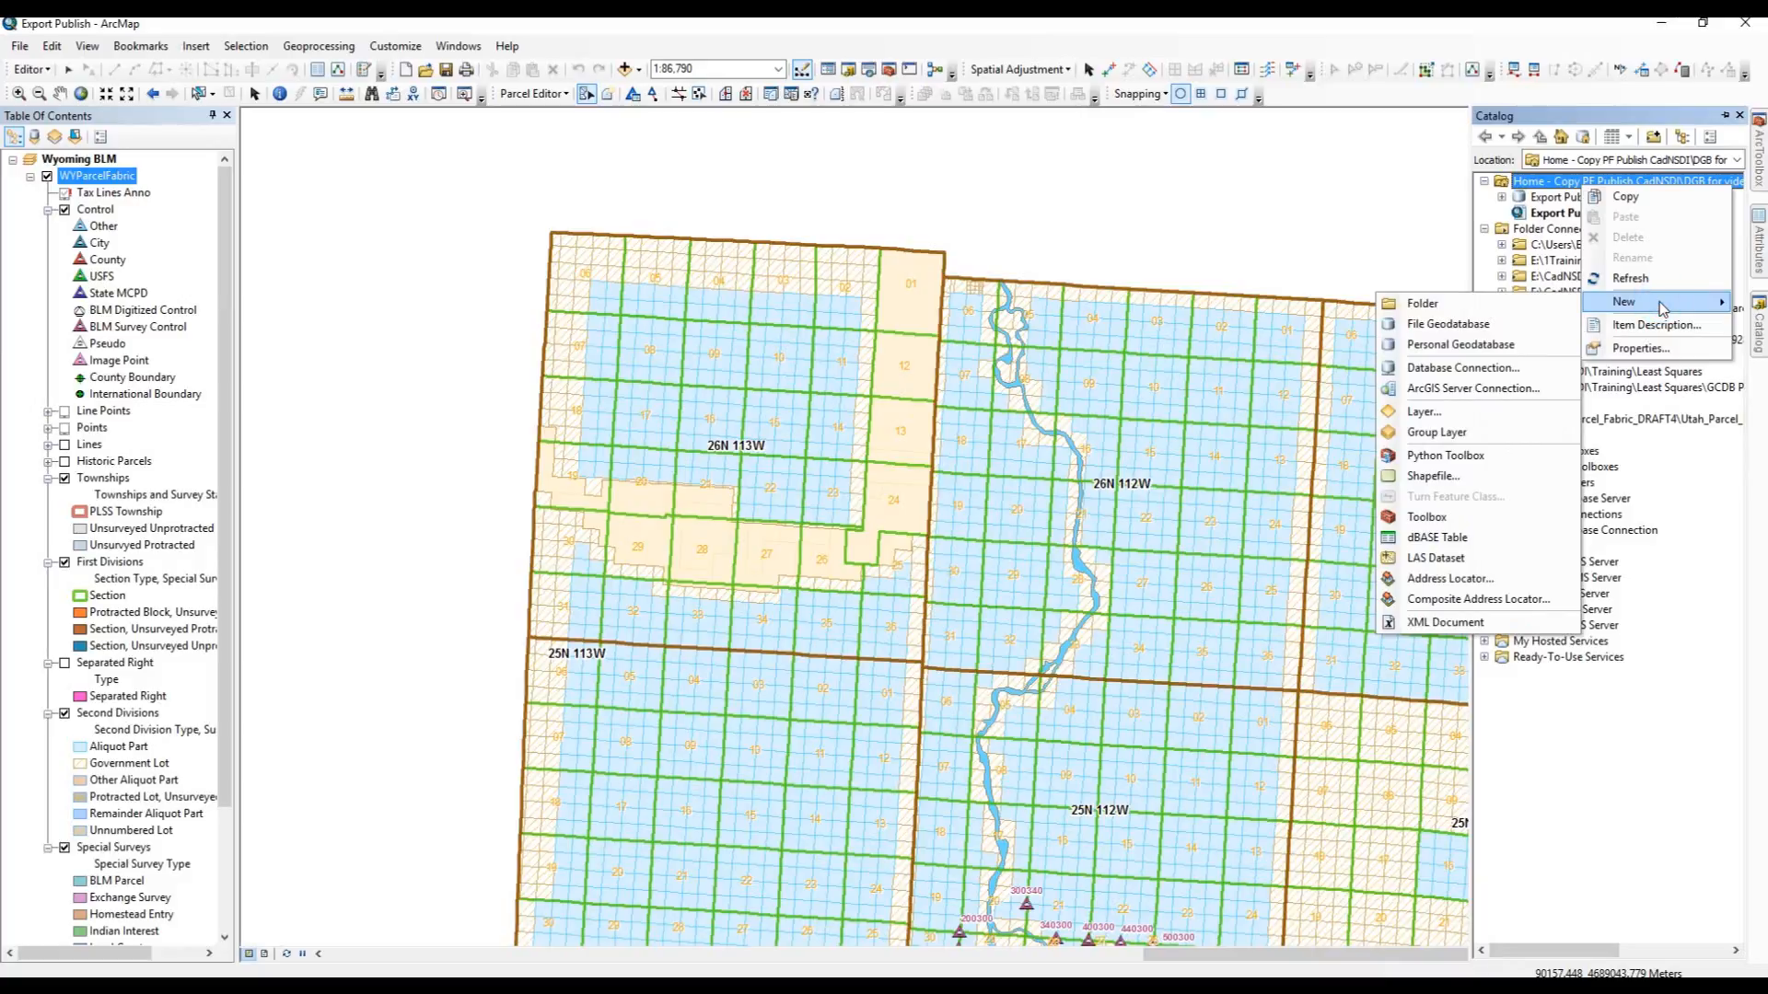
{"action": "left_click", "coordinate": [1479, 329]}
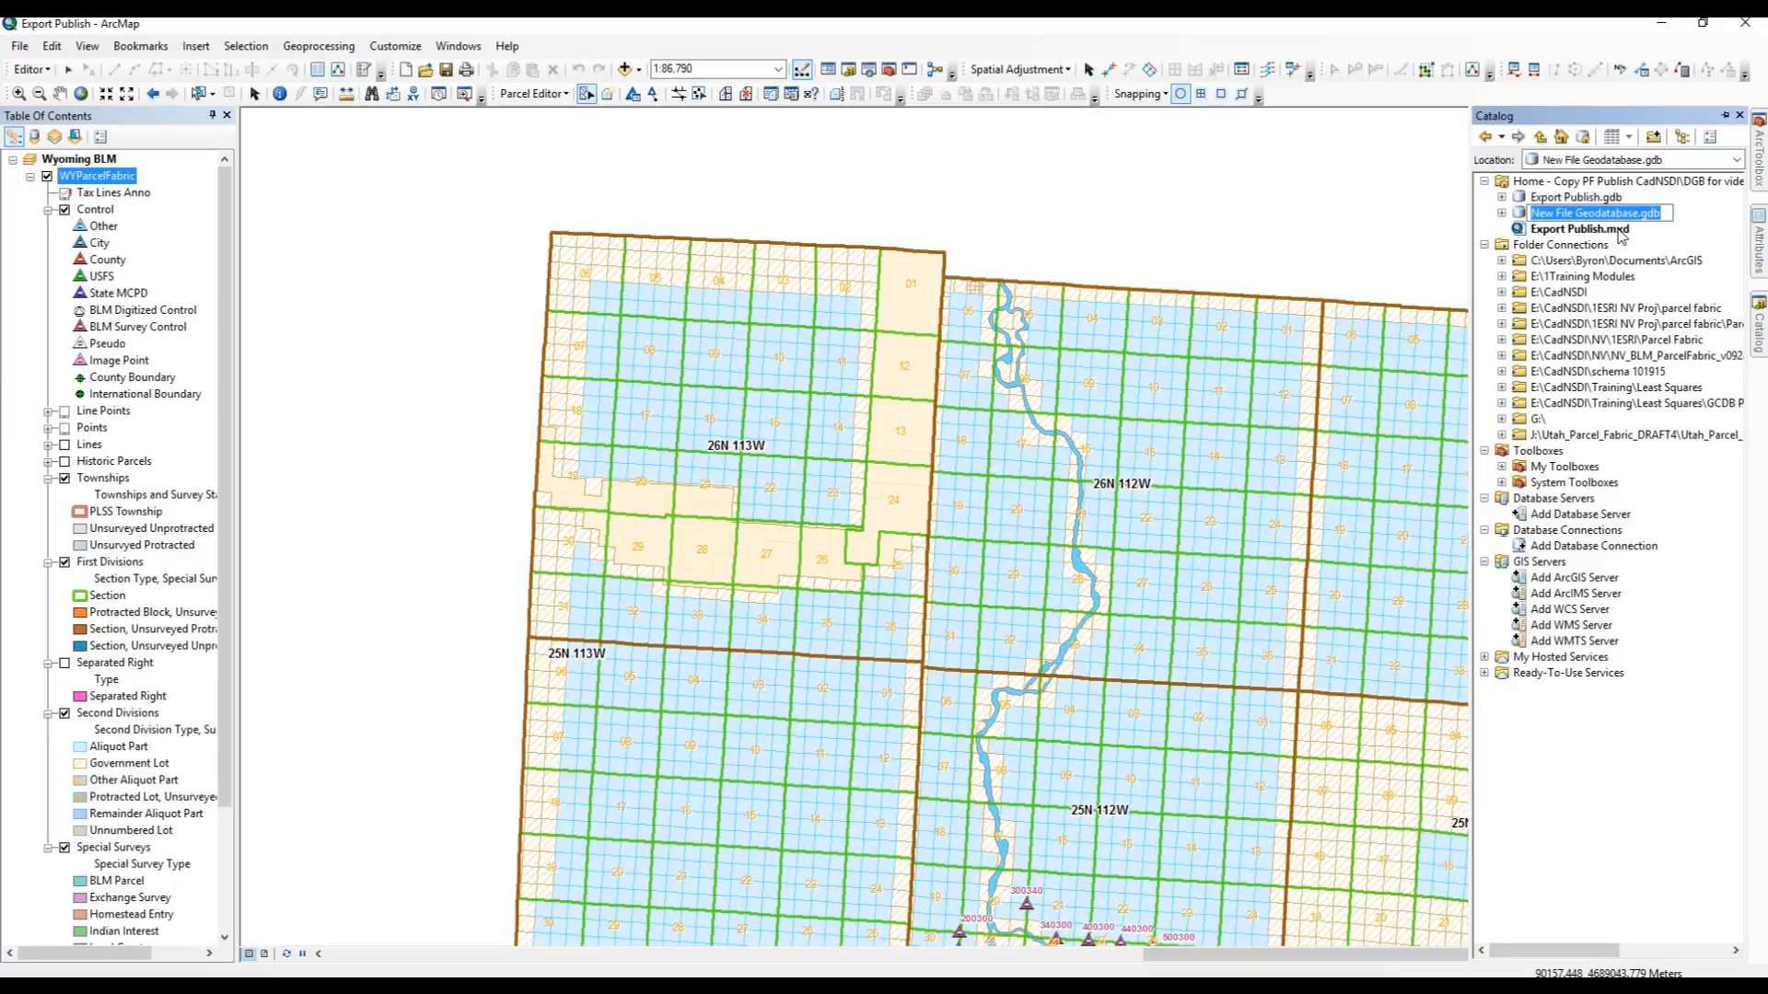
{"action": "type", "text": "E"}
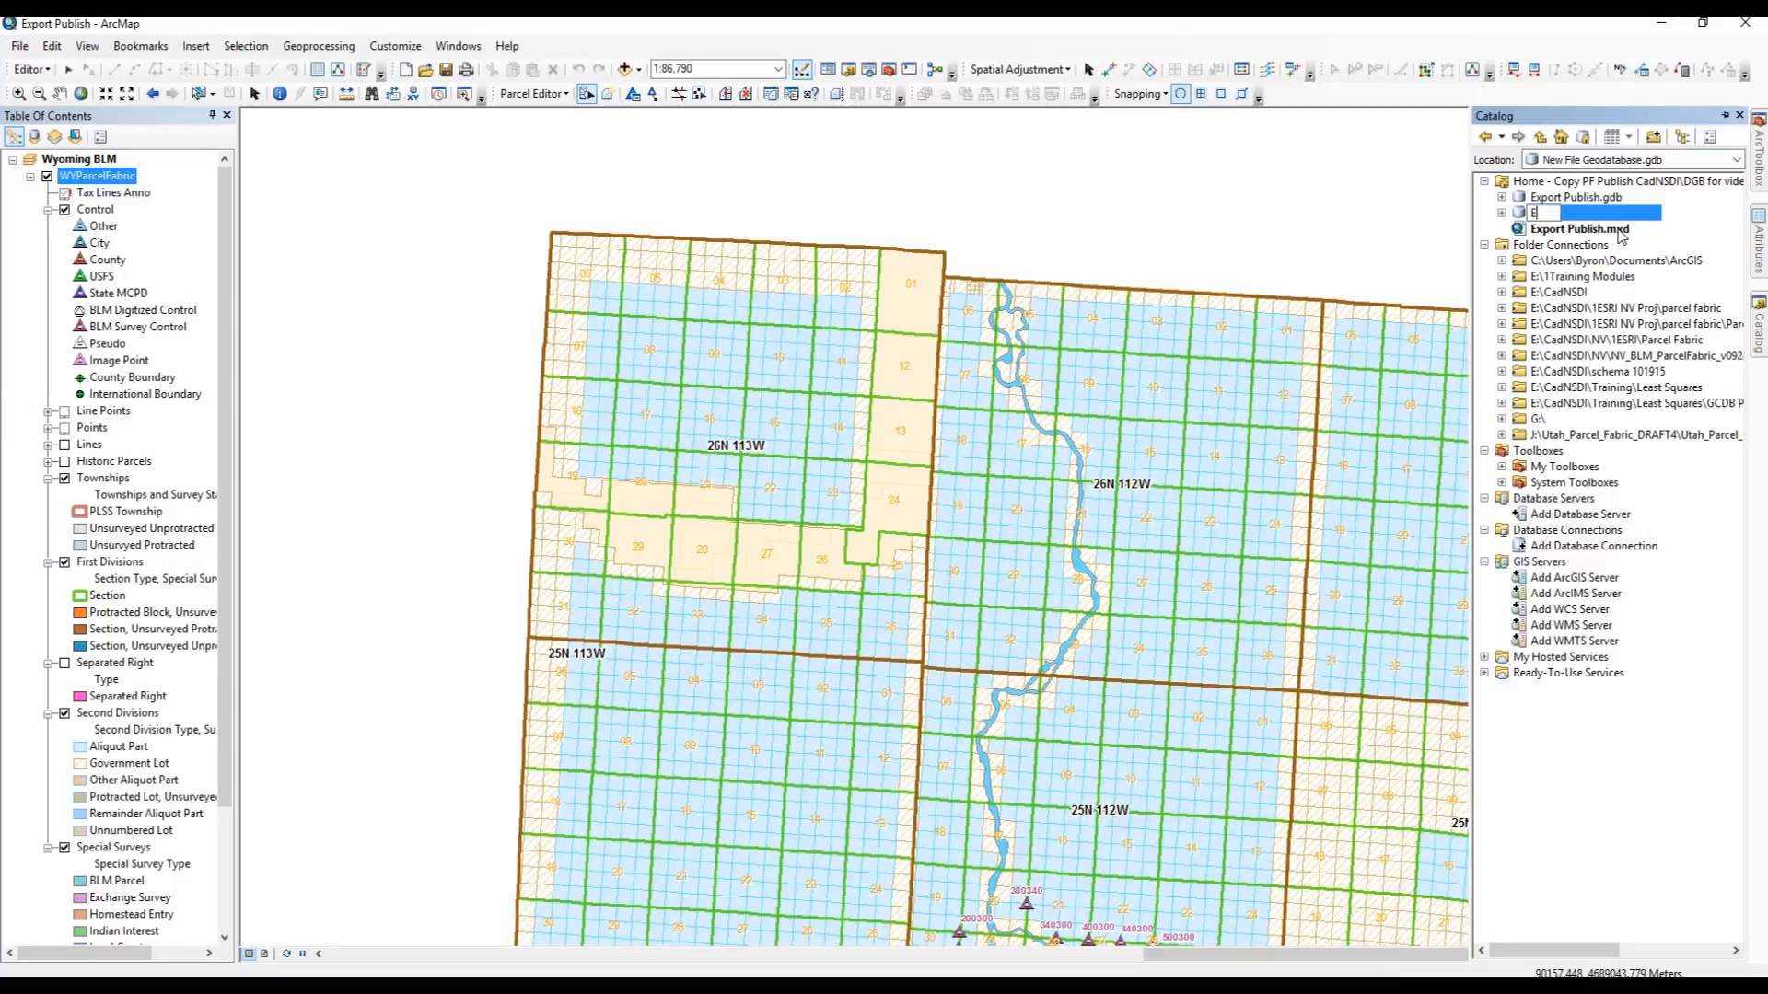
{"action": "type", "text": "xport"}
{"action": "left_click", "coordinate": [1697, 225]}
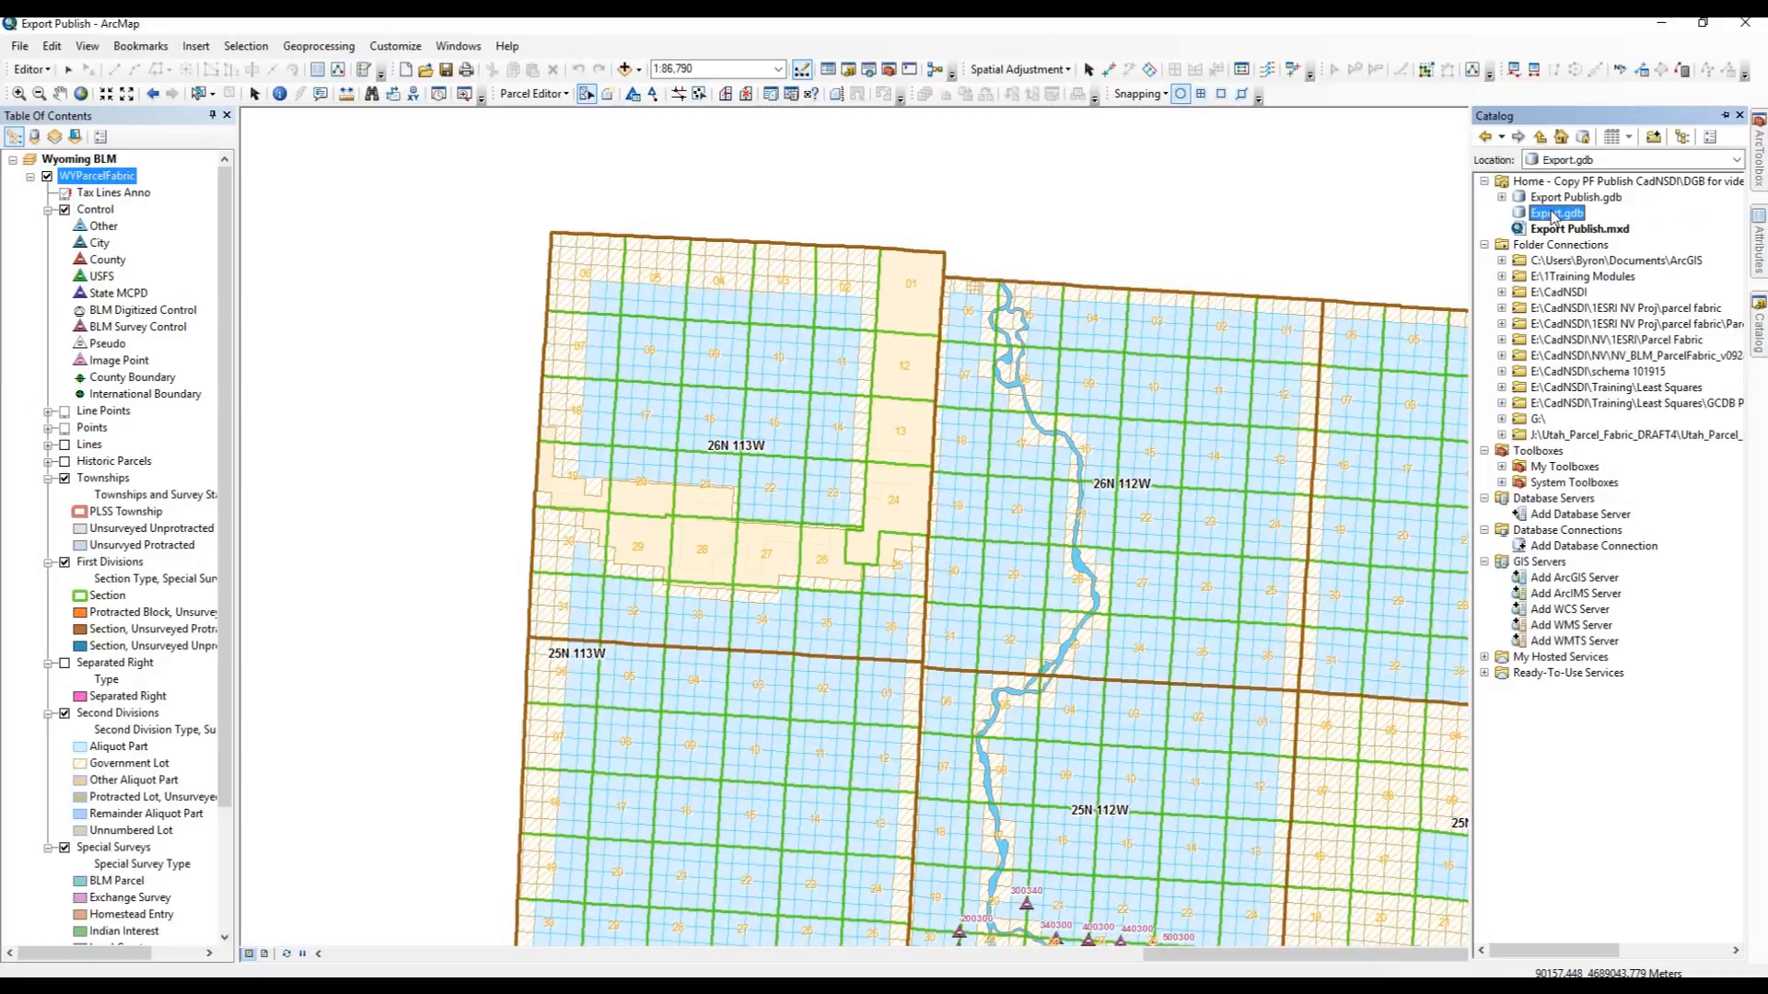
Examine the contents of Export Publish.gdb, including the Staging and Wyoming_ParcelFabric datasets and the fabric's feature classes
{"action": "left_click_drag", "start_coordinate": [1554, 215], "coordinate": [921, 396]}
{"action": "left_click_drag", "start_coordinate": [921, 396], "coordinate": [1559, 216]}
{"action": "left_click", "coordinate": [1501, 198]}
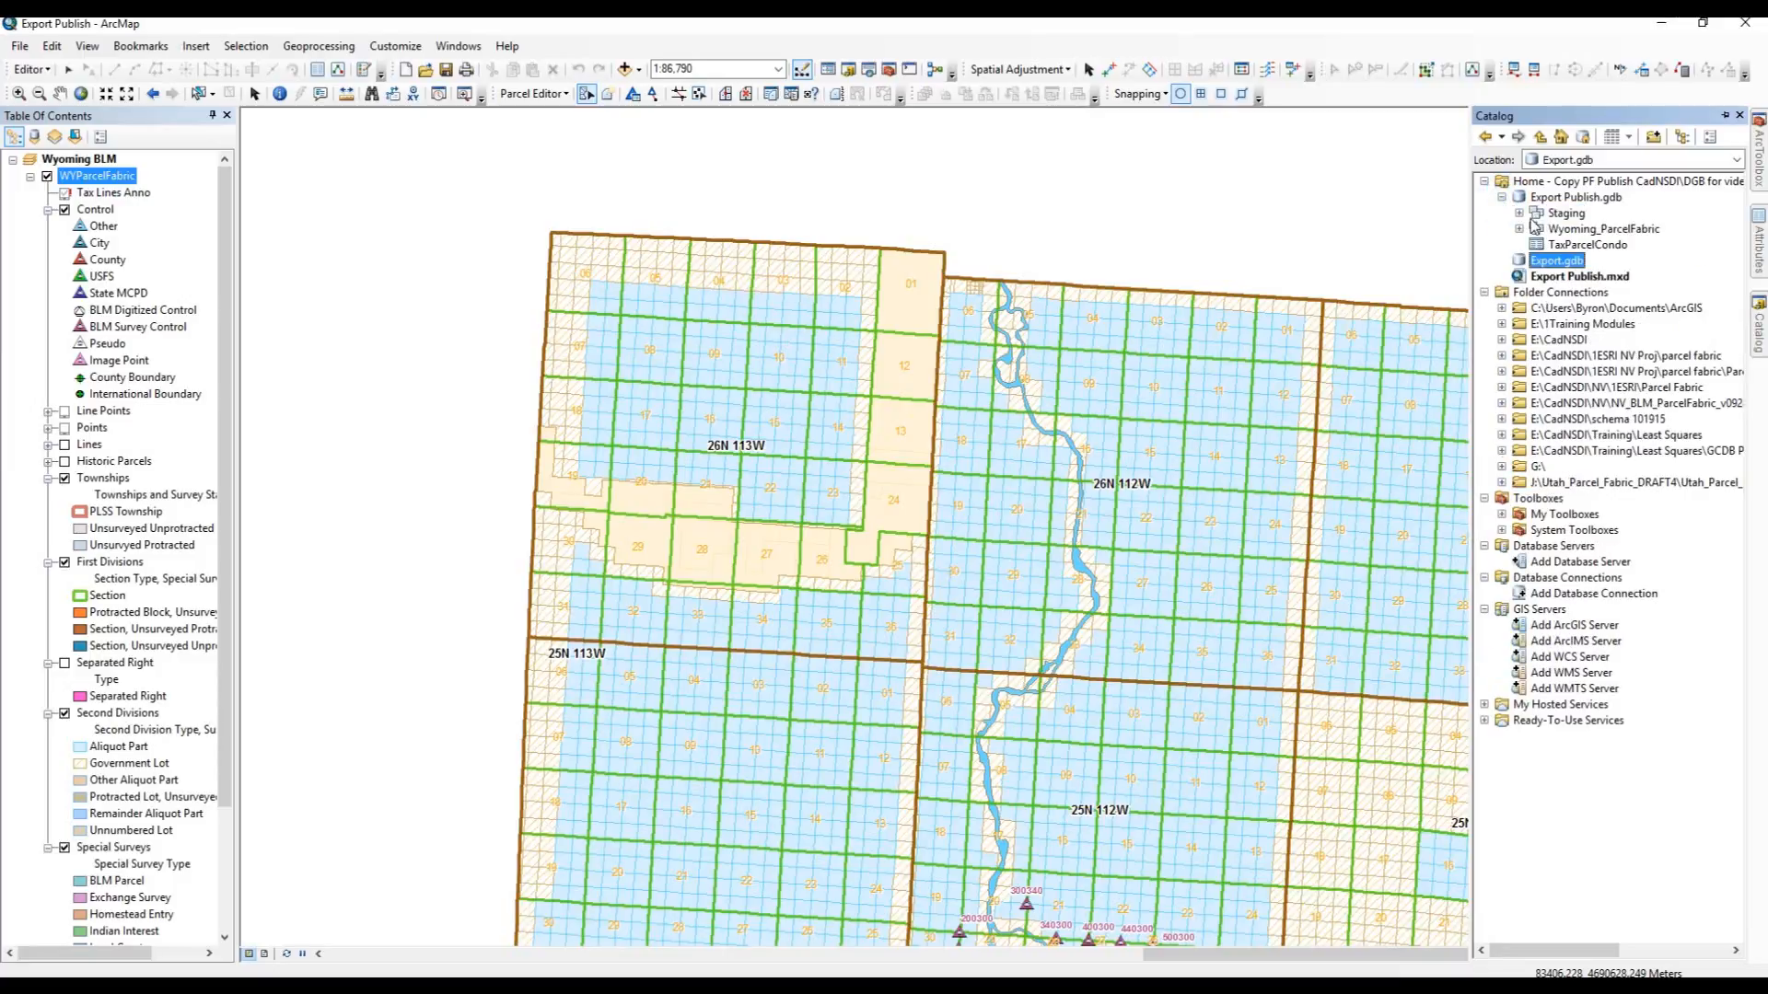
{"action": "left_click", "coordinate": [1520, 213]}
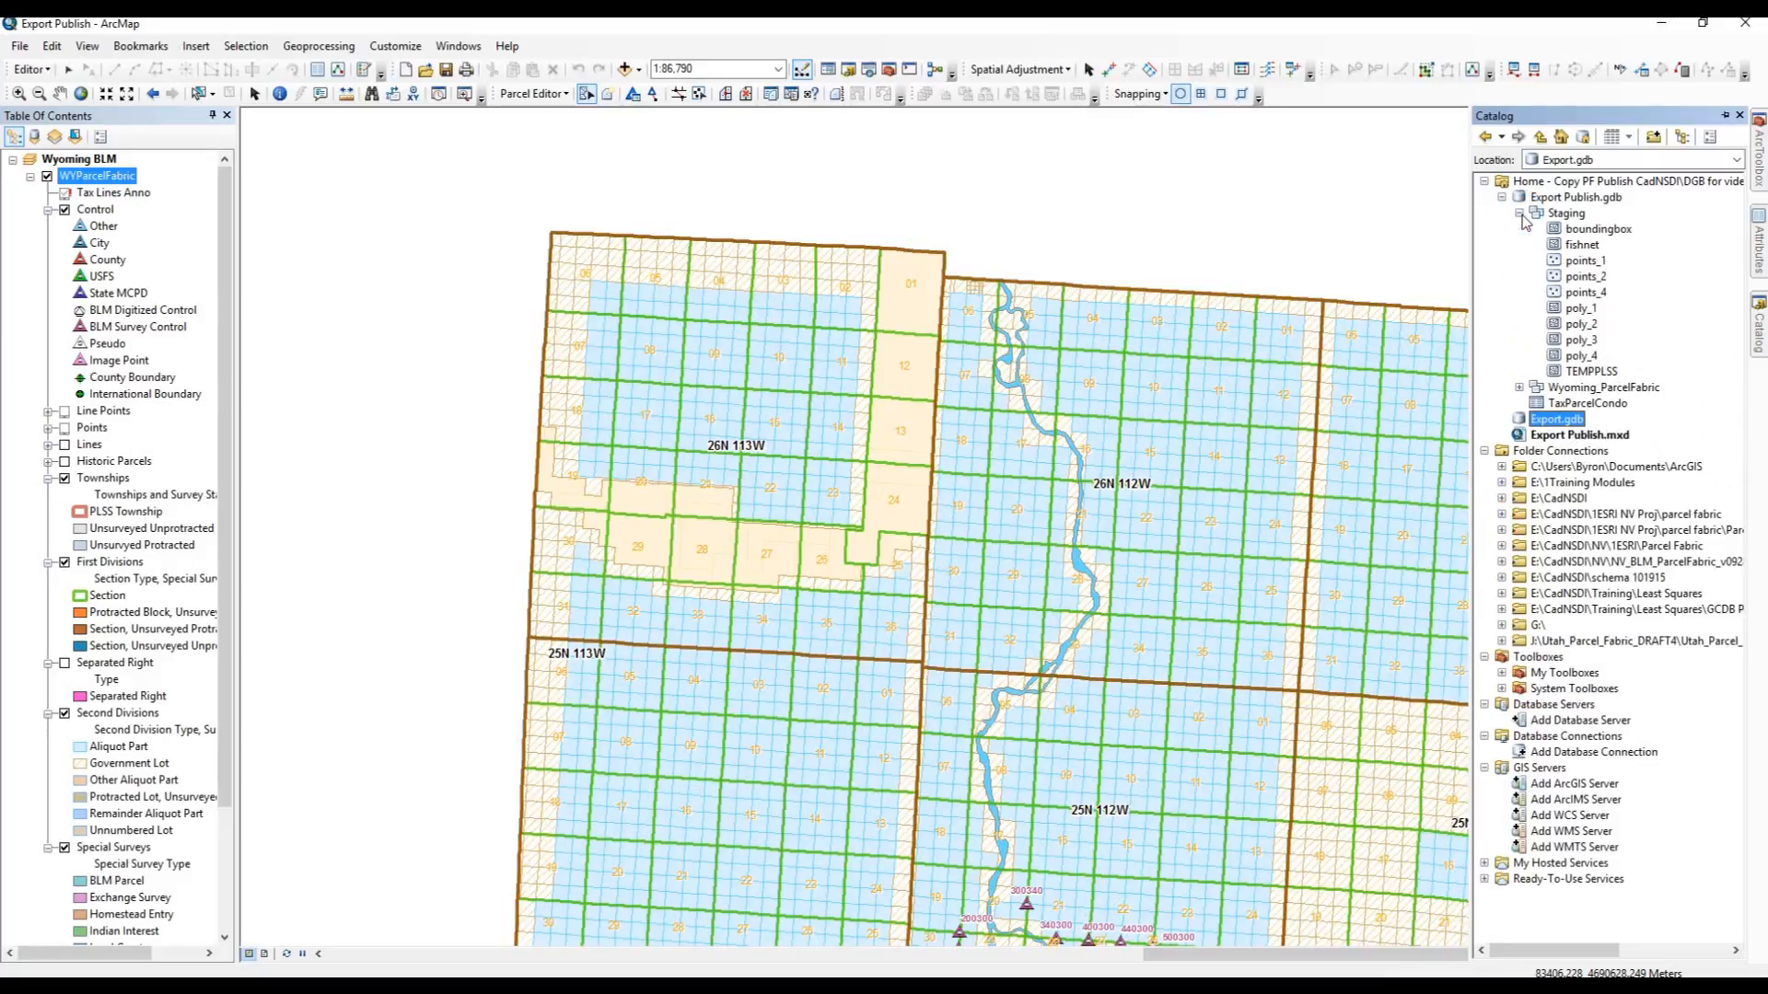
{"action": "left_click", "coordinate": [1520, 388]}
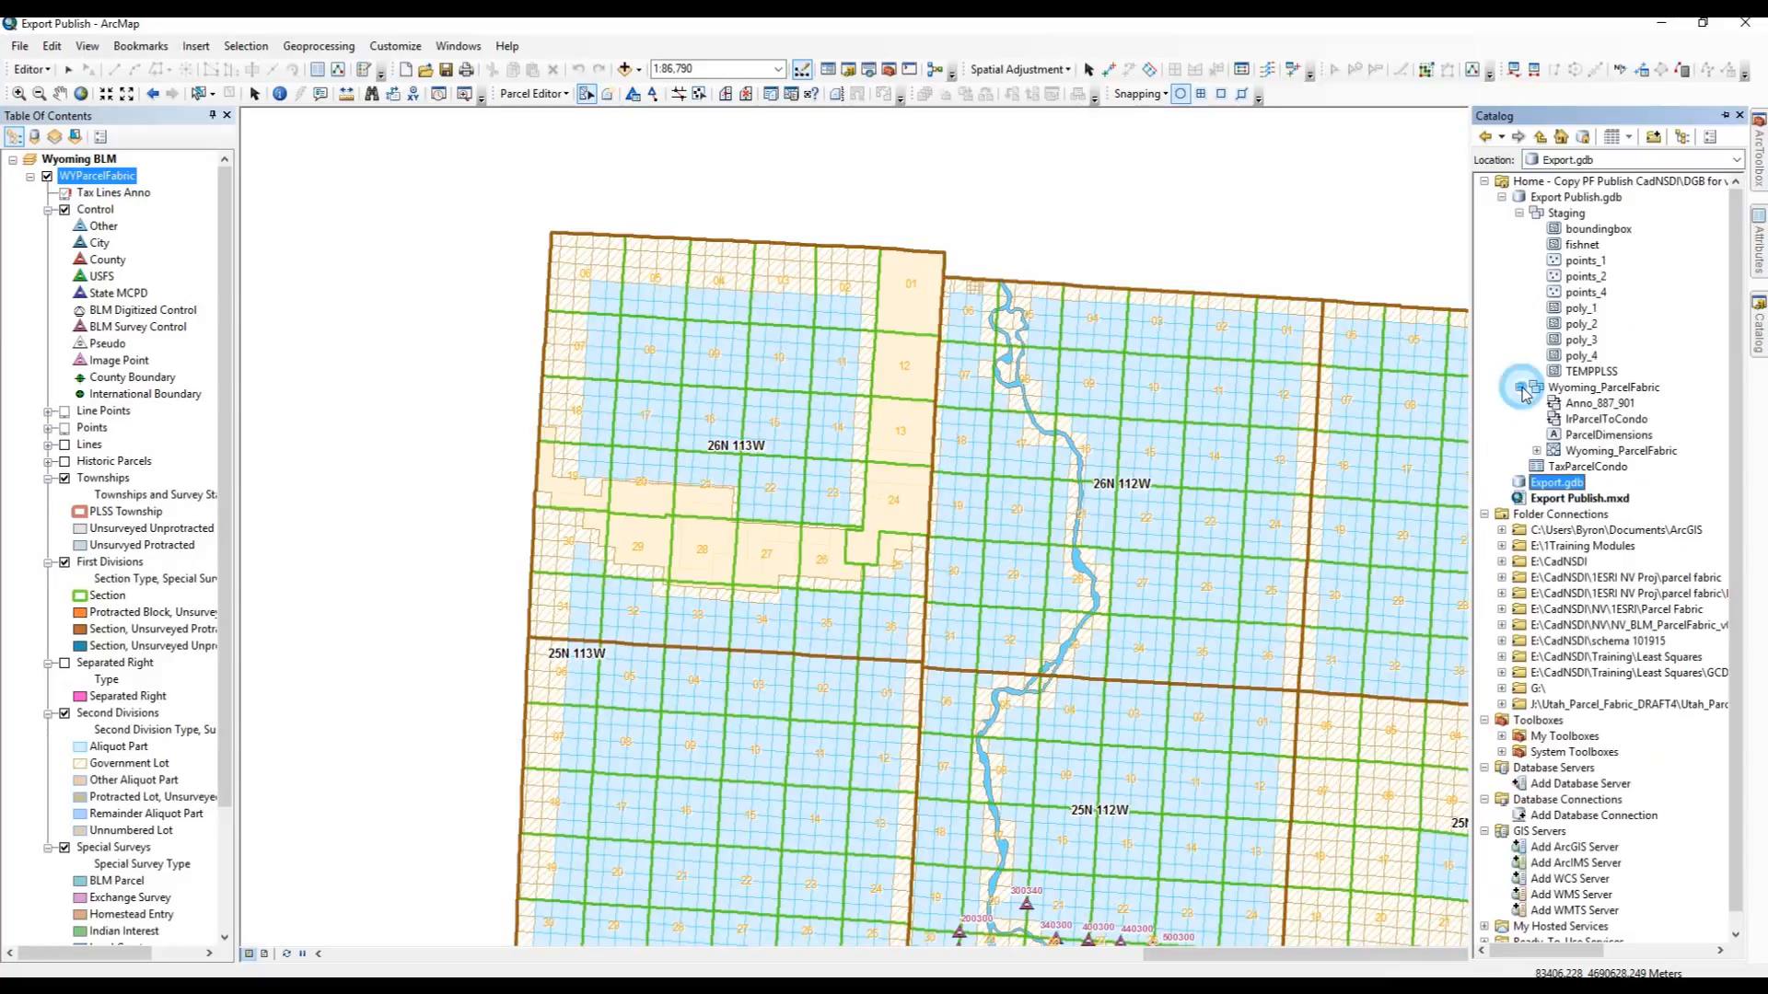
{"action": "left_click", "coordinate": [1537, 452]}
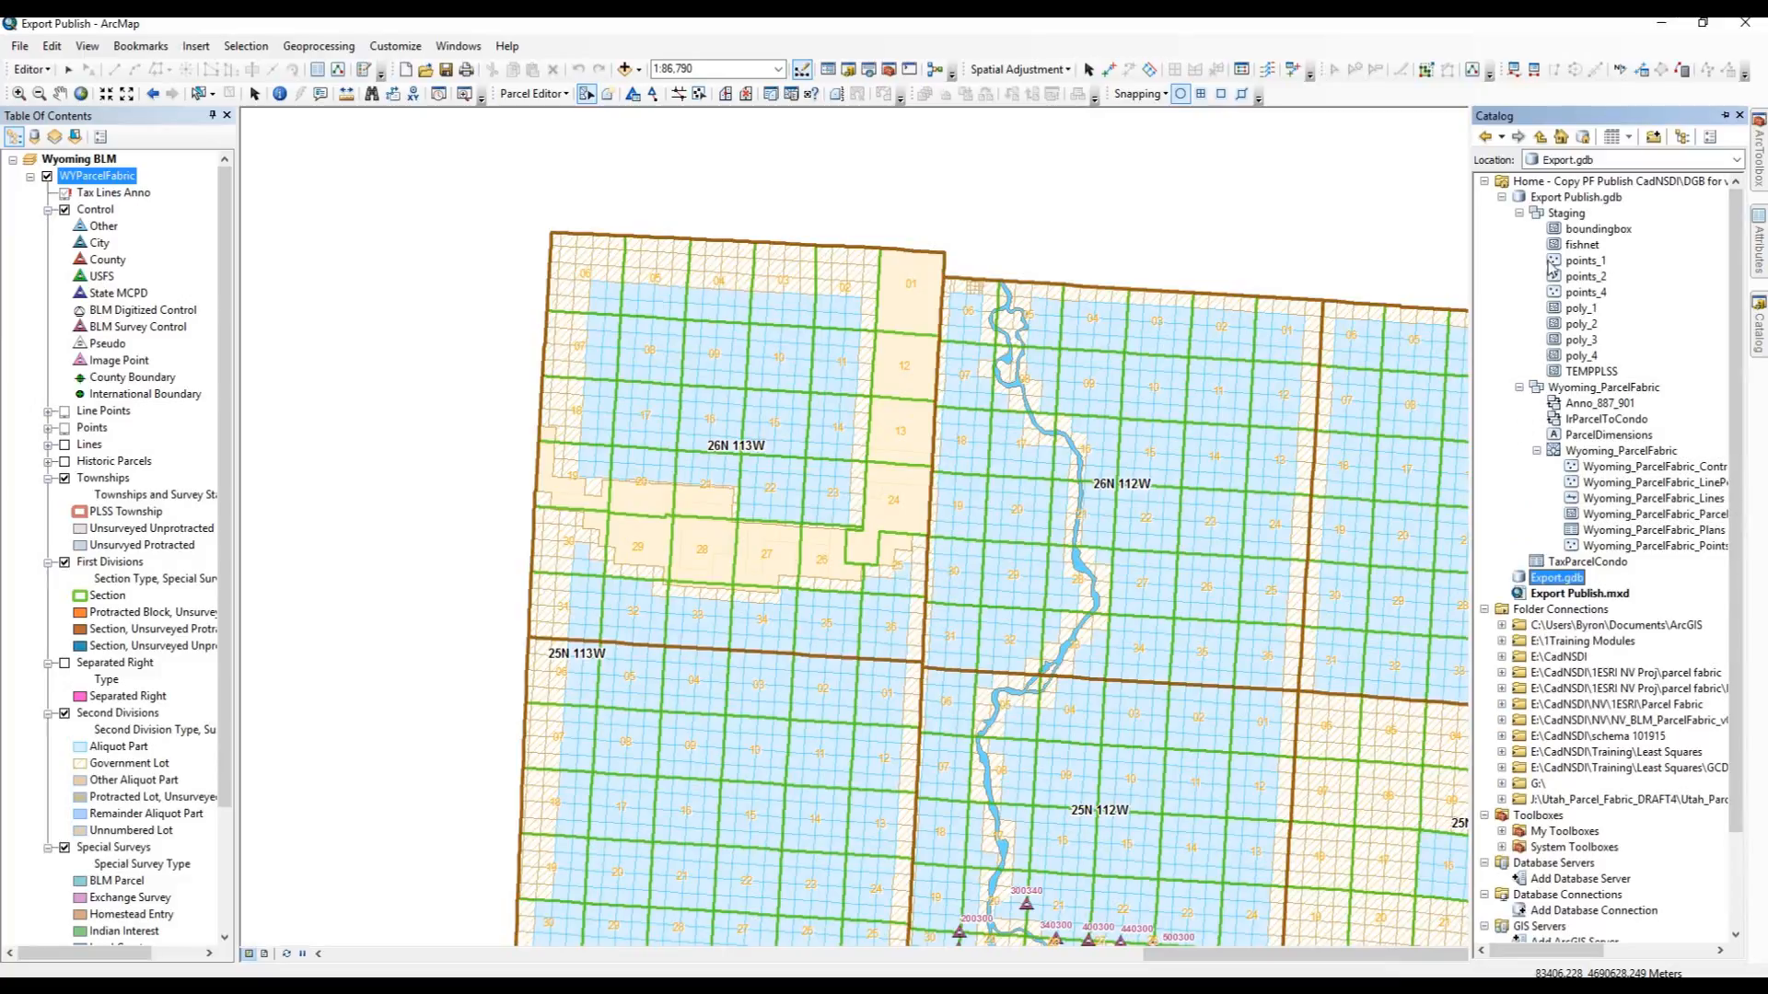
{"action": "left_click", "coordinate": [1502, 198]}
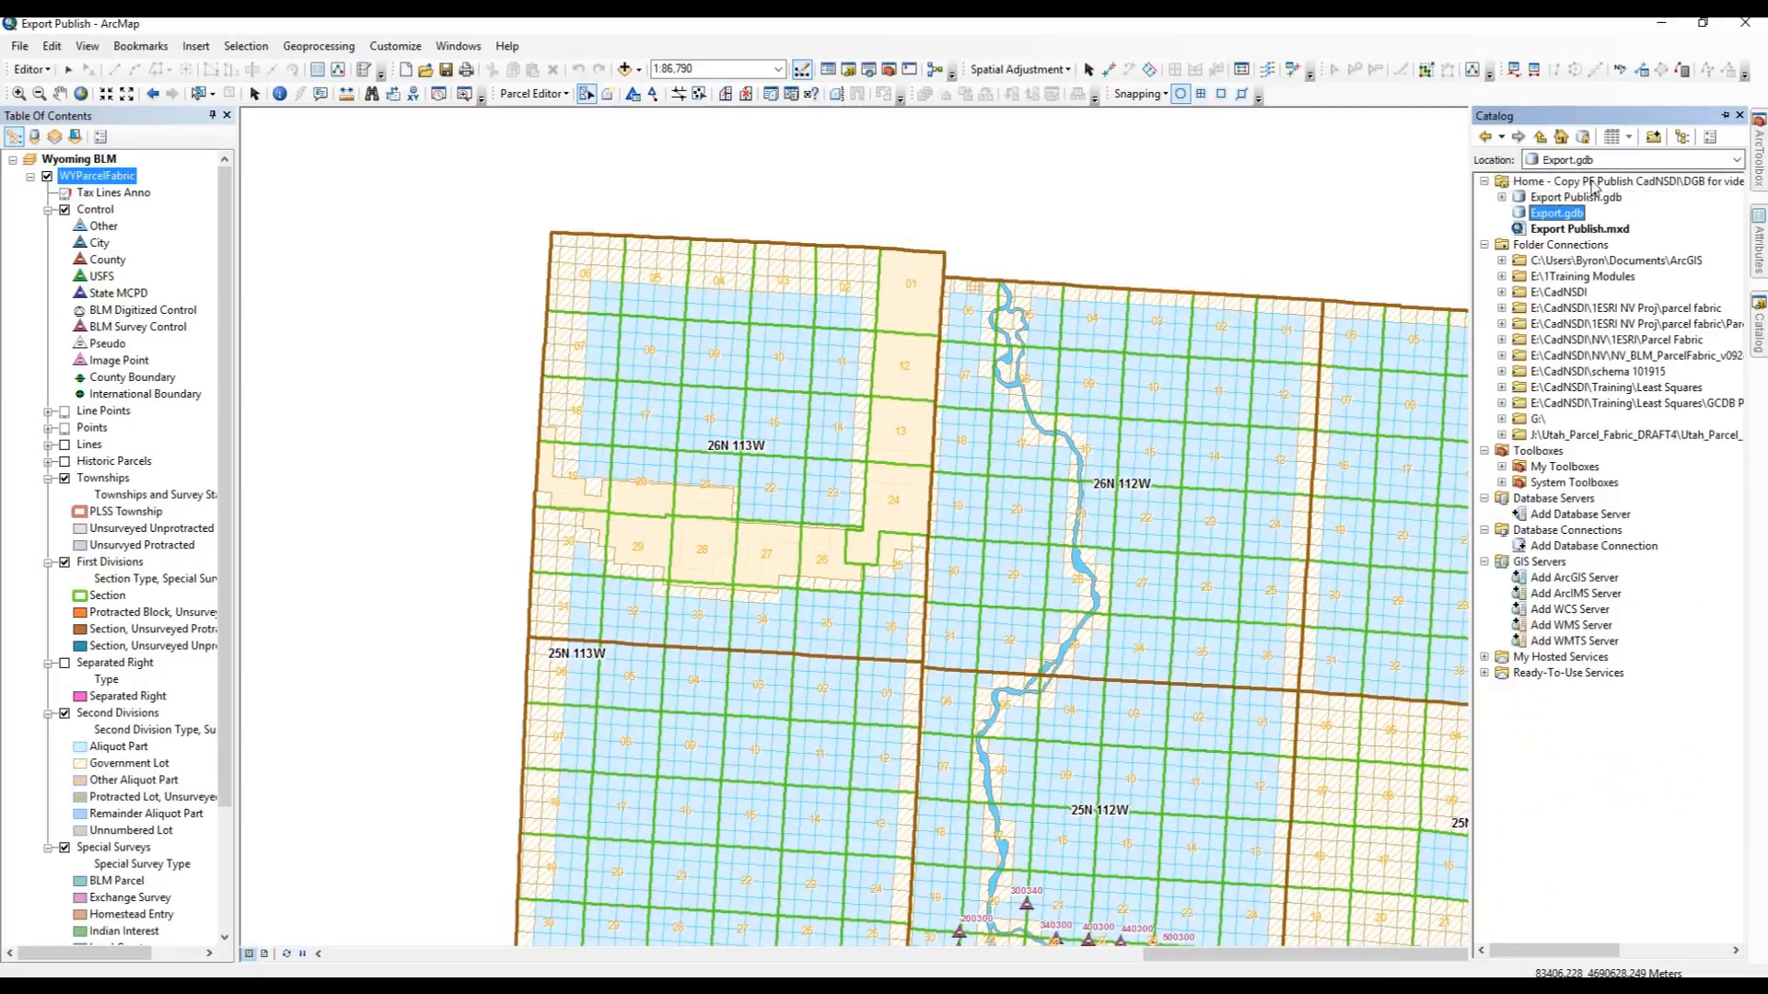
Start an XML workspace document export from Export Publish.gdb and set it to export Schema Only
{"action": "left_click", "coordinate": [1521, 217]}
{"action": "left_click", "coordinate": [1525, 200]}
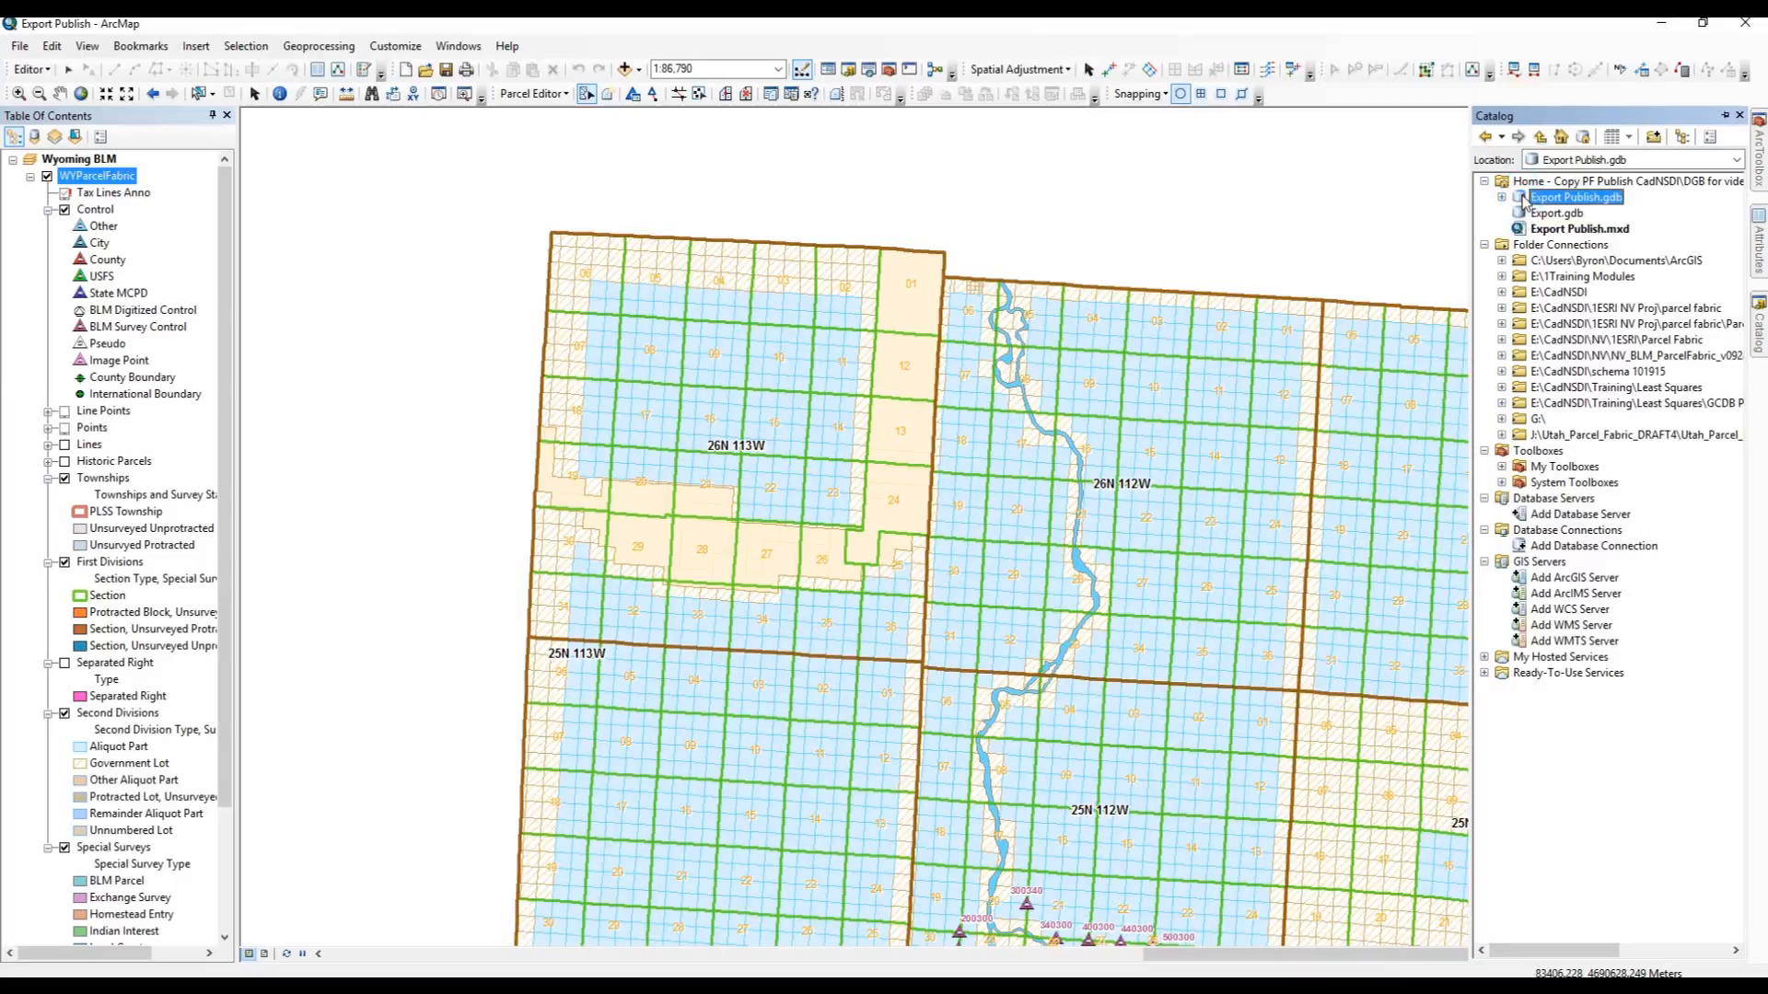
{"action": "right_click", "coordinate": [1524, 199]}
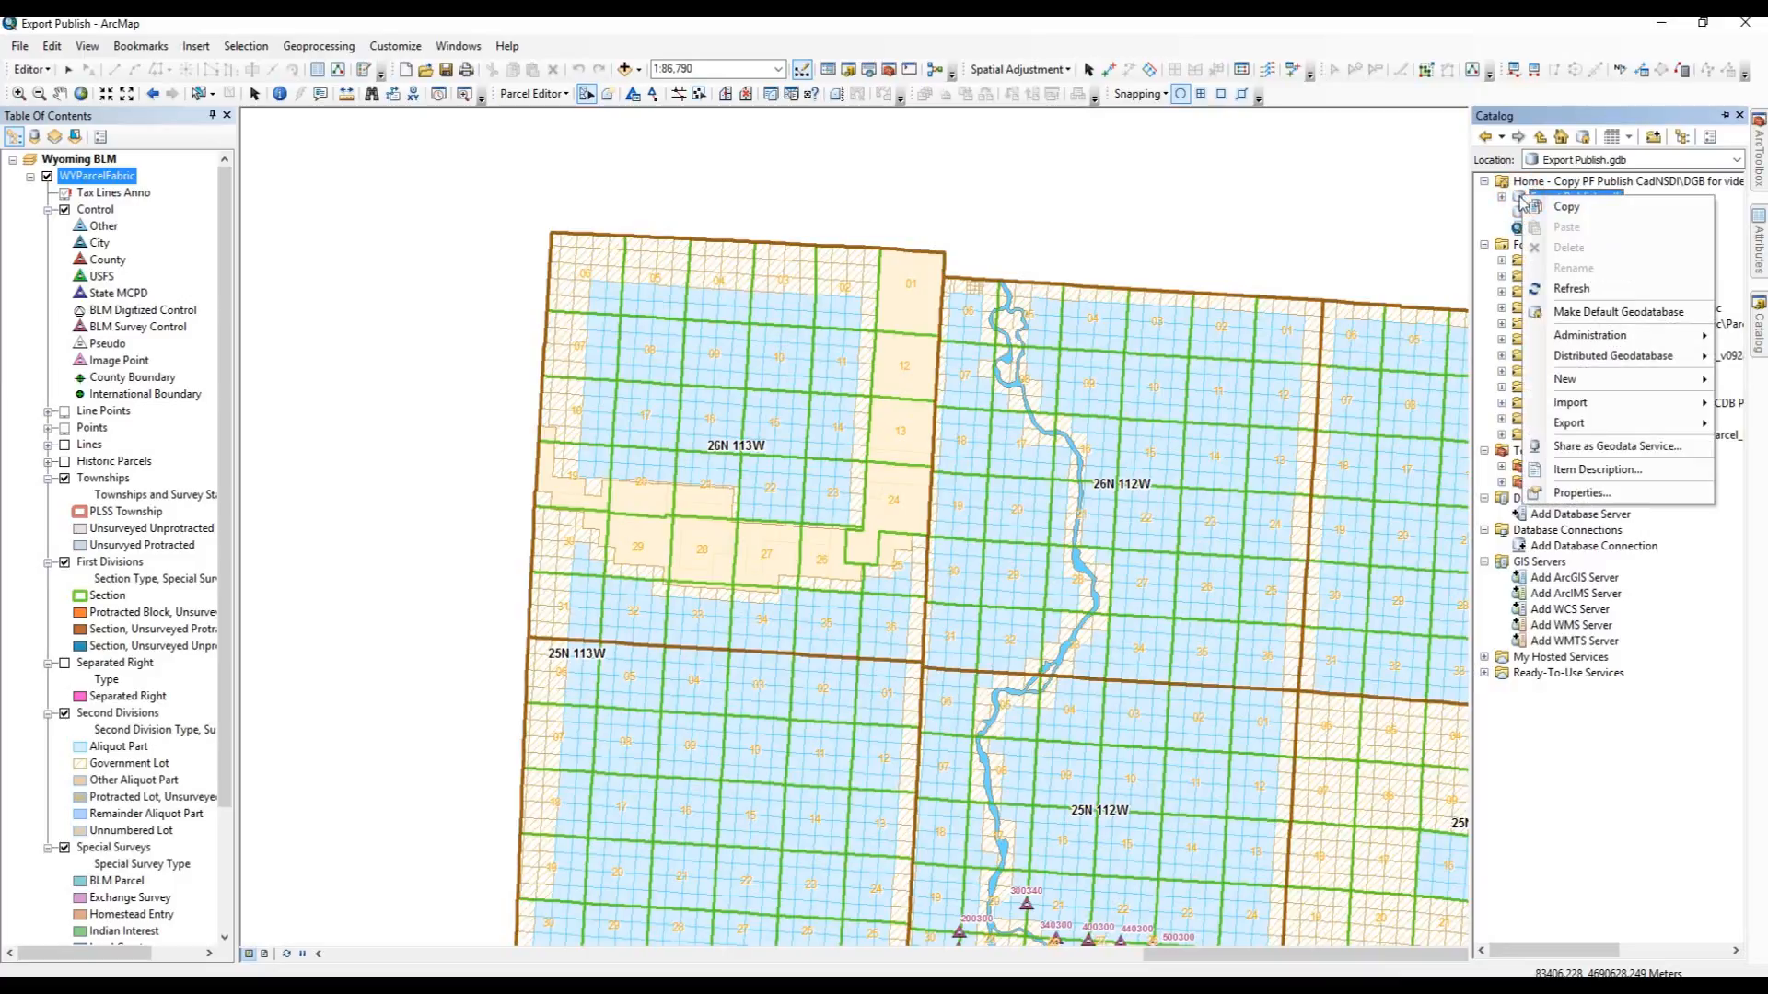
{"action": "mouse_move", "coordinate": [1565, 427]}
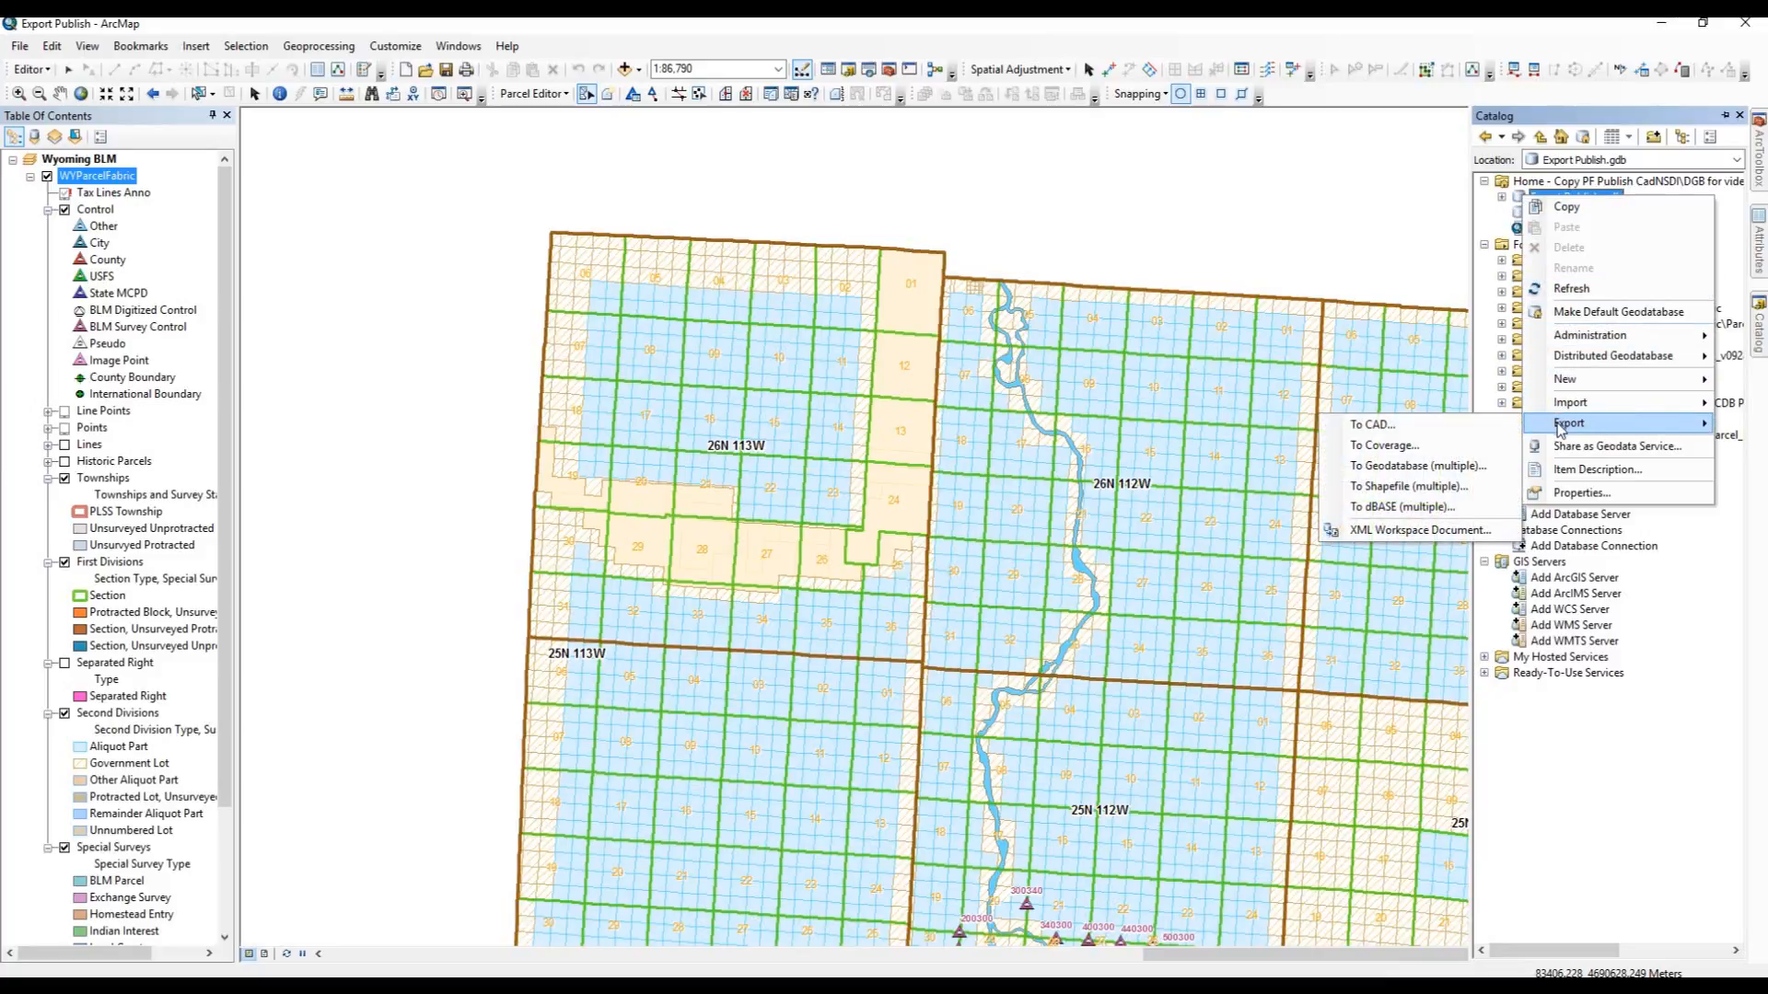
{"action": "left_click", "coordinate": [1381, 533]}
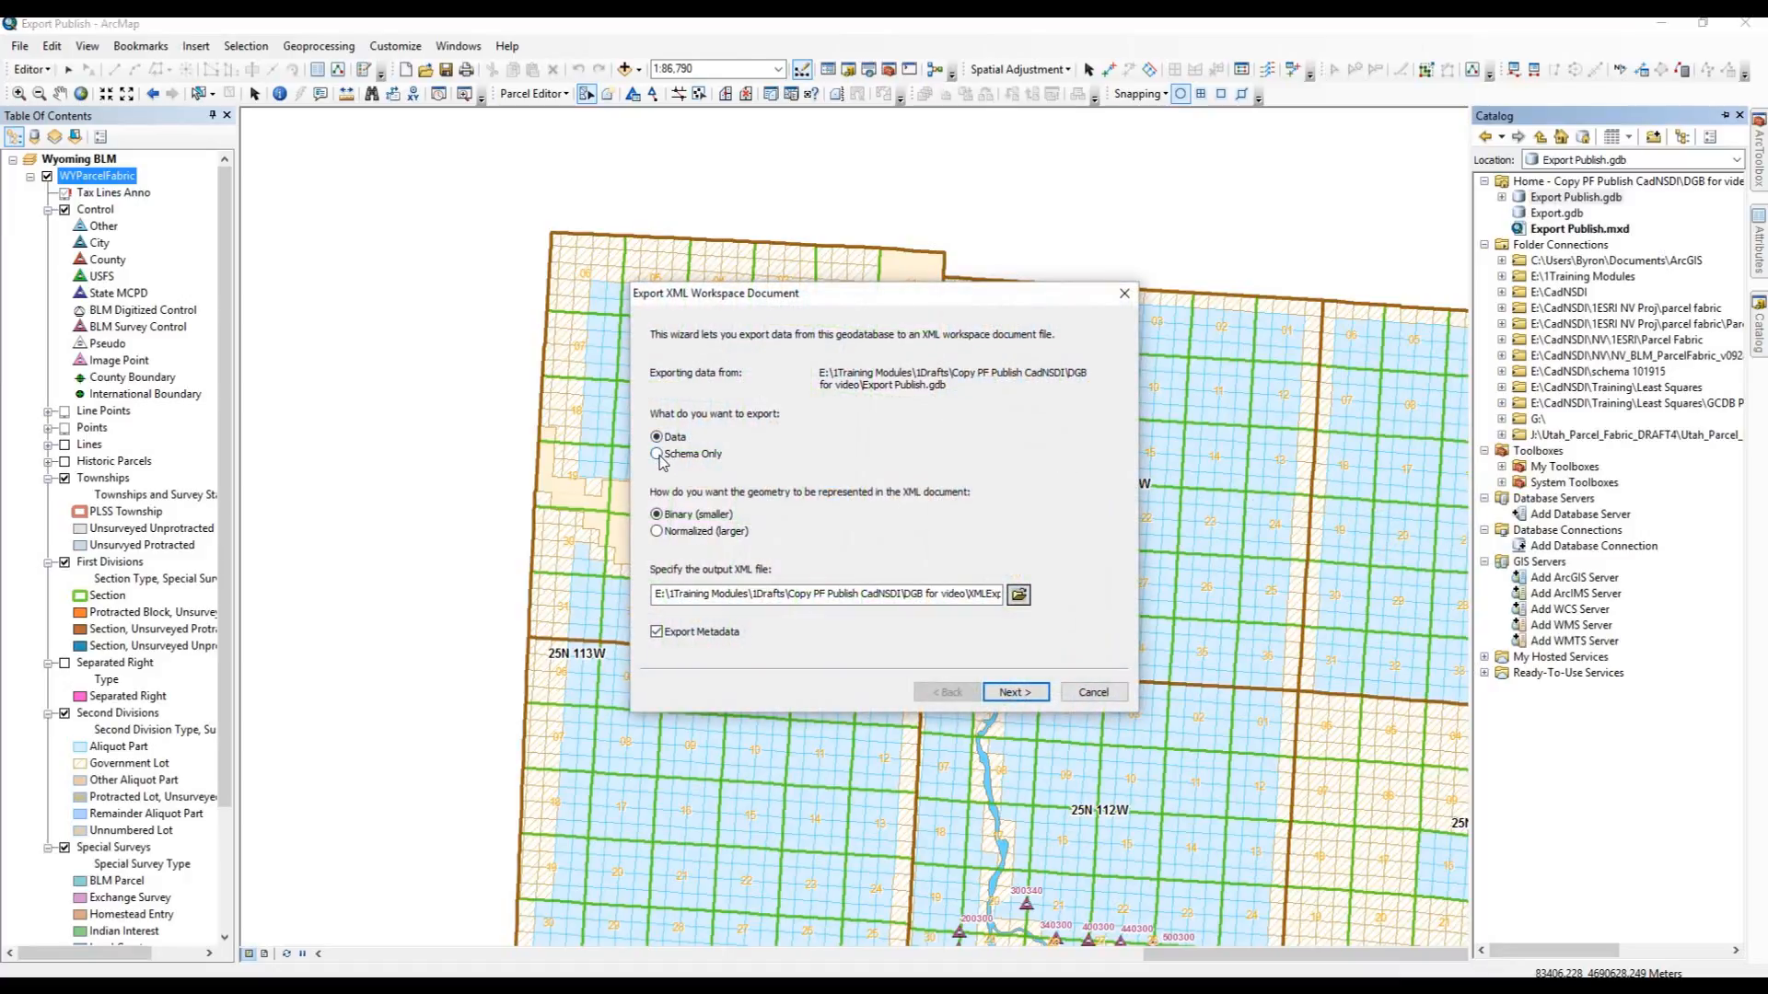
{"action": "left_click", "coordinate": [657, 455]}
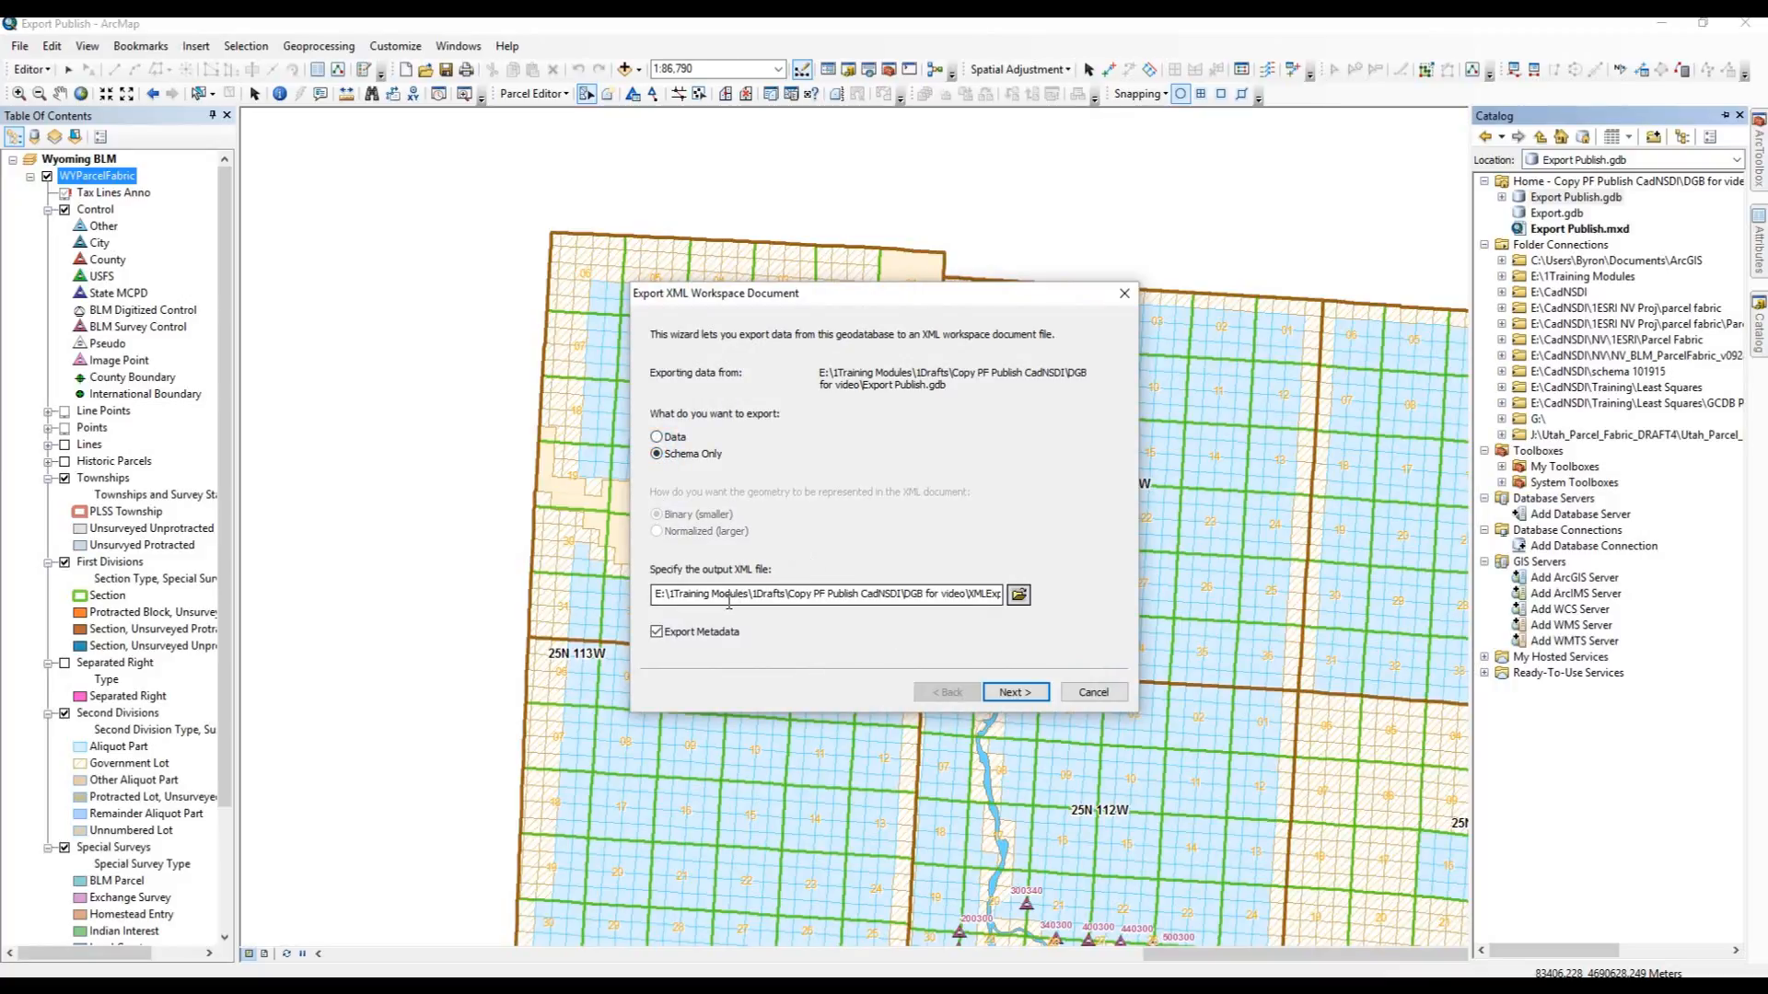
Browse for the output XML location to the folder E:\1Training Modules\1Drafts\Copy PF Publish CadNSDI\DGB for video
{"action": "left_click", "coordinate": [1019, 596]}
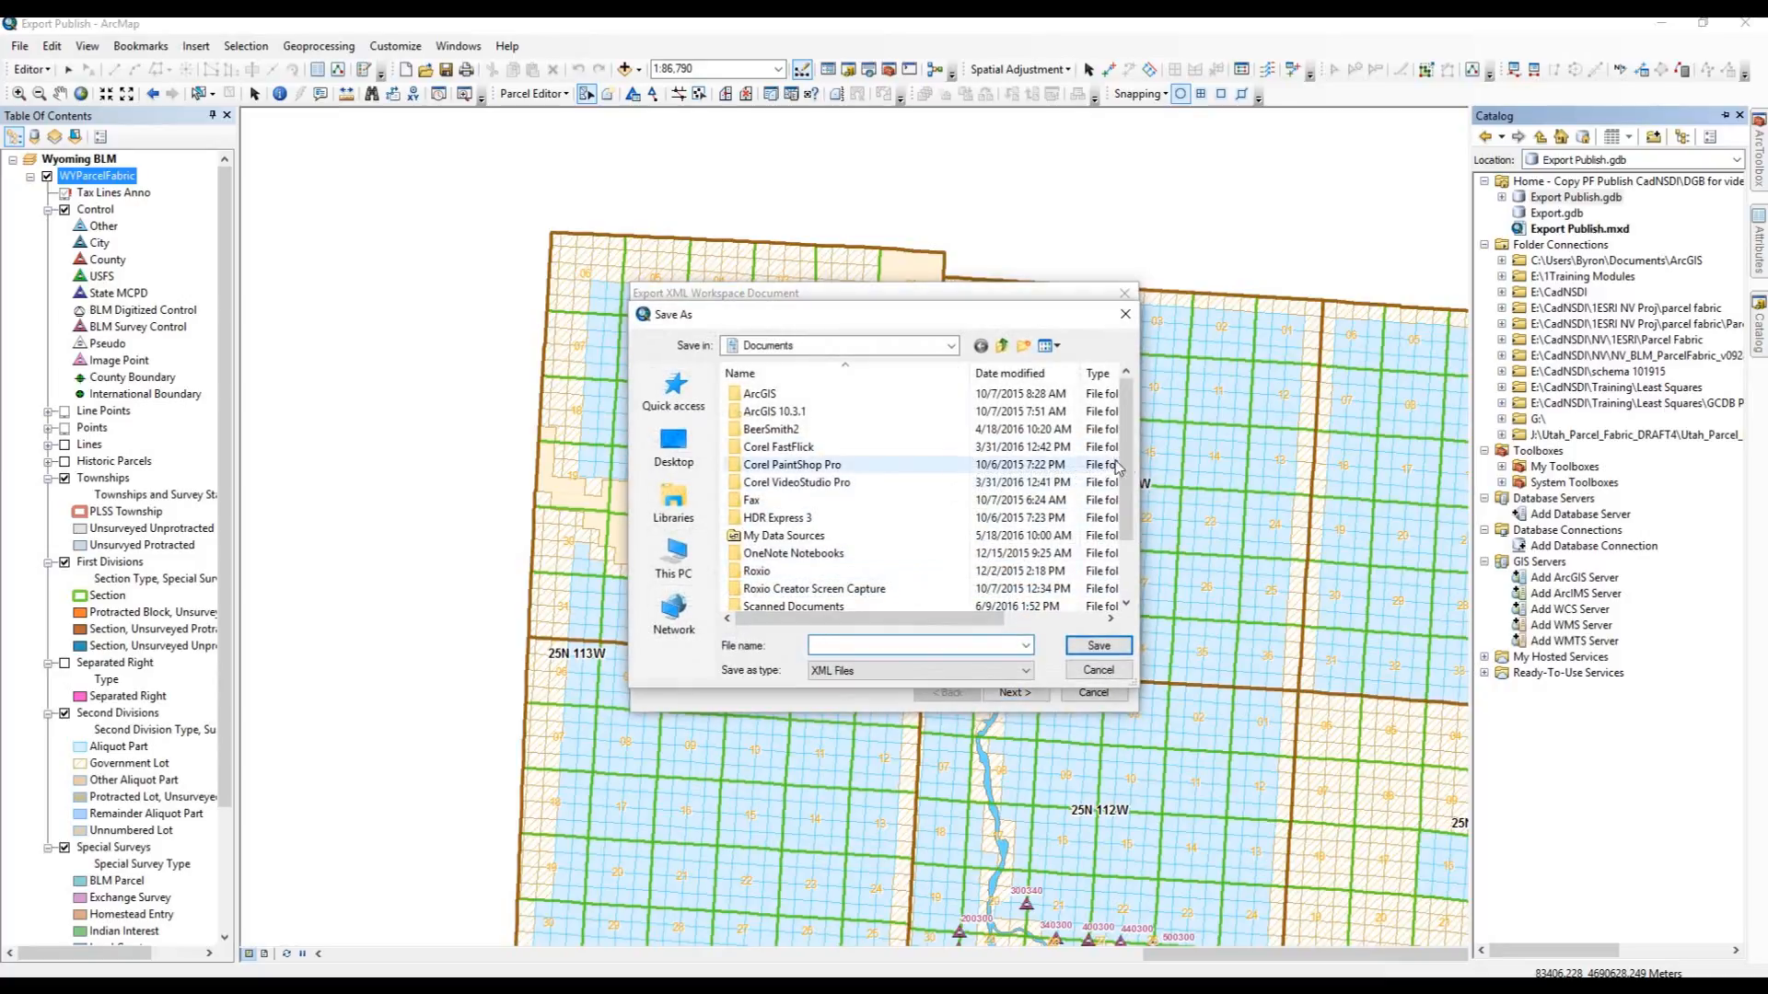
{"action": "mouse_move", "coordinate": [1128, 465]}
{"action": "left_mouse_down"}
{"action": "mouse_move", "coordinate": [1129, 521]}
{"action": "mouse_move", "coordinate": [1132, 478]}
{"action": "left_mouse_up"}
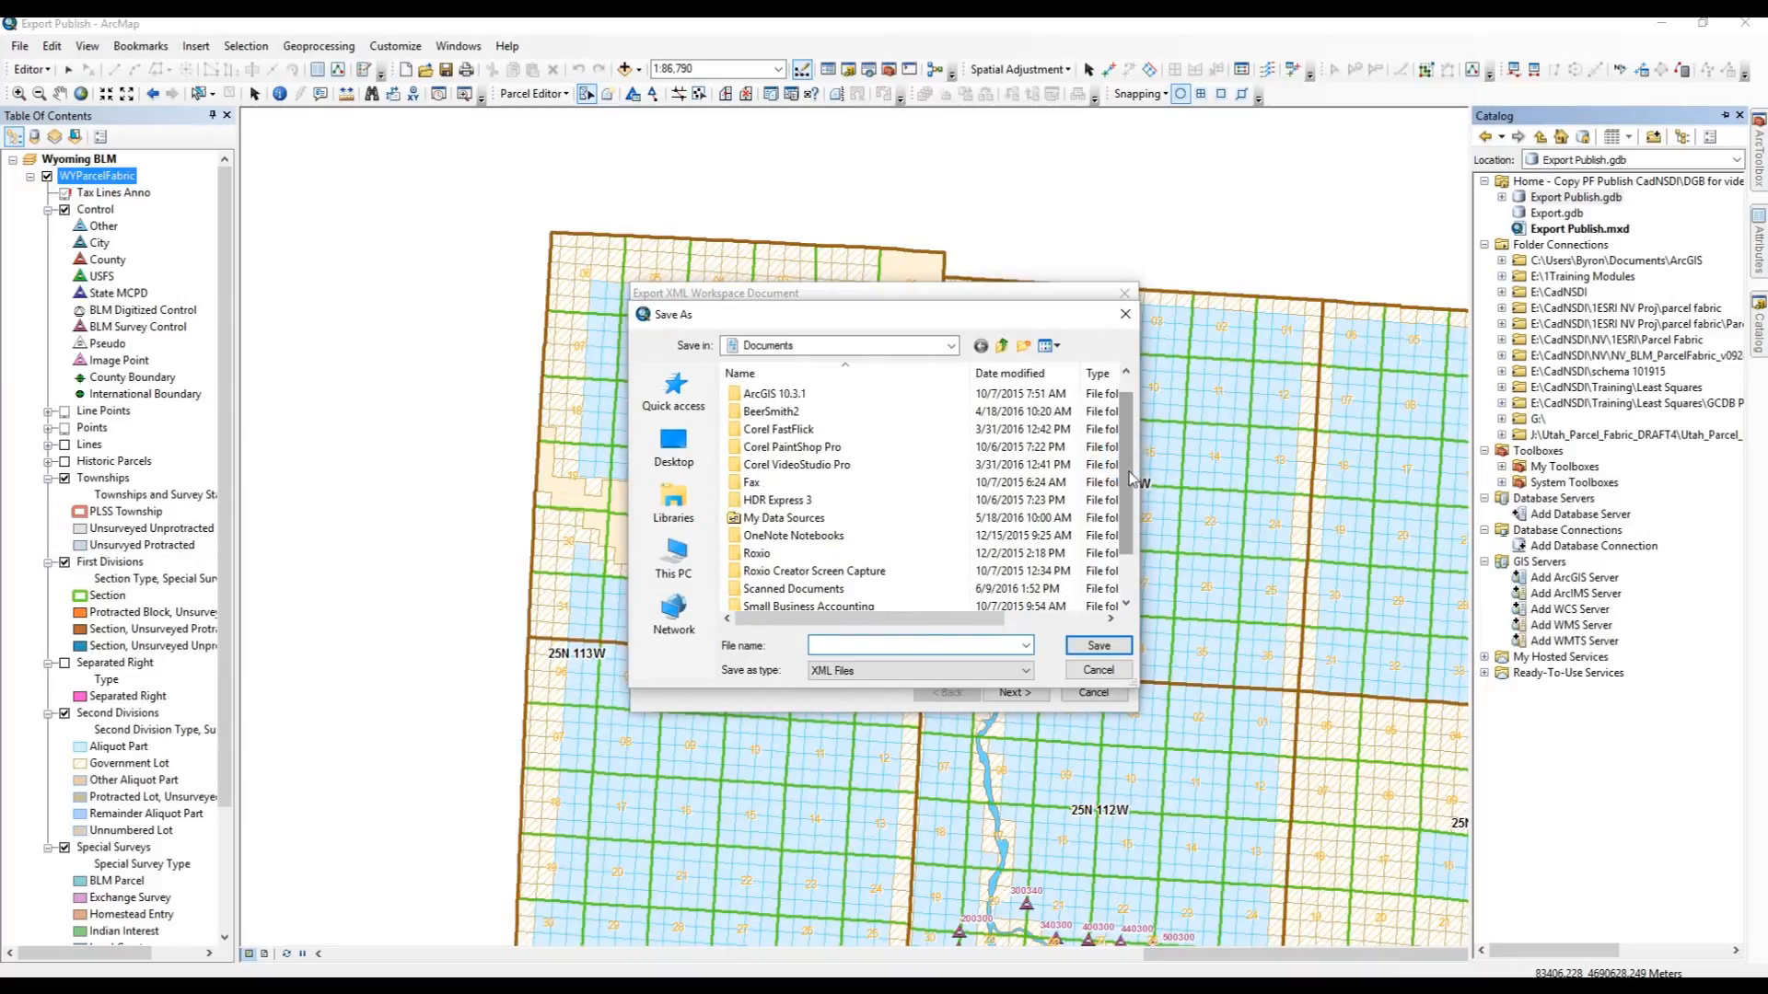
{"action": "left_click", "coordinate": [1001, 347]}
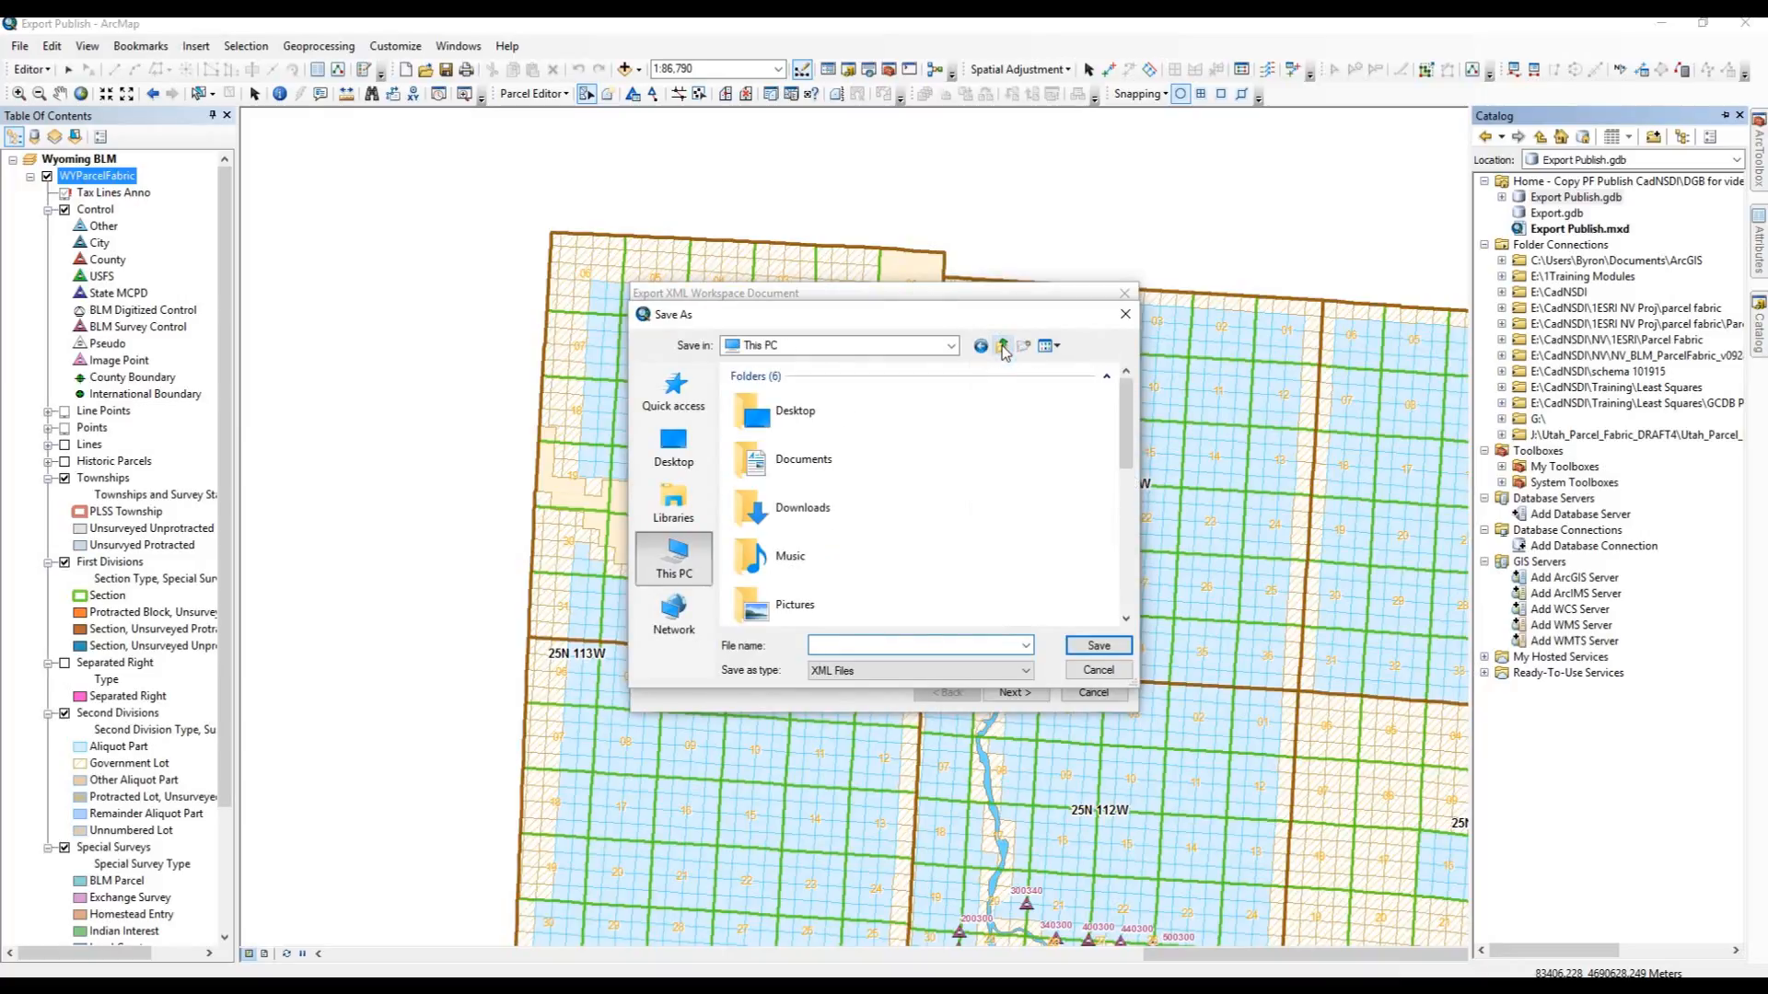
{"action": "left_click", "coordinate": [671, 562]}
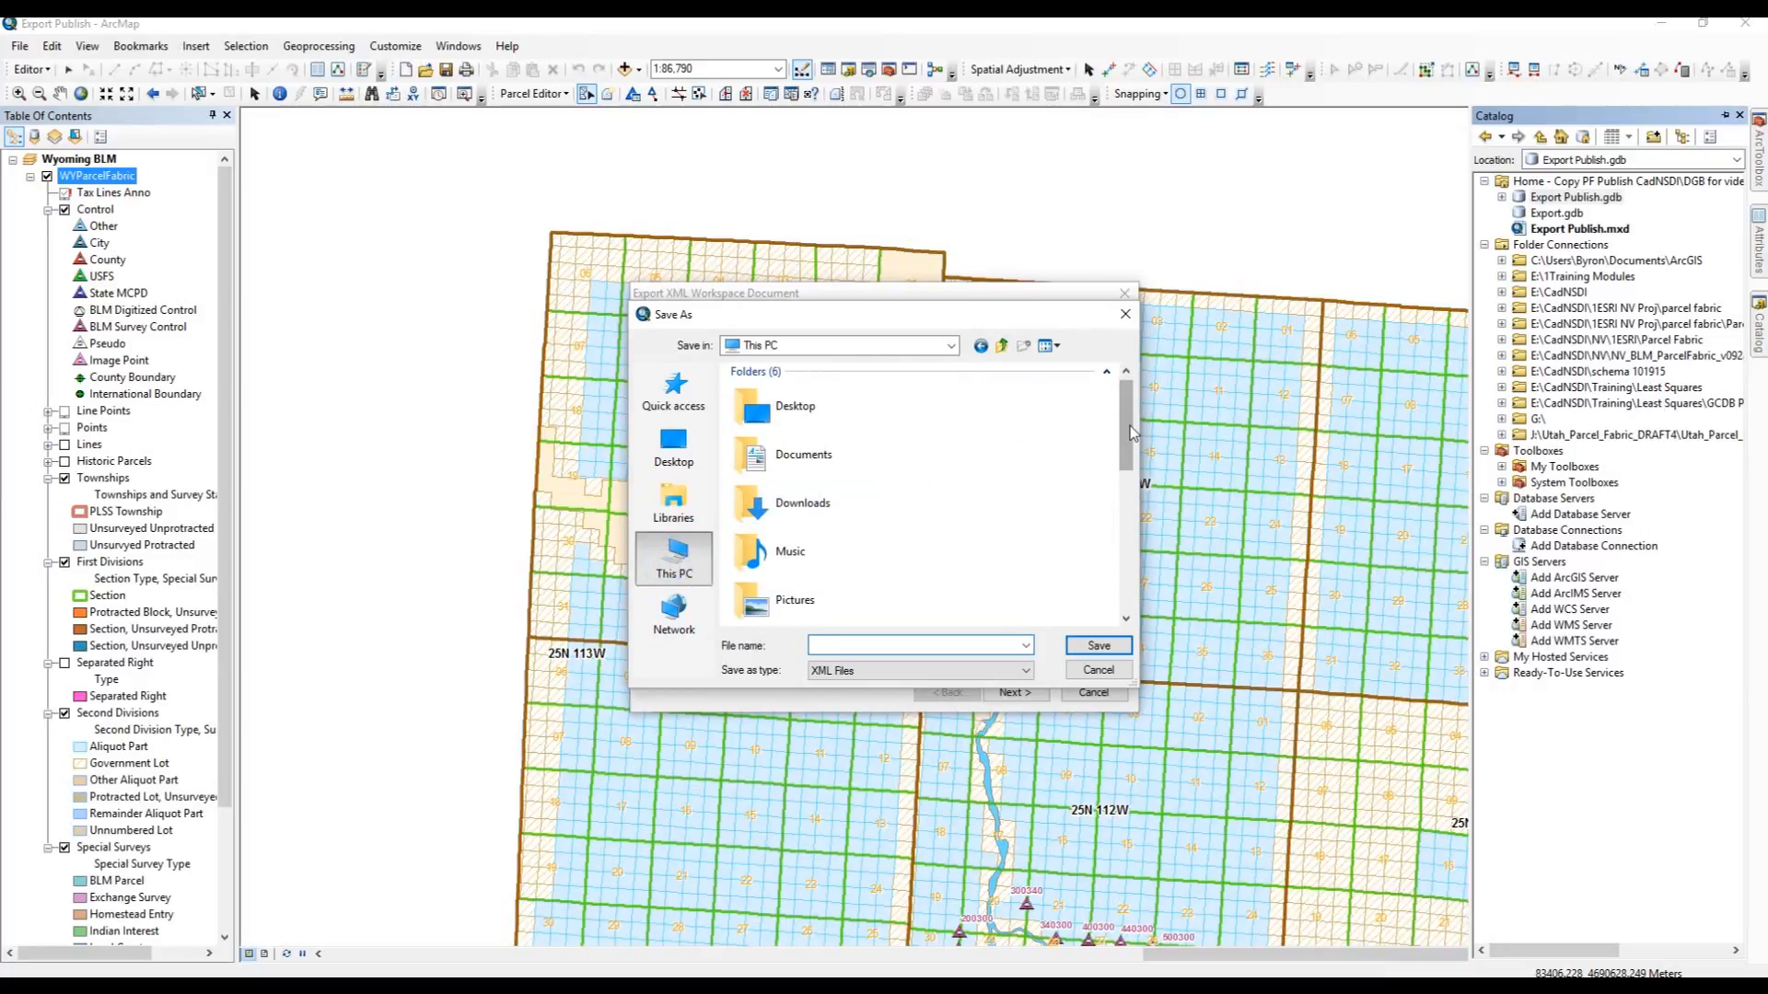
{"action": "left_click_drag", "start_coordinate": [1126, 429], "coordinate": [1130, 552]}
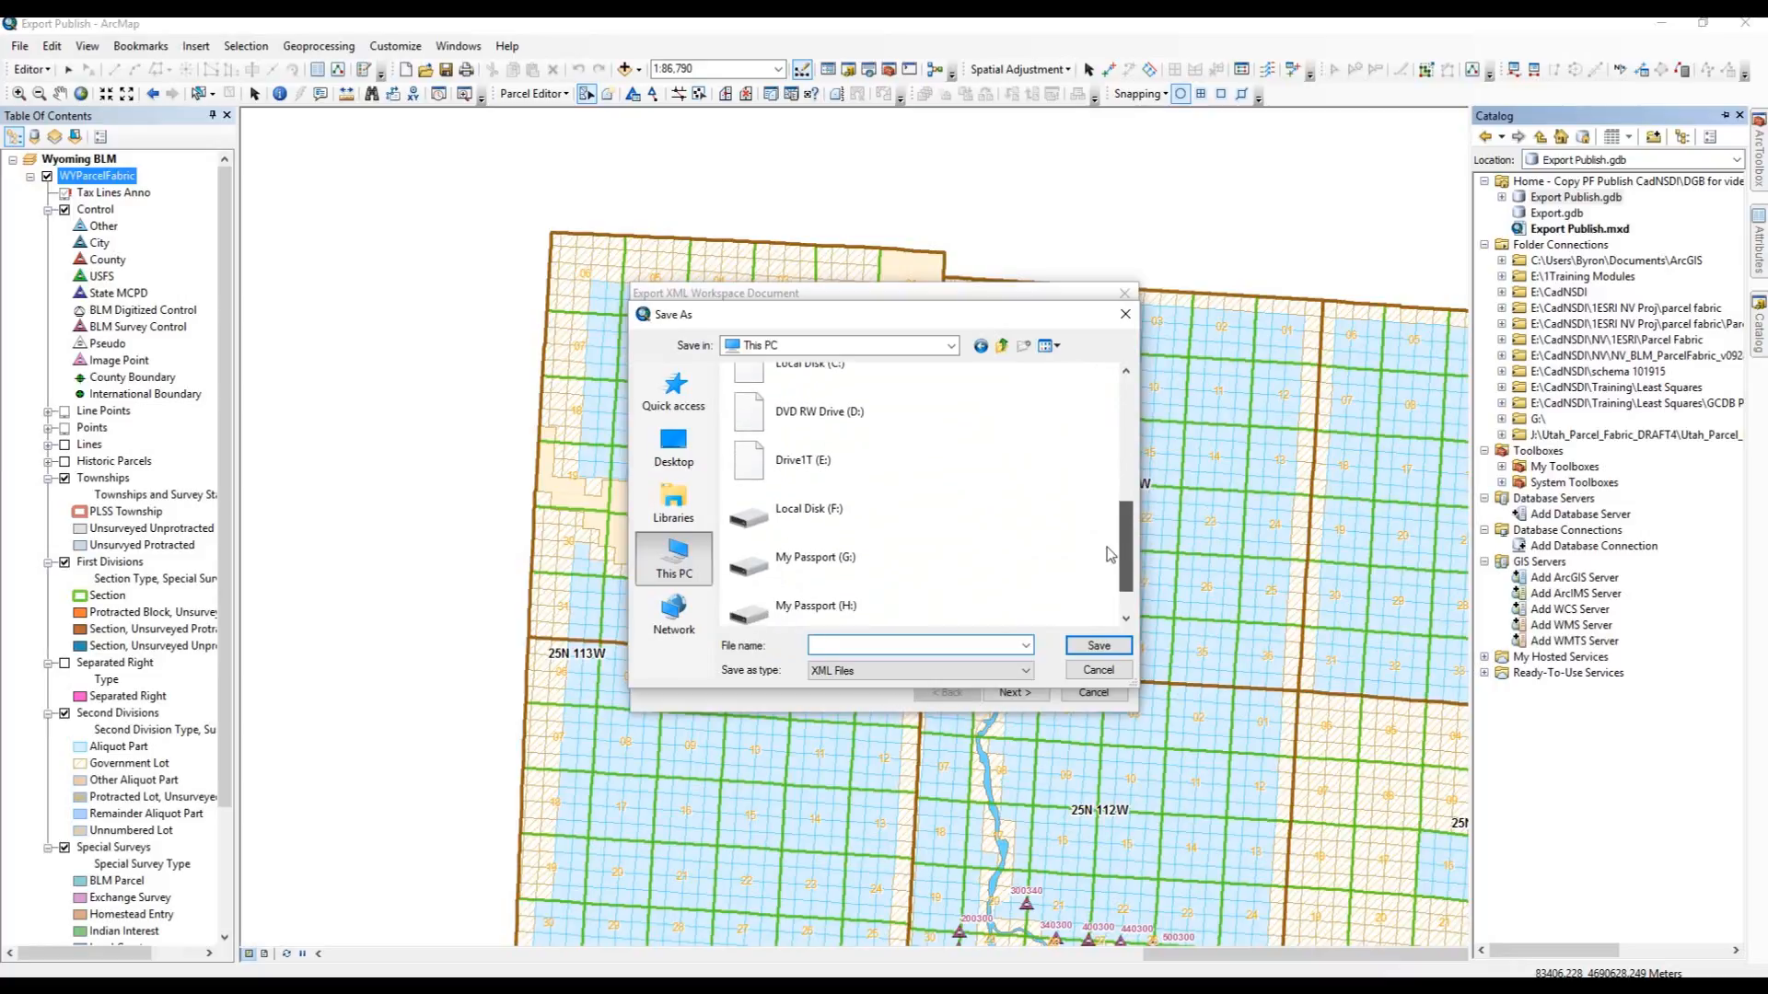
{"action": "double_click", "coordinate": [787, 451]}
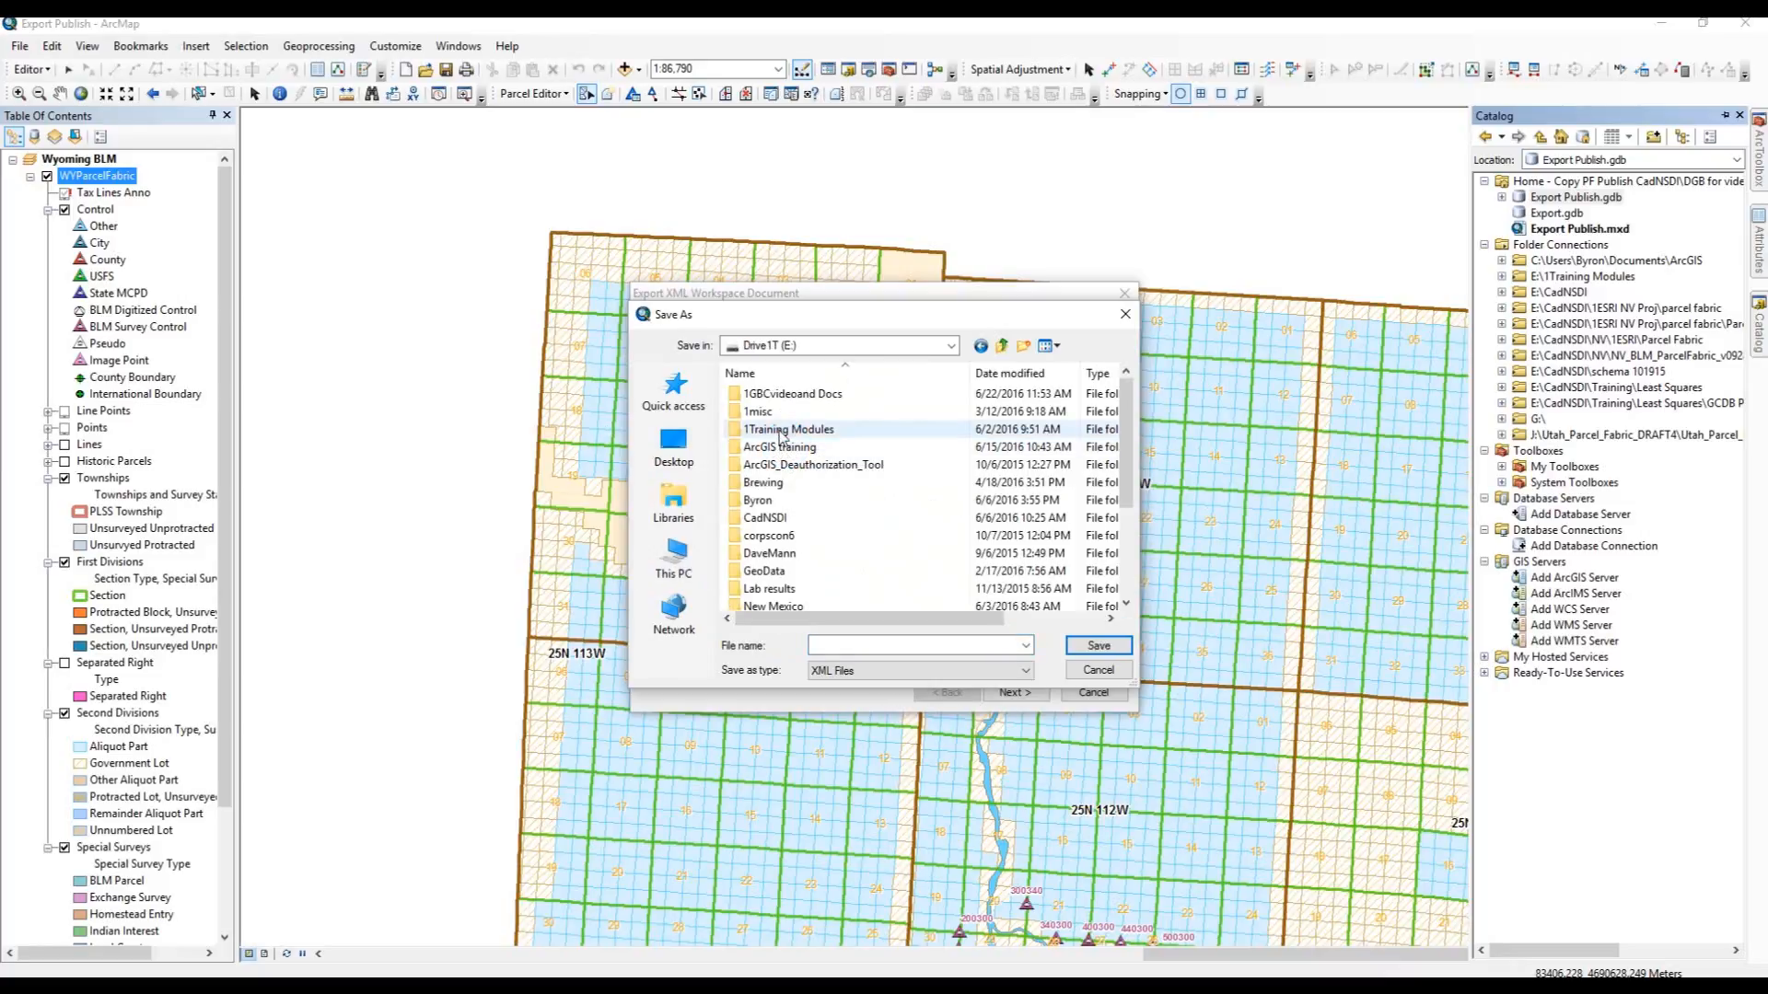
{"action": "double_click", "coordinate": [781, 431]}
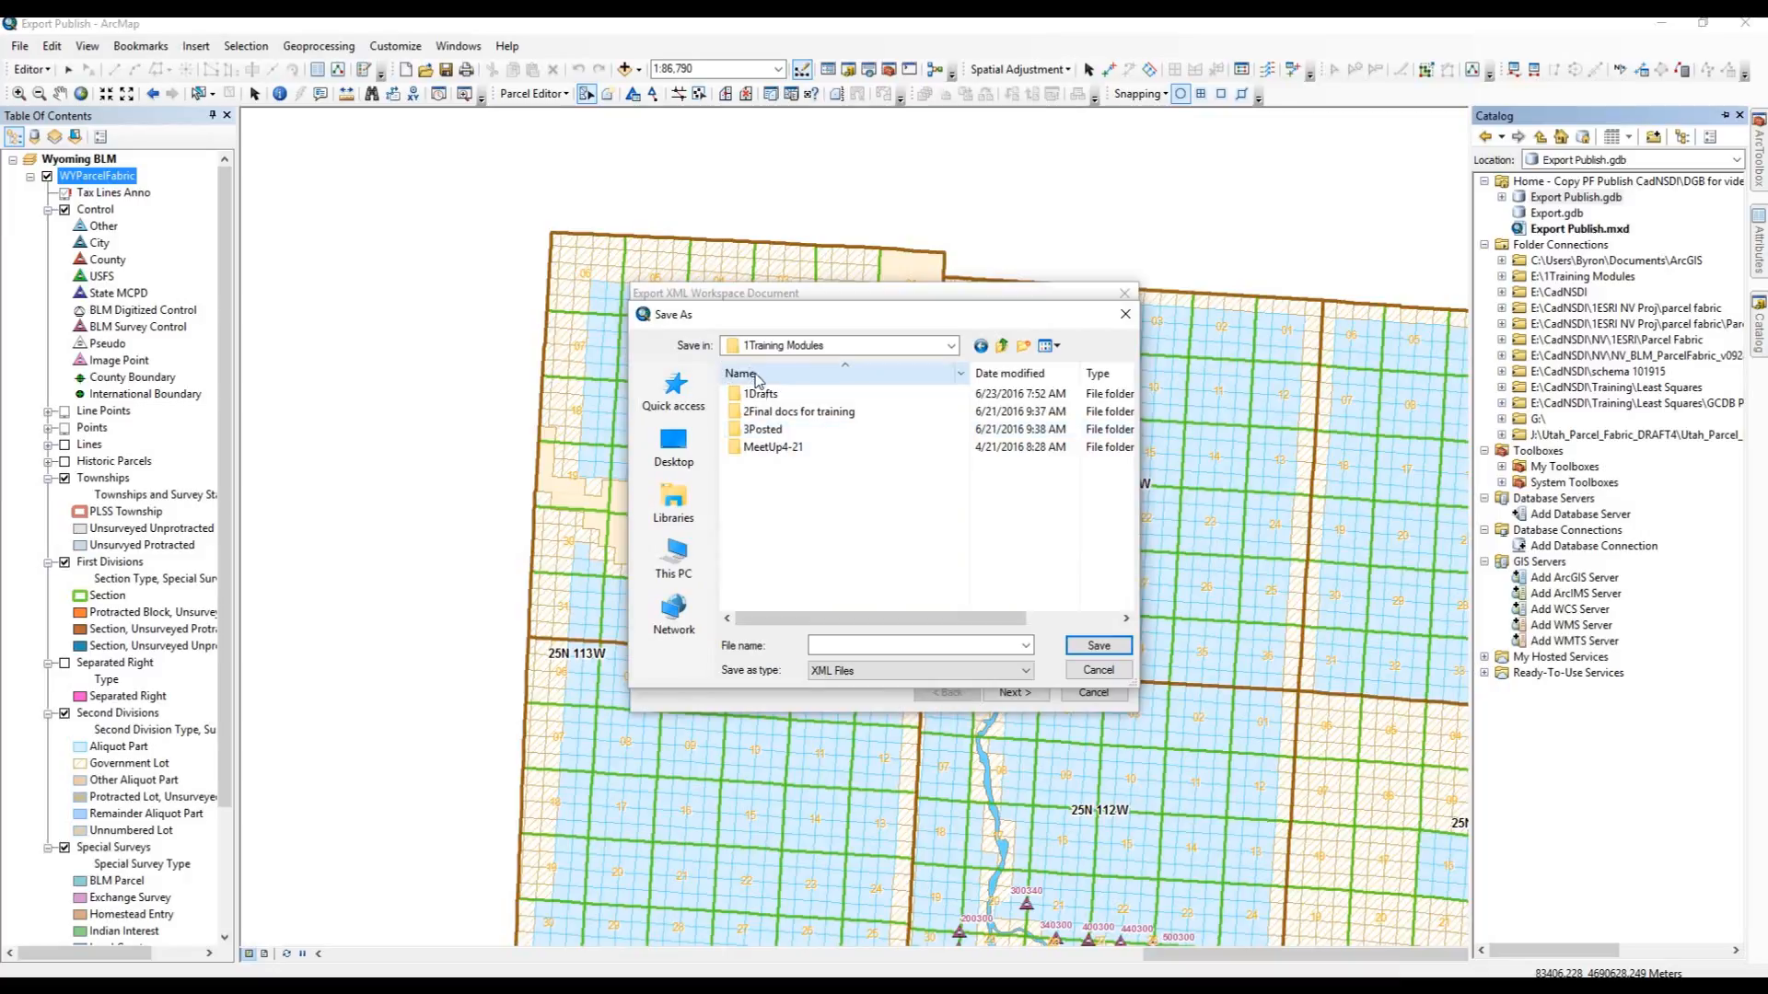
{"action": "double_click", "coordinate": [757, 394]}
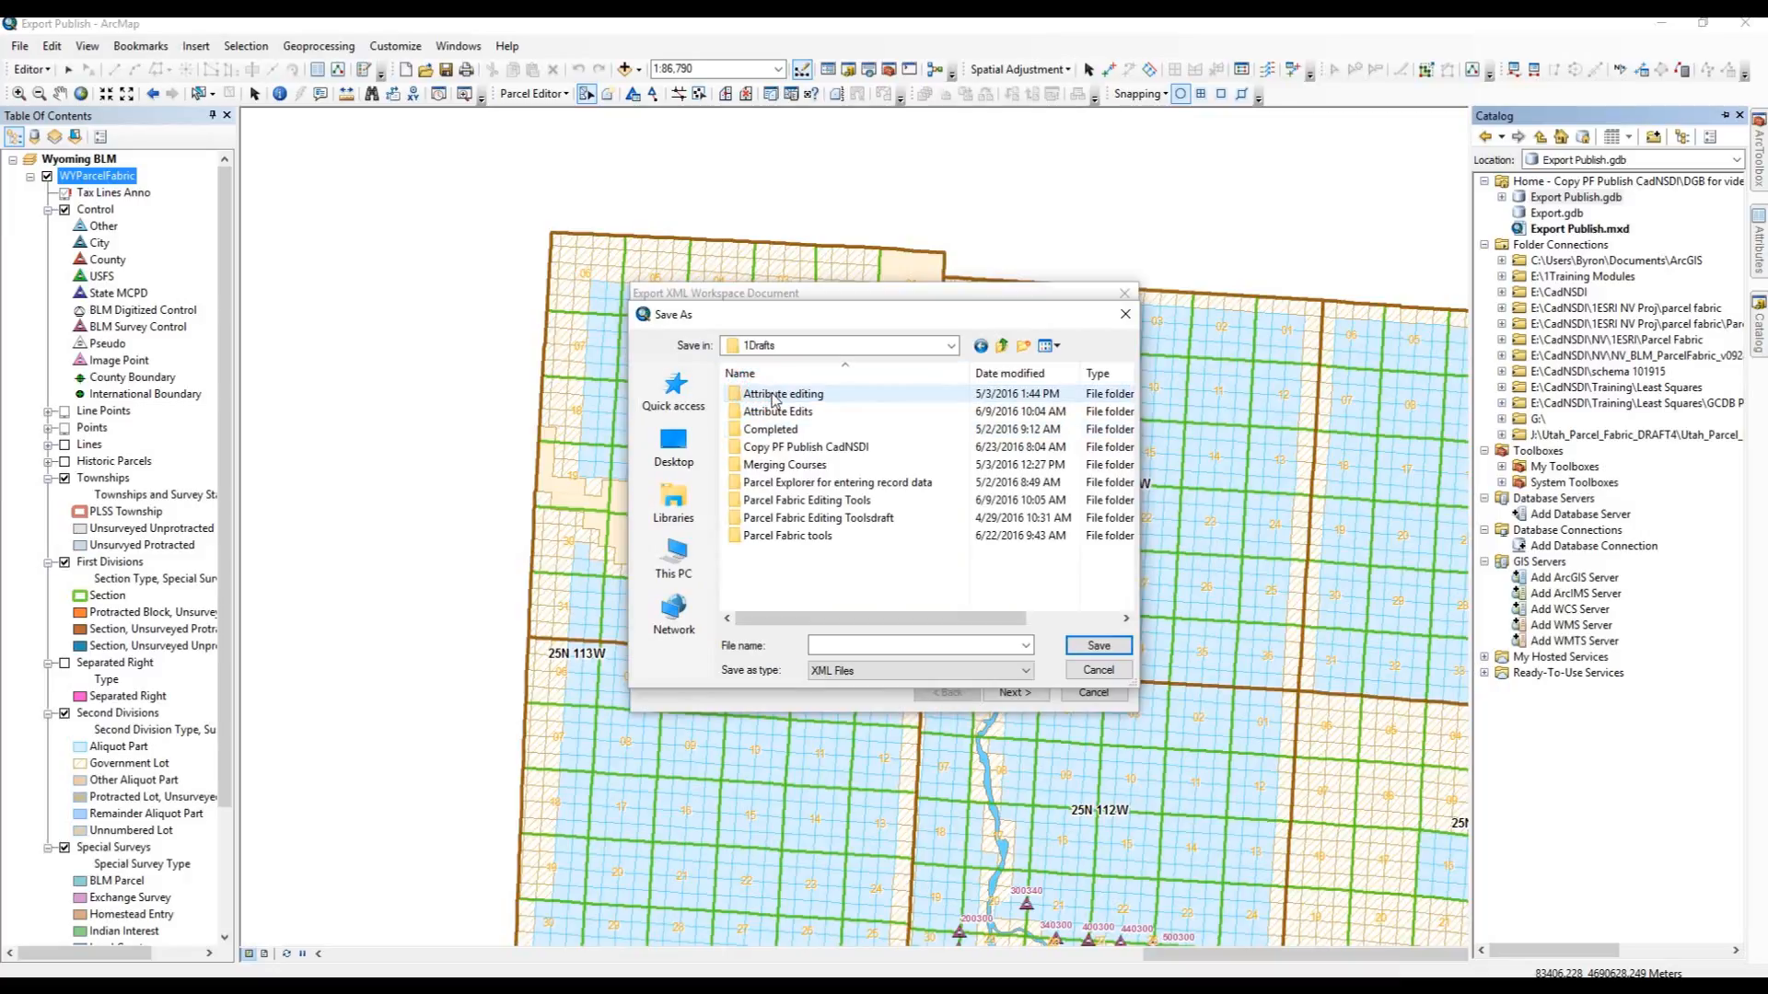
{"action": "double_click", "coordinate": [750, 448]}
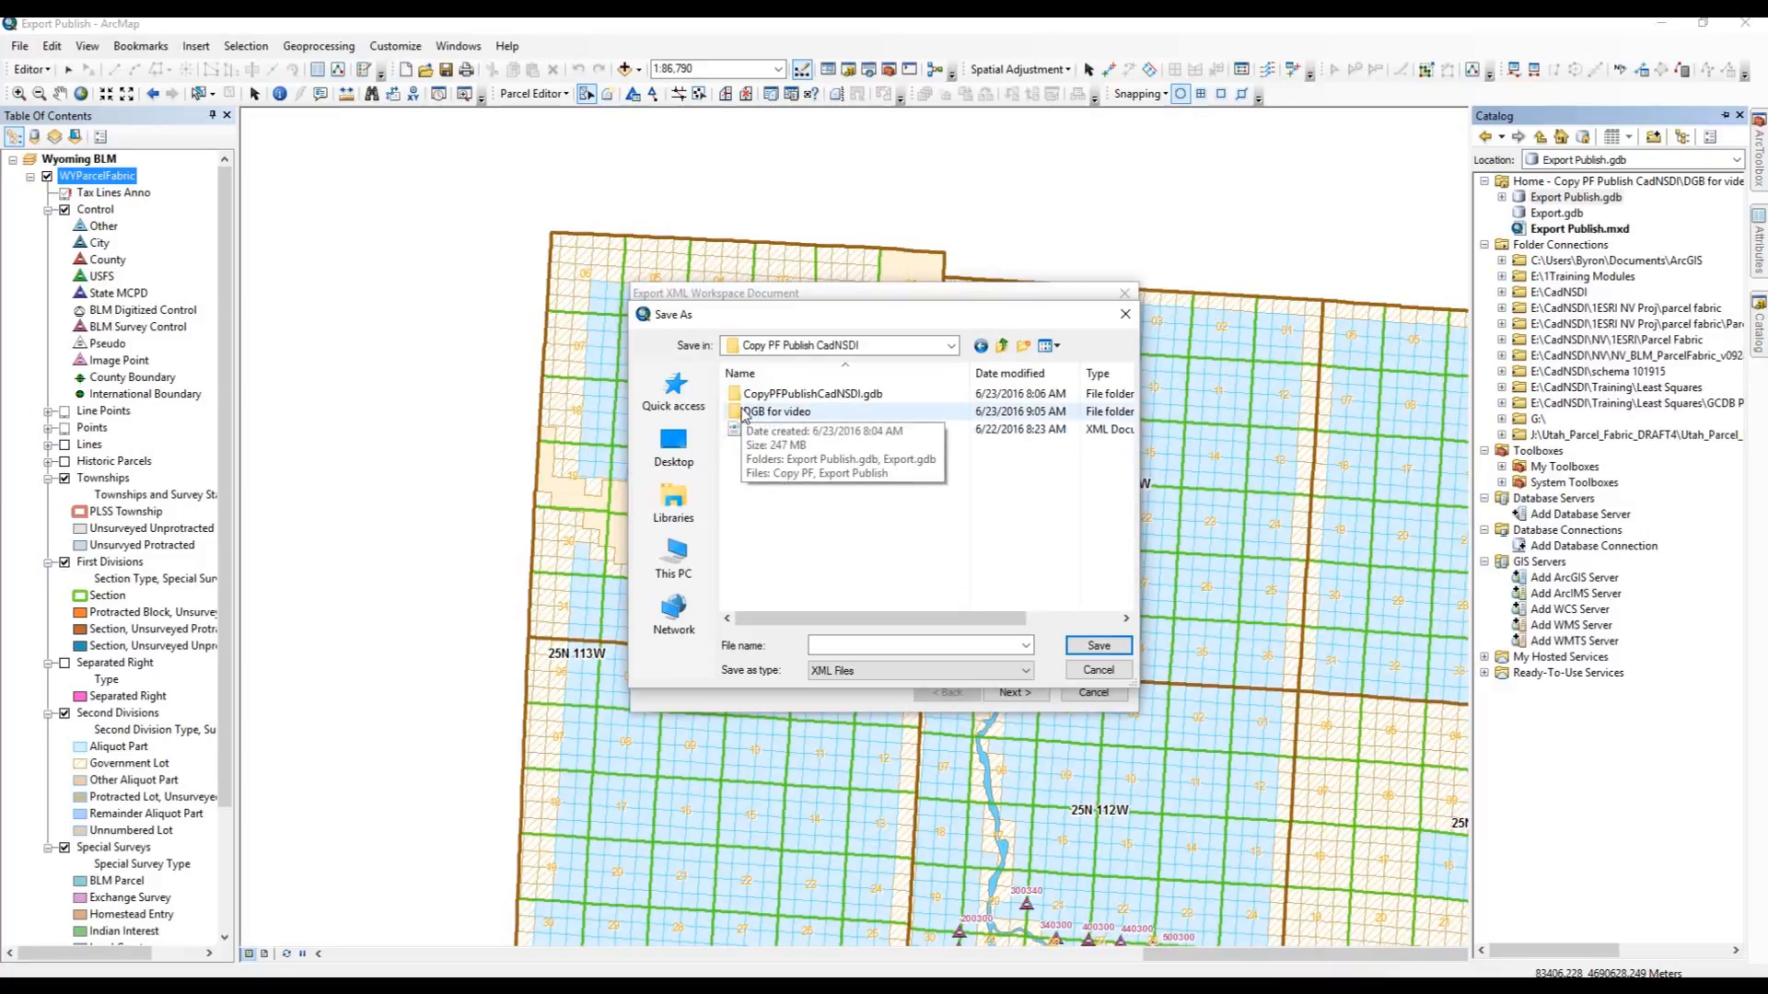
{"action": "double_click", "coordinate": [744, 413]}
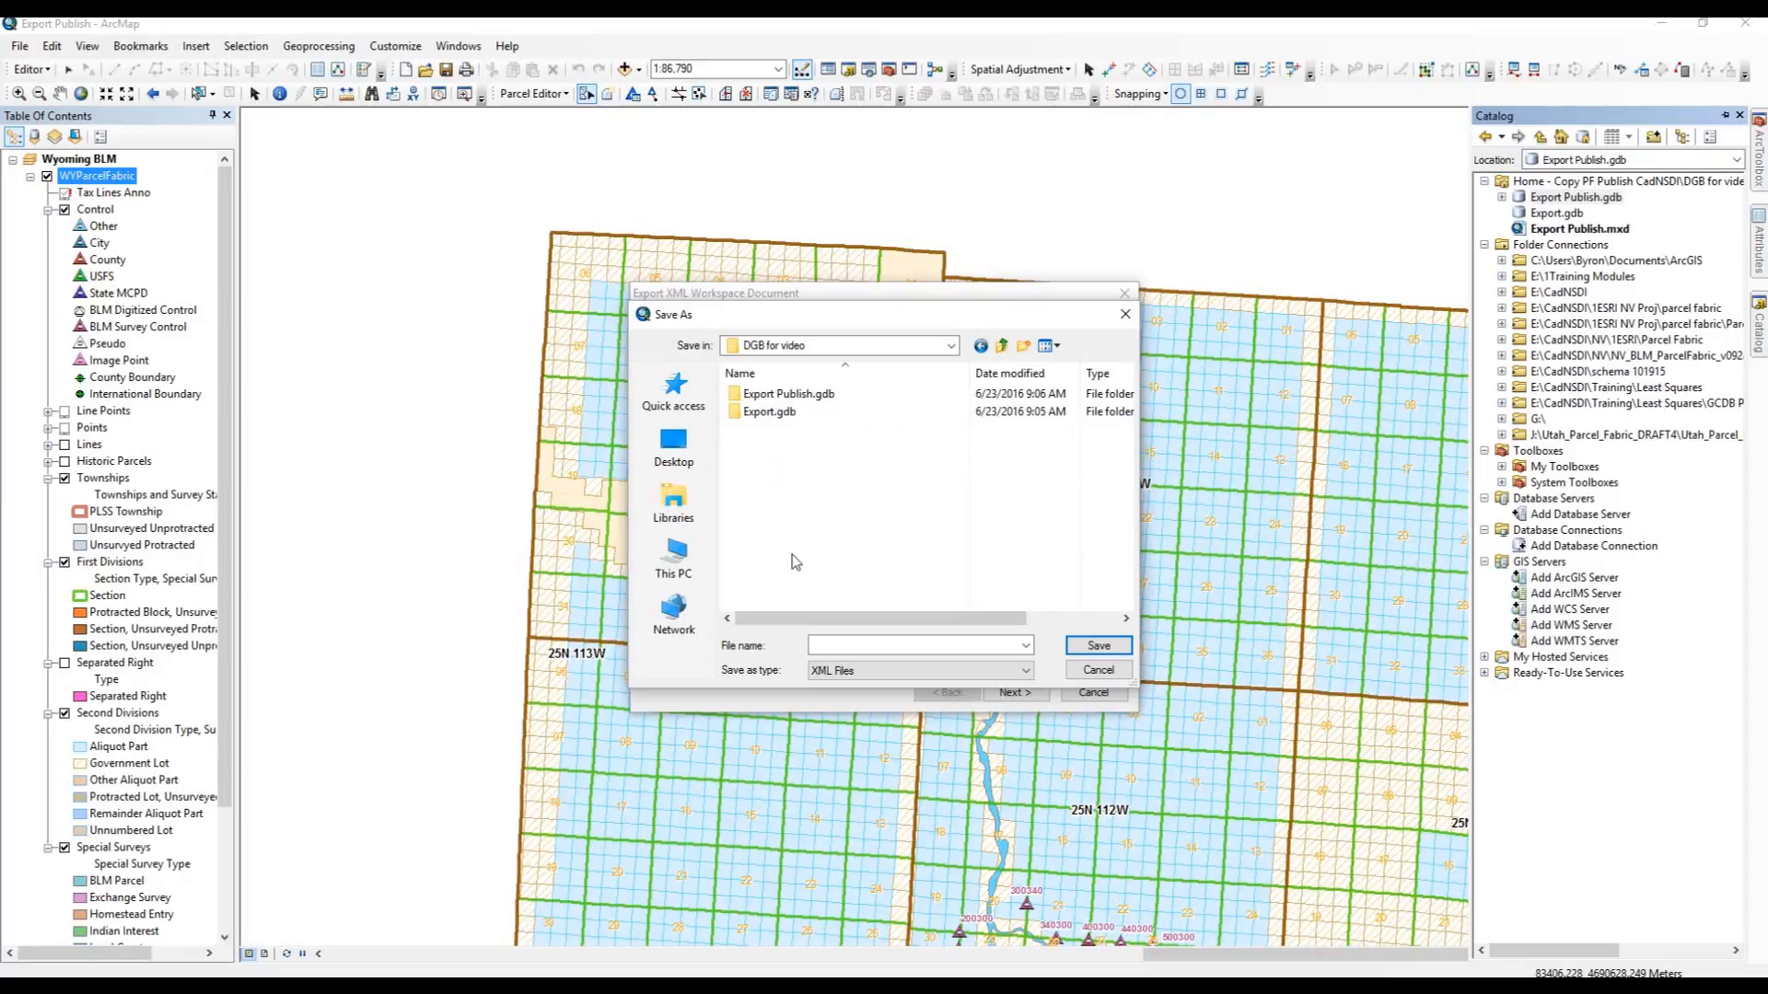
Name the output XML file Export and save that as the export destination
{"action": "left_click", "coordinate": [816, 647]}
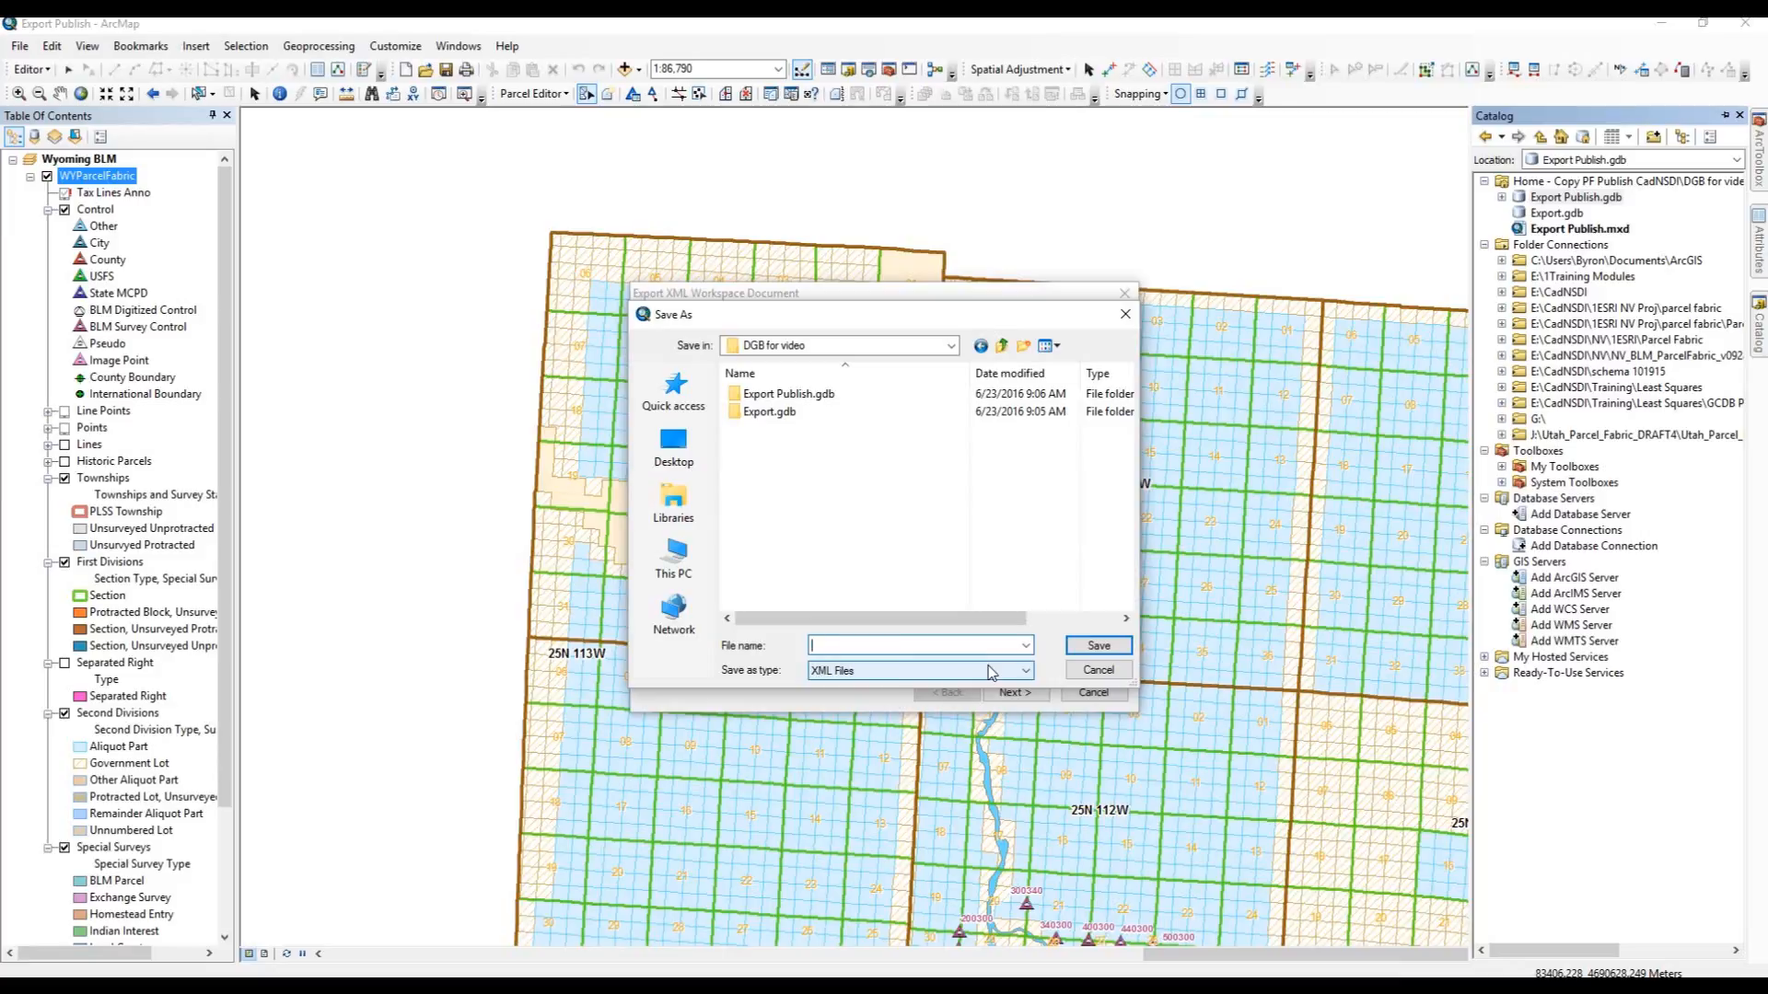
{"action": "type", "text": "Export"}
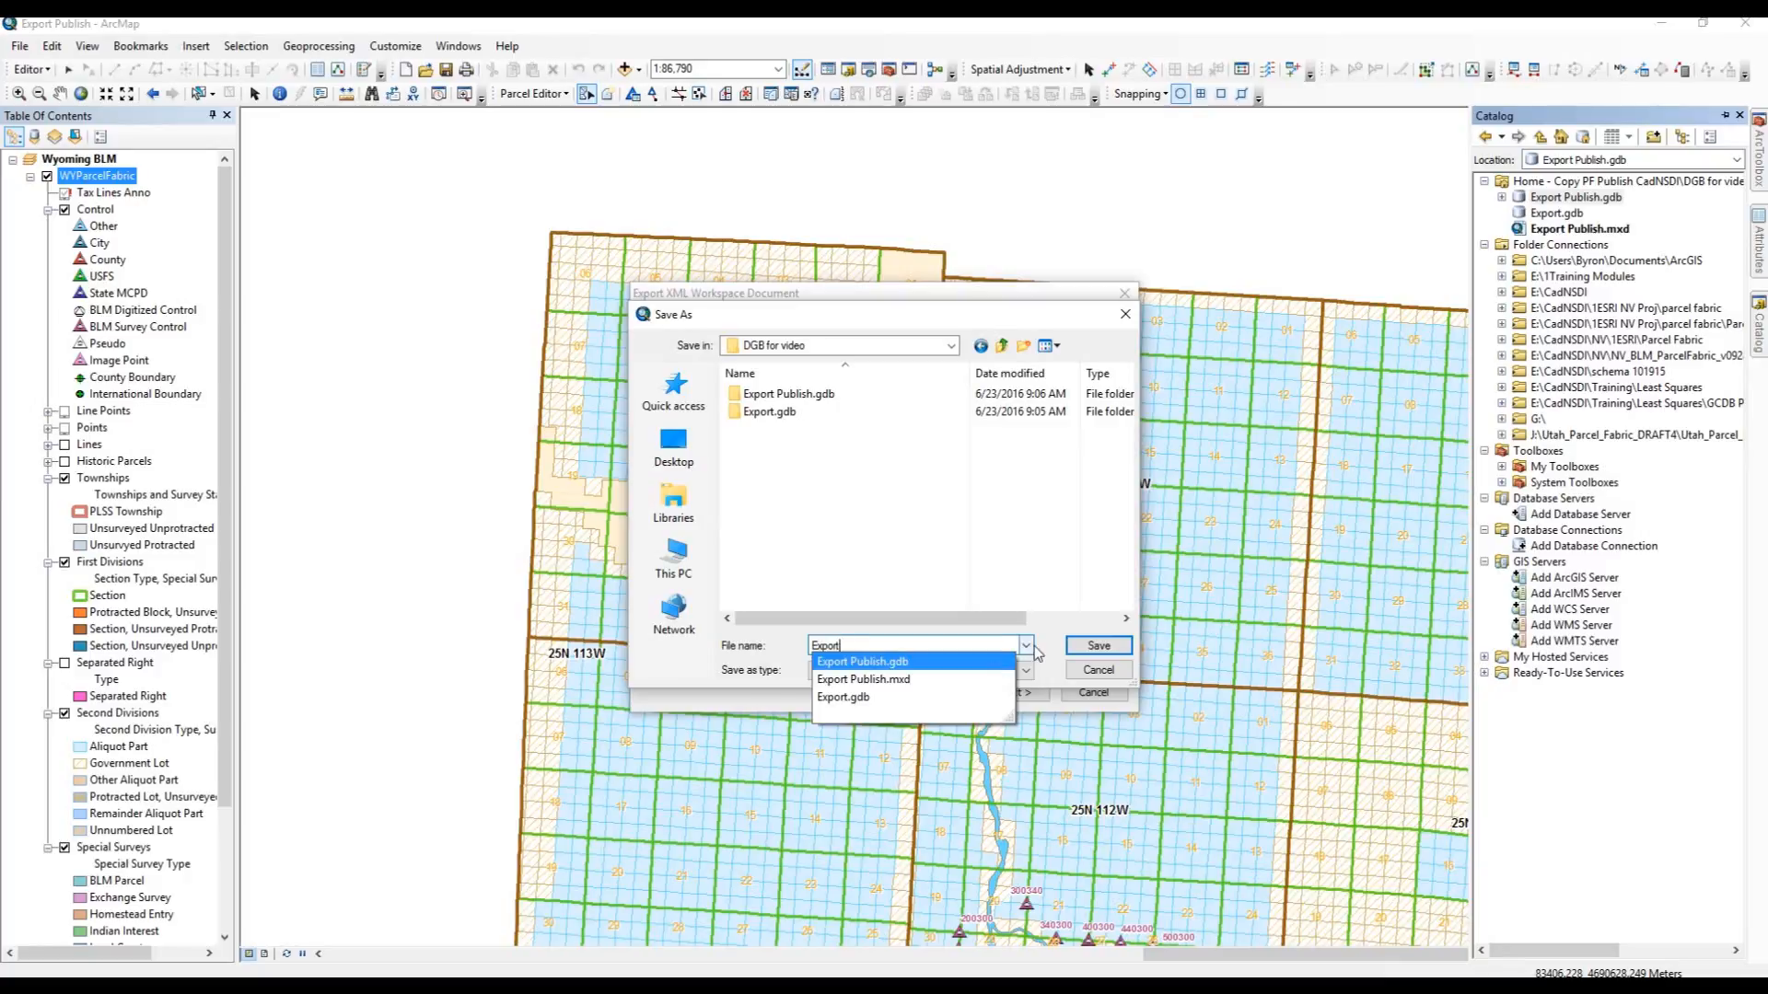
{"action": "left_click", "coordinate": [1094, 648]}
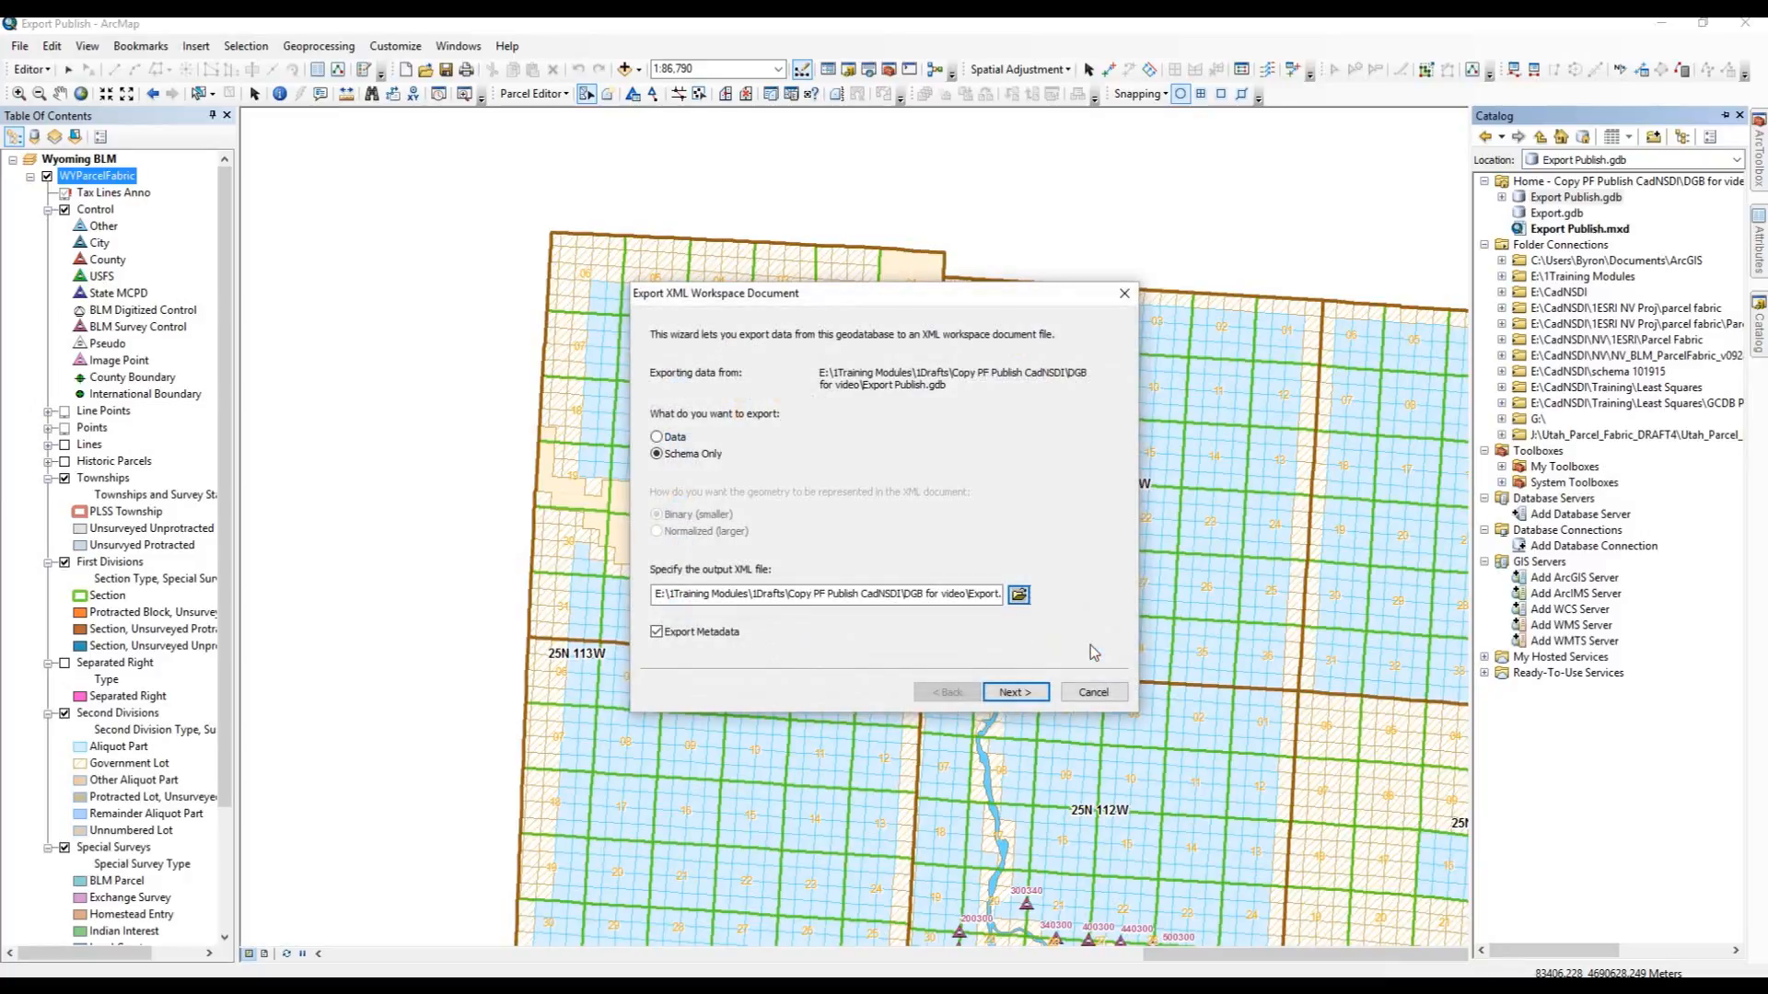
Review the list of items included in the export and finish exporting the XML workspace document
{"action": "left_click", "coordinate": [1022, 693]}
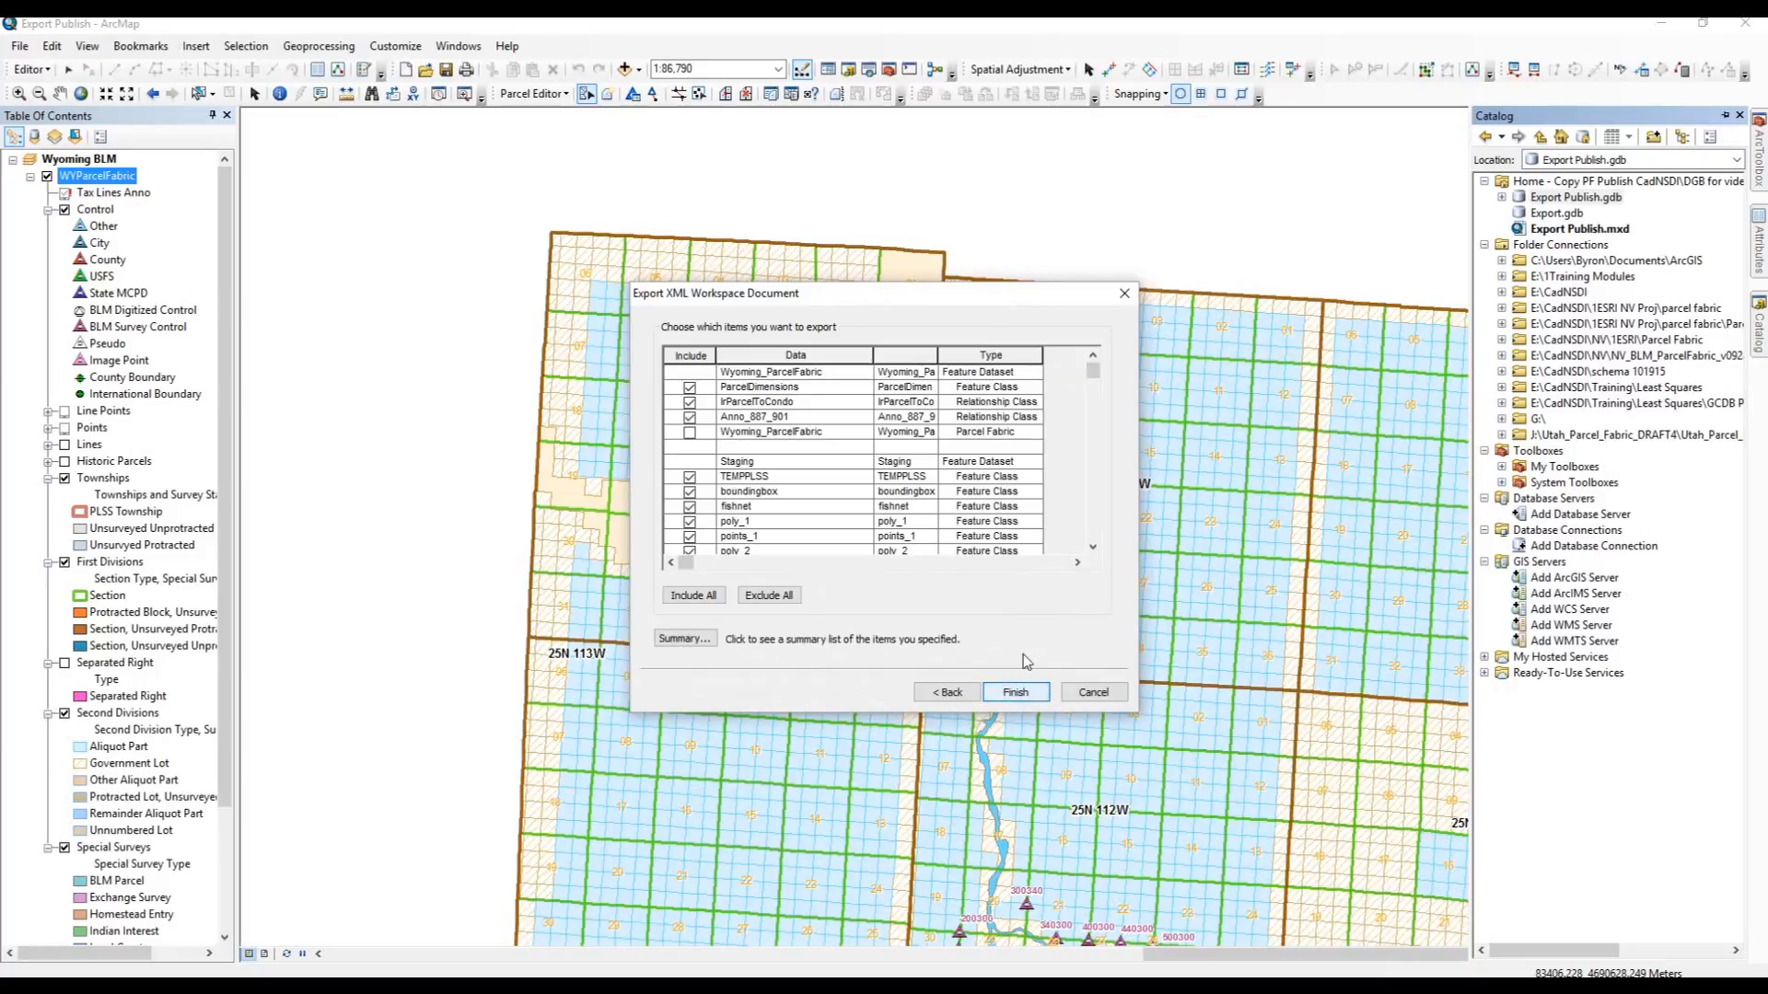
{"action": "left_click", "coordinate": [1093, 375]}
{"action": "mouse_move", "coordinate": [1093, 379]}
{"action": "left_mouse_down"}
{"action": "mouse_move", "coordinate": [1090, 564]}
{"action": "mouse_move", "coordinate": [1112, 407]}
{"action": "left_mouse_up"}
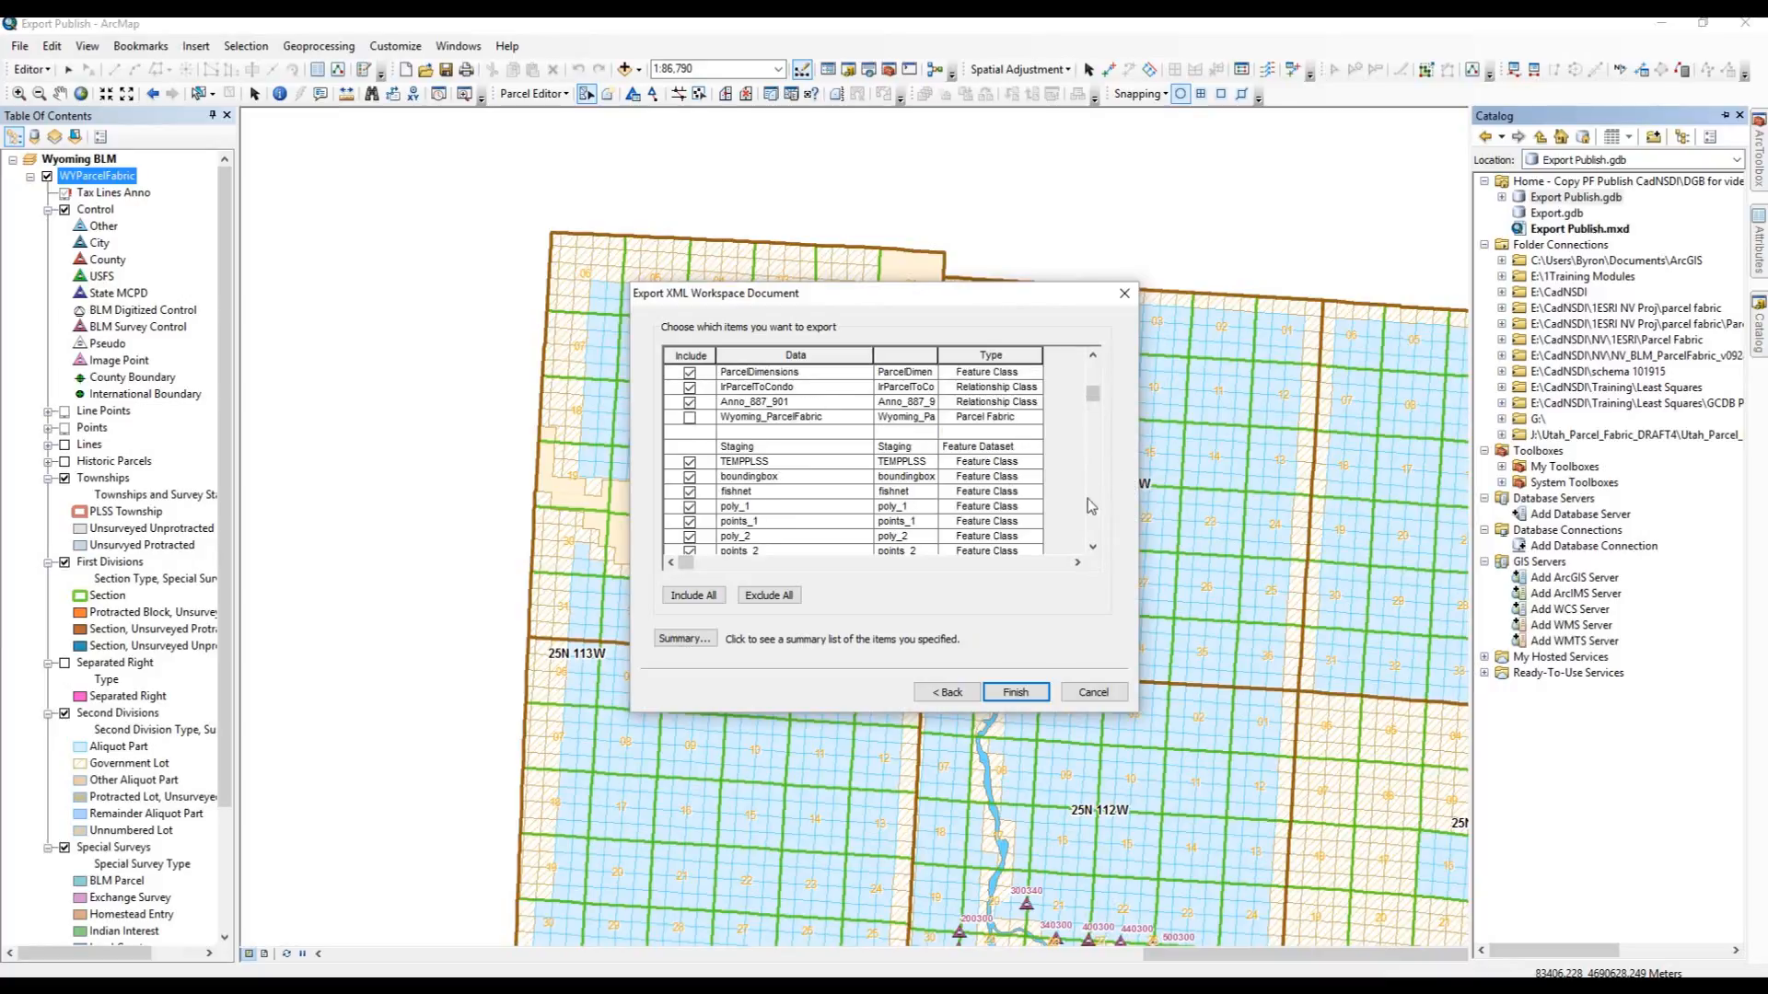
{"action": "left_click", "coordinate": [1033, 690]}
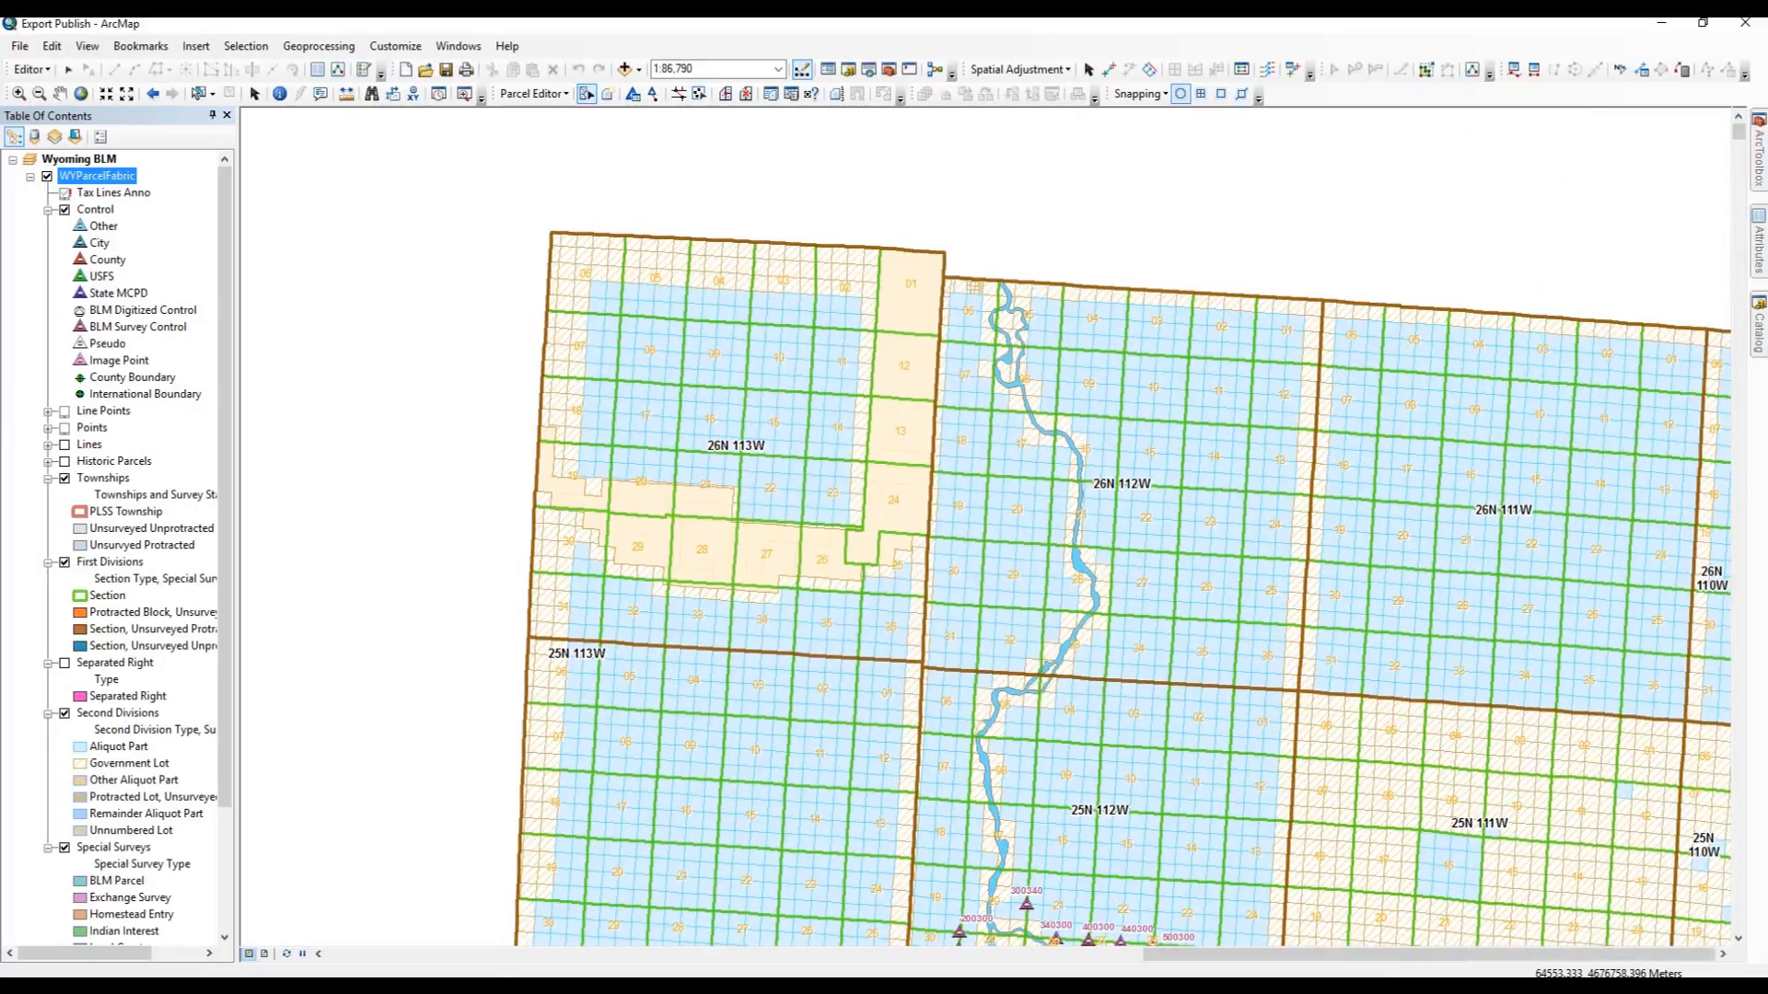
Switch to File Explorer to check the DGB for video folder for the exported XML file, then return to ArcMap
{"action": "left_click", "coordinate": [502, 981]}
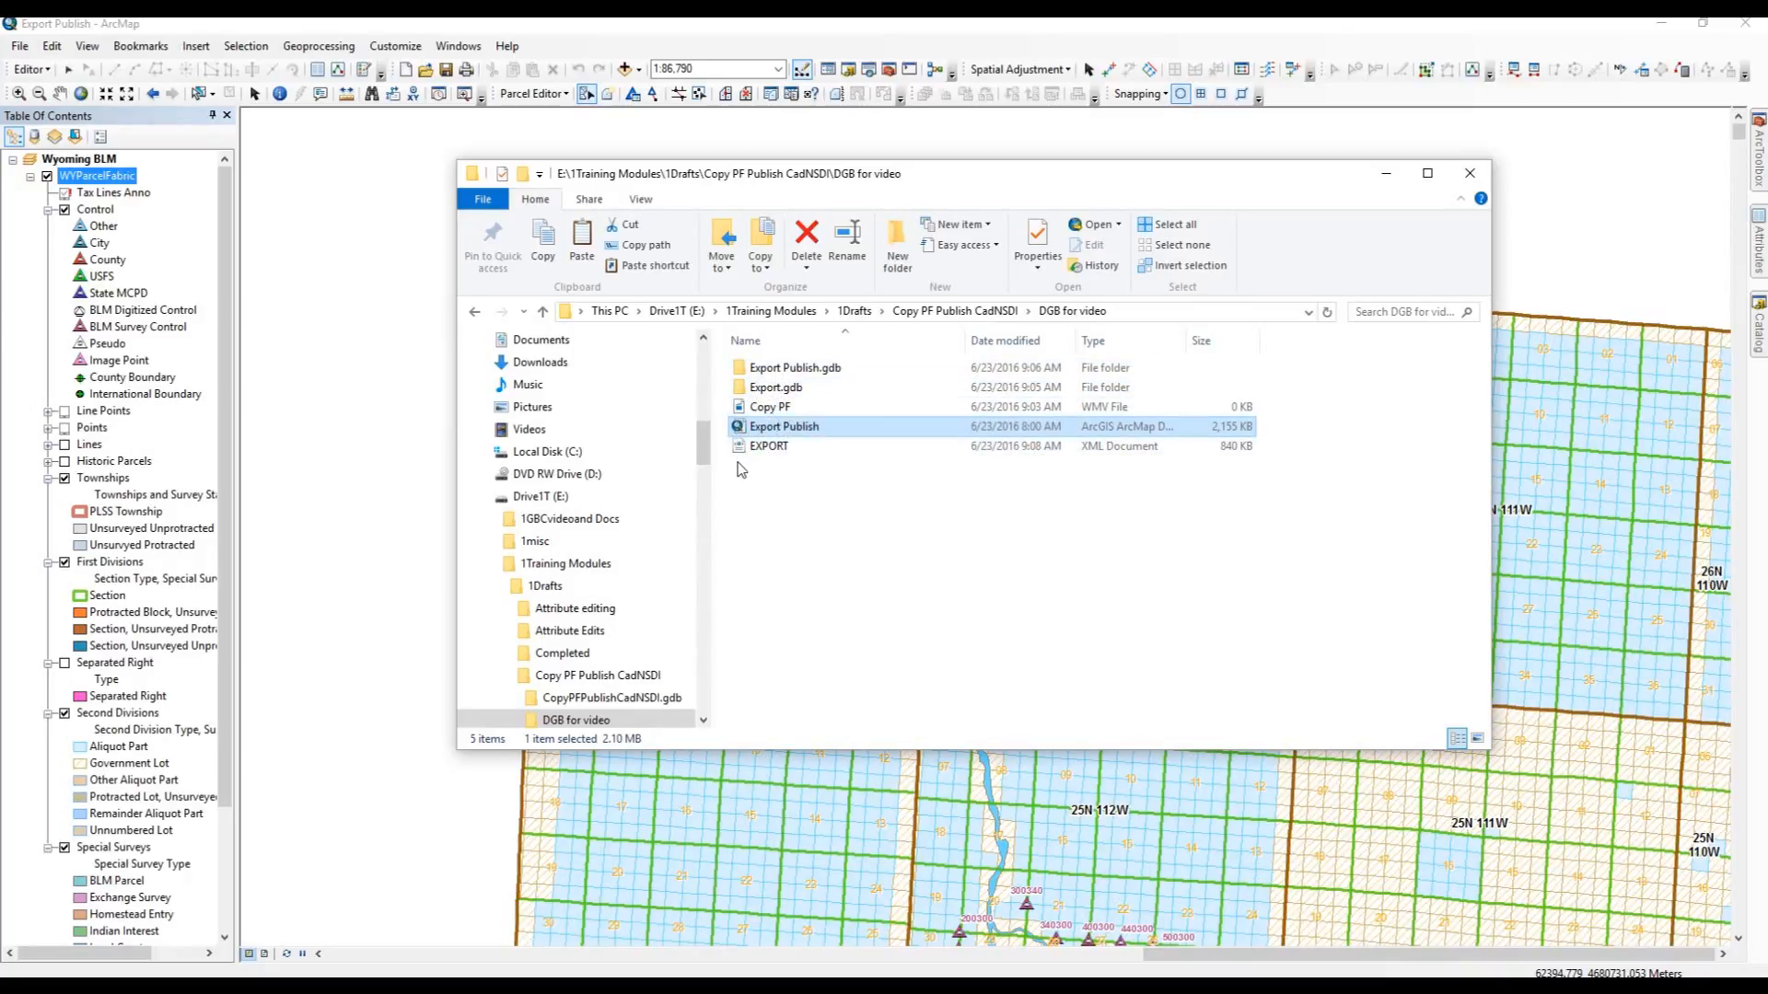
{"action": "left_click", "coordinate": [1386, 175]}
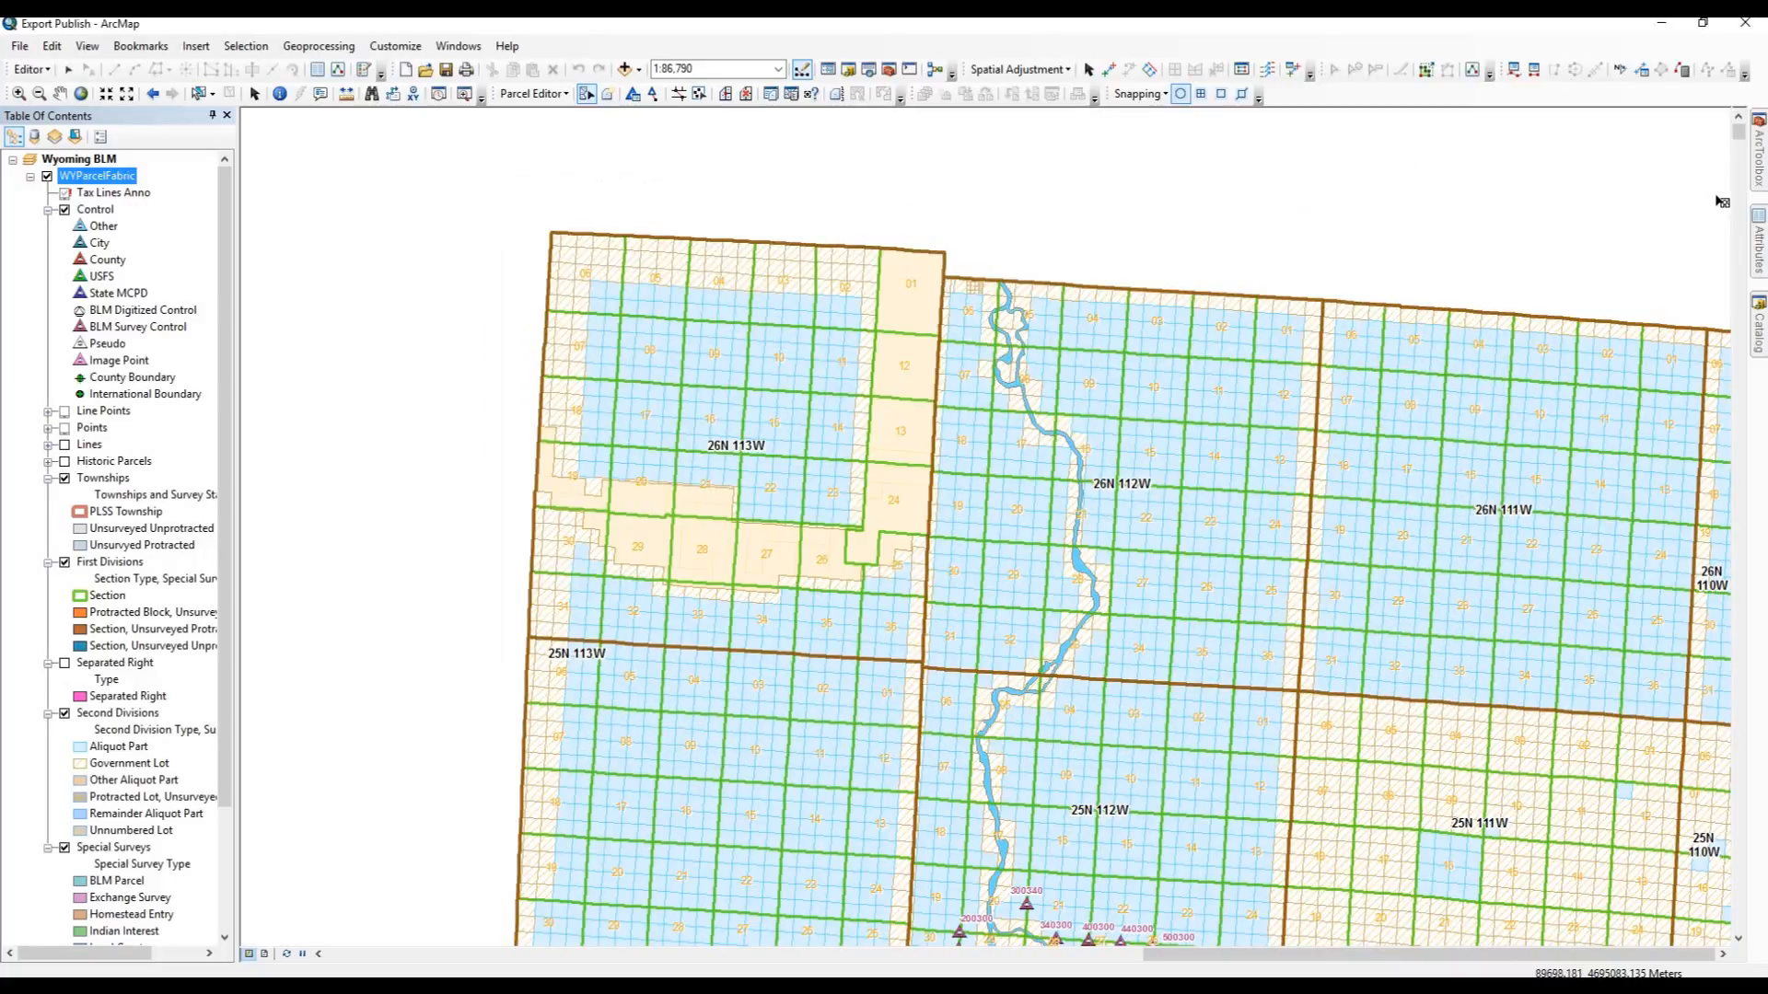
Start an XML workspace document import into Export.gdb and set it to import the schema only
{"action": "left_click", "coordinate": [1756, 318]}
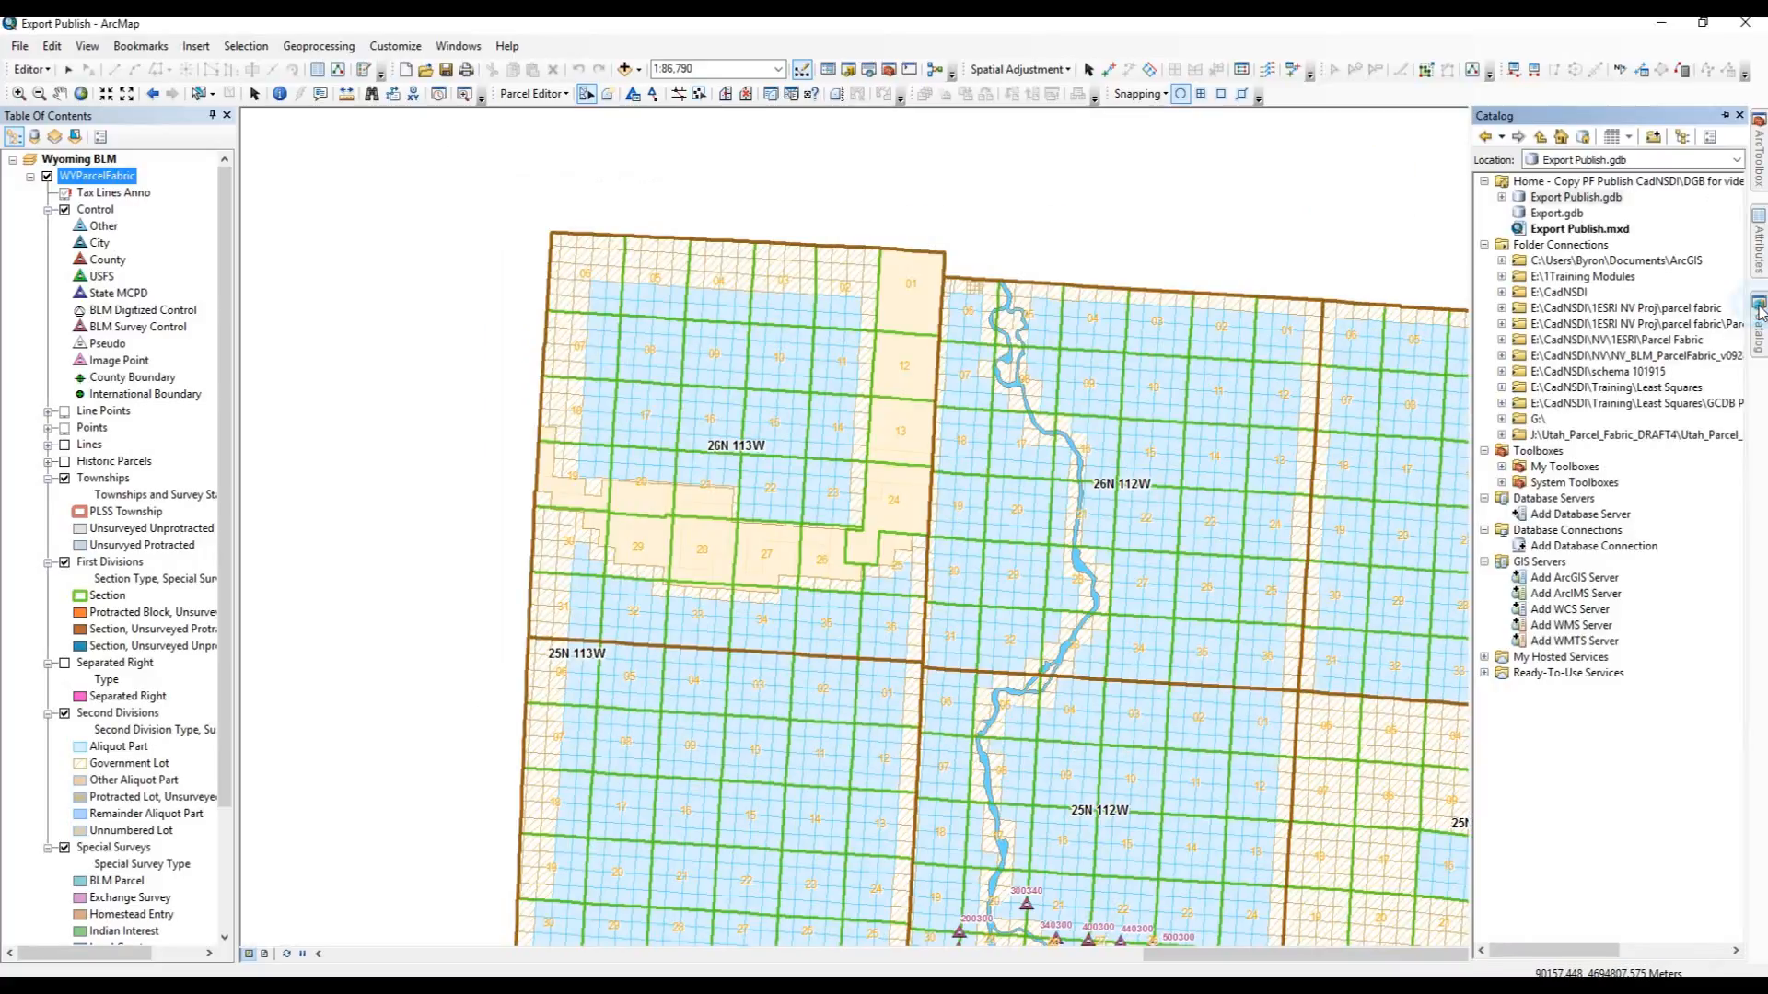
{"action": "right_click", "coordinate": [1523, 219]}
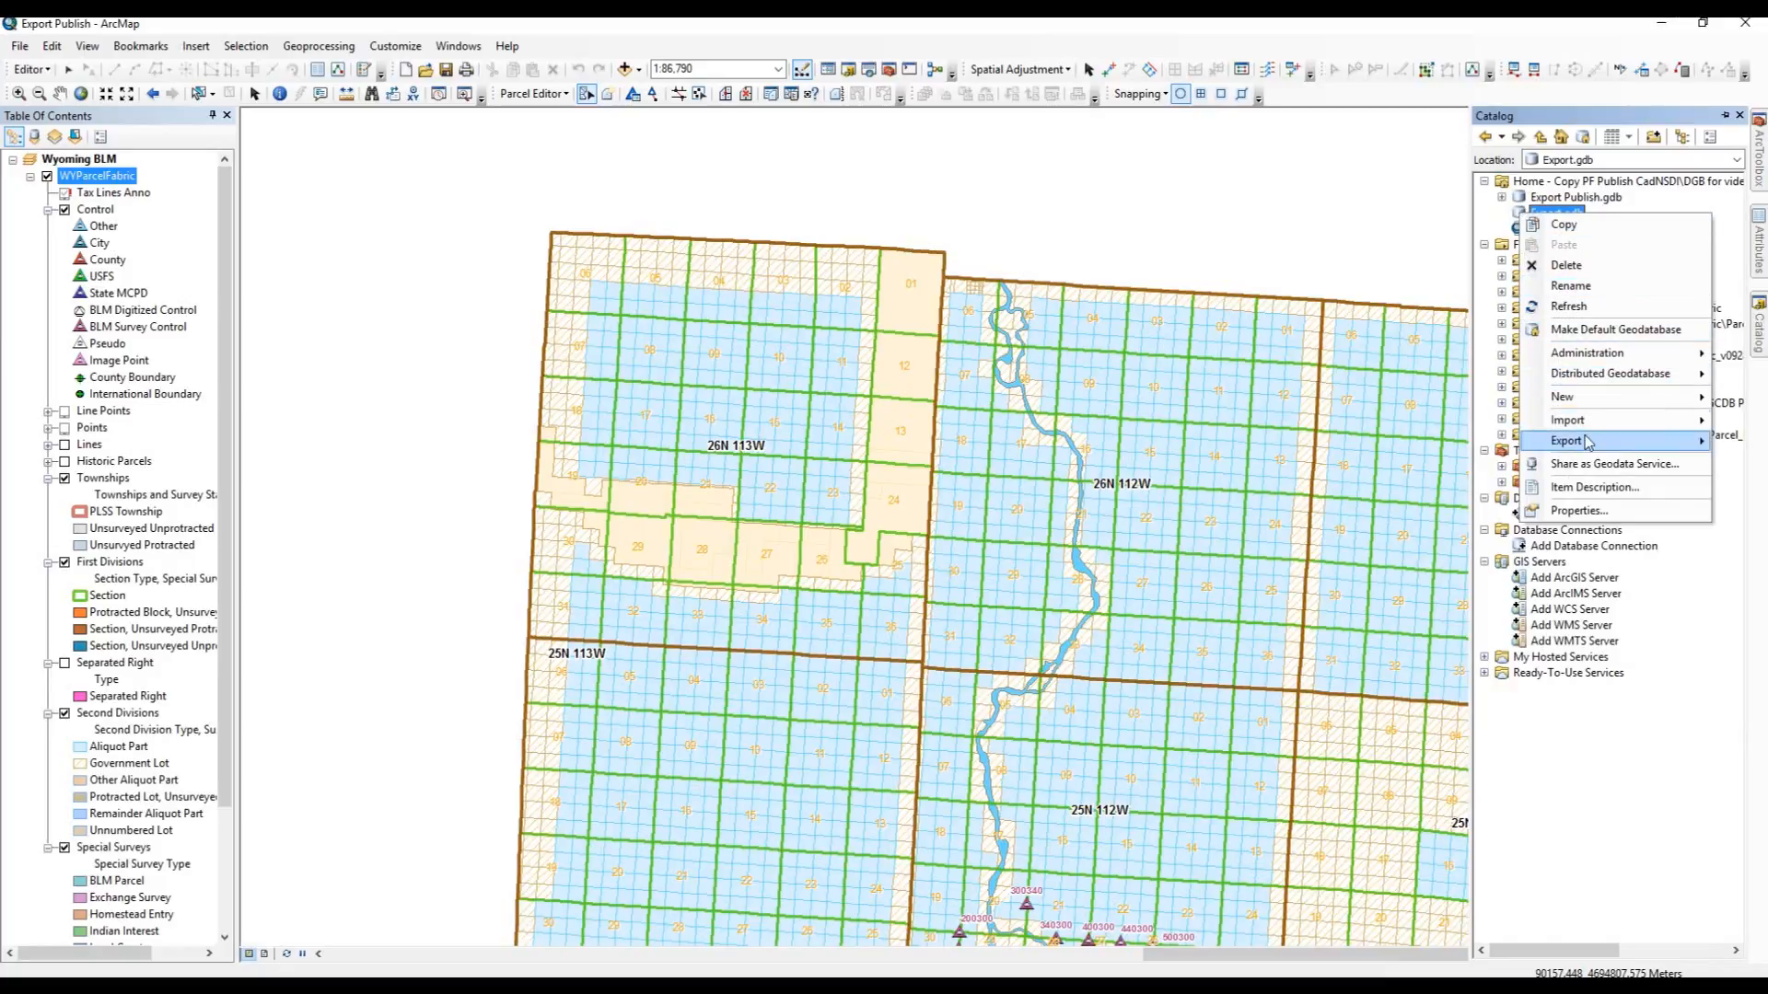
{"action": "mouse_move", "coordinate": [1590, 425]}
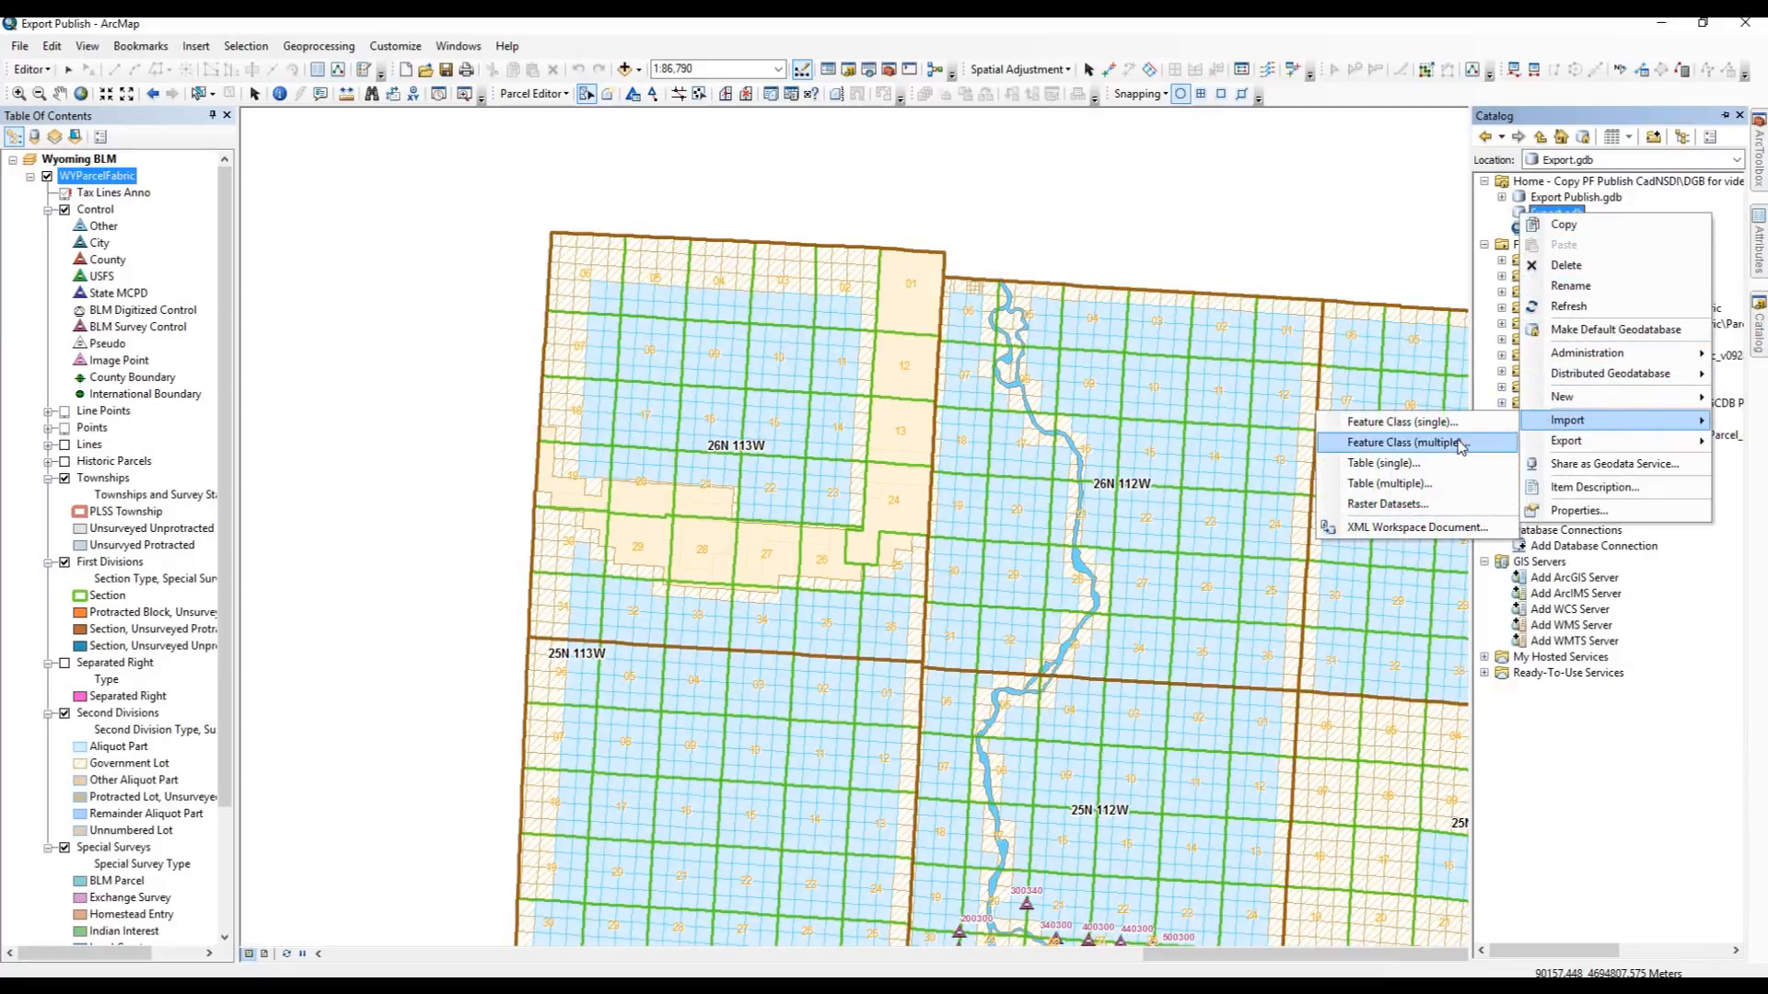
{"action": "left_click", "coordinate": [1408, 534]}
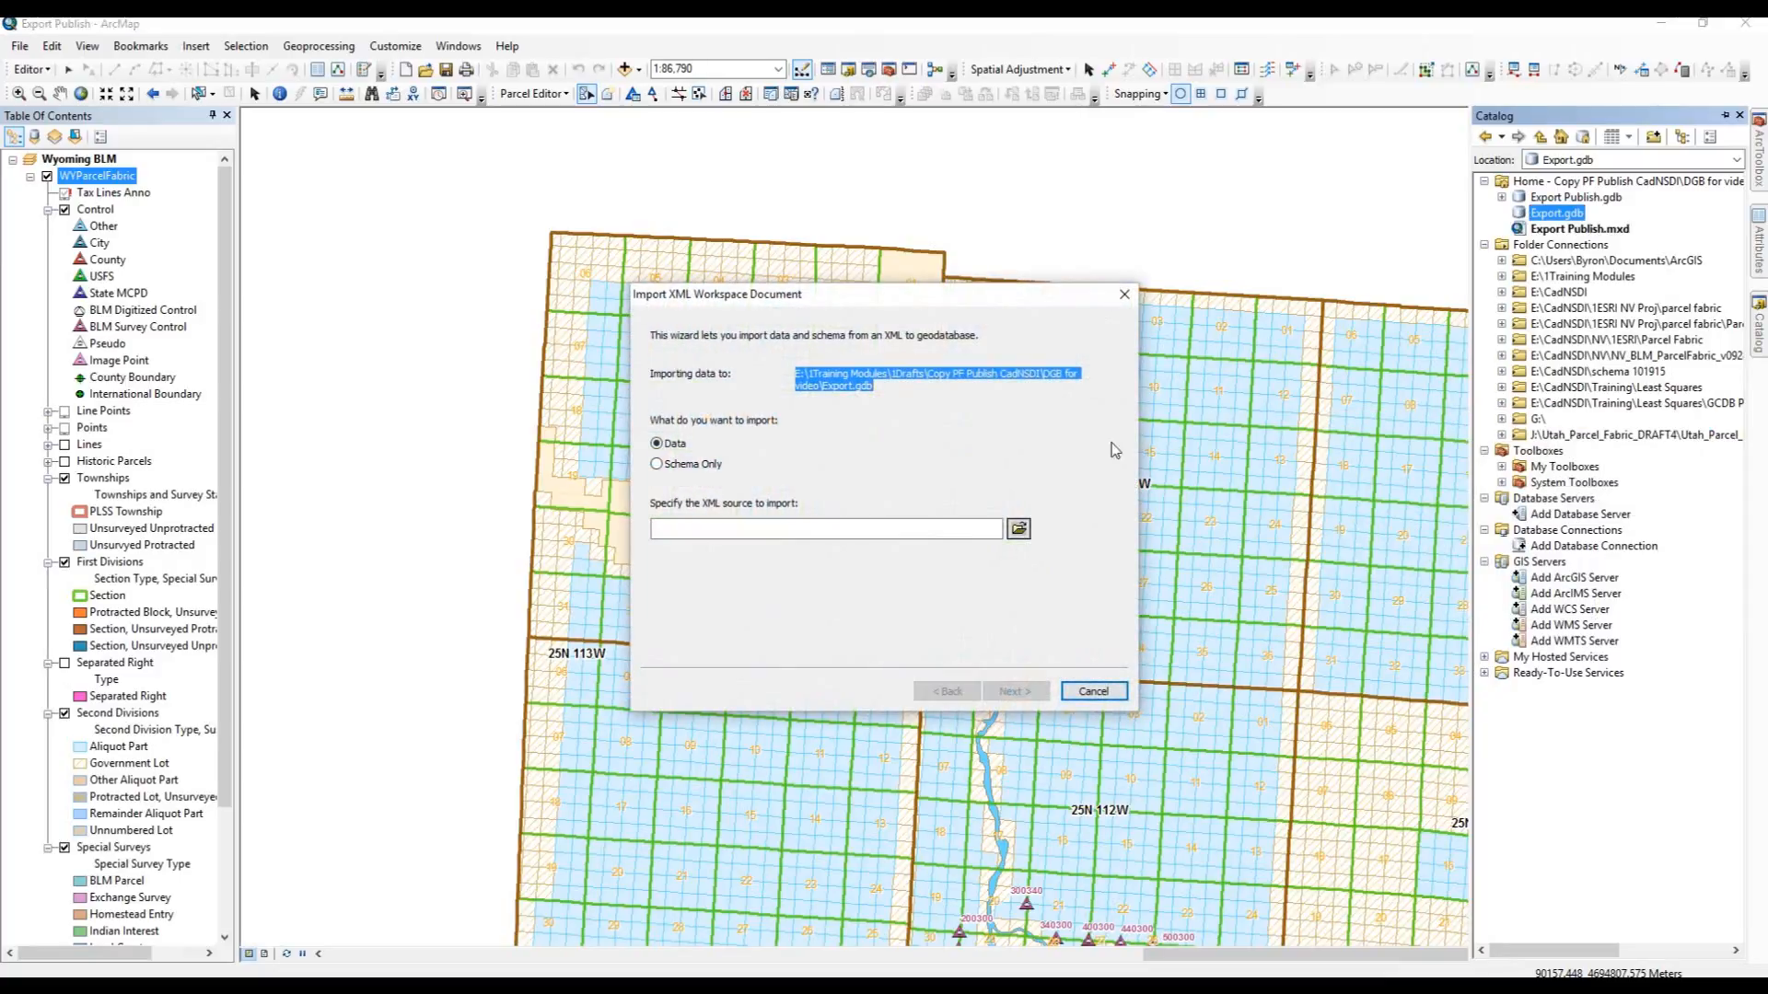
{"action": "left_click", "coordinate": [657, 464]}
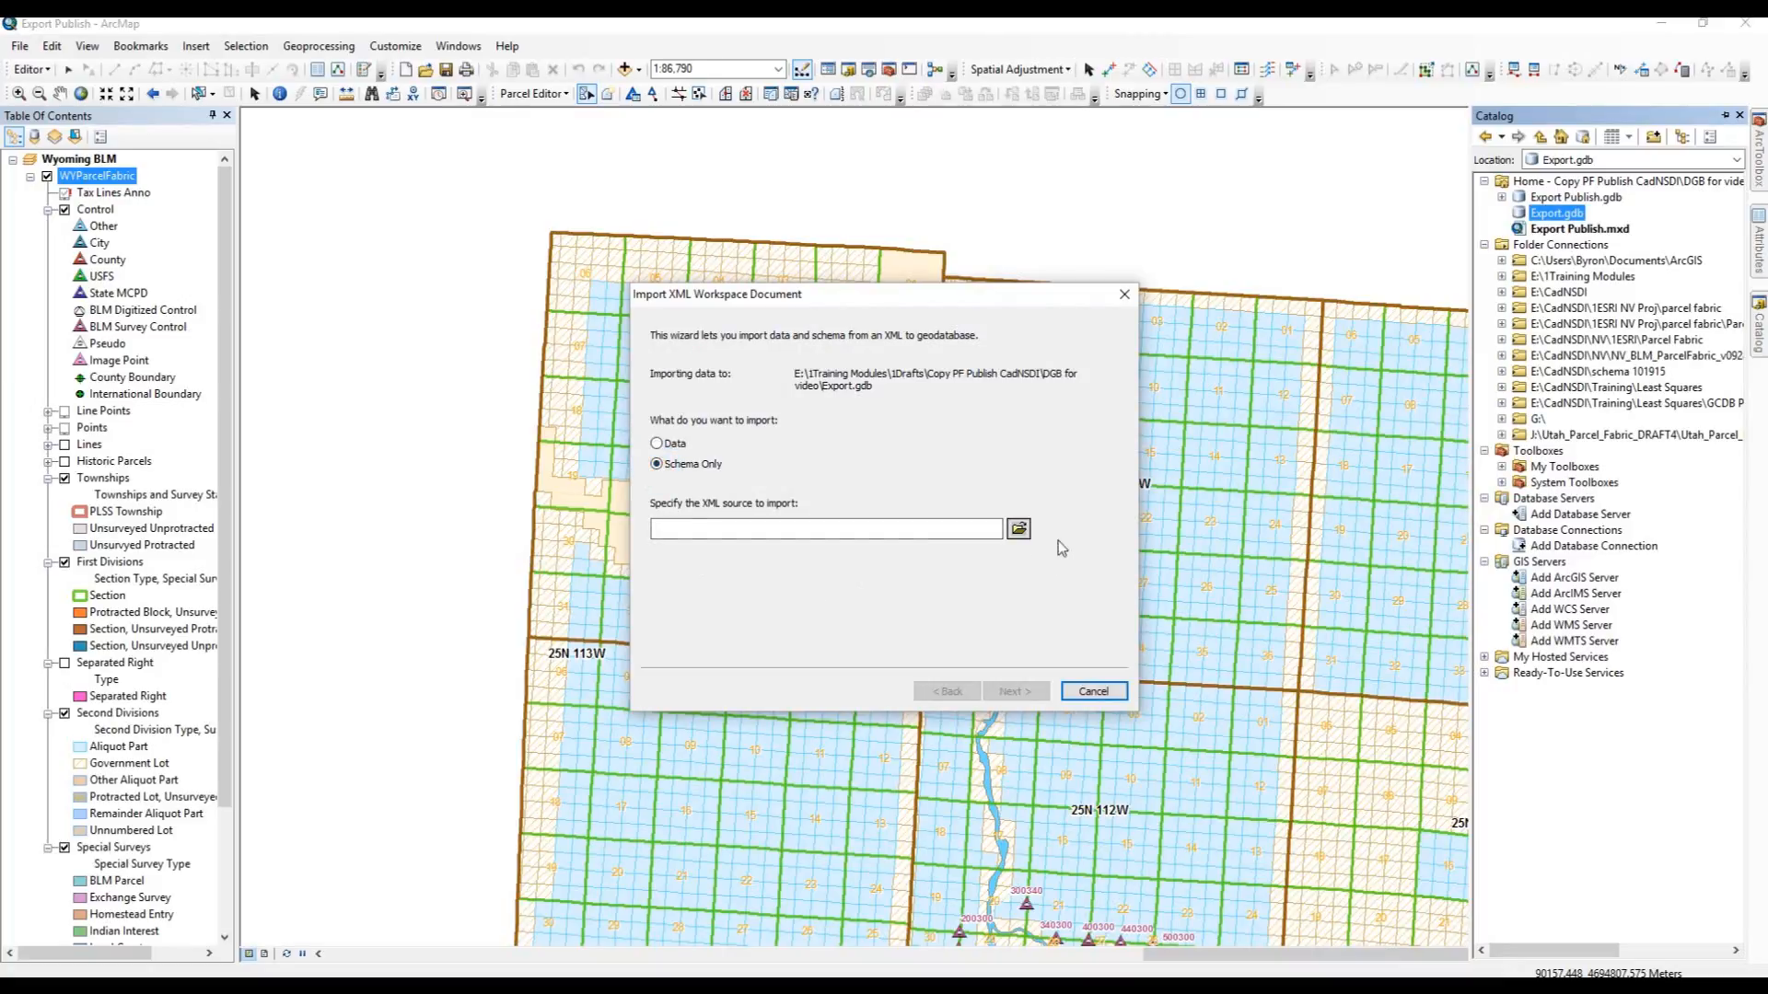
Choose the EXPORT XML file in the DGB for video folder as the source to import
{"action": "left_click", "coordinate": [1022, 535]}
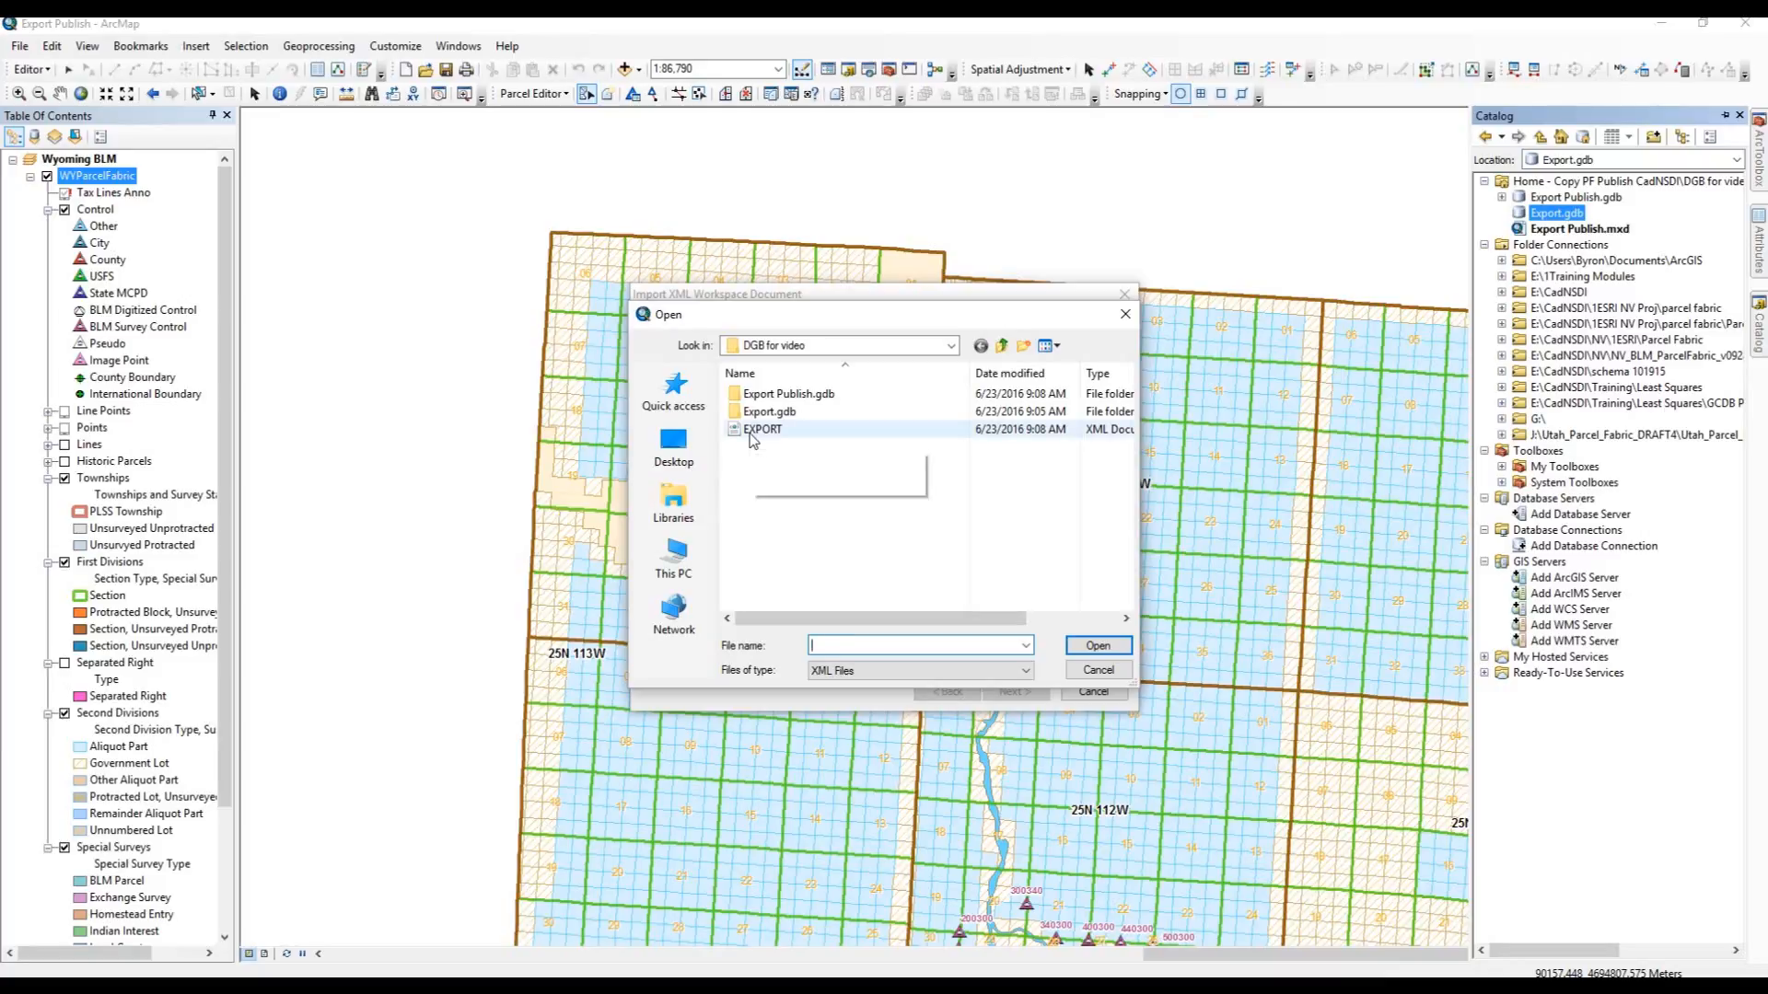
{"action": "left_click", "coordinate": [753, 433]}
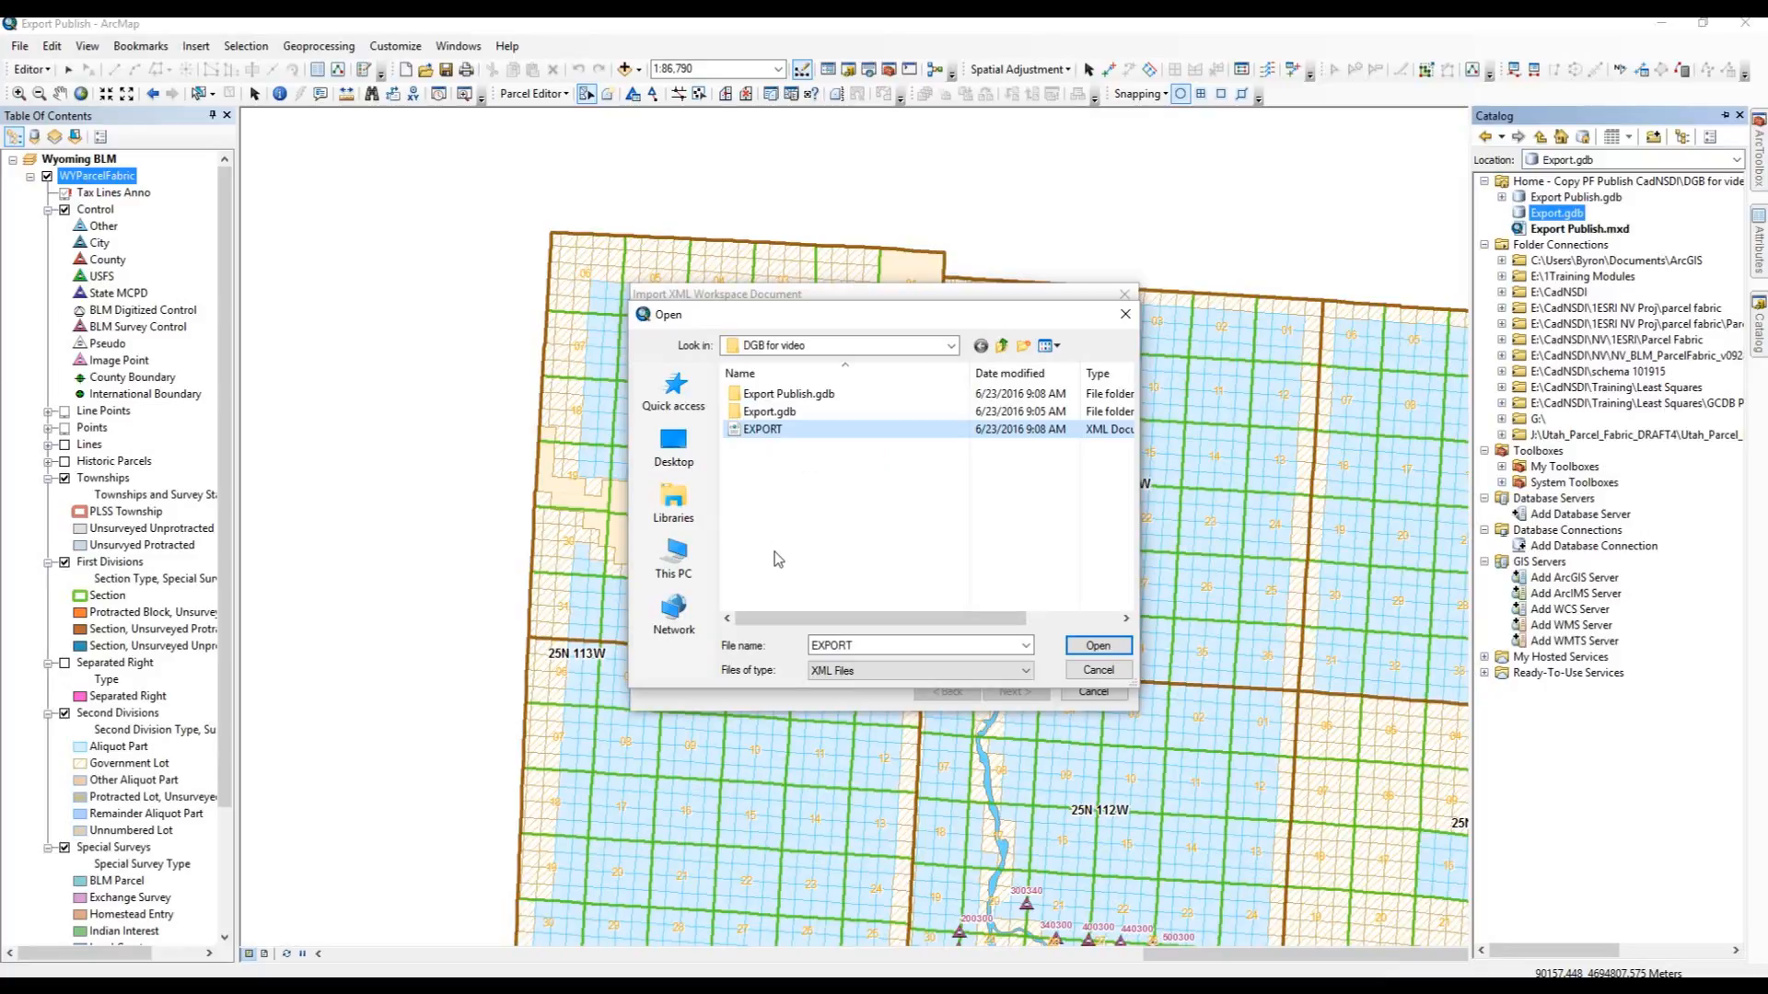
{"action": "left_click", "coordinate": [1094, 647]}
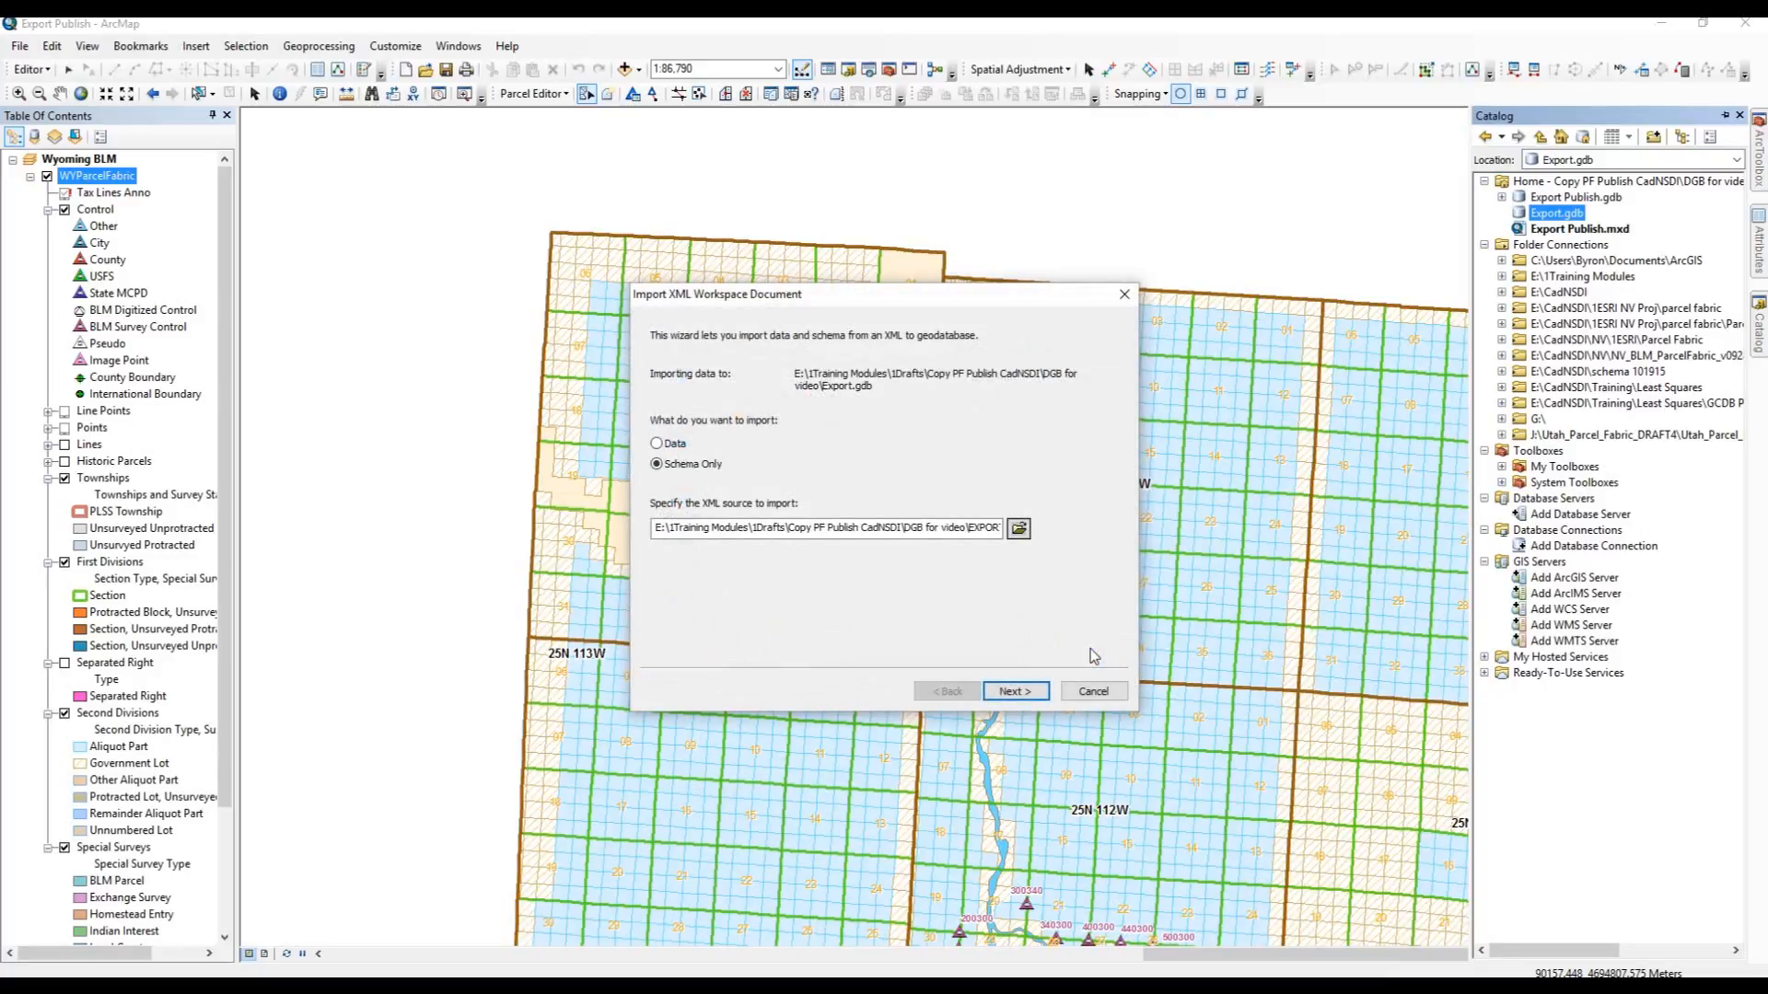
Review the list of items to import and finish importing the schema into Export.gdb
{"action": "left_click", "coordinate": [1017, 689]}
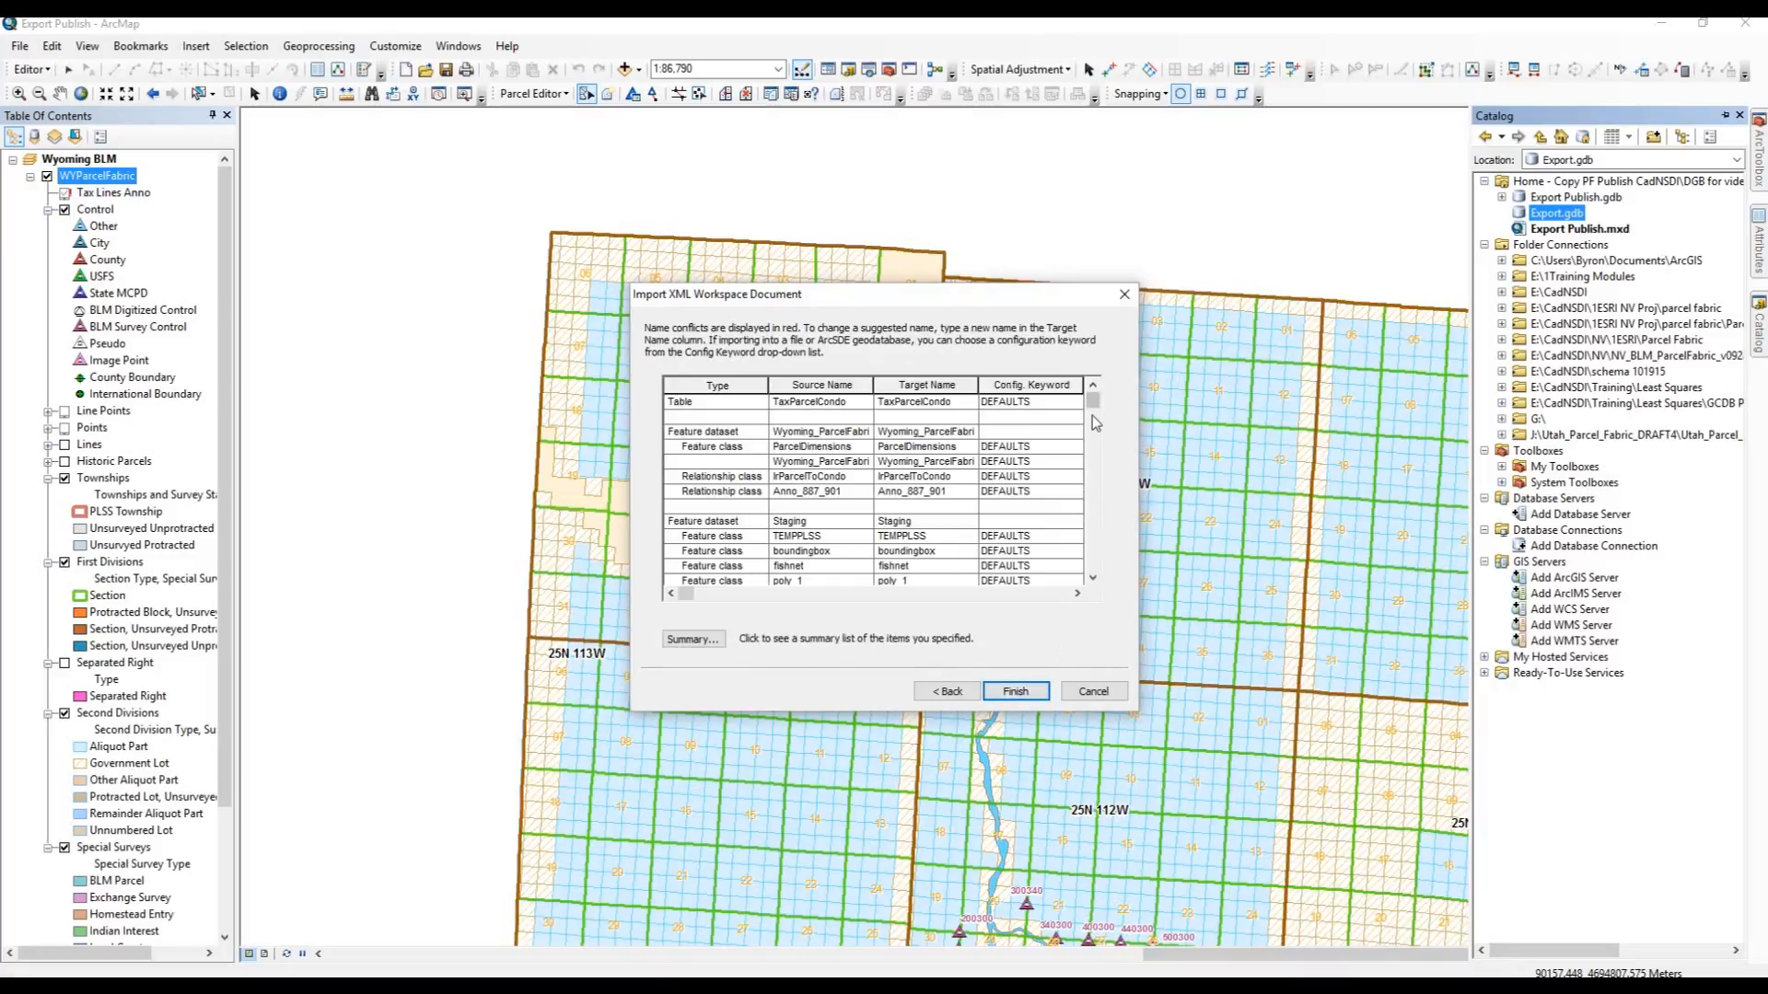
{"action": "mouse_move", "coordinate": [1093, 411]}
{"action": "left_mouse_down"}
{"action": "mouse_move", "coordinate": [1083, 574]}
{"action": "mouse_move", "coordinate": [1095, 387]}
{"action": "left_mouse_up"}
{"action": "left_click", "coordinate": [1017, 693]}
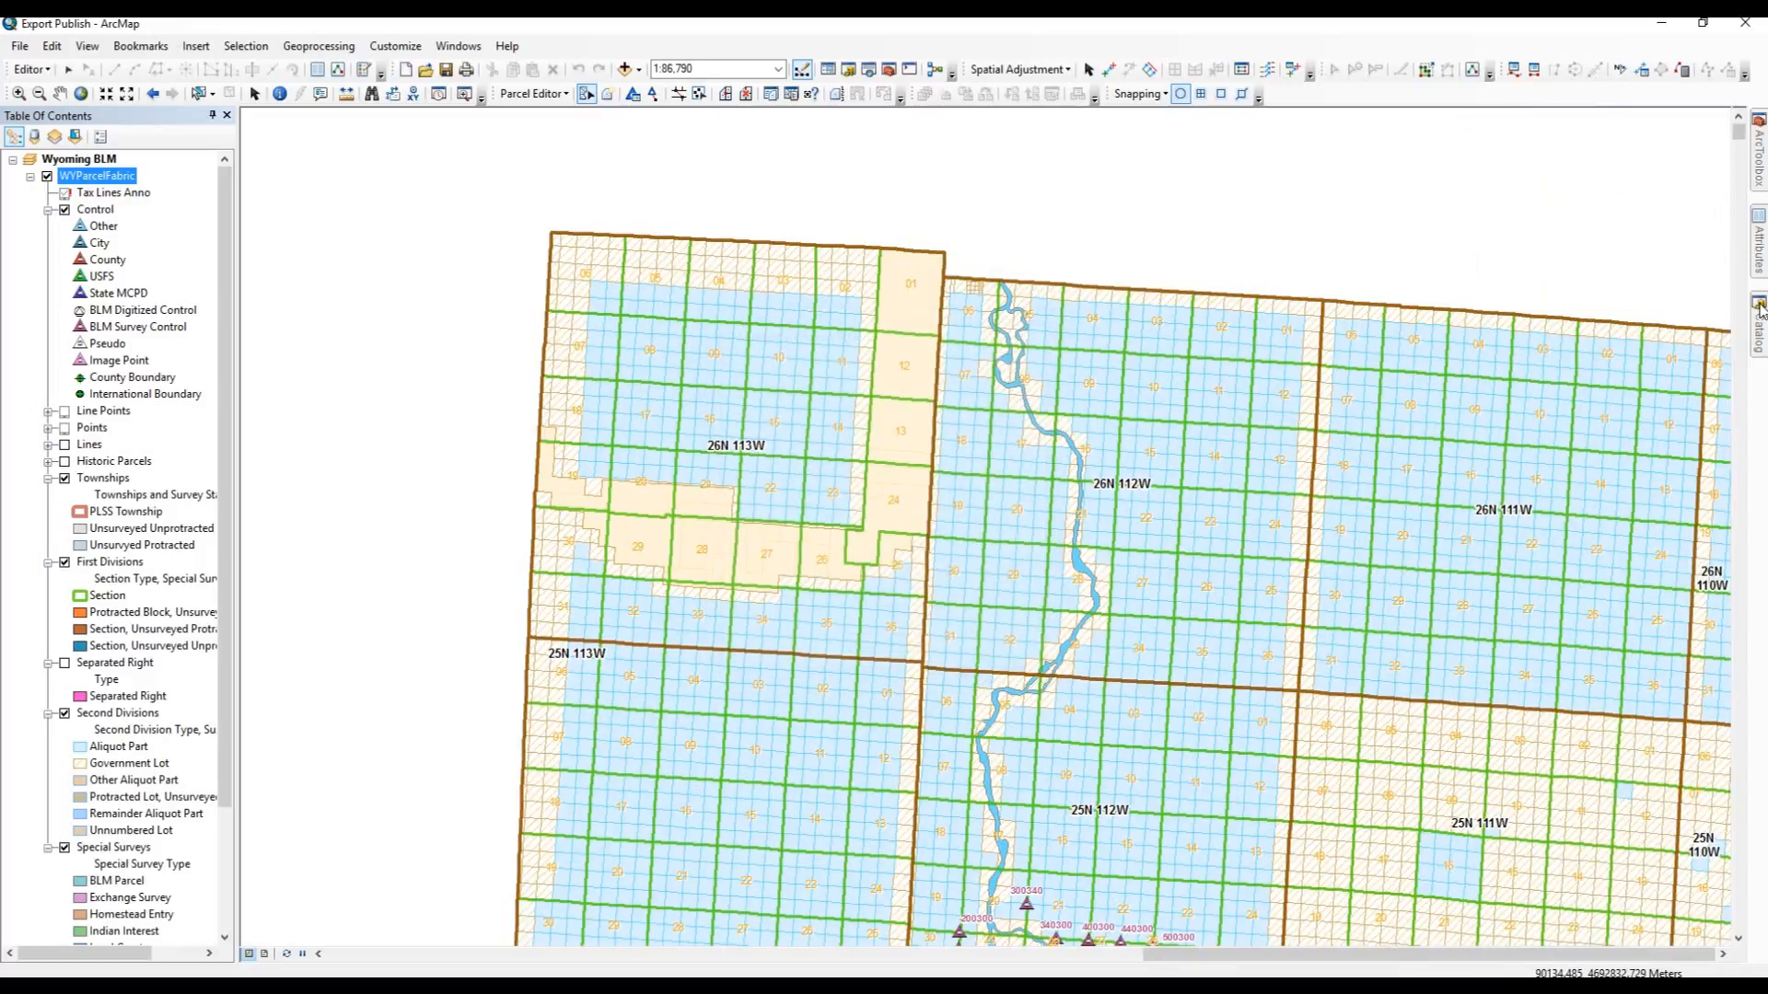
Inspect the contents of Export.gdb down to the Wyoming_ParcelFabric sublayers, and collapse the geodatabase again
{"action": "mouse_move", "coordinate": [1759, 310]}
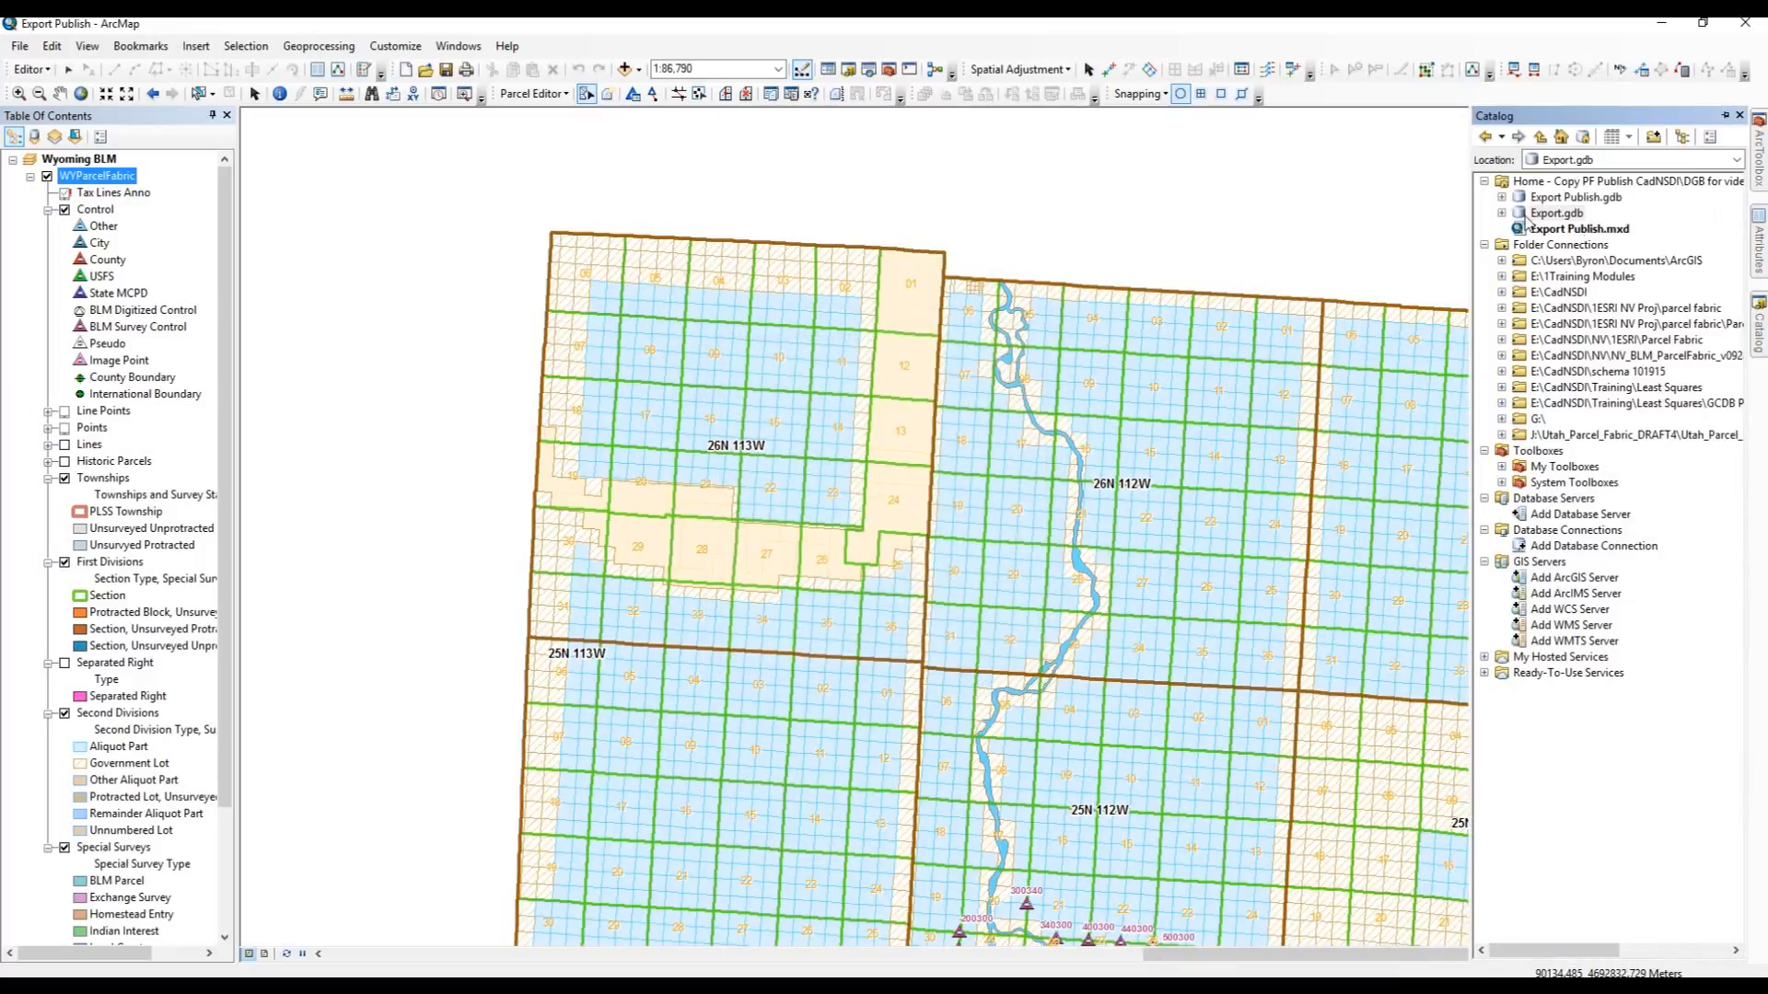
{"action": "left_click", "coordinate": [1503, 215]}
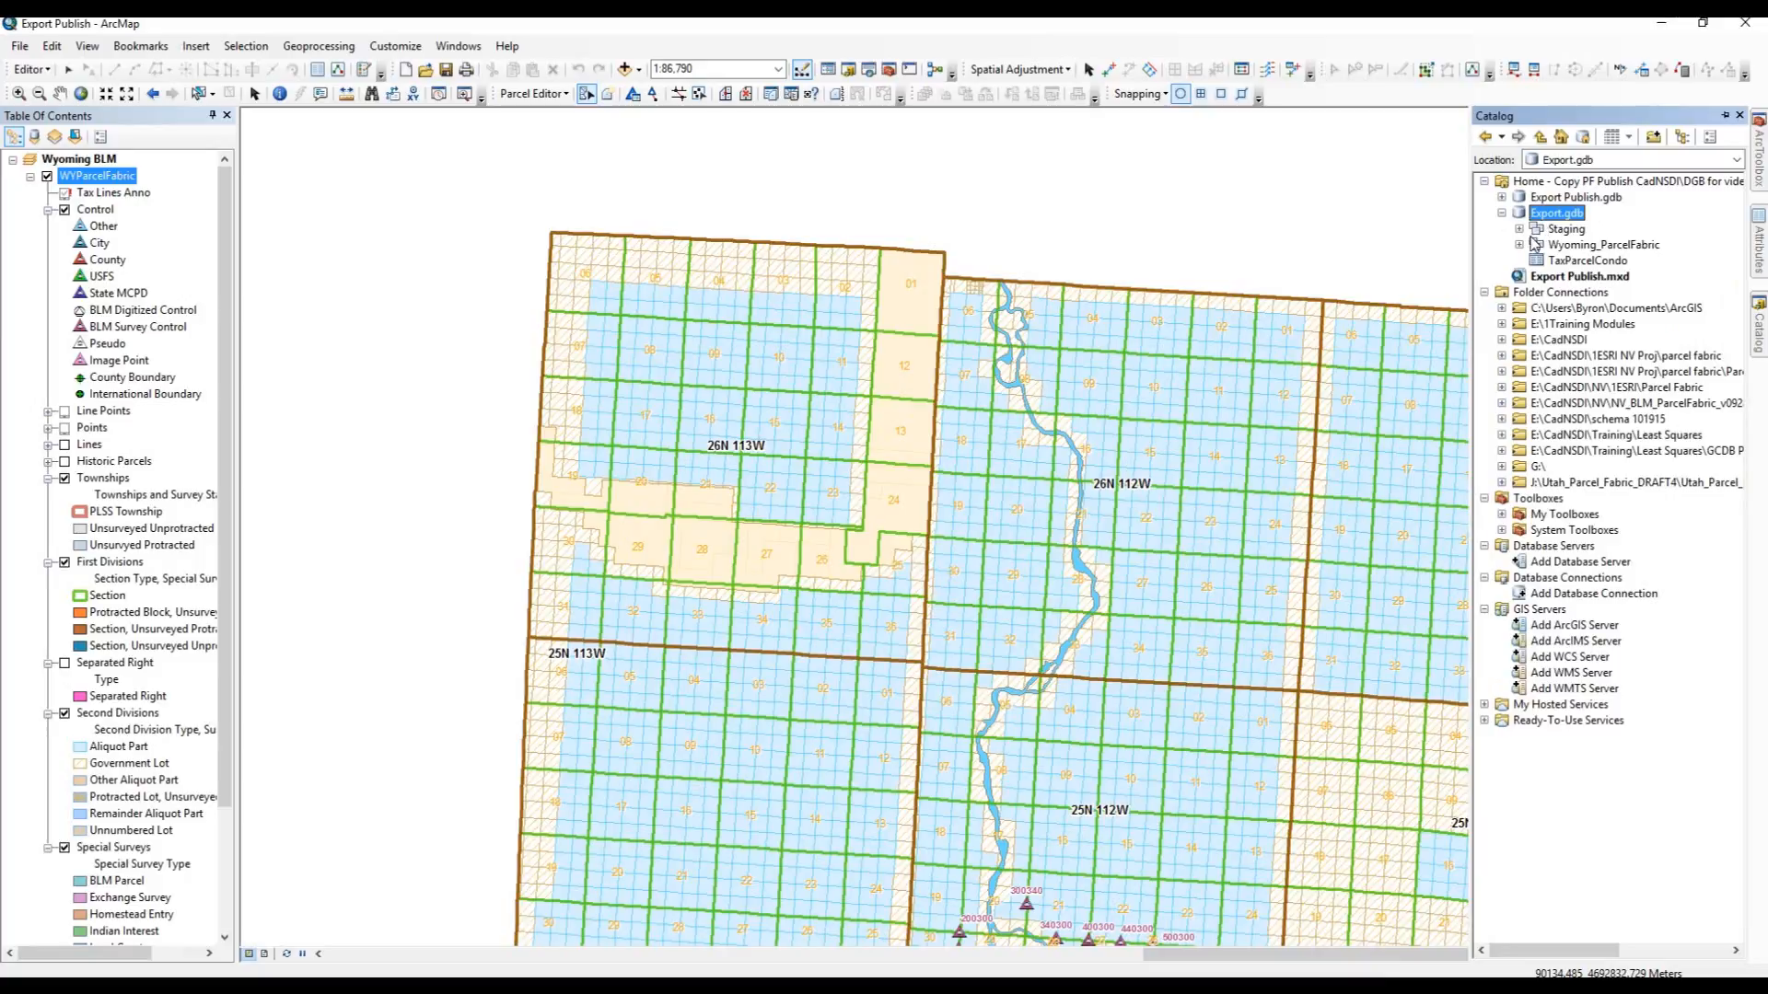
{"action": "left_click", "coordinate": [1520, 245]}
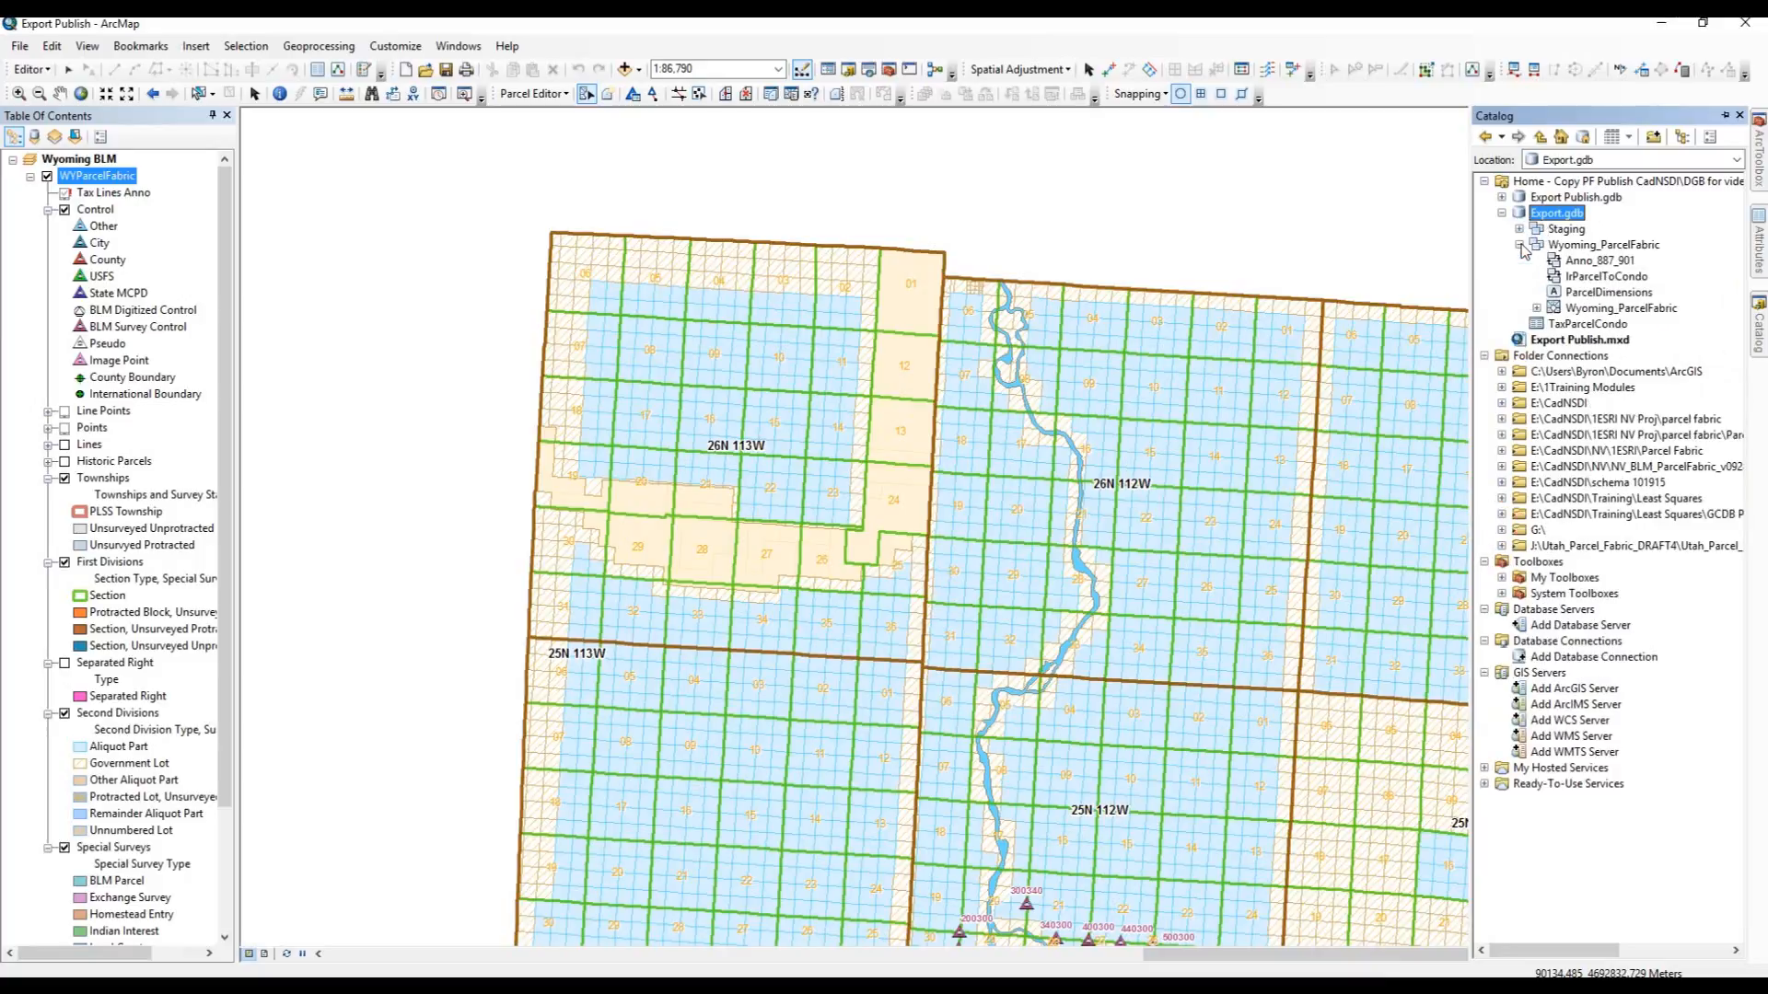
{"action": "left_click", "coordinate": [1536, 308]}
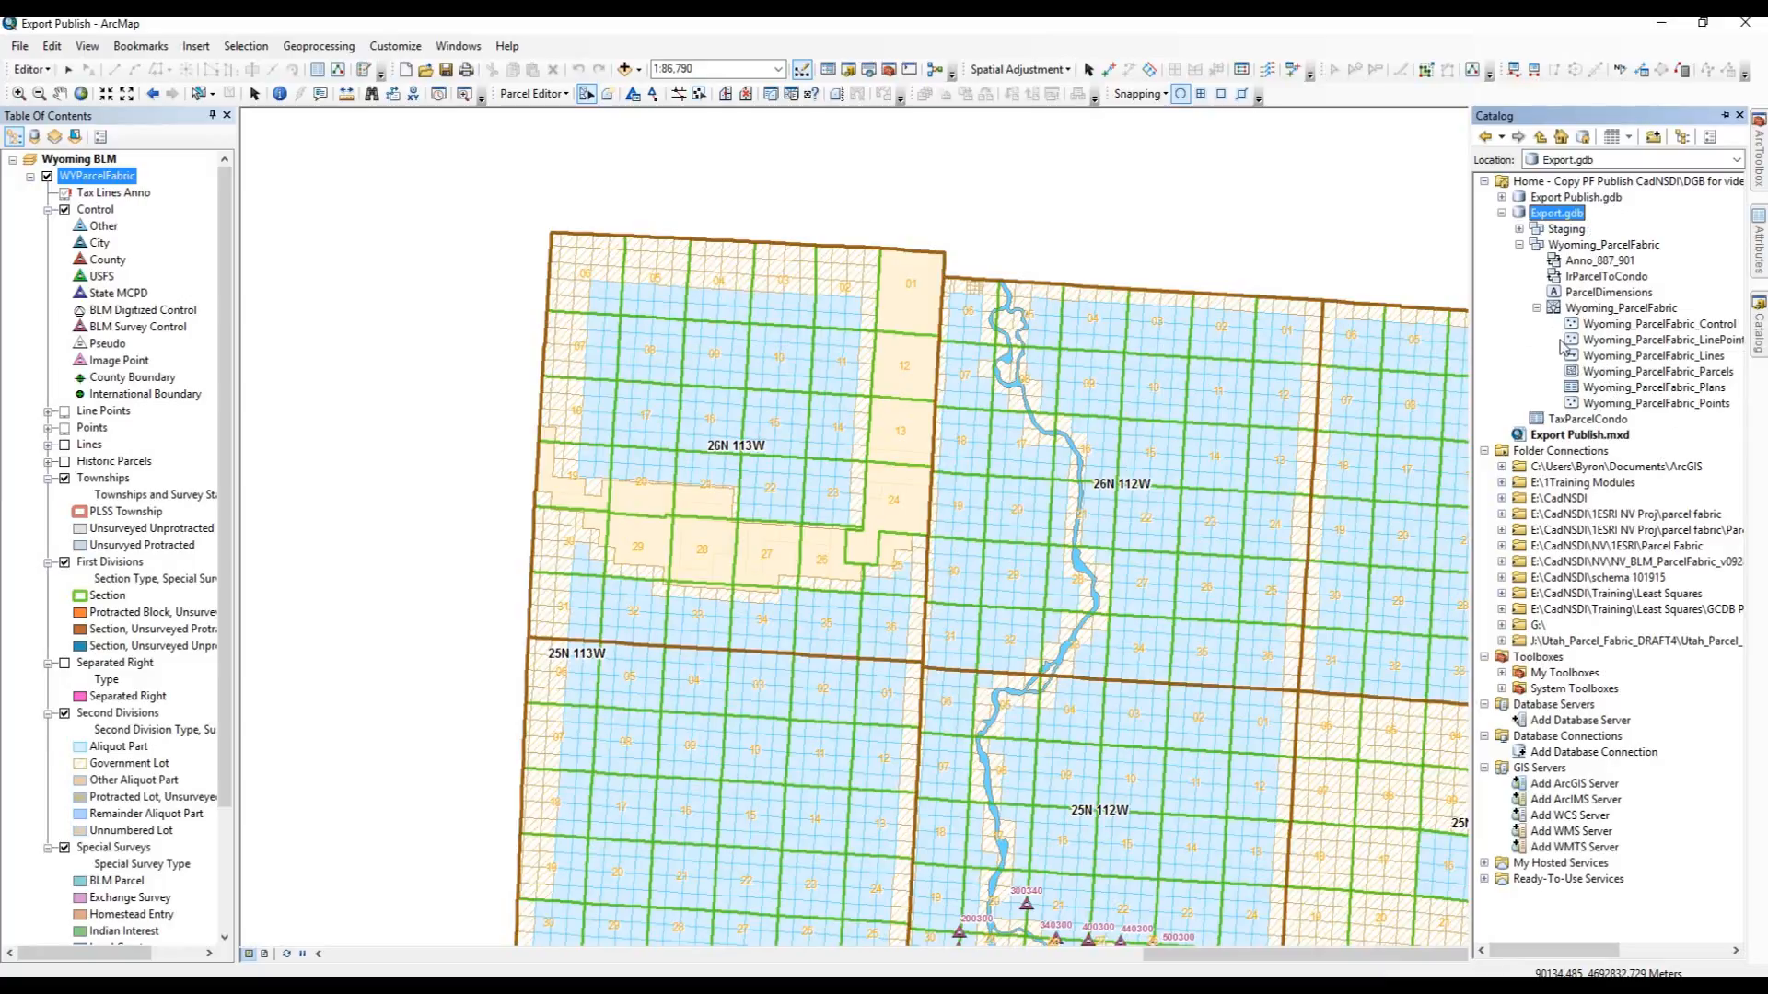
{"action": "left_click", "coordinate": [1502, 213]}
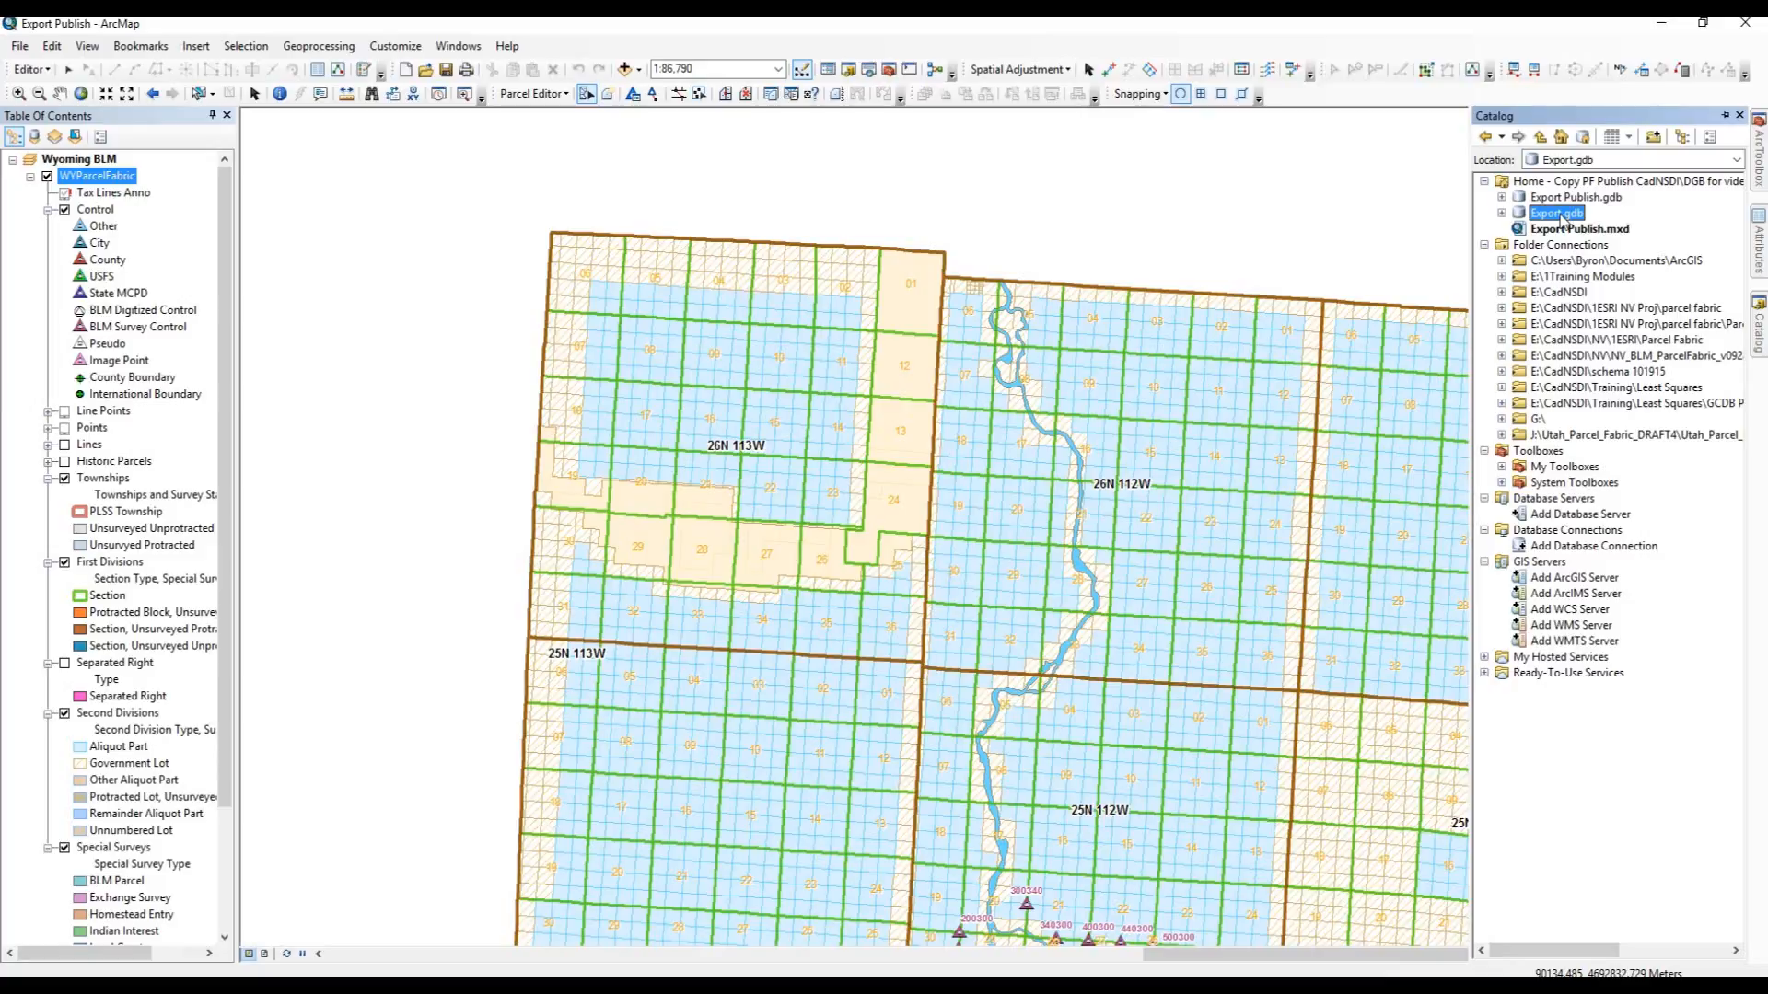
{"action": "left_click_drag", "start_coordinate": [1558, 221], "coordinate": [309, 195]}
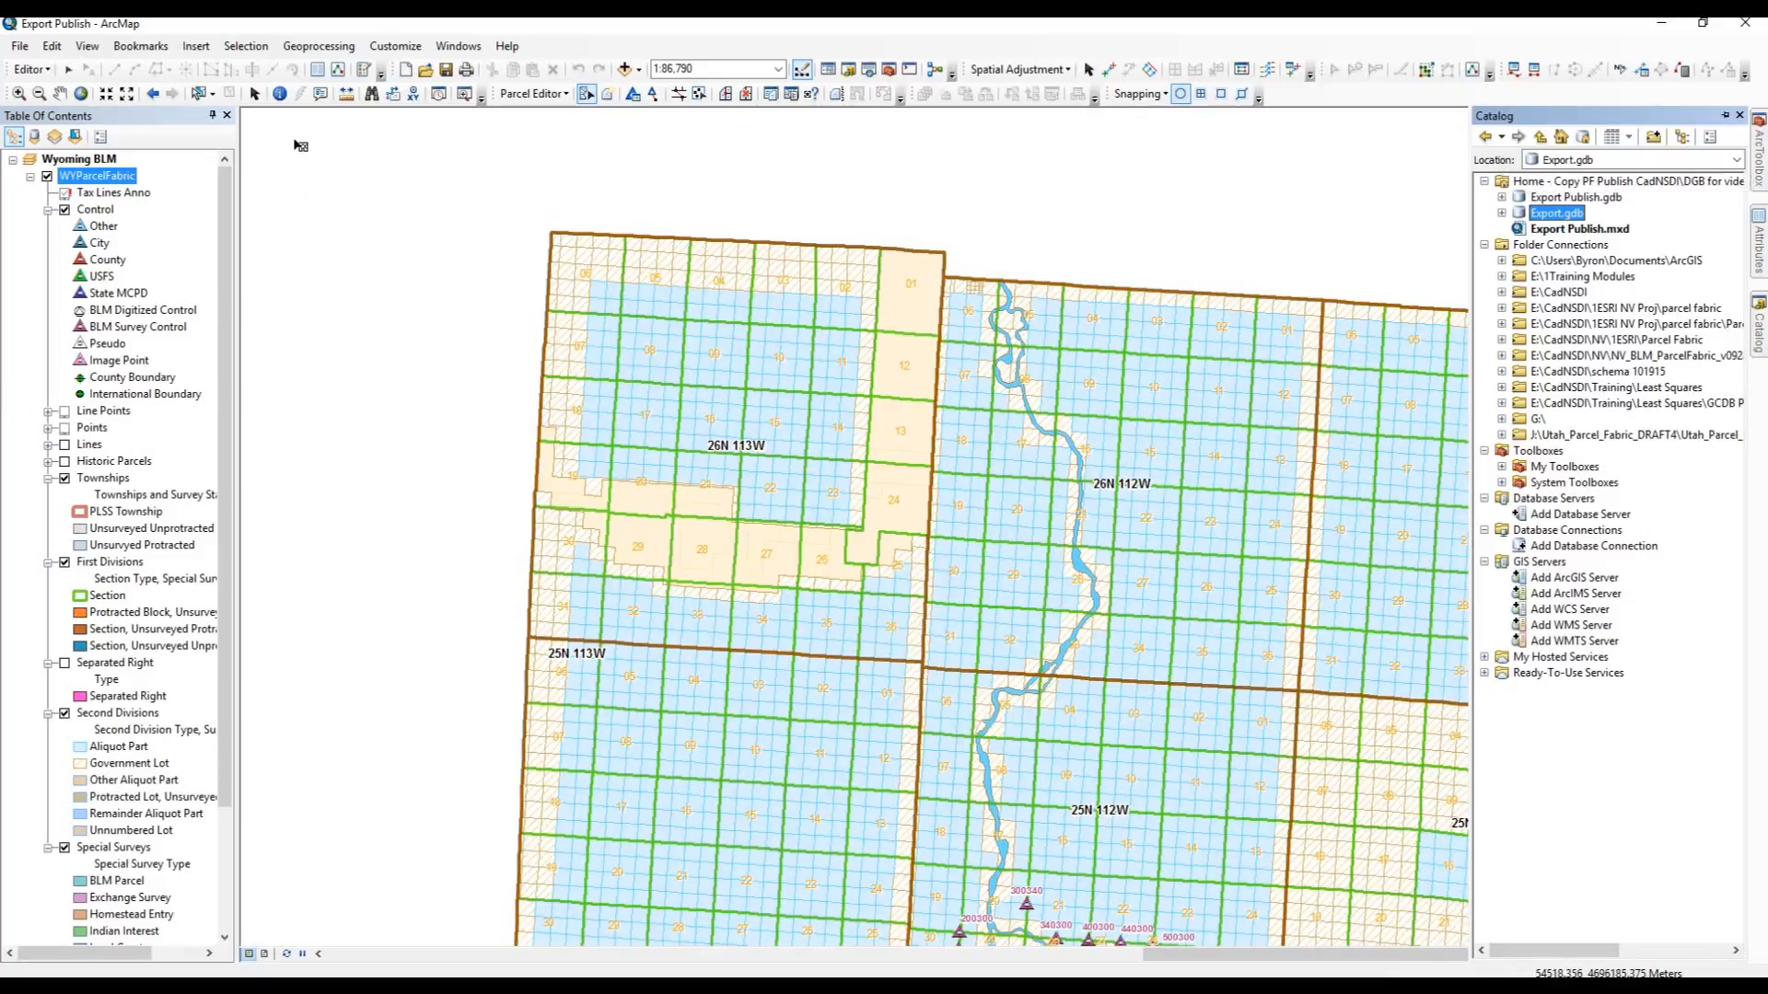
{"action": "left_click", "coordinate": [245, 46]}
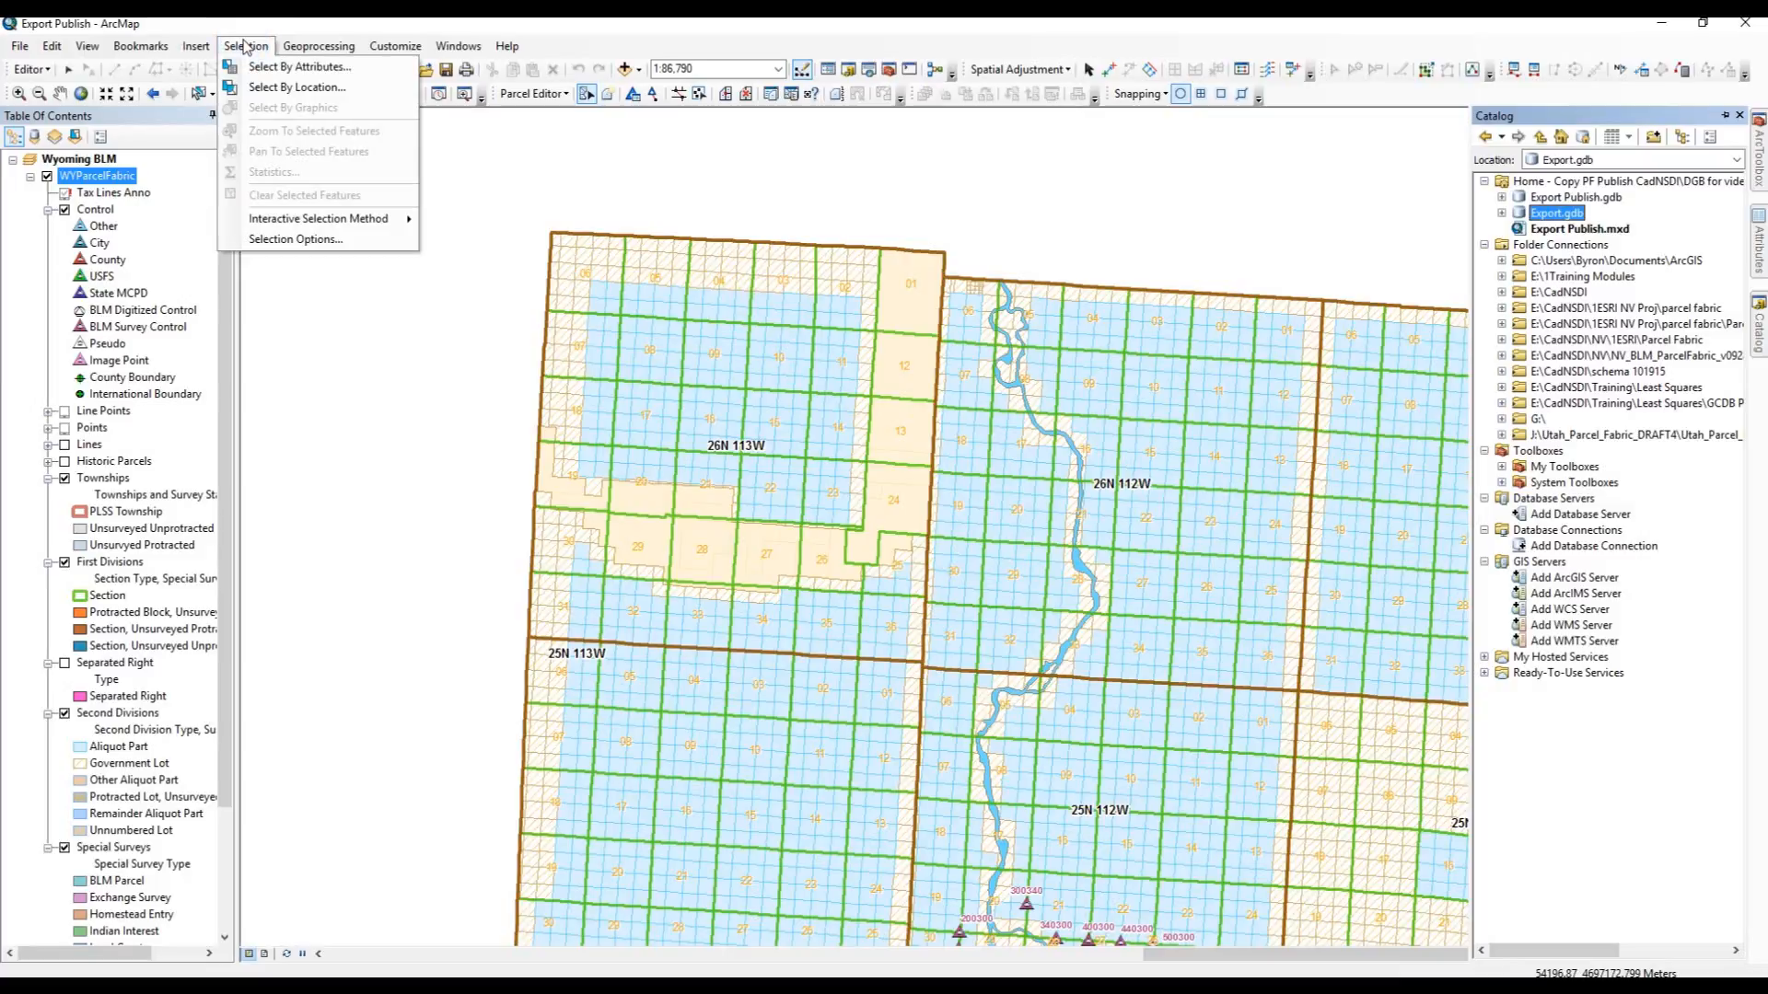
{"action": "left_click", "coordinate": [260, 87]}
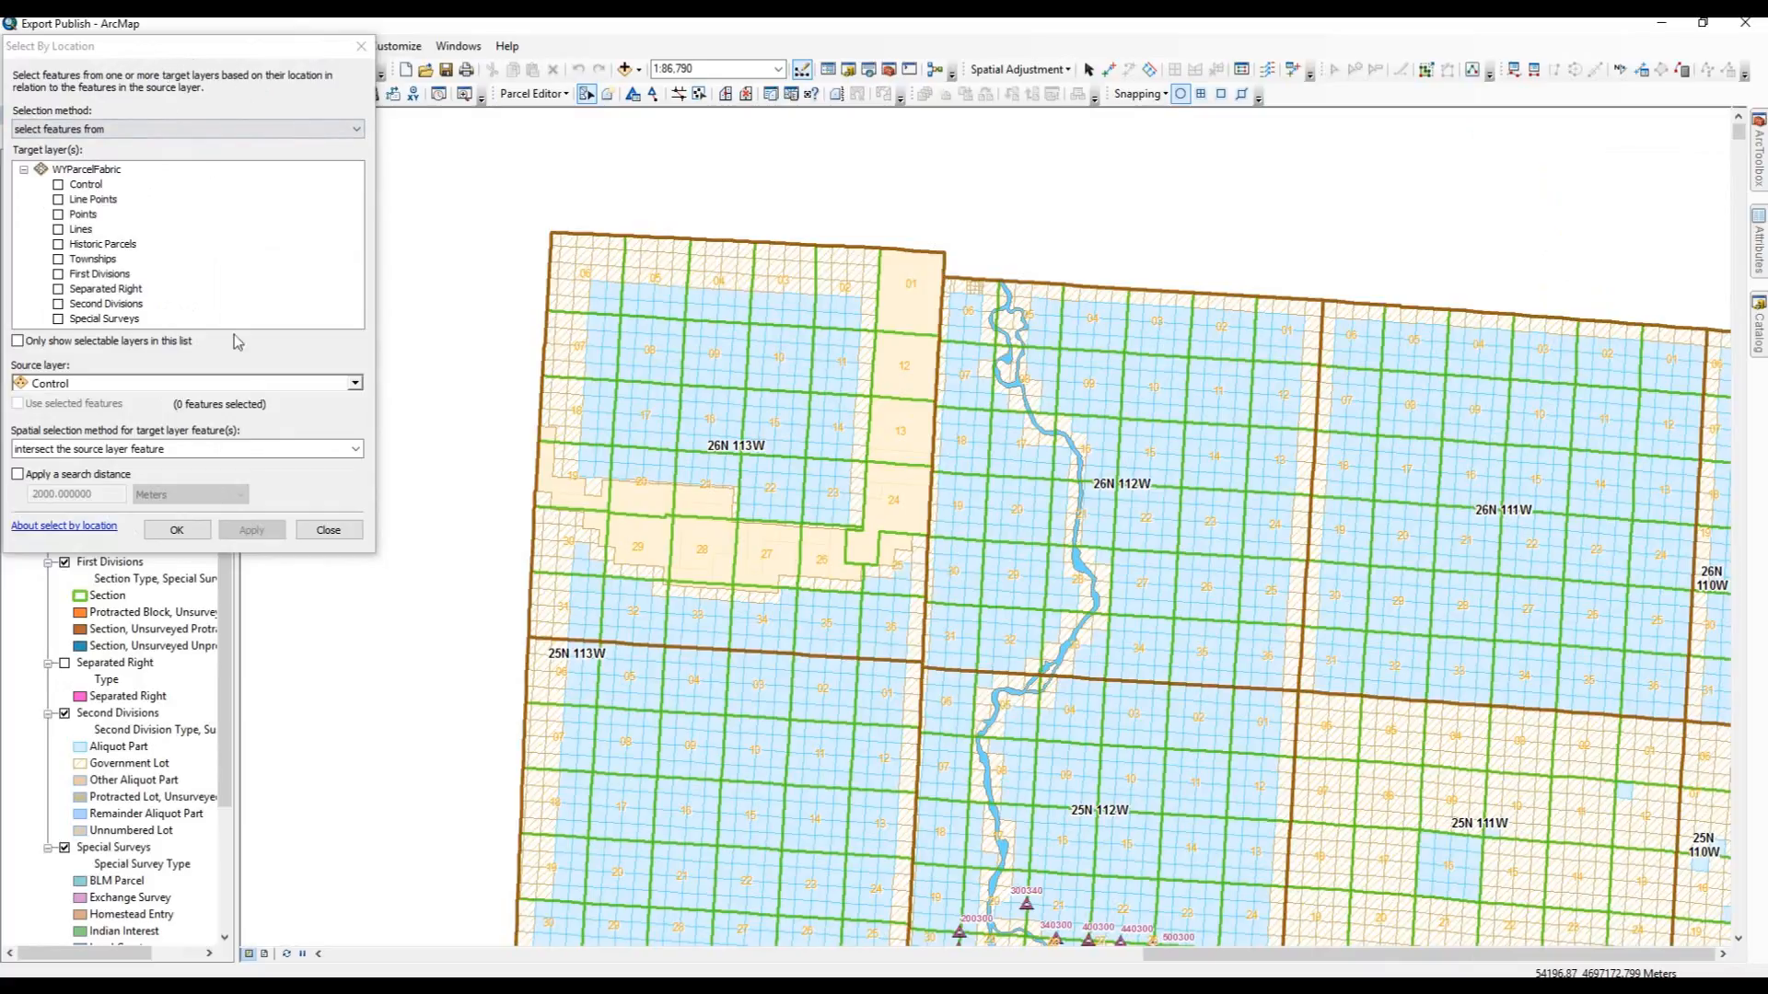
{"action": "left_click", "coordinate": [342, 531]}
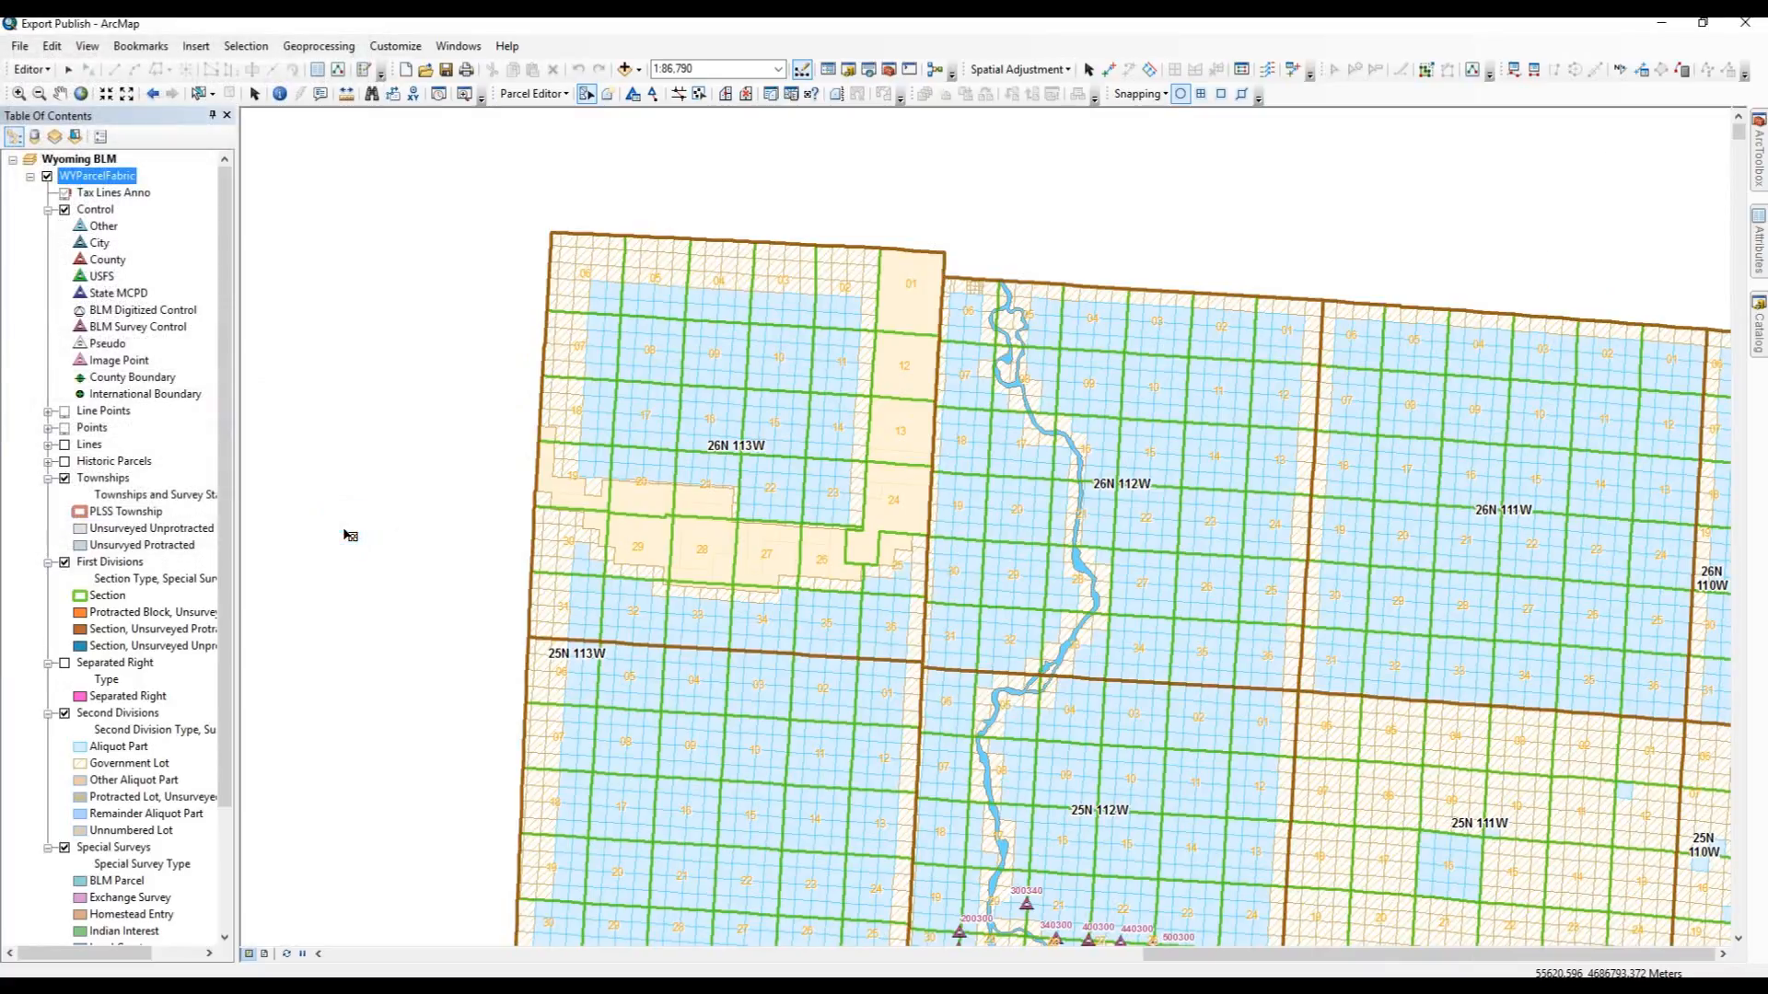
Review the interactive selection options without changing them and check which parcel fabric sublayers are selectable
{"action": "left_click", "coordinate": [246, 46]}
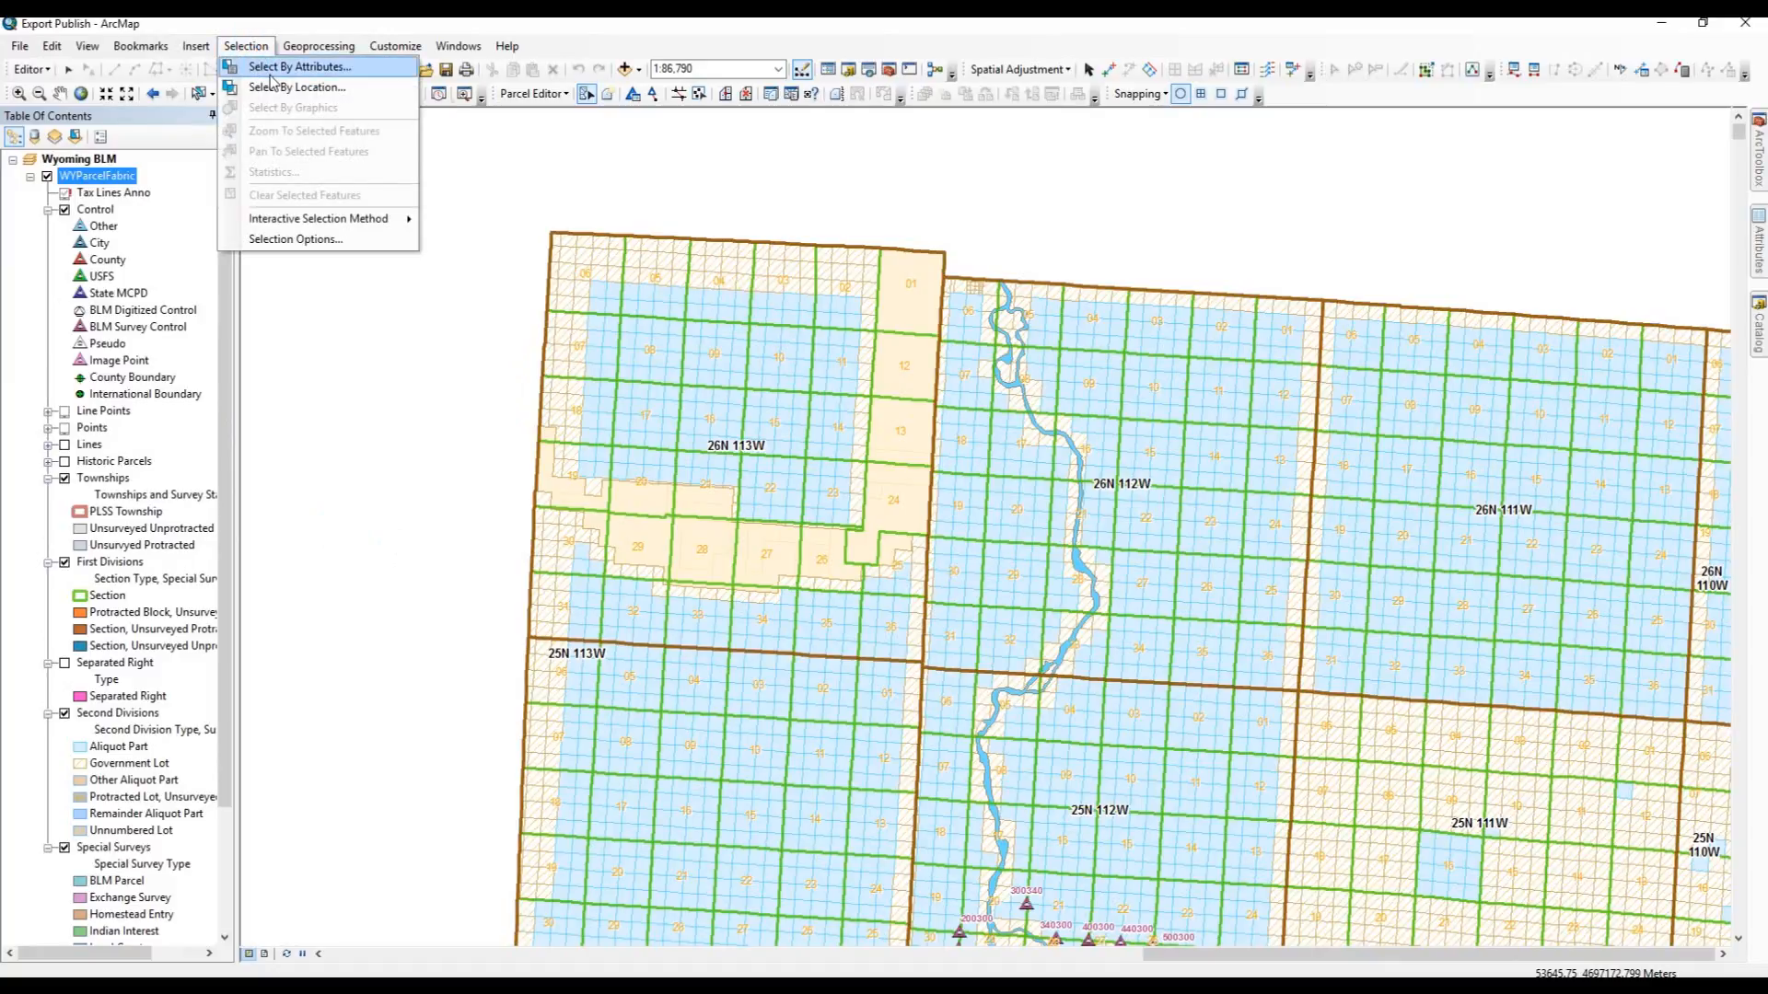
{"action": "left_click", "coordinate": [277, 244]}
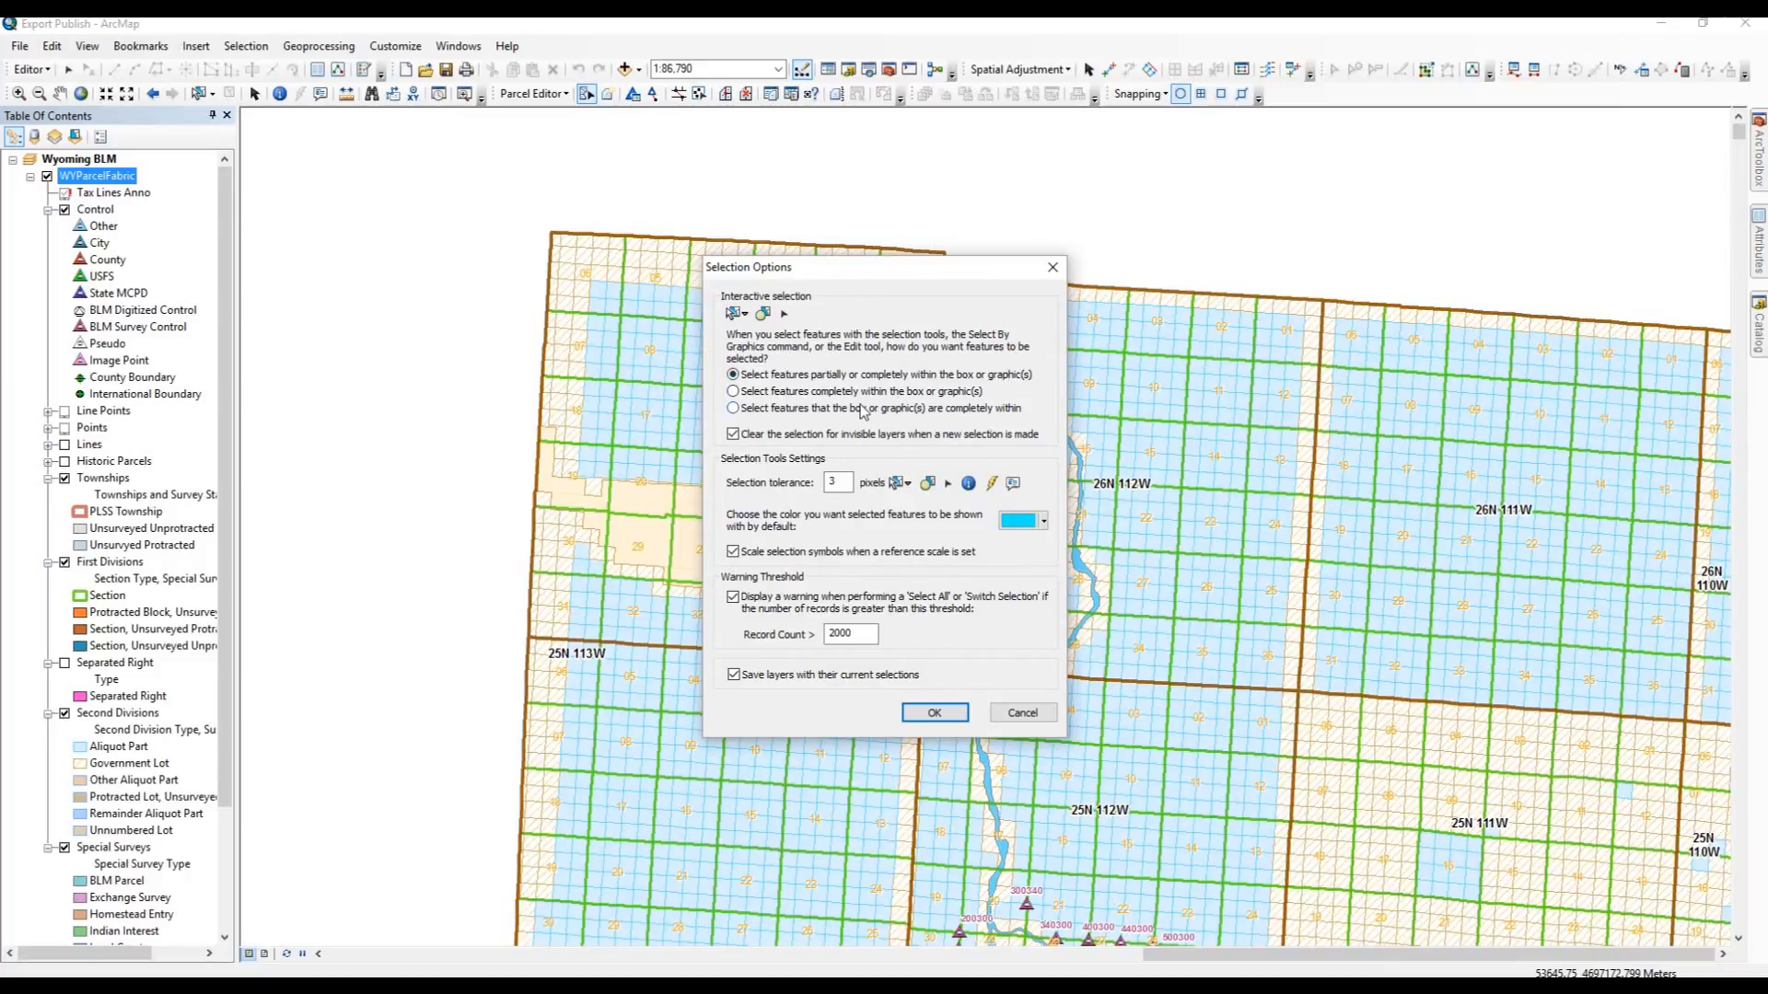
{"action": "left_click", "coordinate": [1022, 714]}
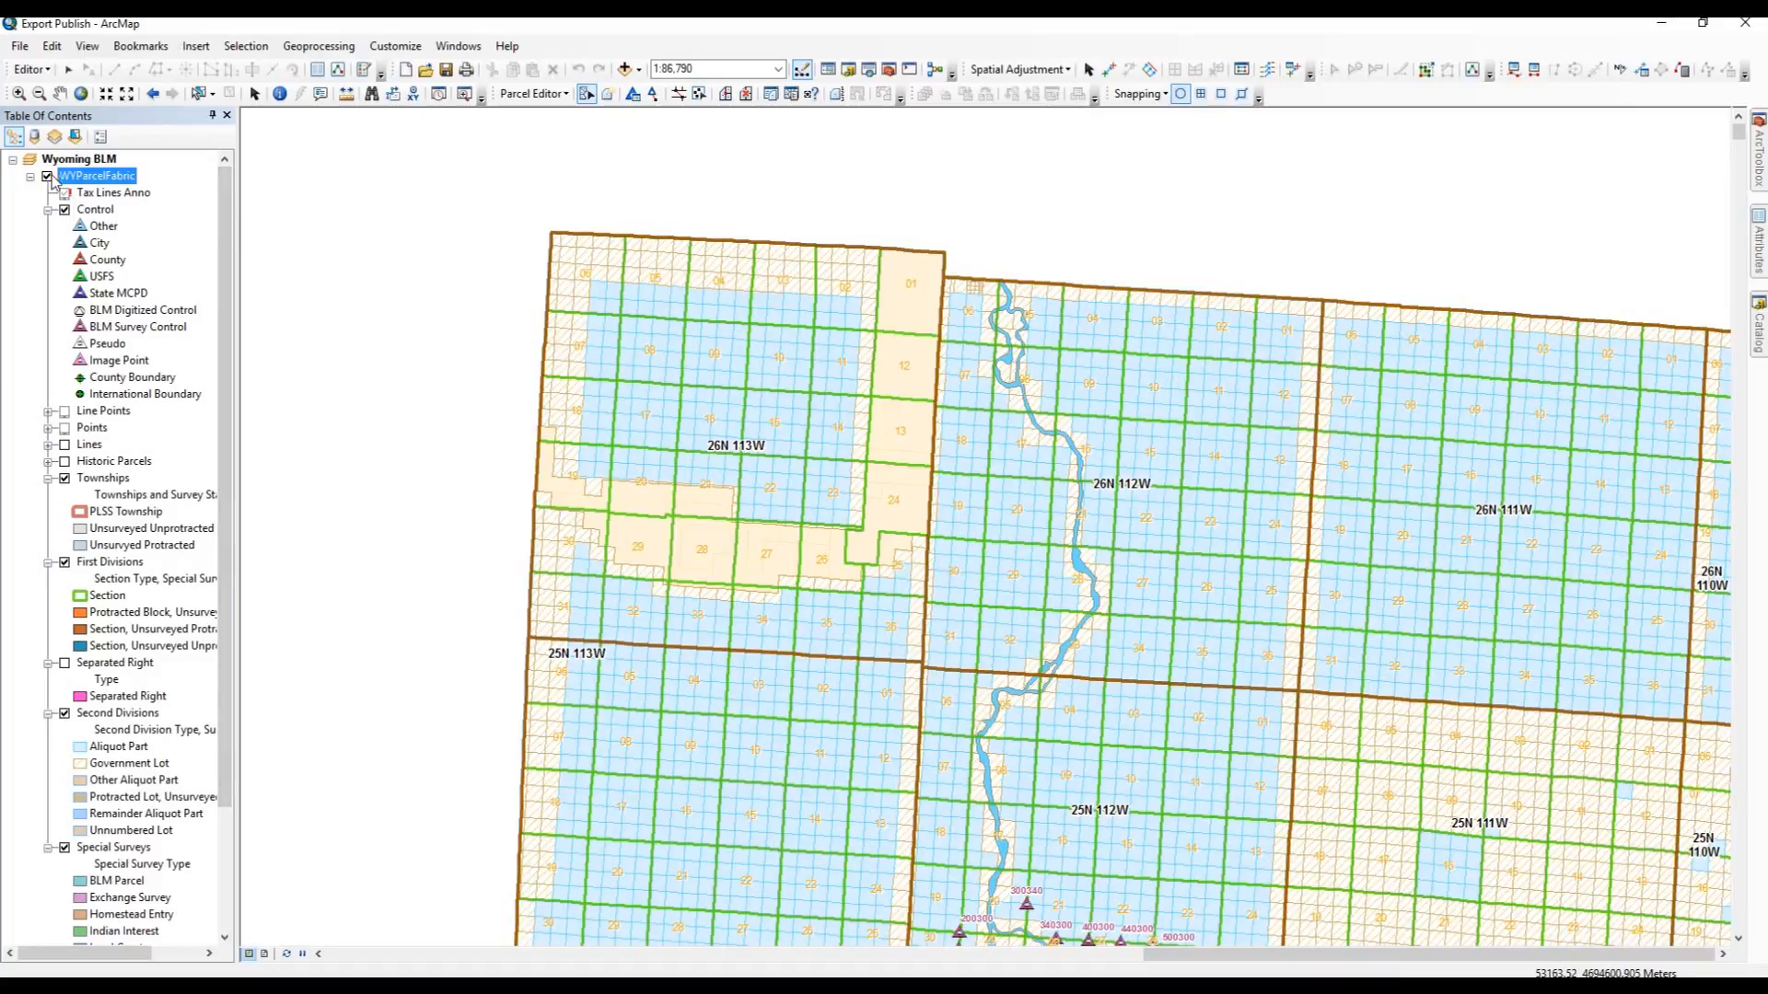
{"action": "left_click", "coordinate": [76, 137]}
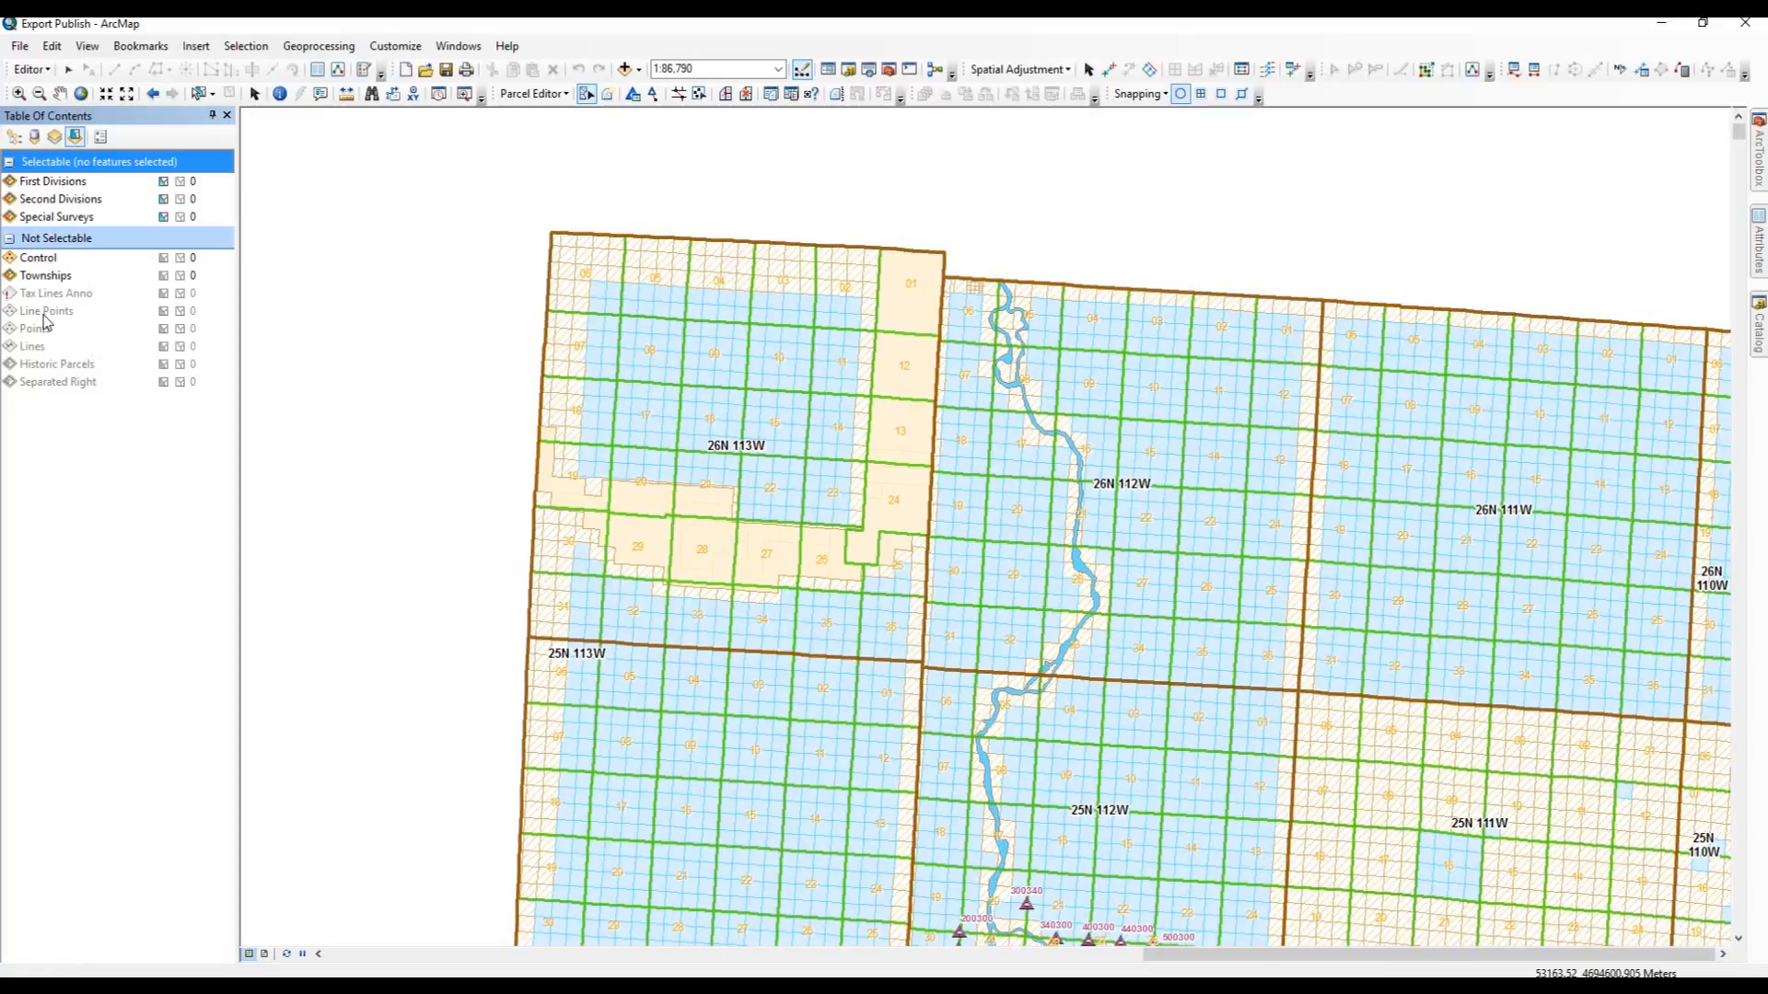
{"action": "left_click", "coordinate": [14, 137]}
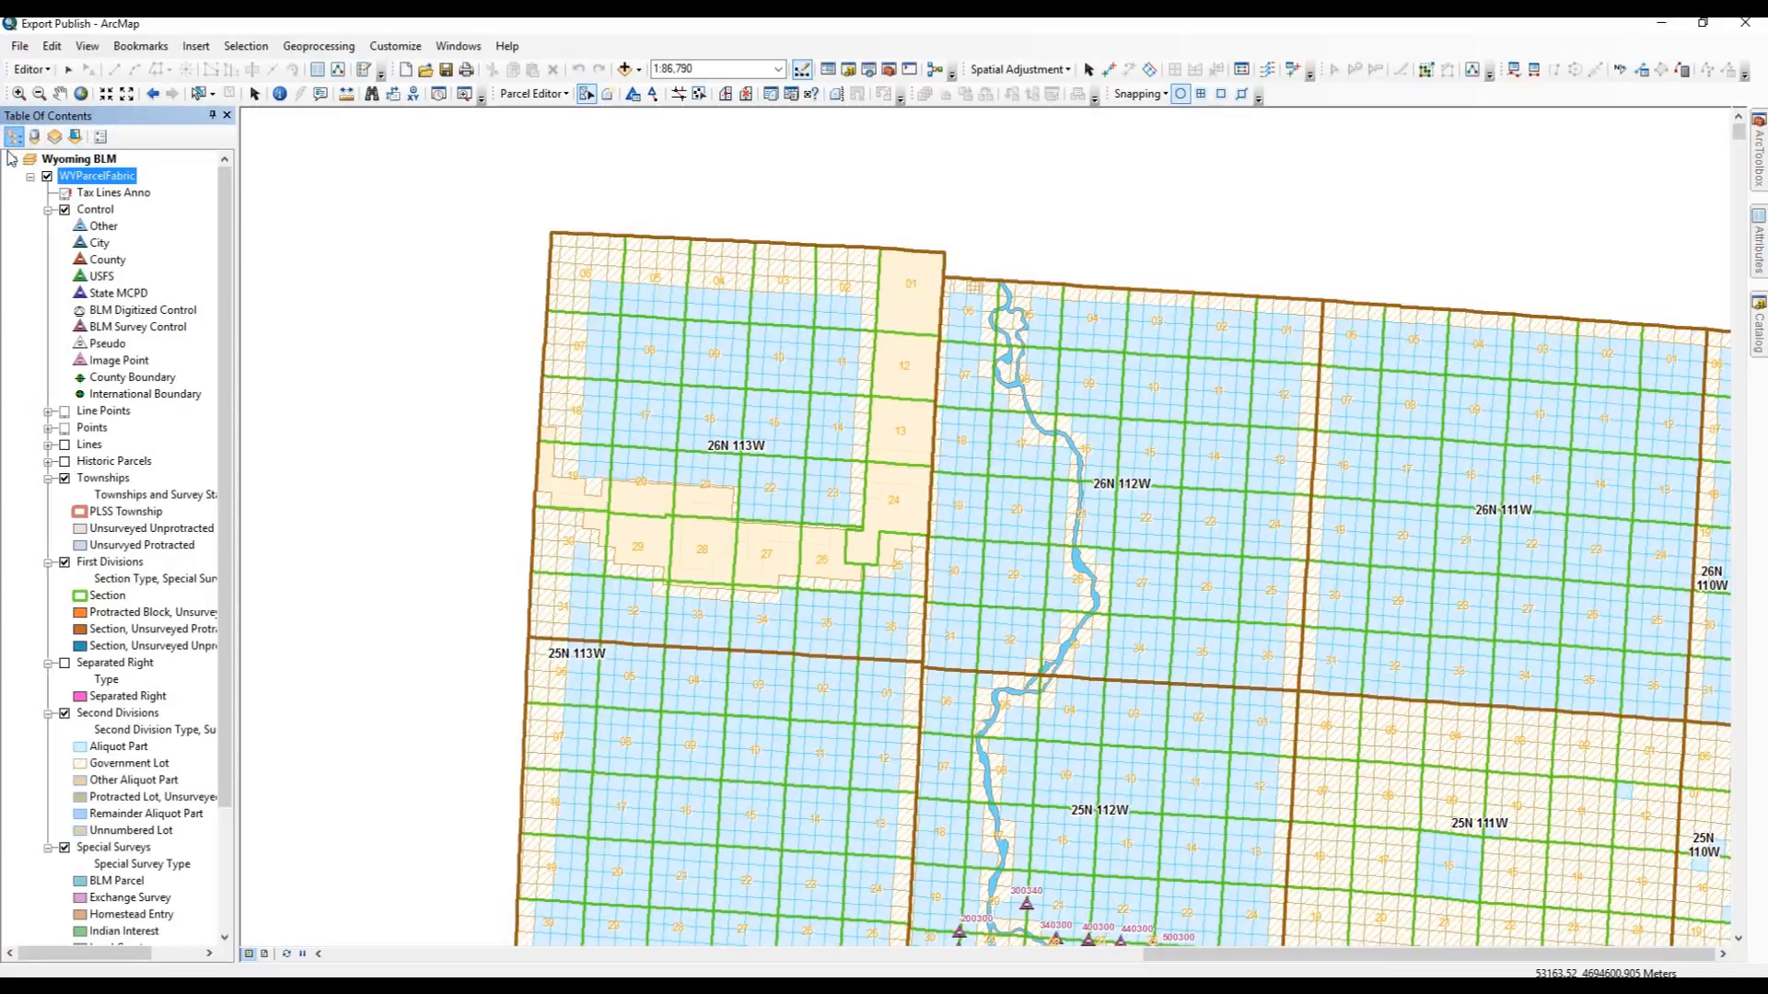
Turn on the Line Points, Points, Lines and Historic Parcels sublayers of WYParcelFabric
{"action": "left_click", "coordinate": [66, 414]}
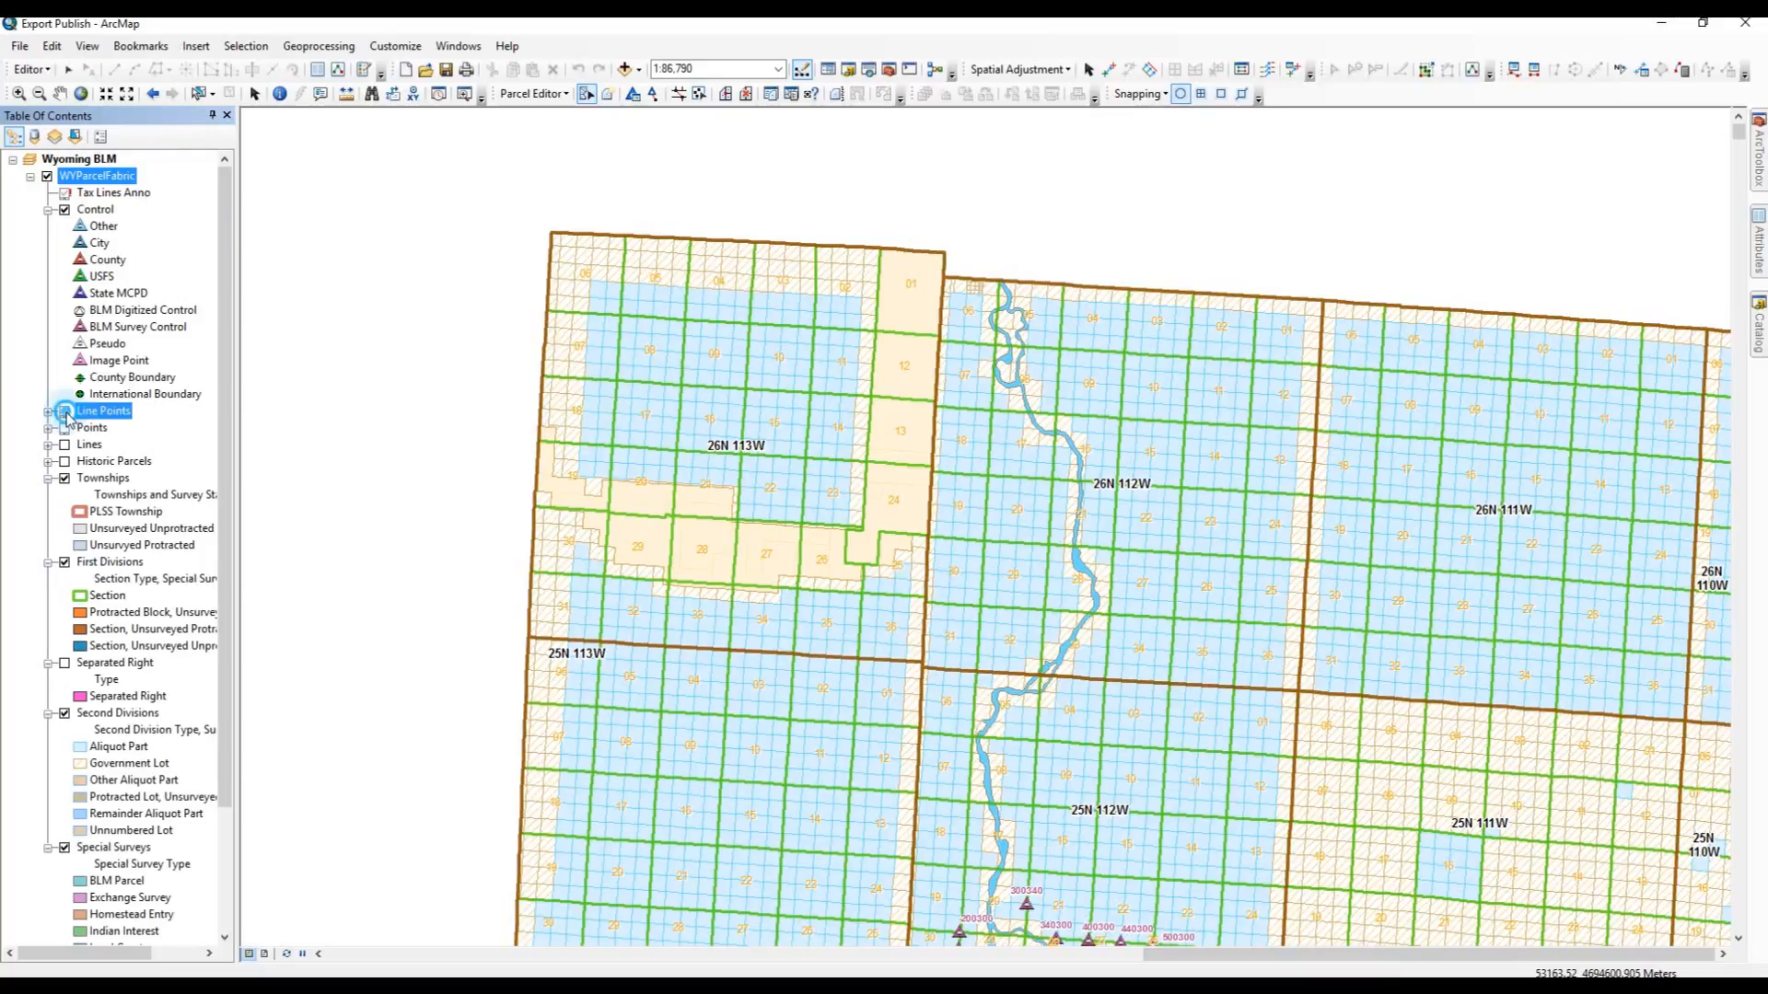
{"action": "left_click", "coordinate": [64, 427]}
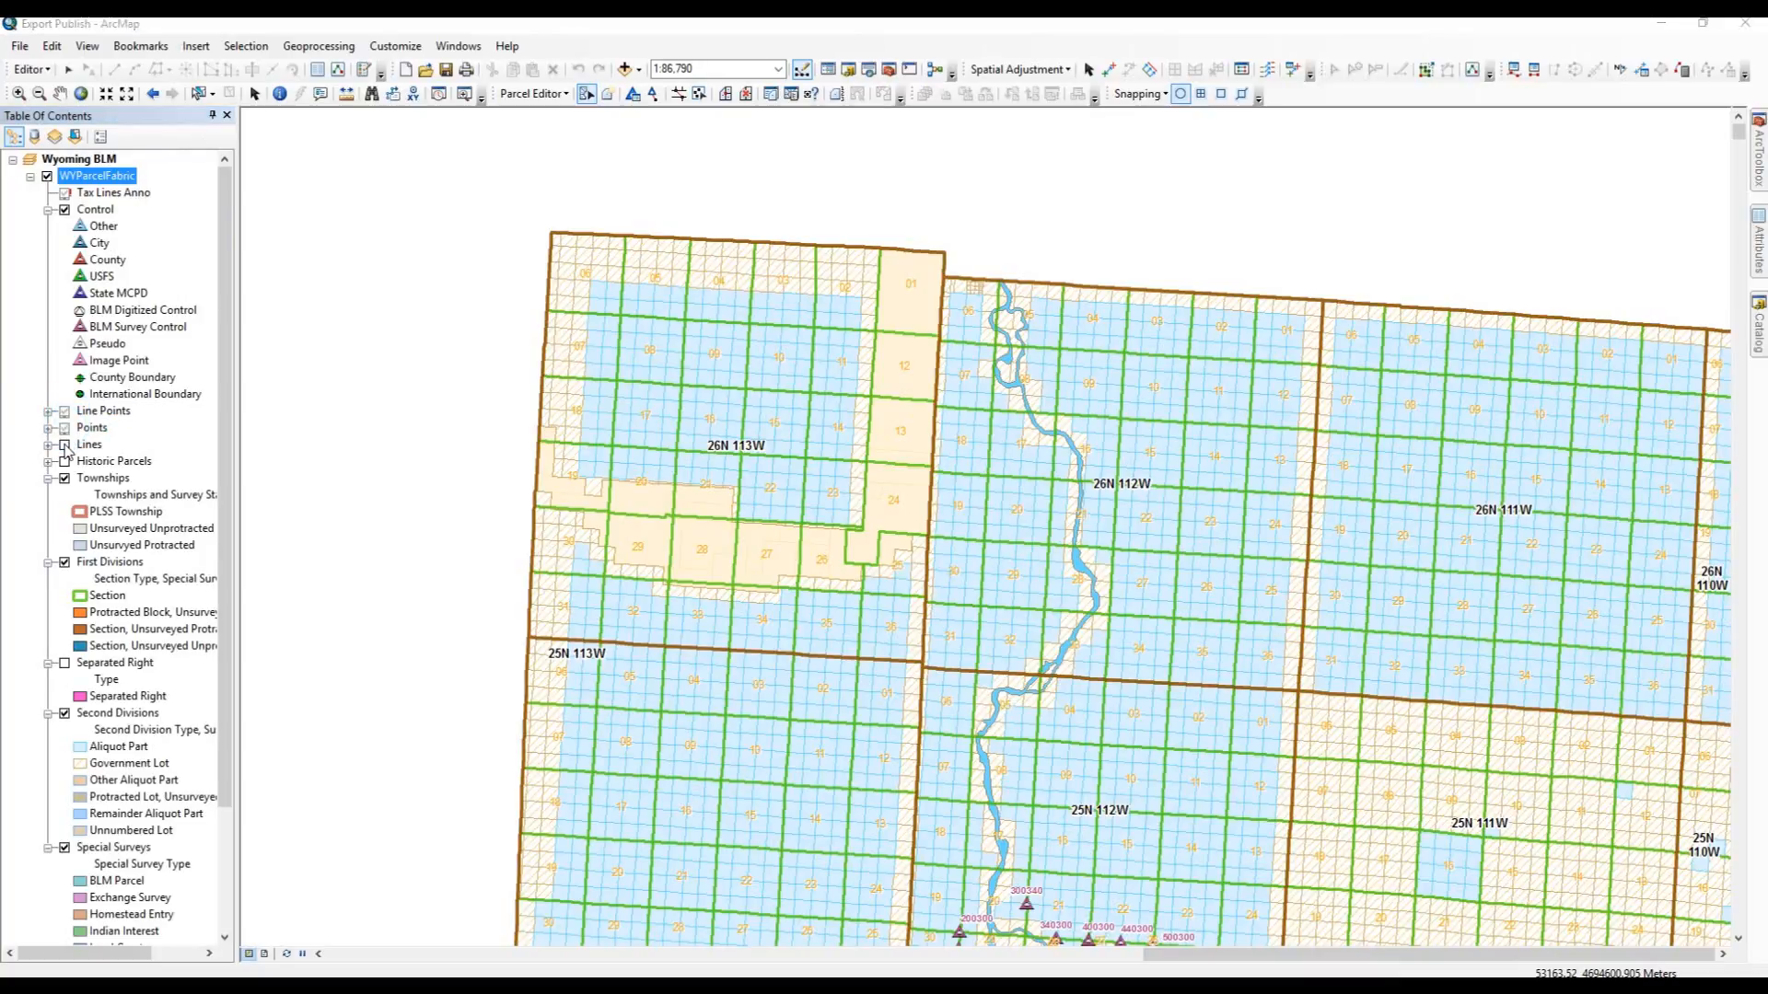
{"action": "left_click", "coordinate": [65, 444]}
{"action": "left_click", "coordinate": [65, 462]}
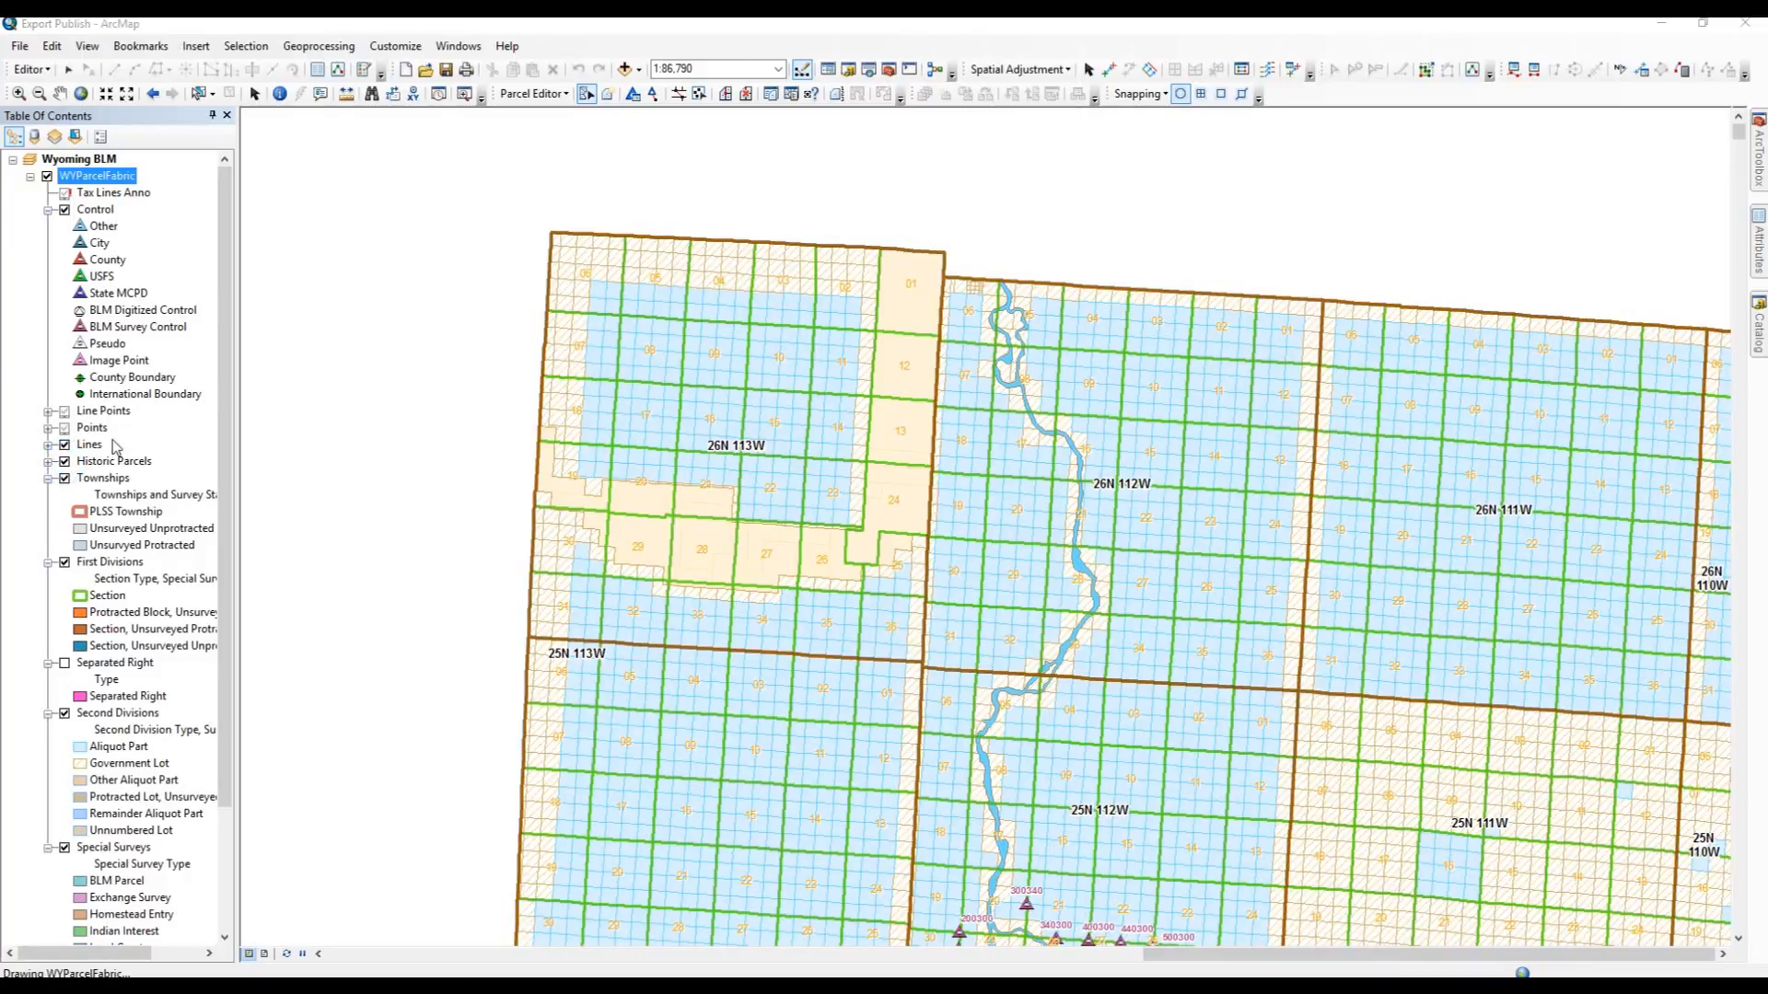
Set the Points sublayer's minimum visible scale to 1:3,000,000 in its layer properties and apply the change
{"action": "right_click", "coordinate": [92, 429]}
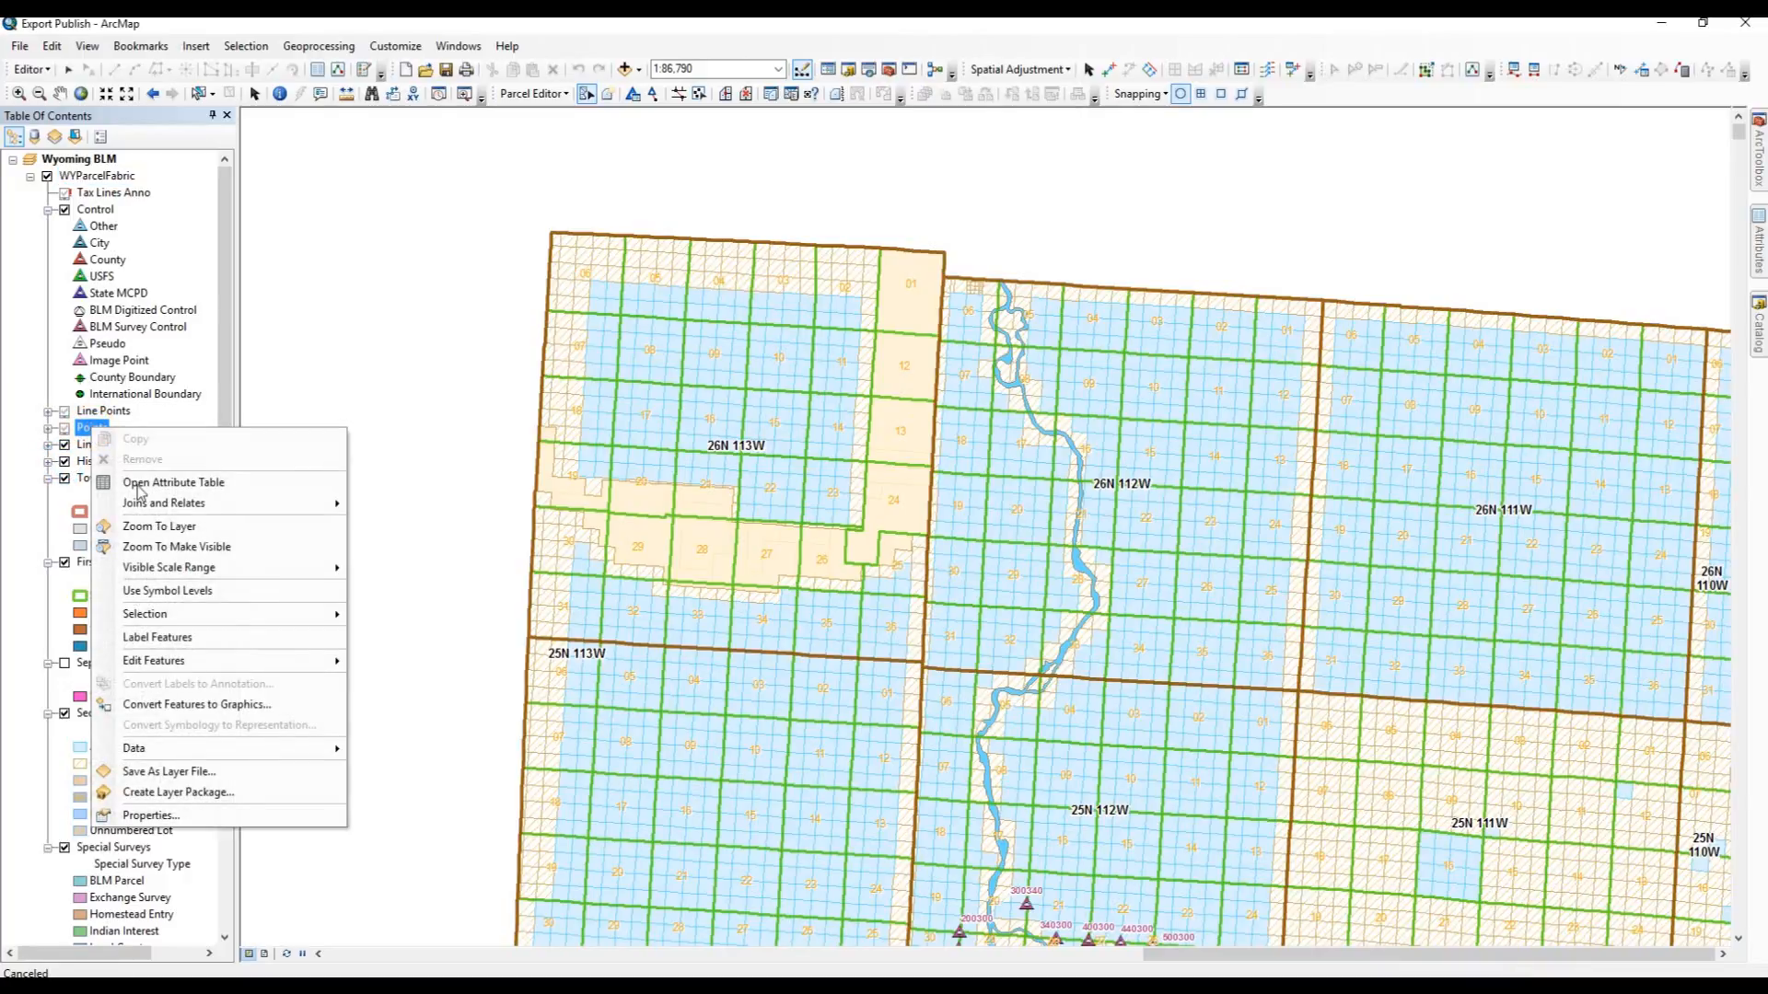
{"action": "left_click", "coordinate": [147, 814]}
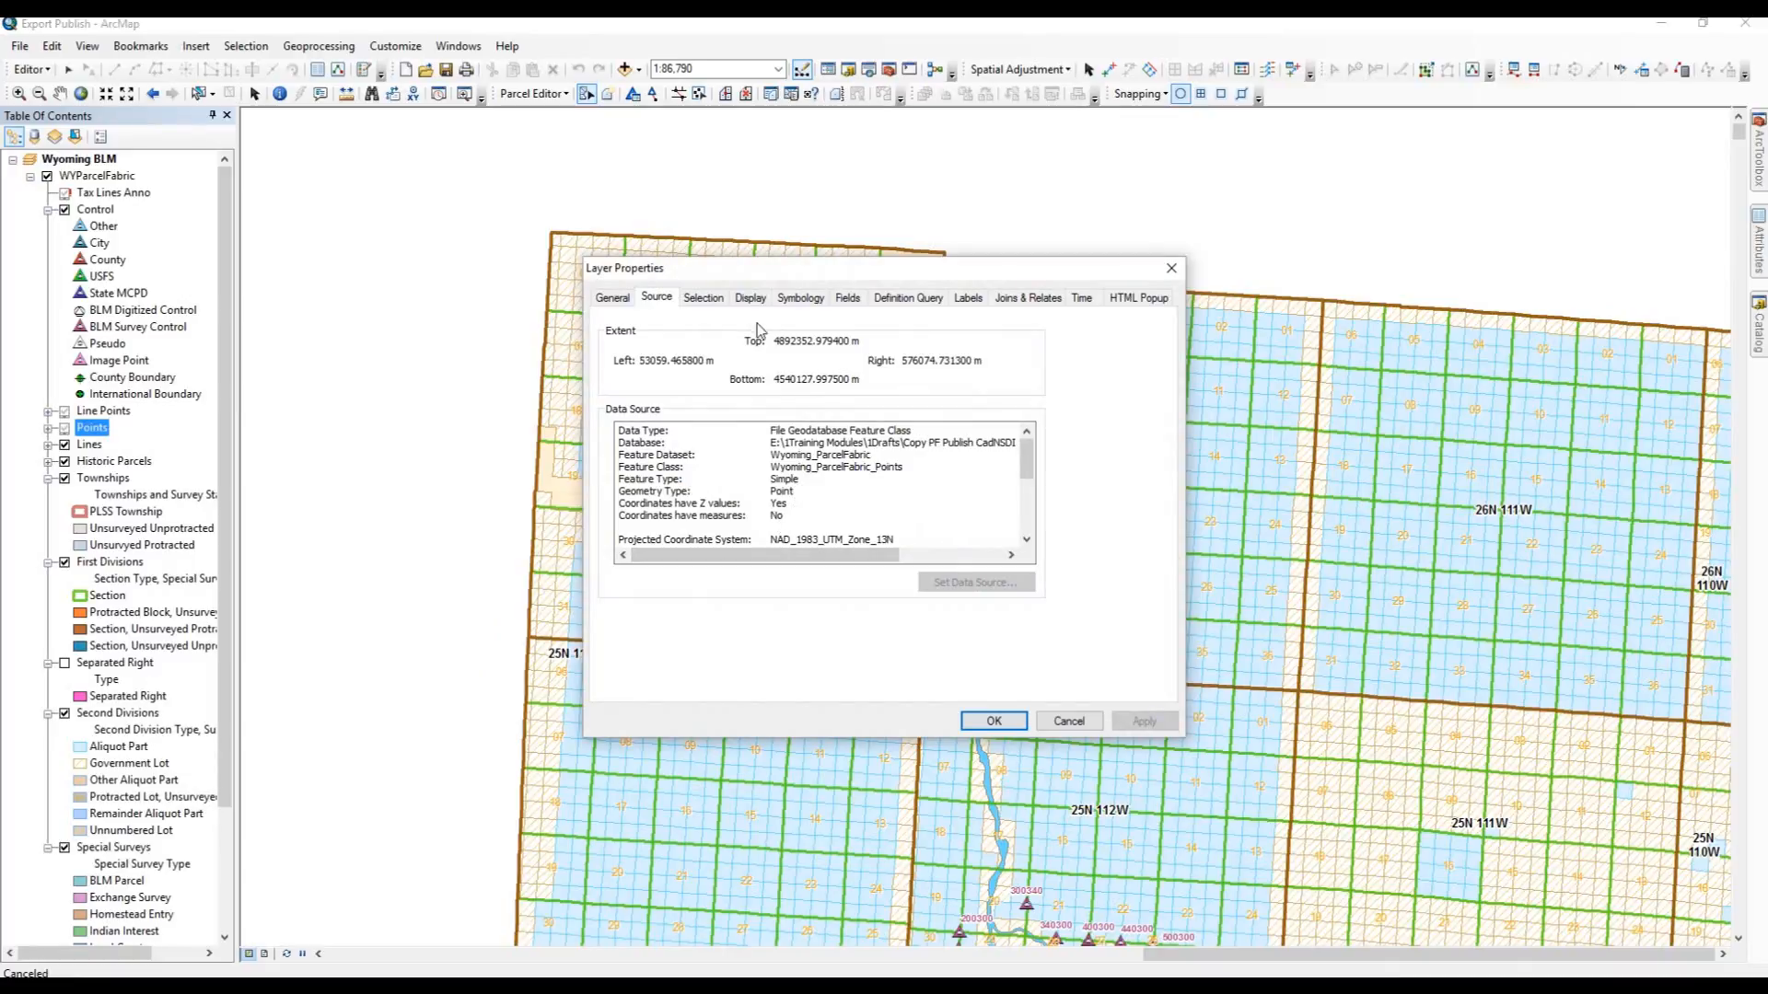
{"action": "left_click", "coordinate": [612, 299]}
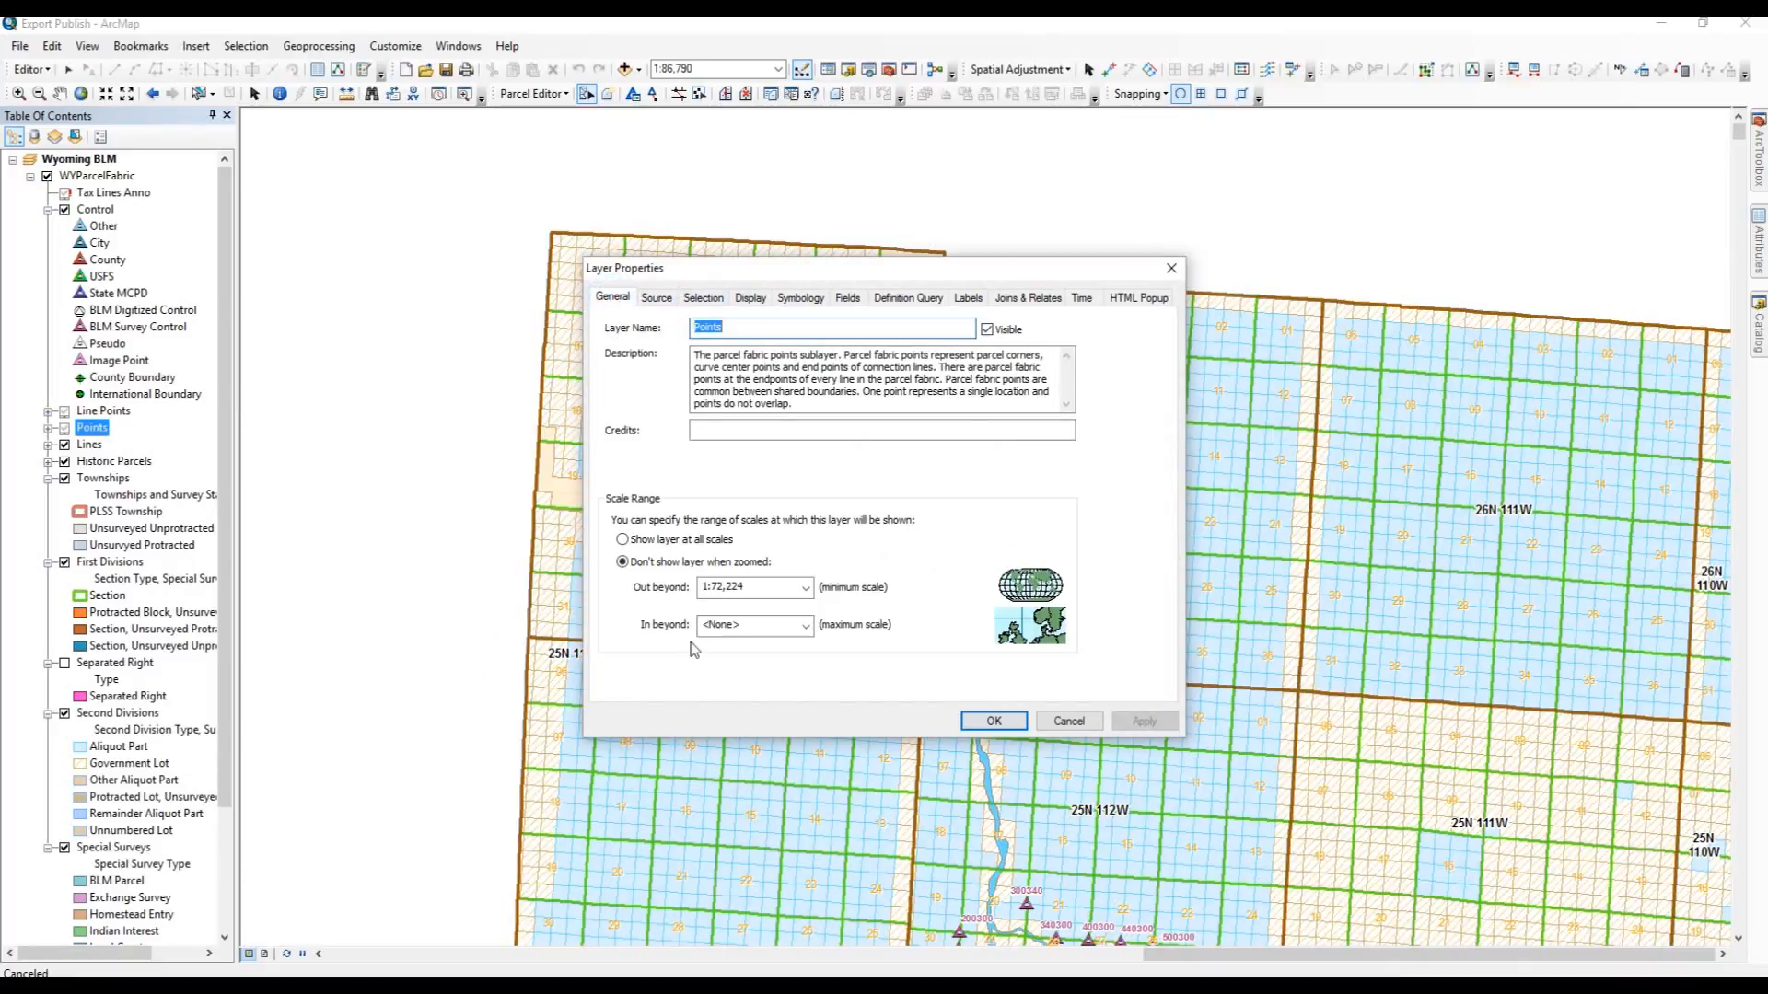
{"action": "left_click", "coordinate": [806, 591]}
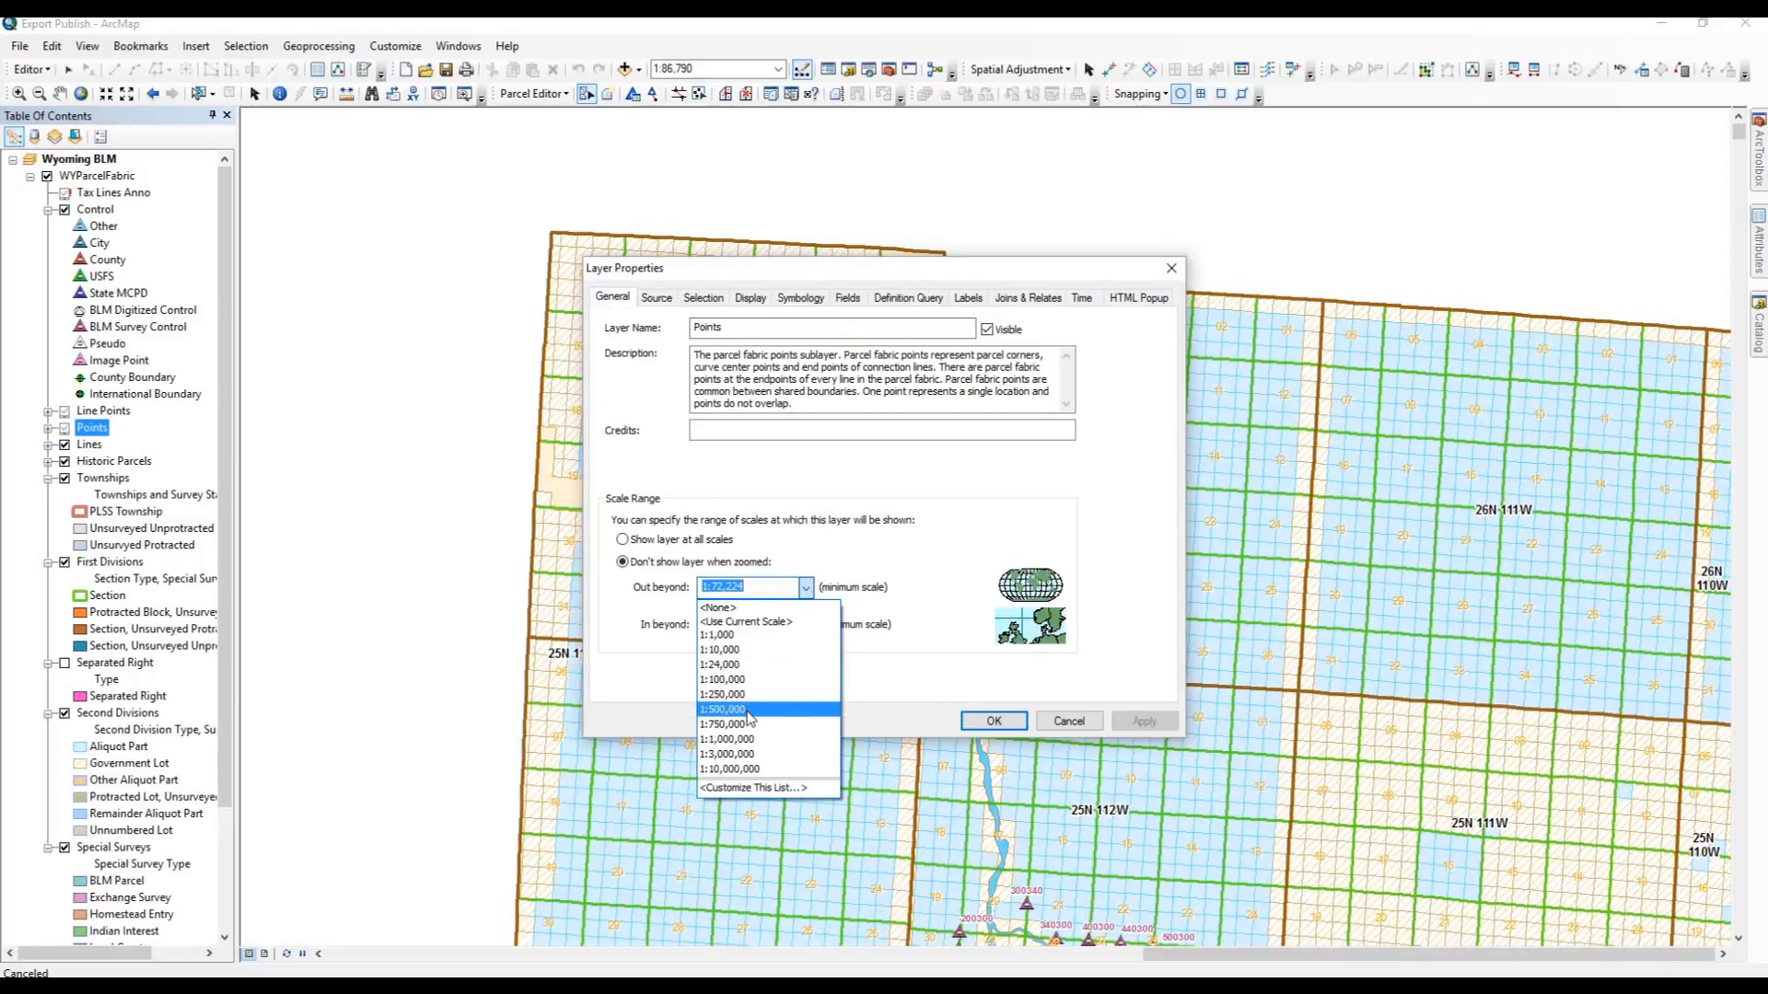
{"action": "left_click", "coordinate": [746, 755]}
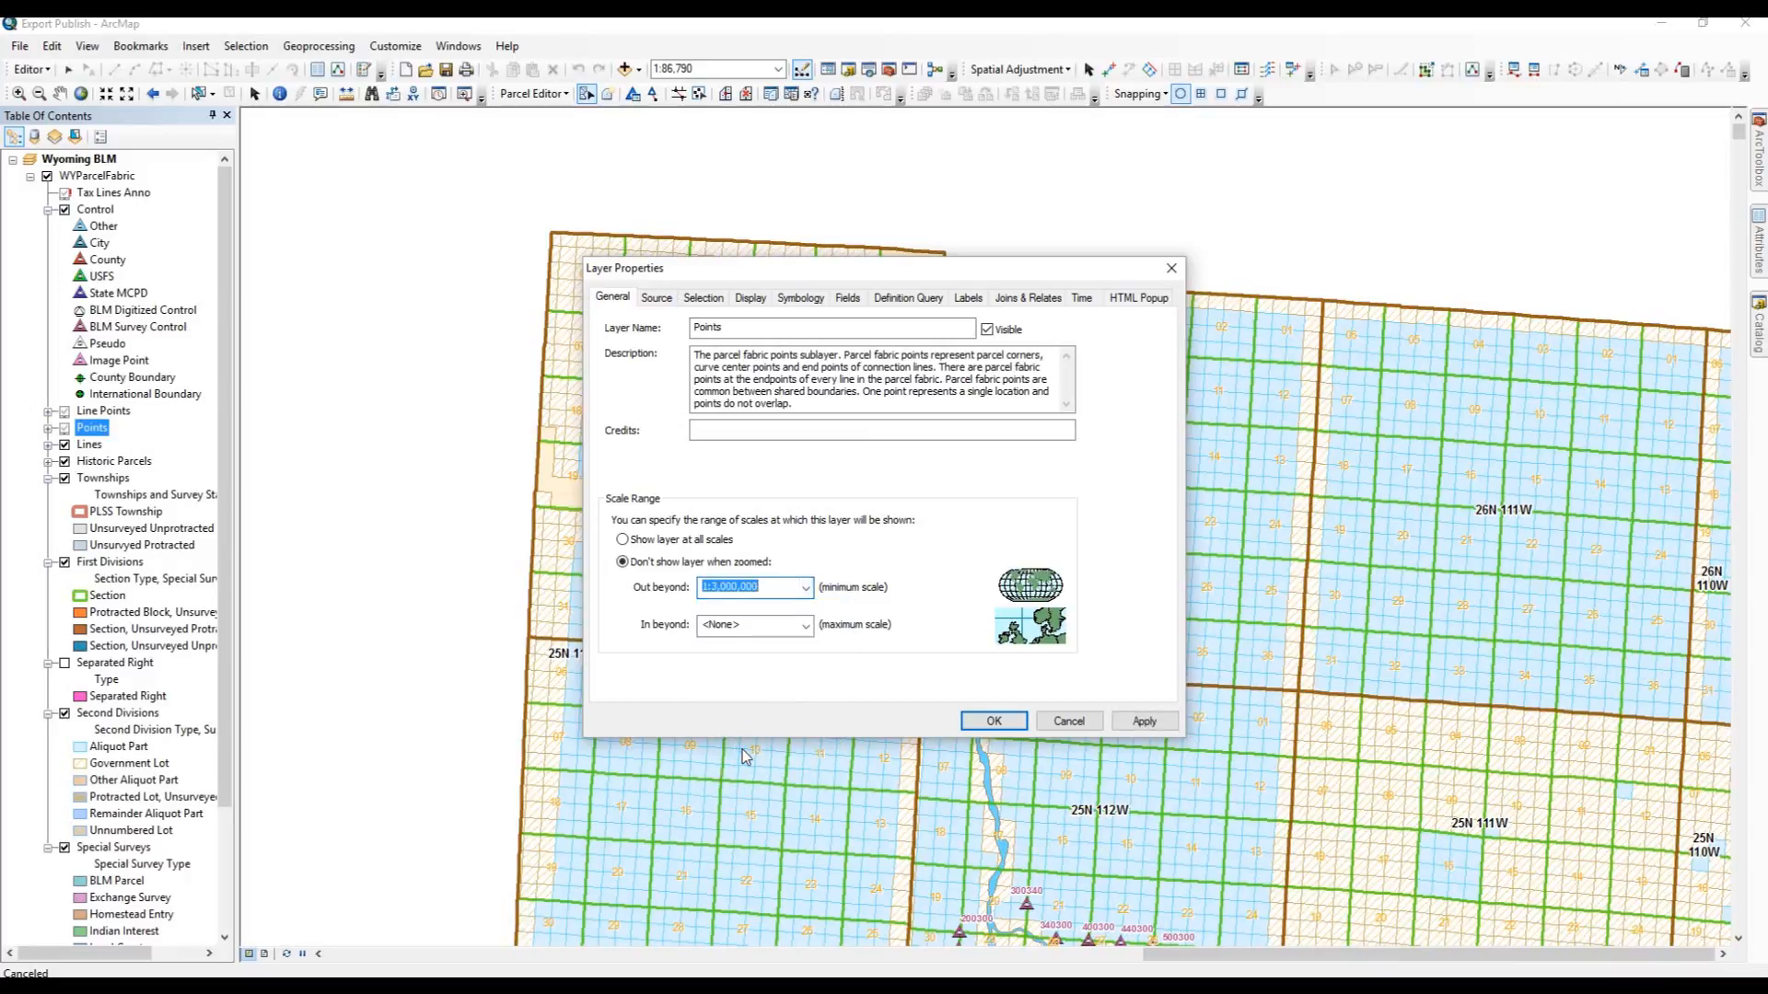
{"action": "left_click", "coordinate": [1145, 721]}
{"action": "left_click", "coordinate": [992, 721]}
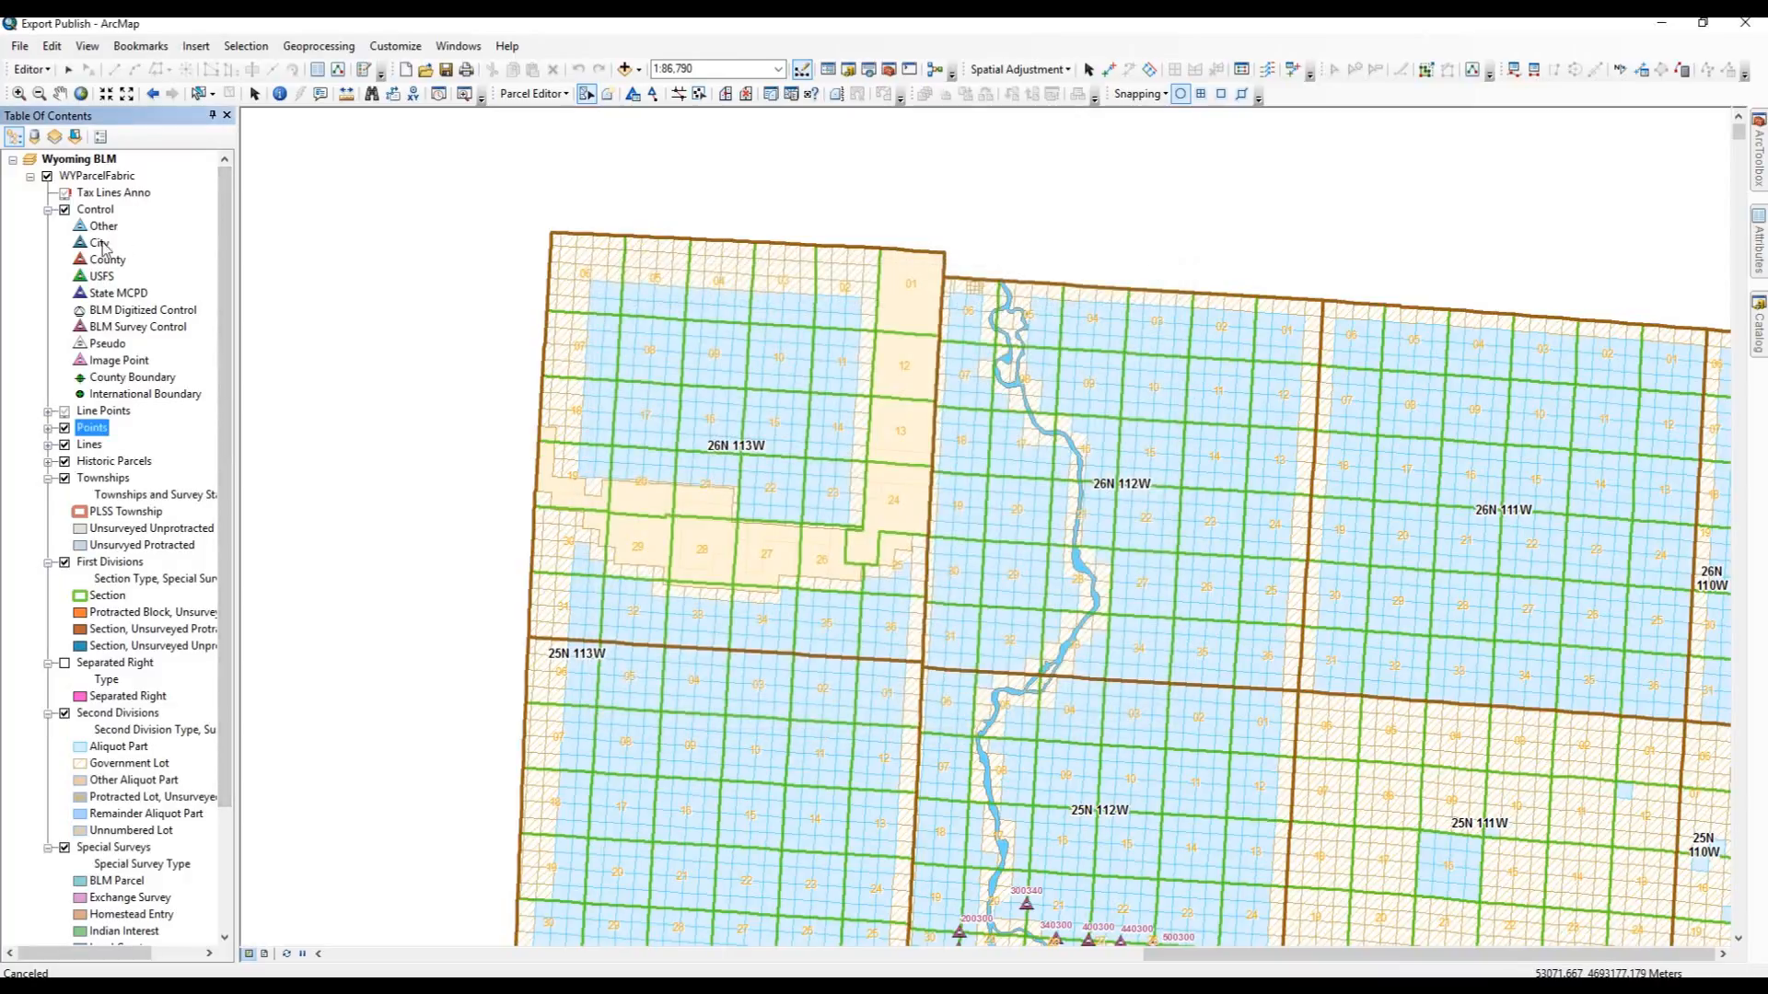
Set the Line Points sublayer's minimum visible scale to 1:500,000 in its layer properties and apply the change
{"action": "left_click", "coordinate": [98, 412]}
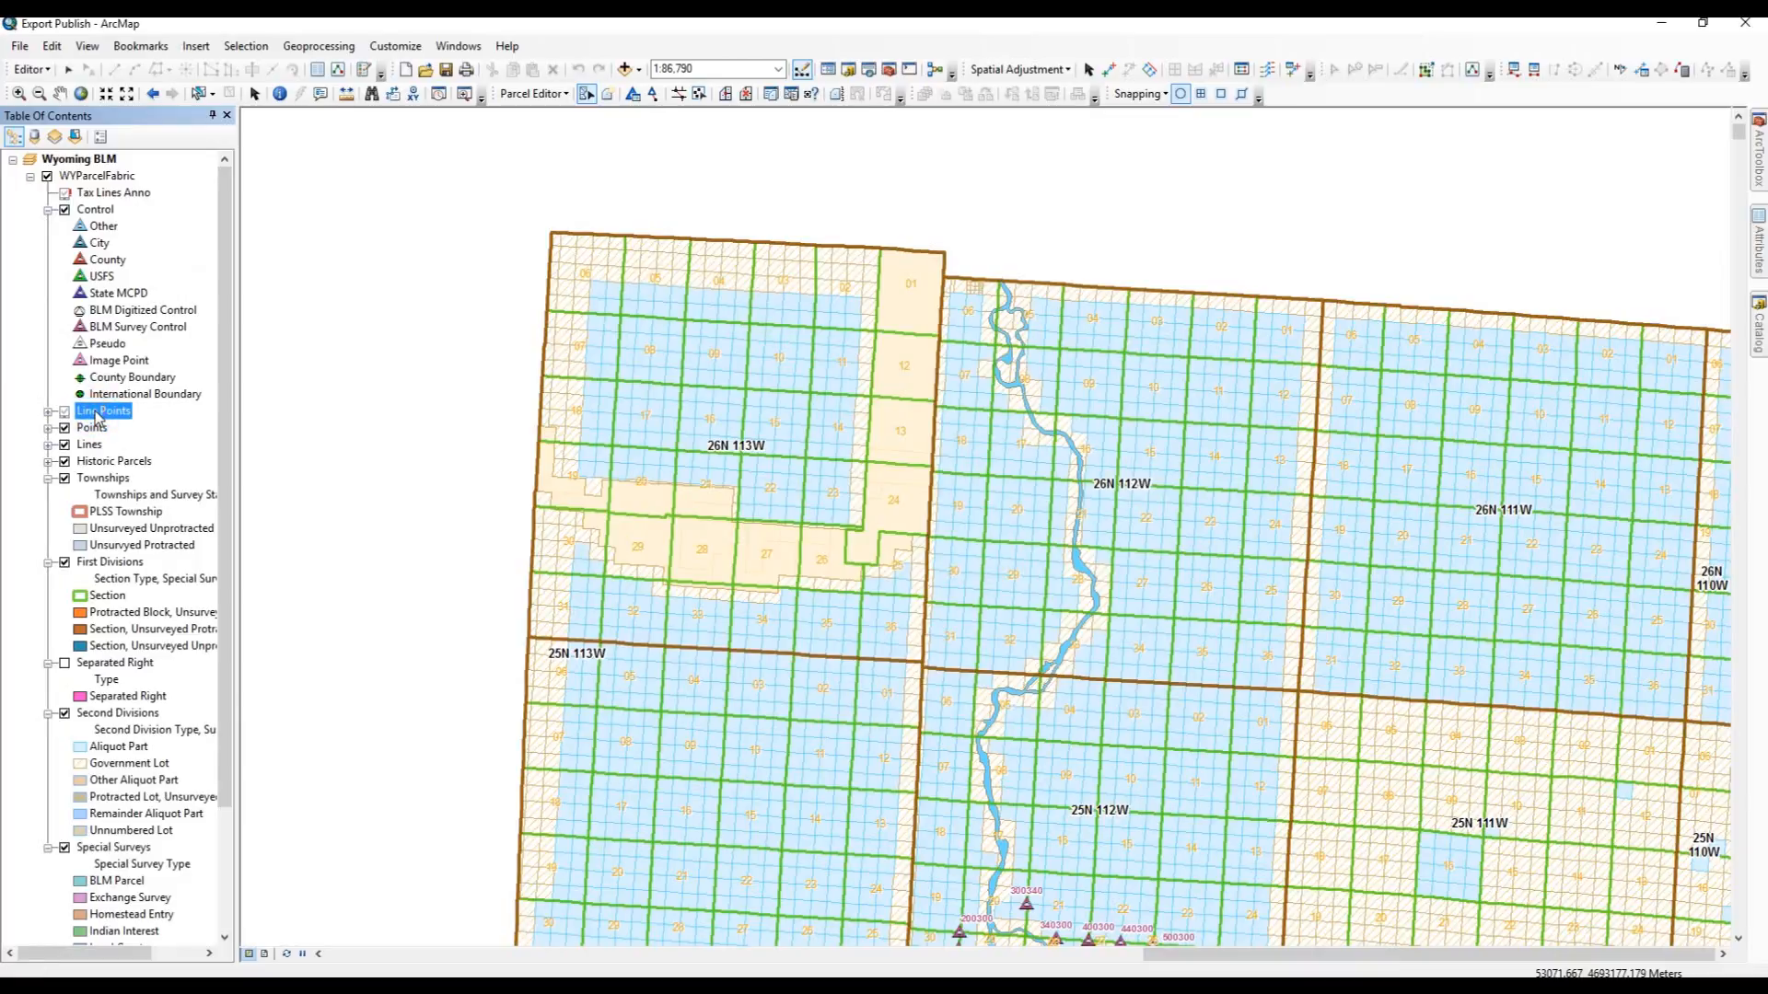
{"action": "right_click", "coordinate": [97, 416]}
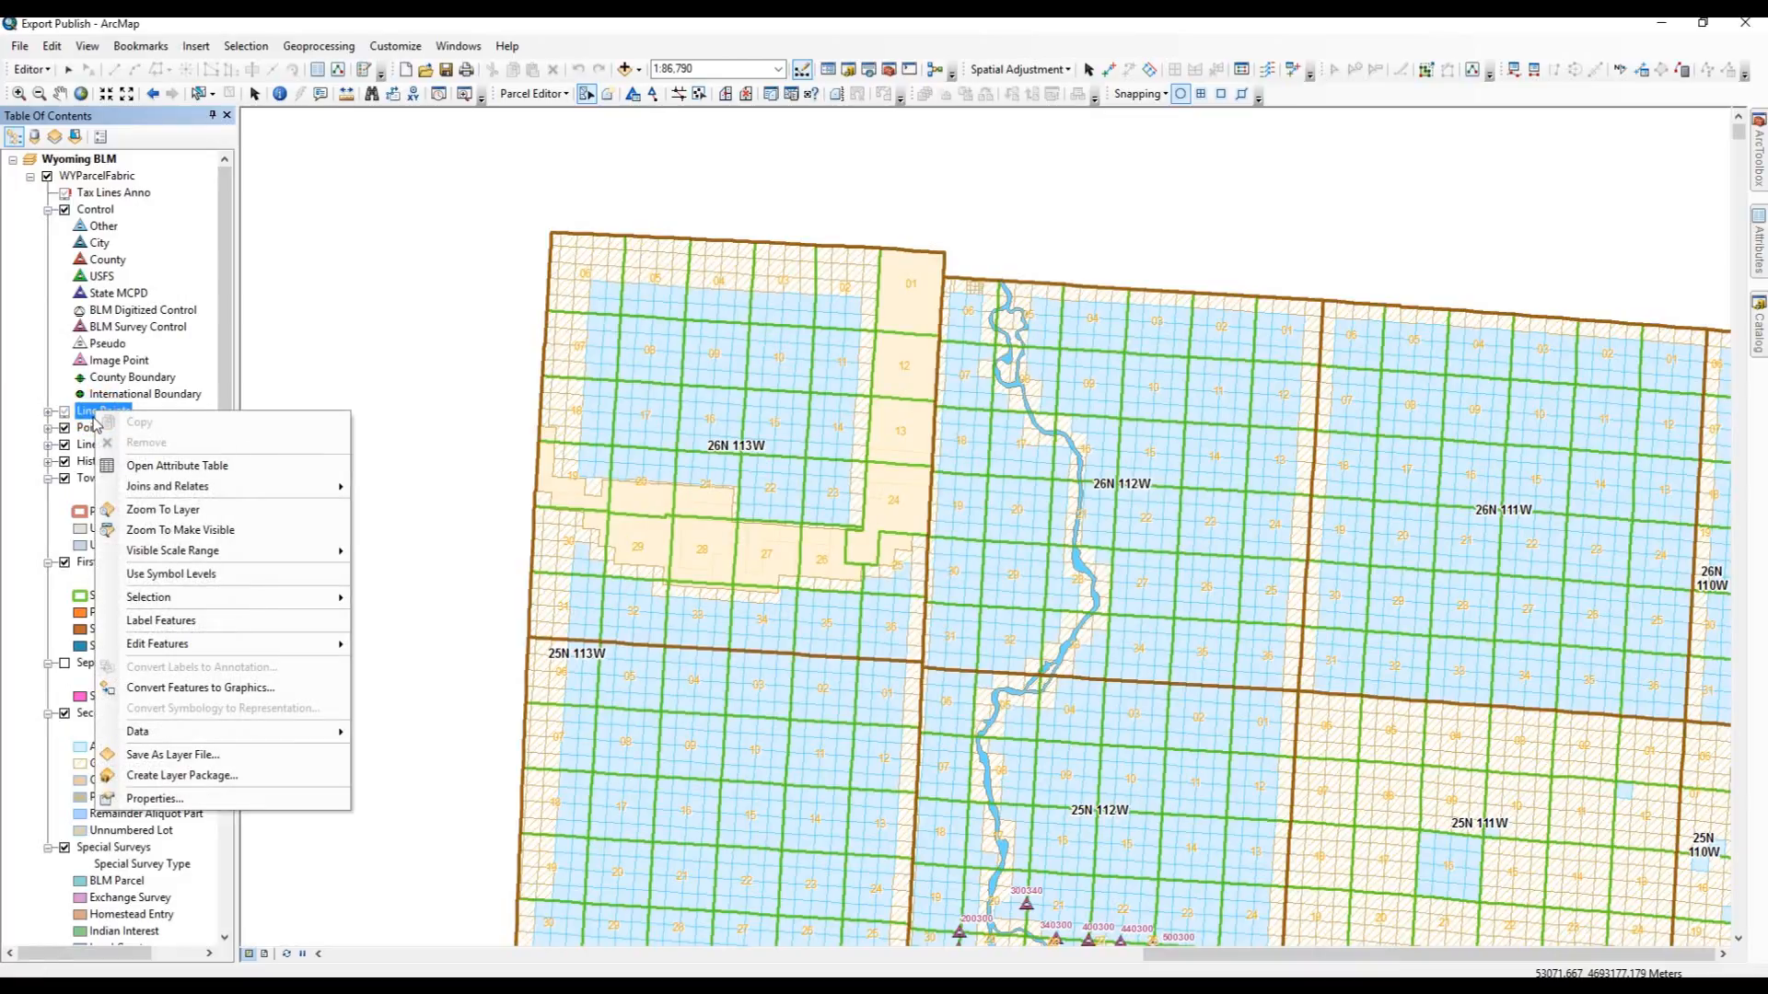
{"action": "left_click", "coordinate": [155, 798]}
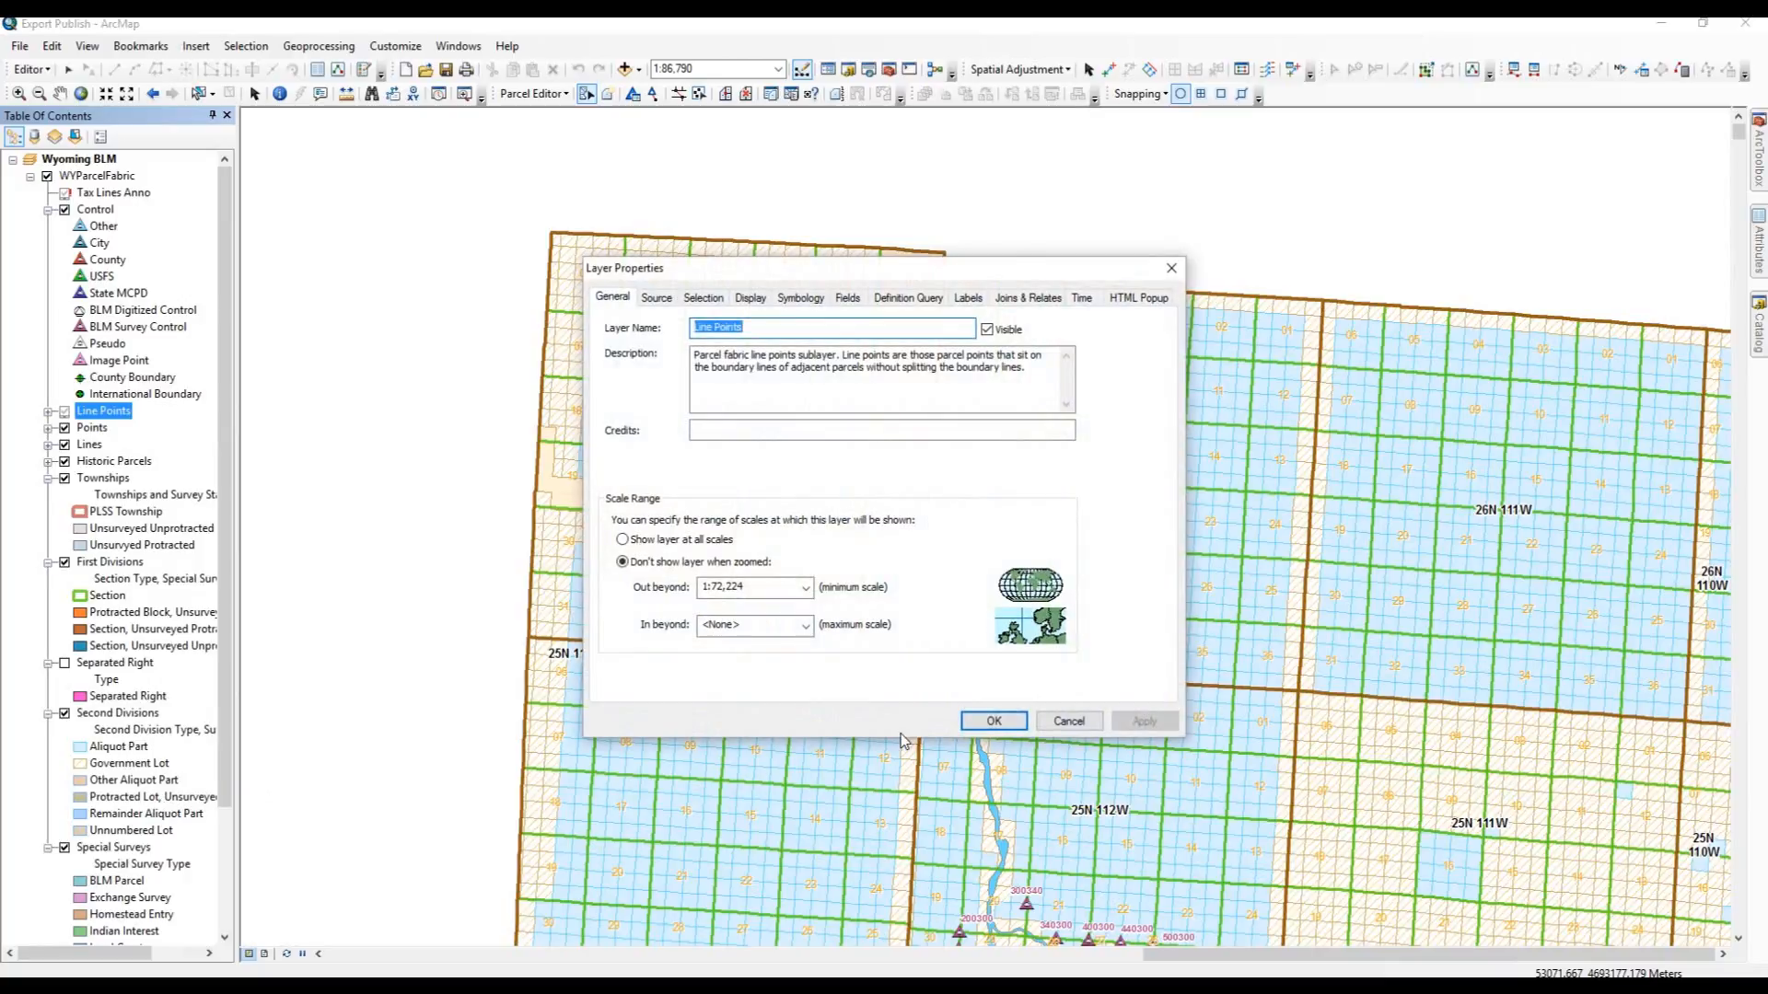
{"action": "left_click", "coordinate": [805, 589]}
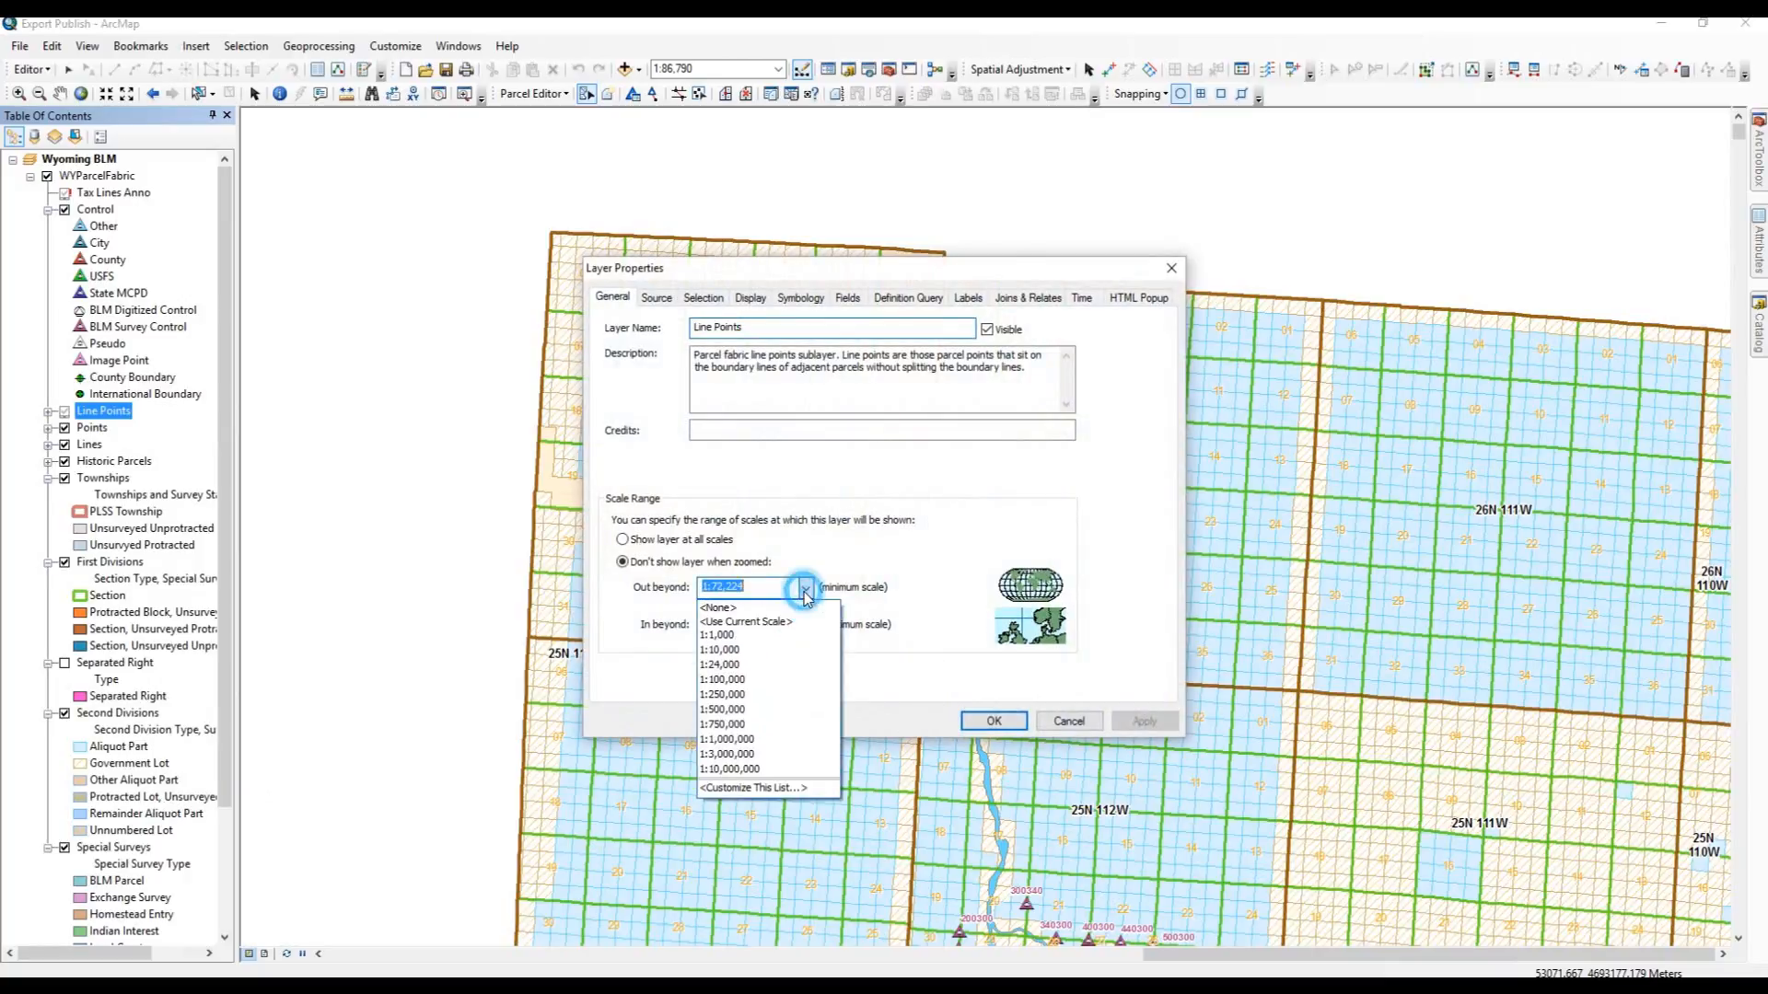
{"action": "left_click", "coordinate": [733, 710]}
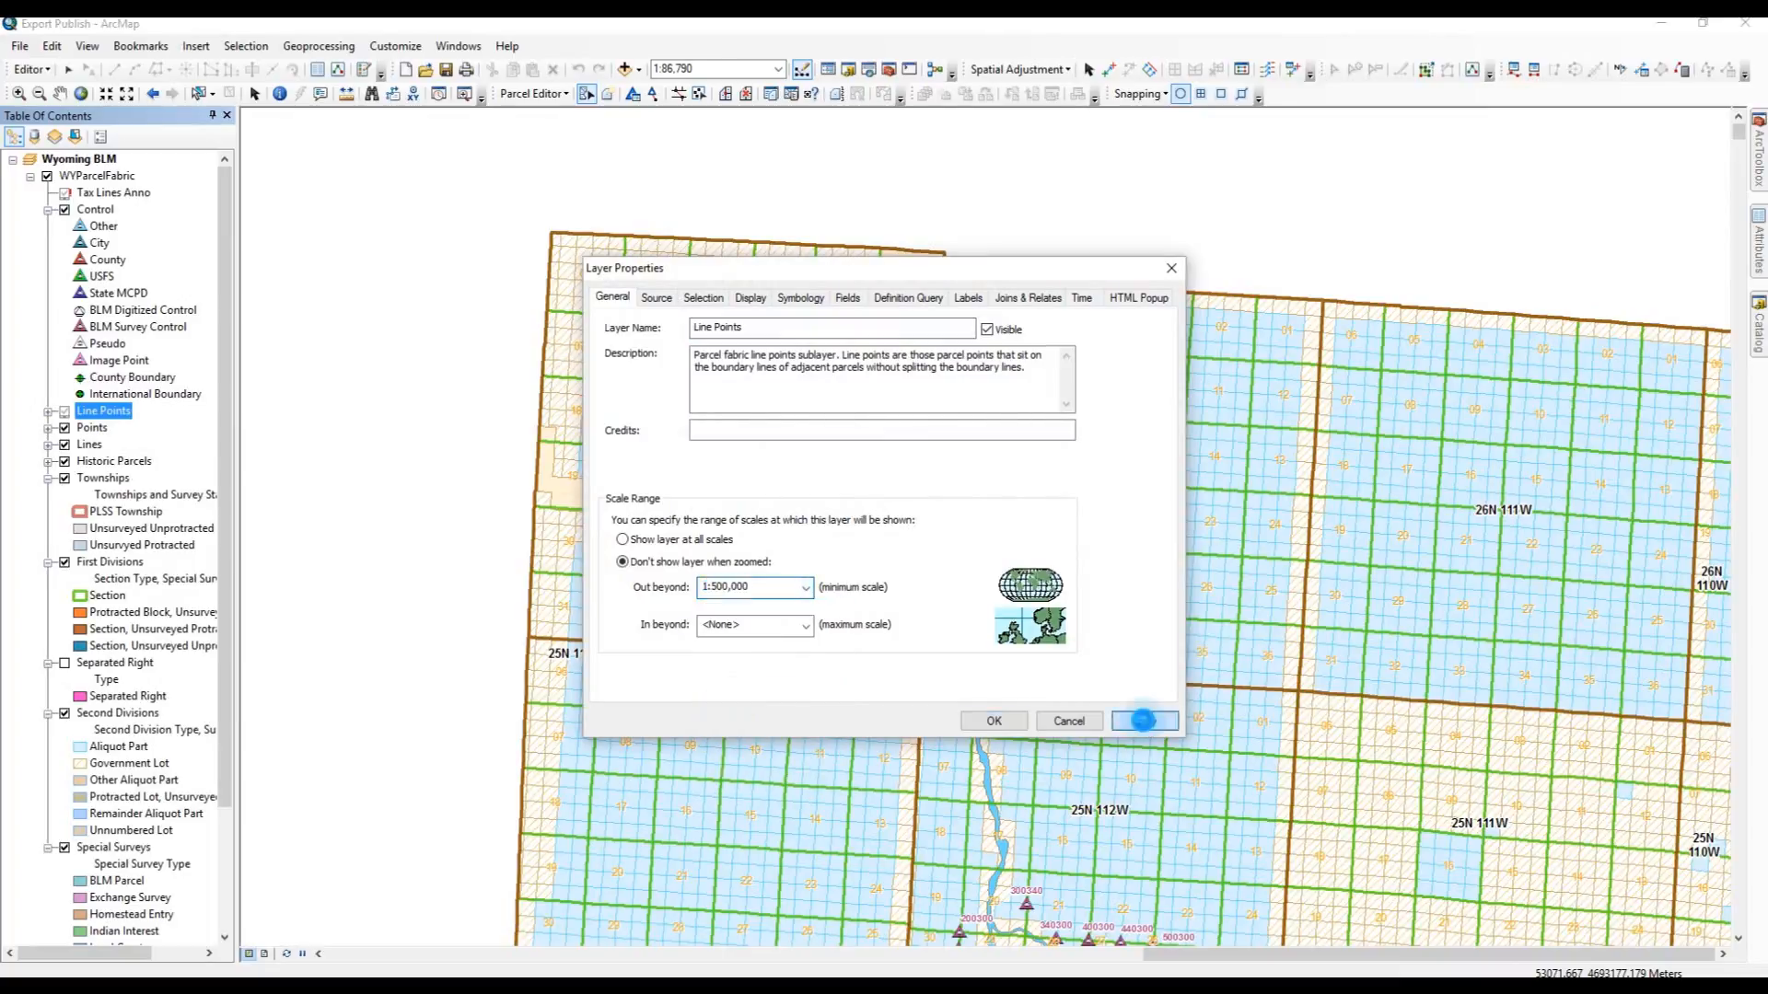
{"action": "left_click", "coordinate": [1140, 719]}
{"action": "left_click", "coordinate": [992, 725]}
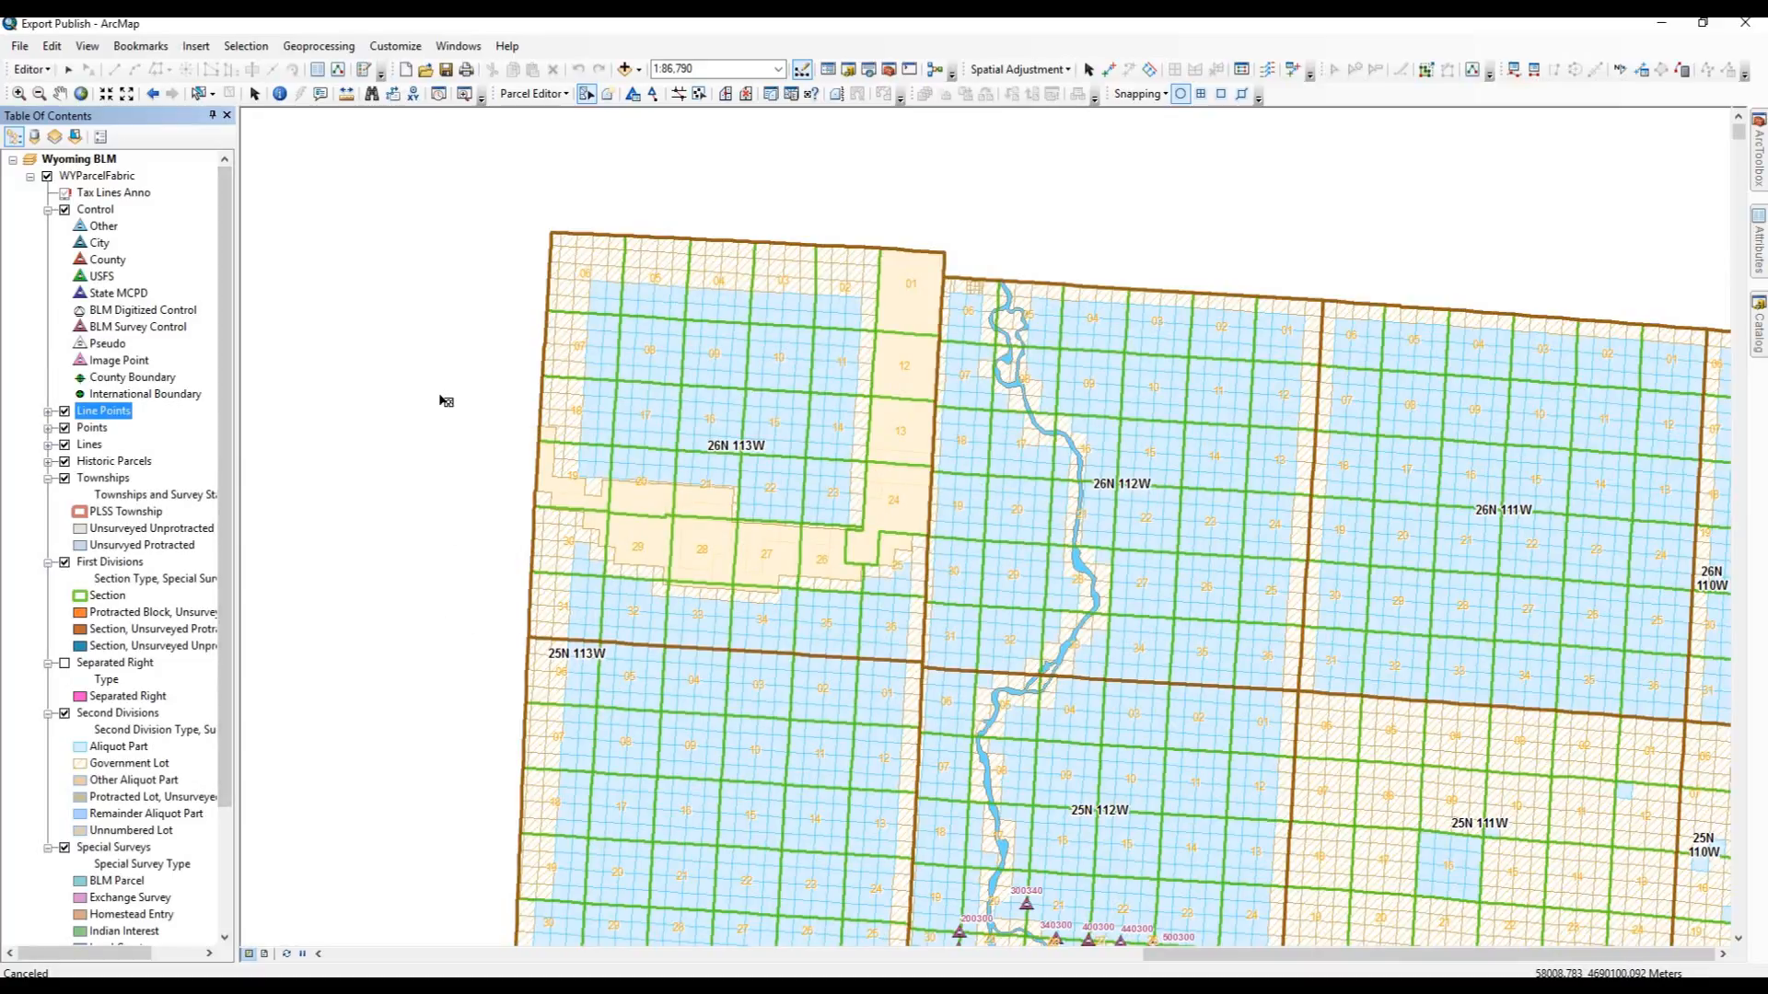
Turn on the Separated Right sublayer of WYParcelFabric
{"action": "left_click", "coordinate": [17, 93]}
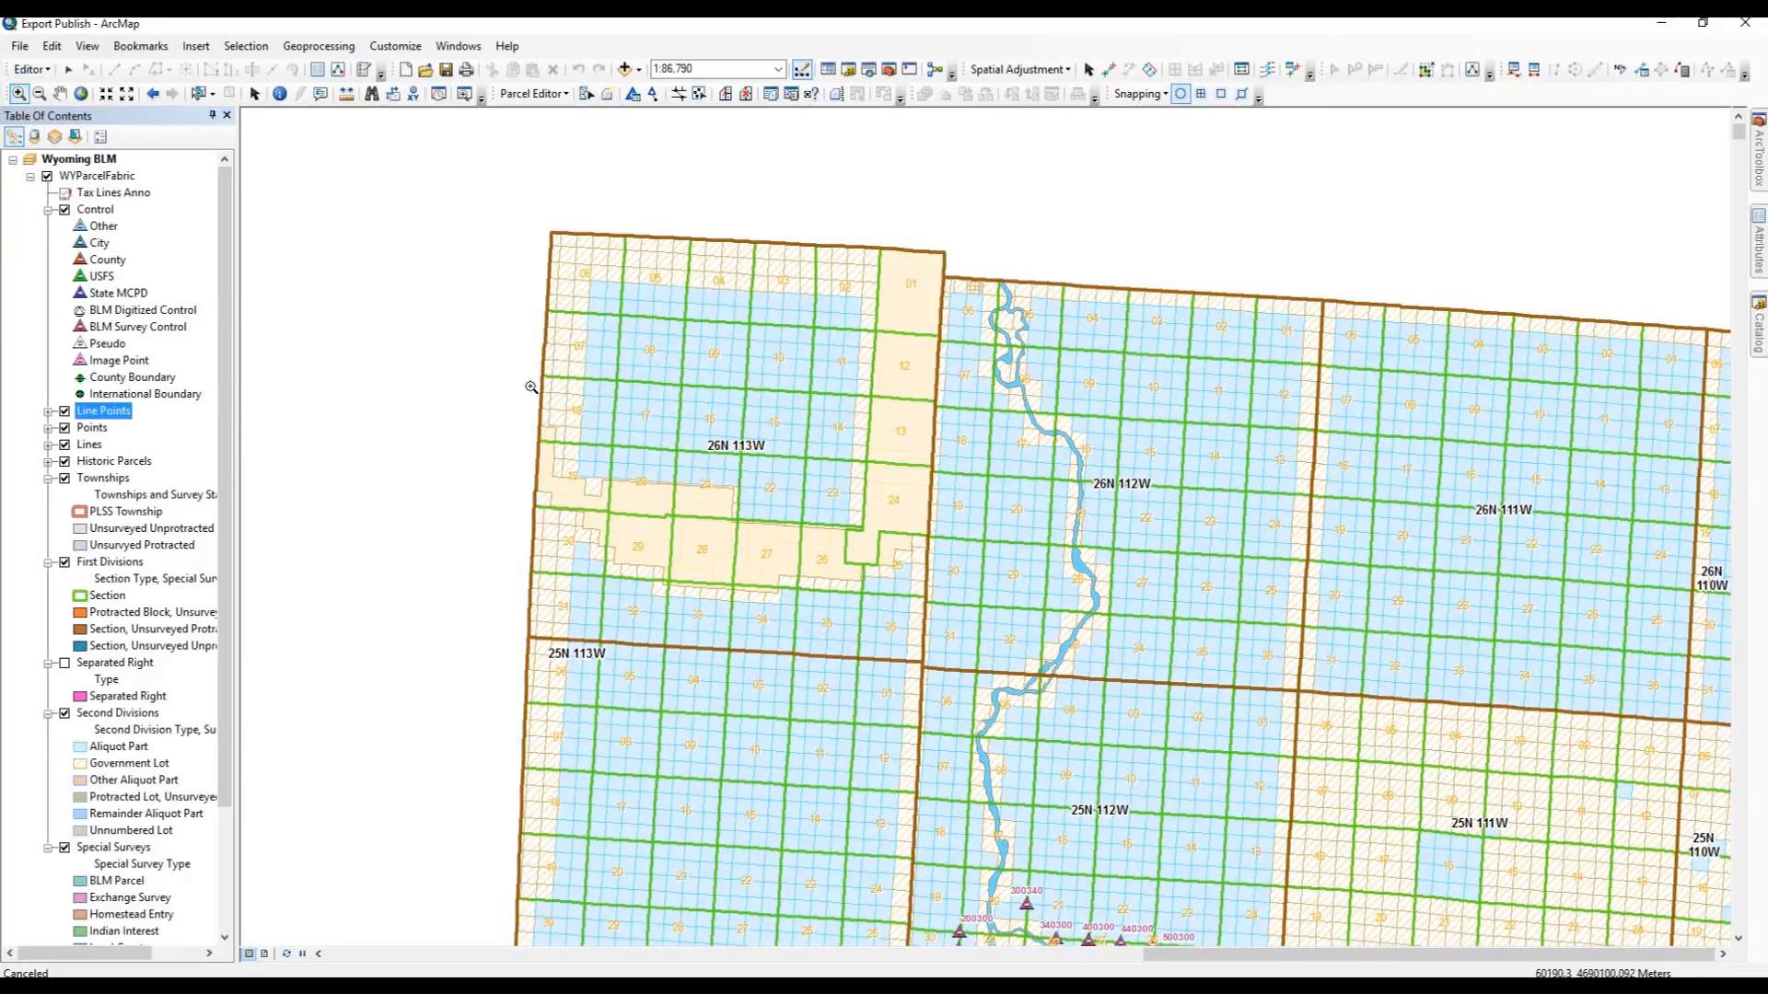
{"action": "mouse_move", "coordinate": [490, 191]}
{"action": "left_mouse_down"}
{"action": "mouse_move", "coordinate": [479, 545]}
{"action": "mouse_move", "coordinate": [1209, 764]}
{"action": "mouse_move", "coordinate": [872, 667]}
{"action": "mouse_move", "coordinate": [985, 698]}
{"action": "left_mouse_up"}
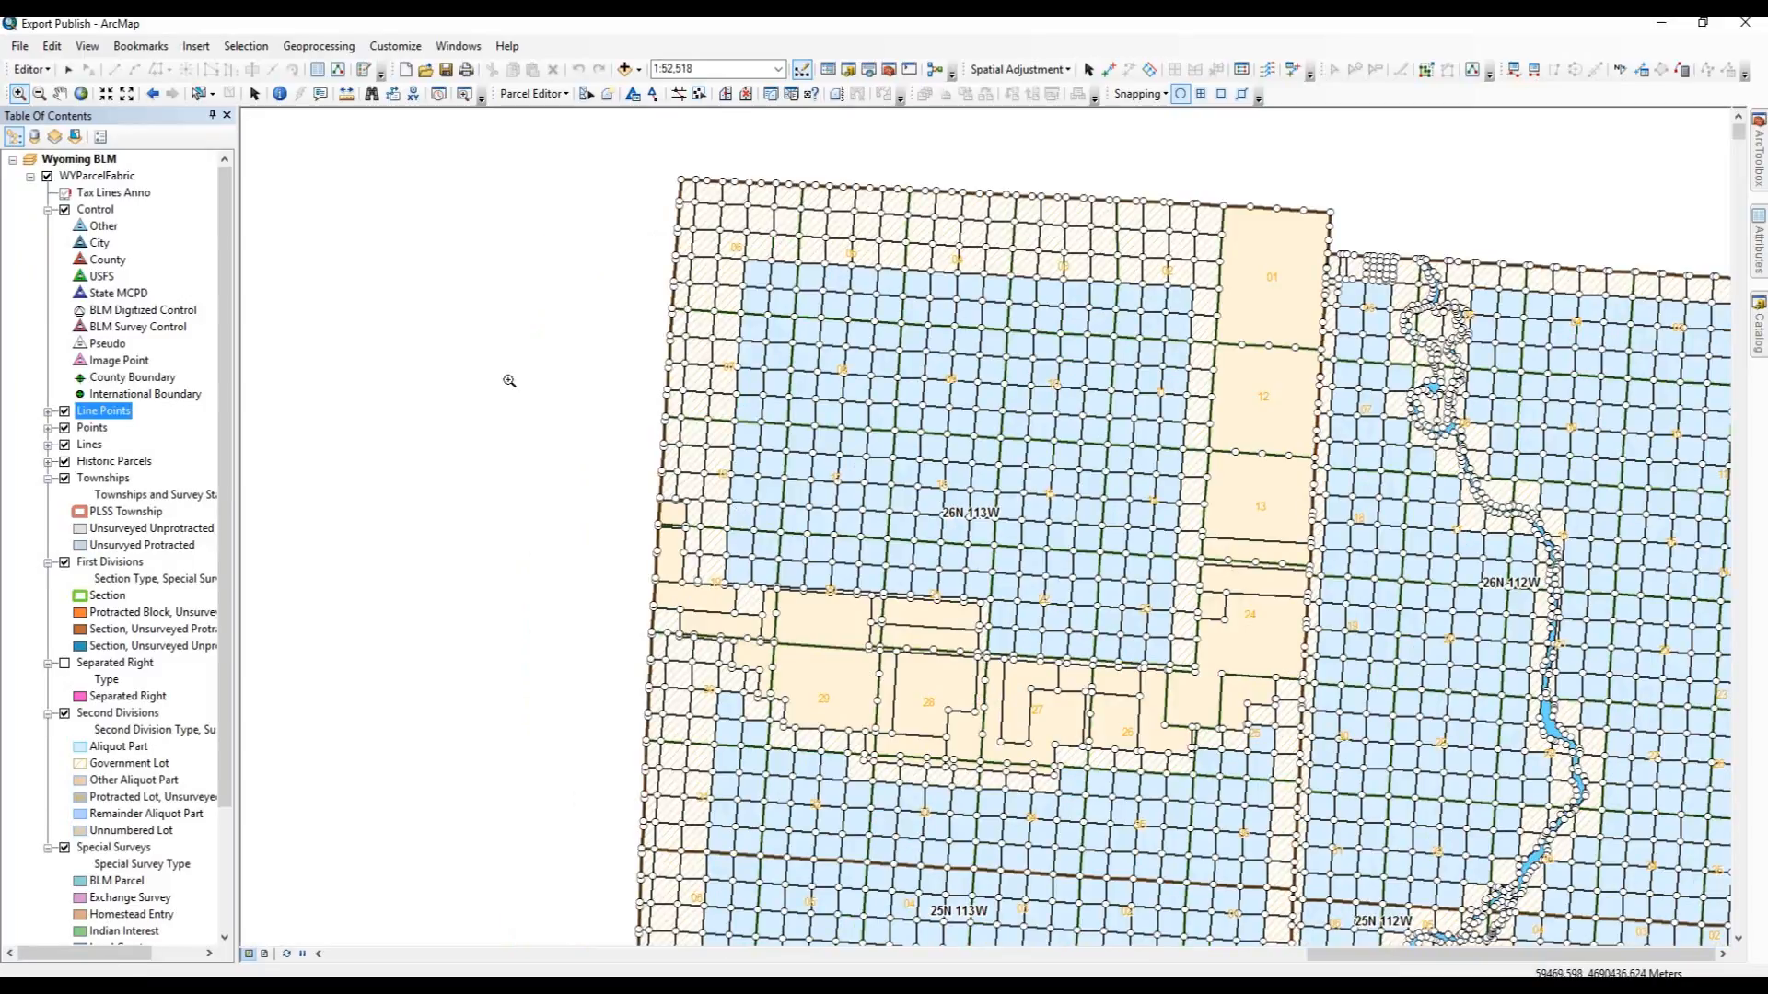
{"action": "left_click", "coordinate": [153, 94]}
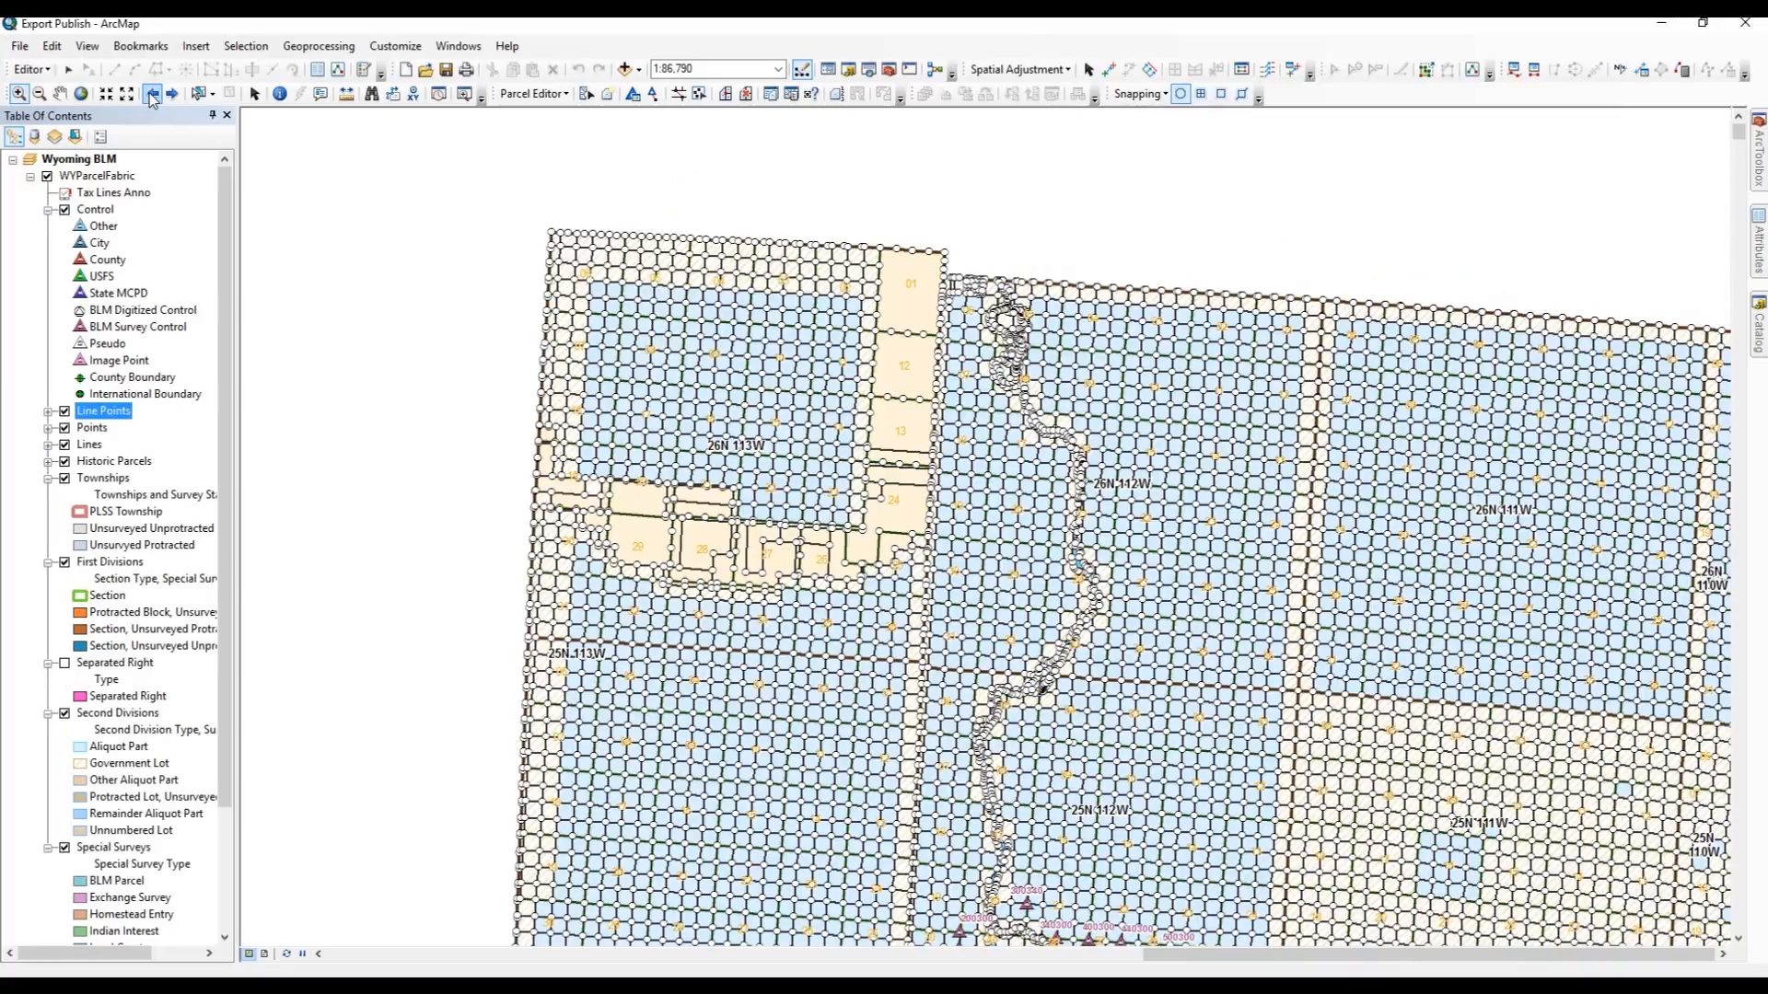
{"action": "left_click", "coordinate": [64, 664]}
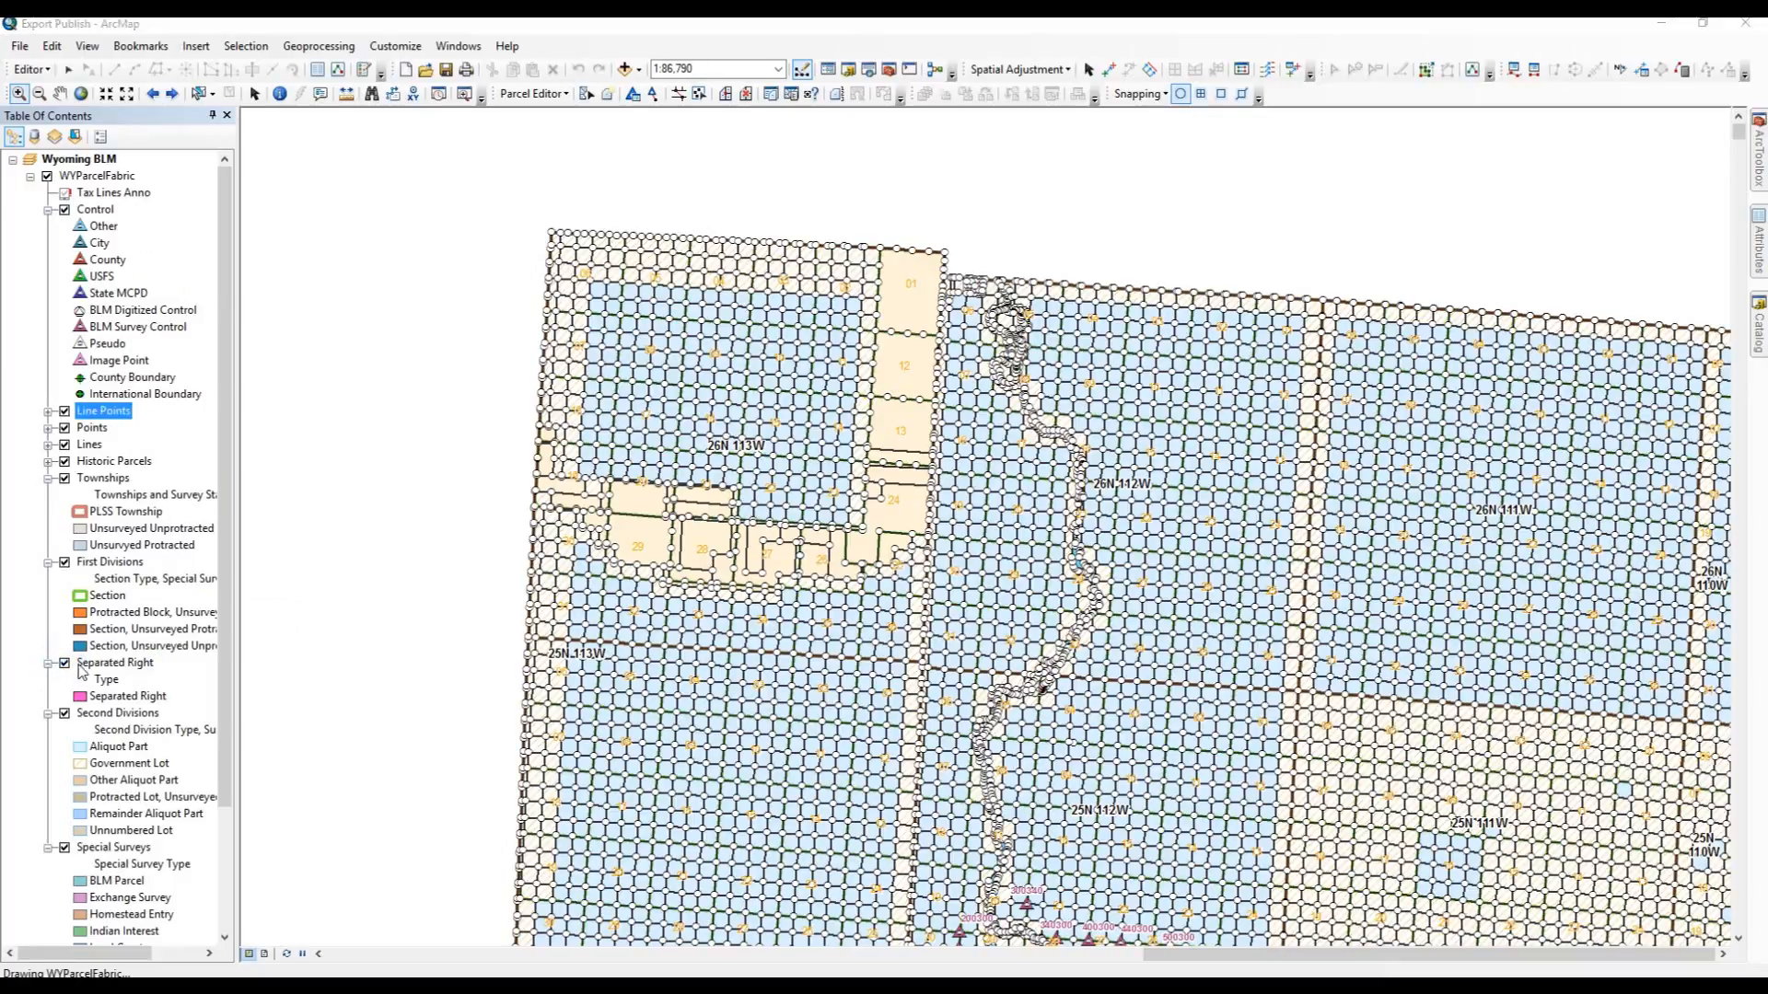
{"action": "left_click_drag", "start_coordinate": [230, 631], "coordinate": [242, 447]}
{"action": "left_click_drag", "start_coordinate": [223, 354], "coordinate": [223, 354]}
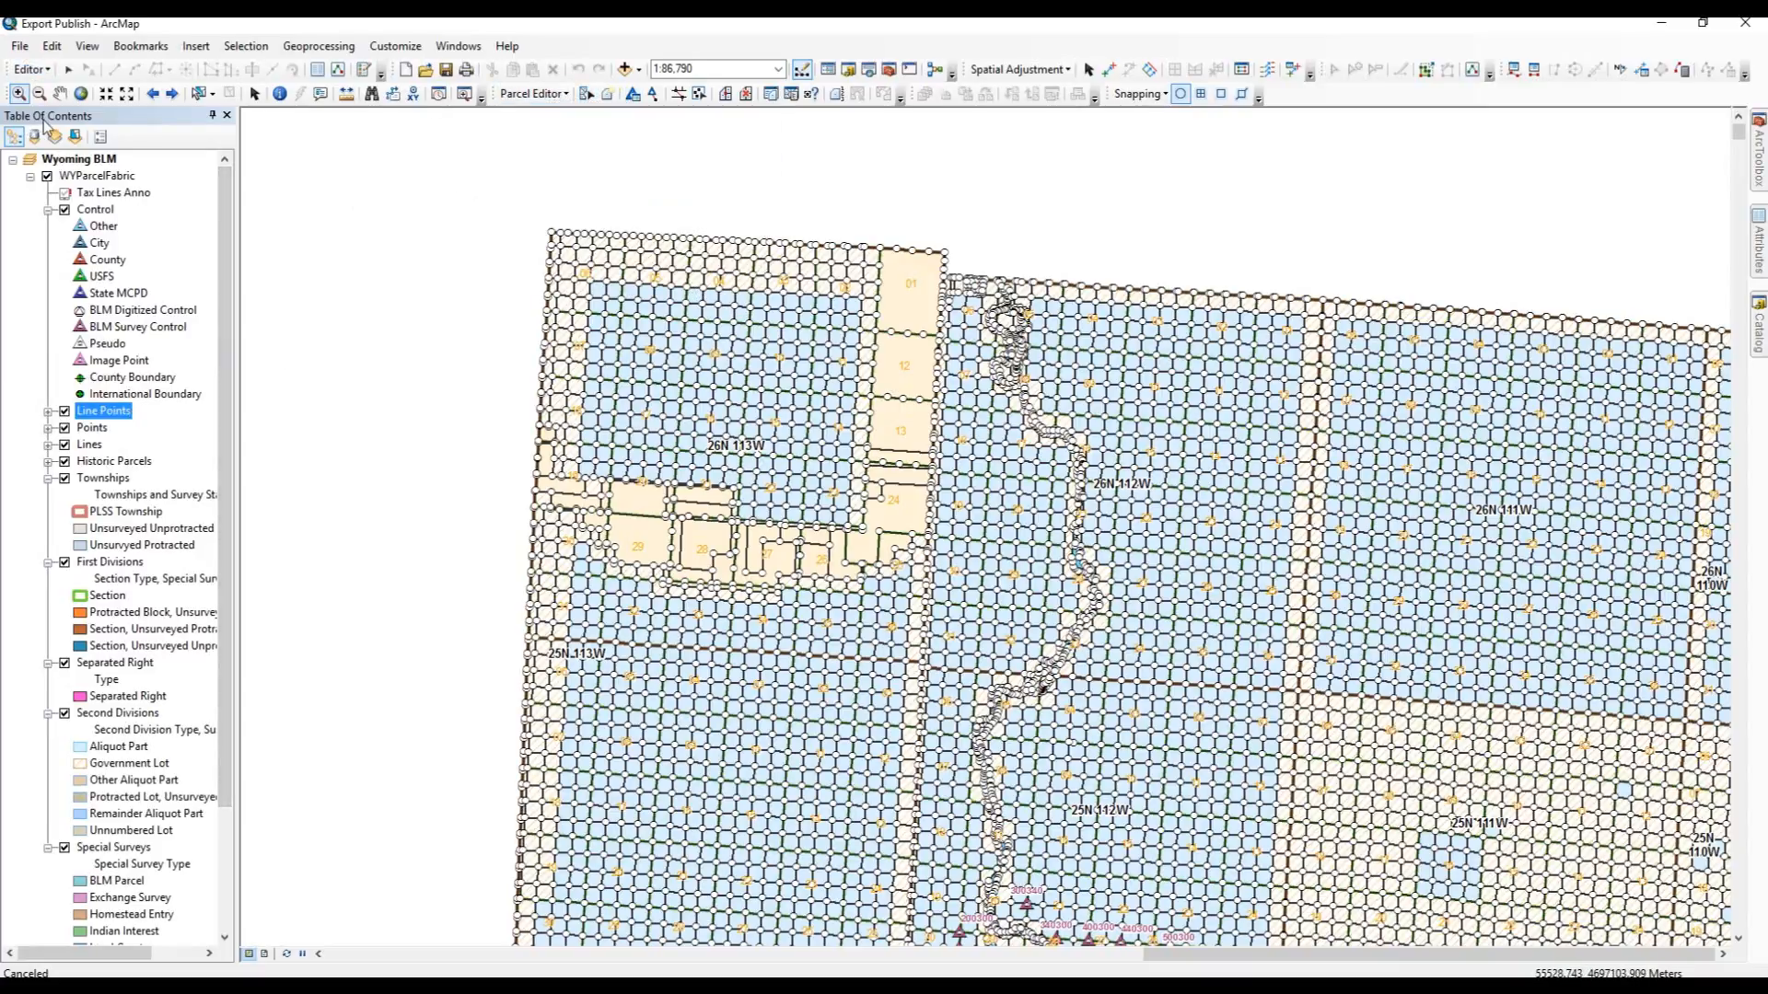
Make the Control, Line Points, Points, Lines, Historic Parcels, Townships and Separated Right sublayers selectable
{"action": "left_click", "coordinate": [75, 137]}
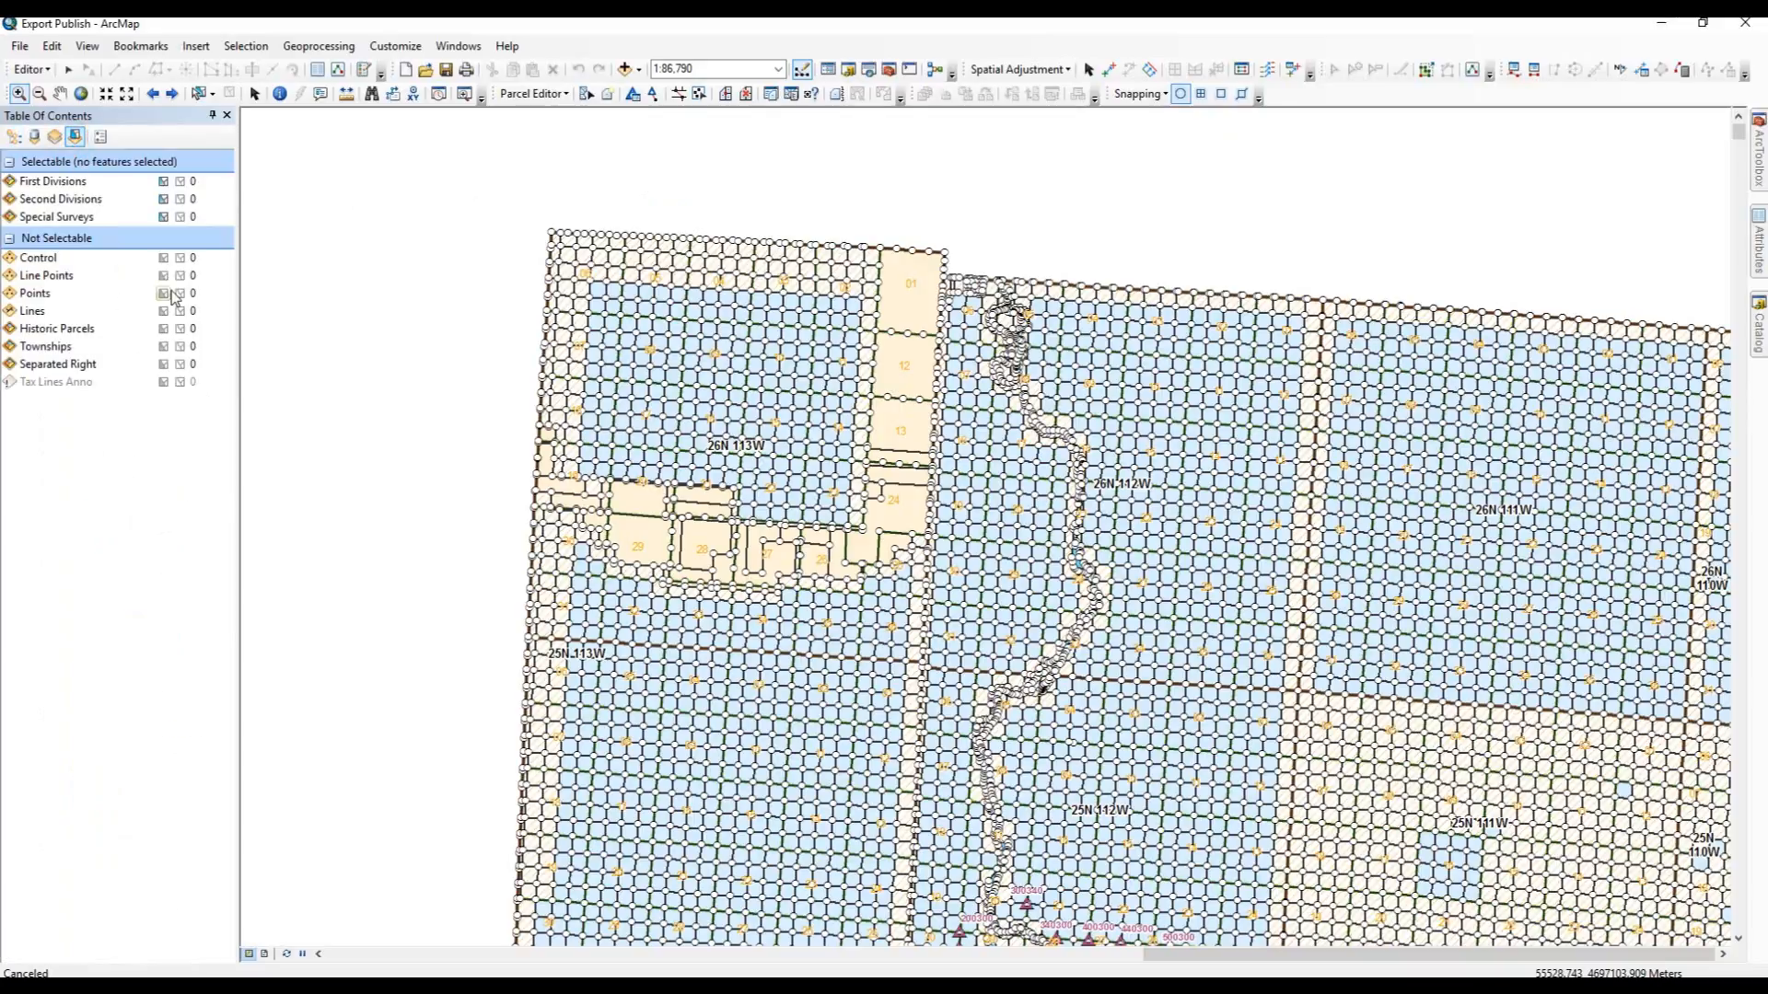
{"action": "left_click", "coordinate": [164, 258]}
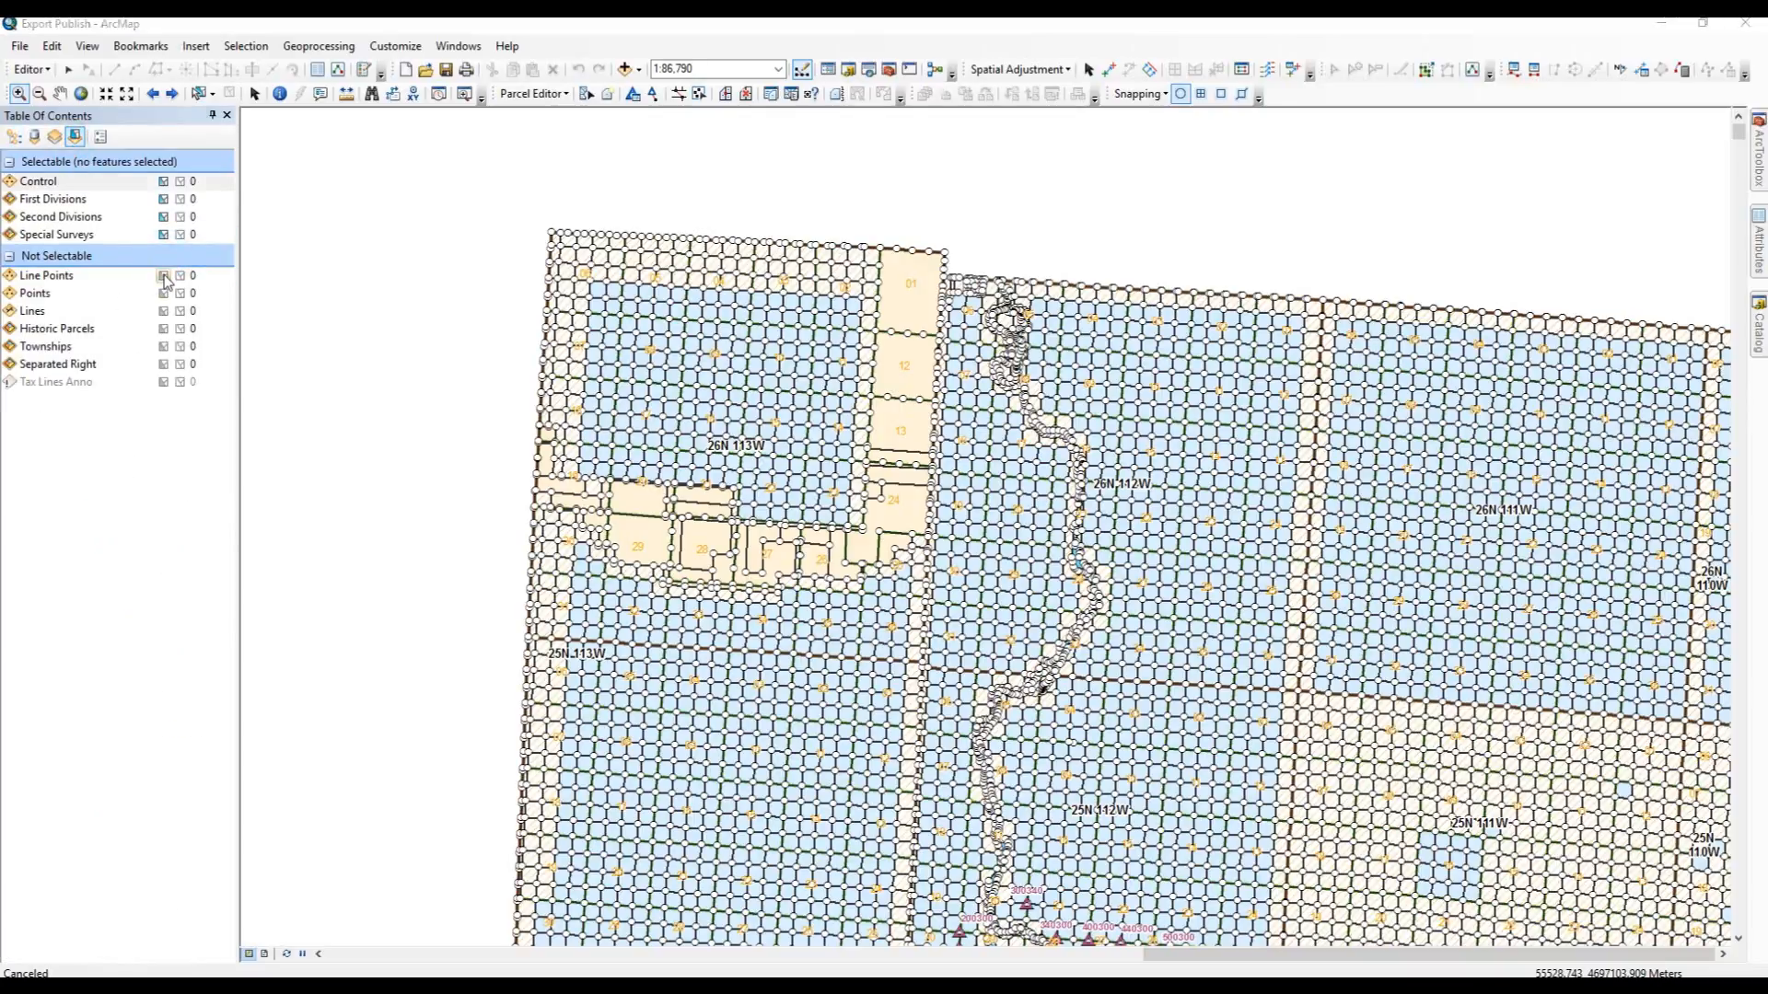
{"action": "left_click", "coordinate": [164, 274]}
{"action": "left_click", "coordinate": [164, 292]}
{"action": "left_click", "coordinate": [164, 310]}
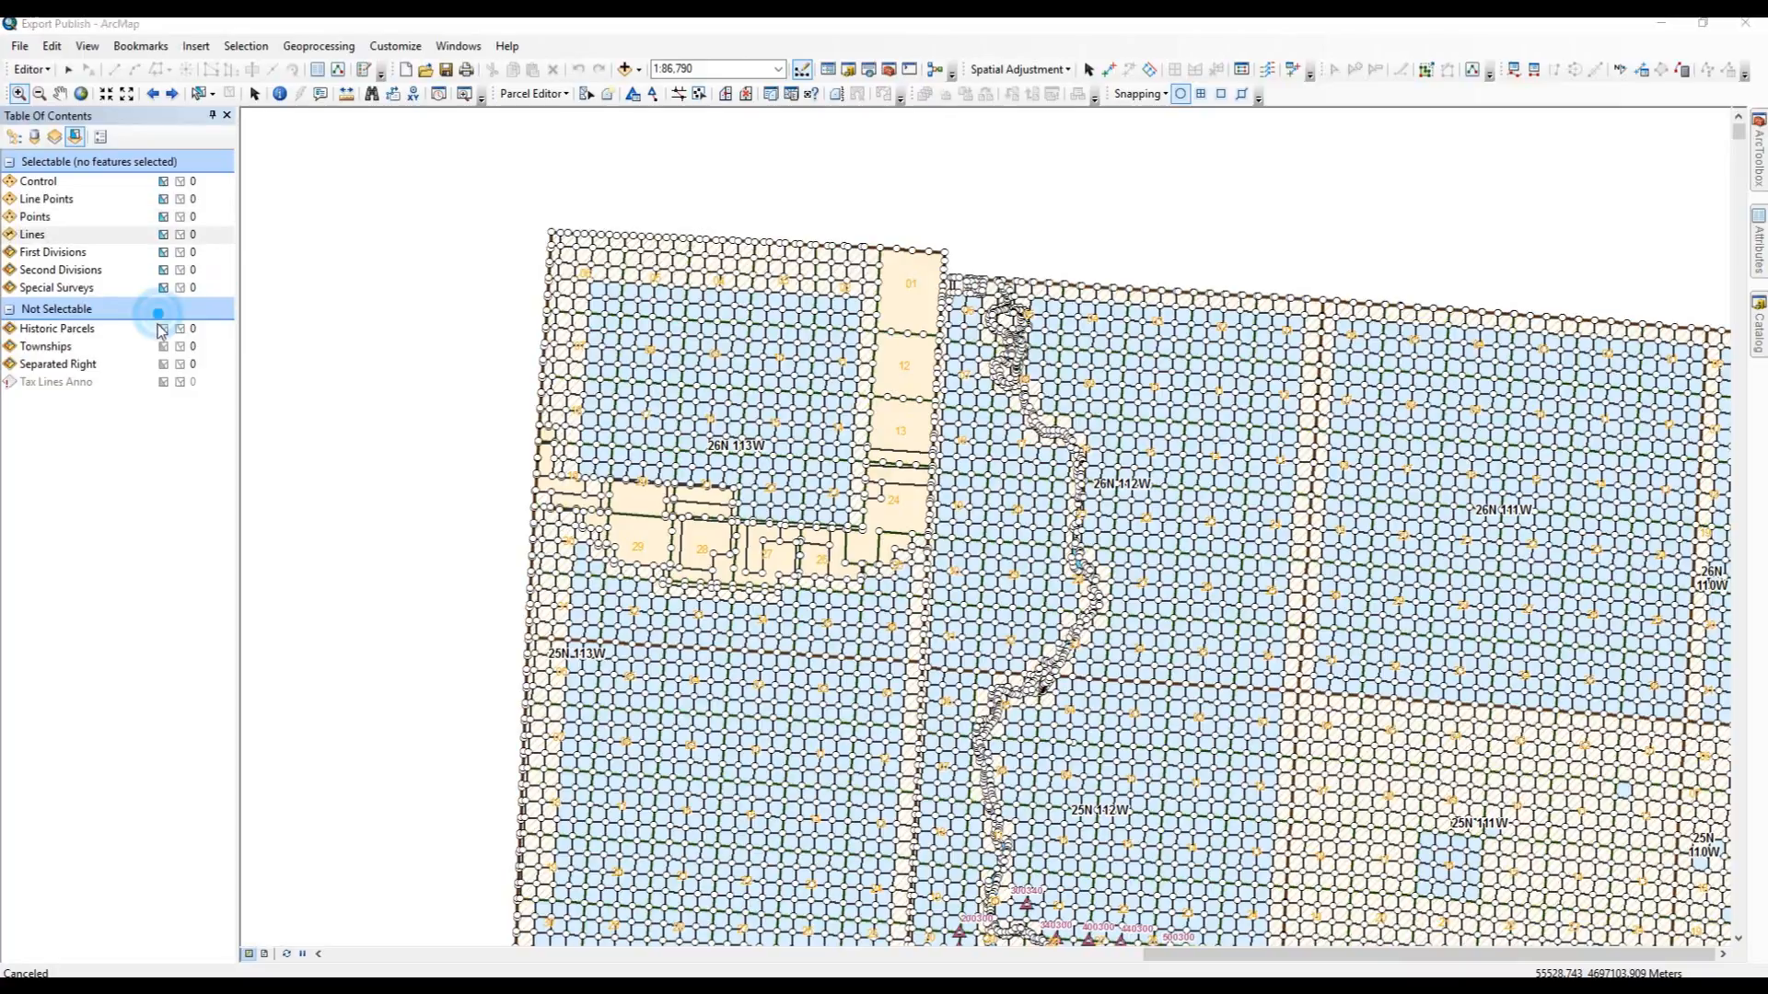
{"action": "left_click", "coordinate": [164, 329]}
{"action": "left_click", "coordinate": [163, 347]}
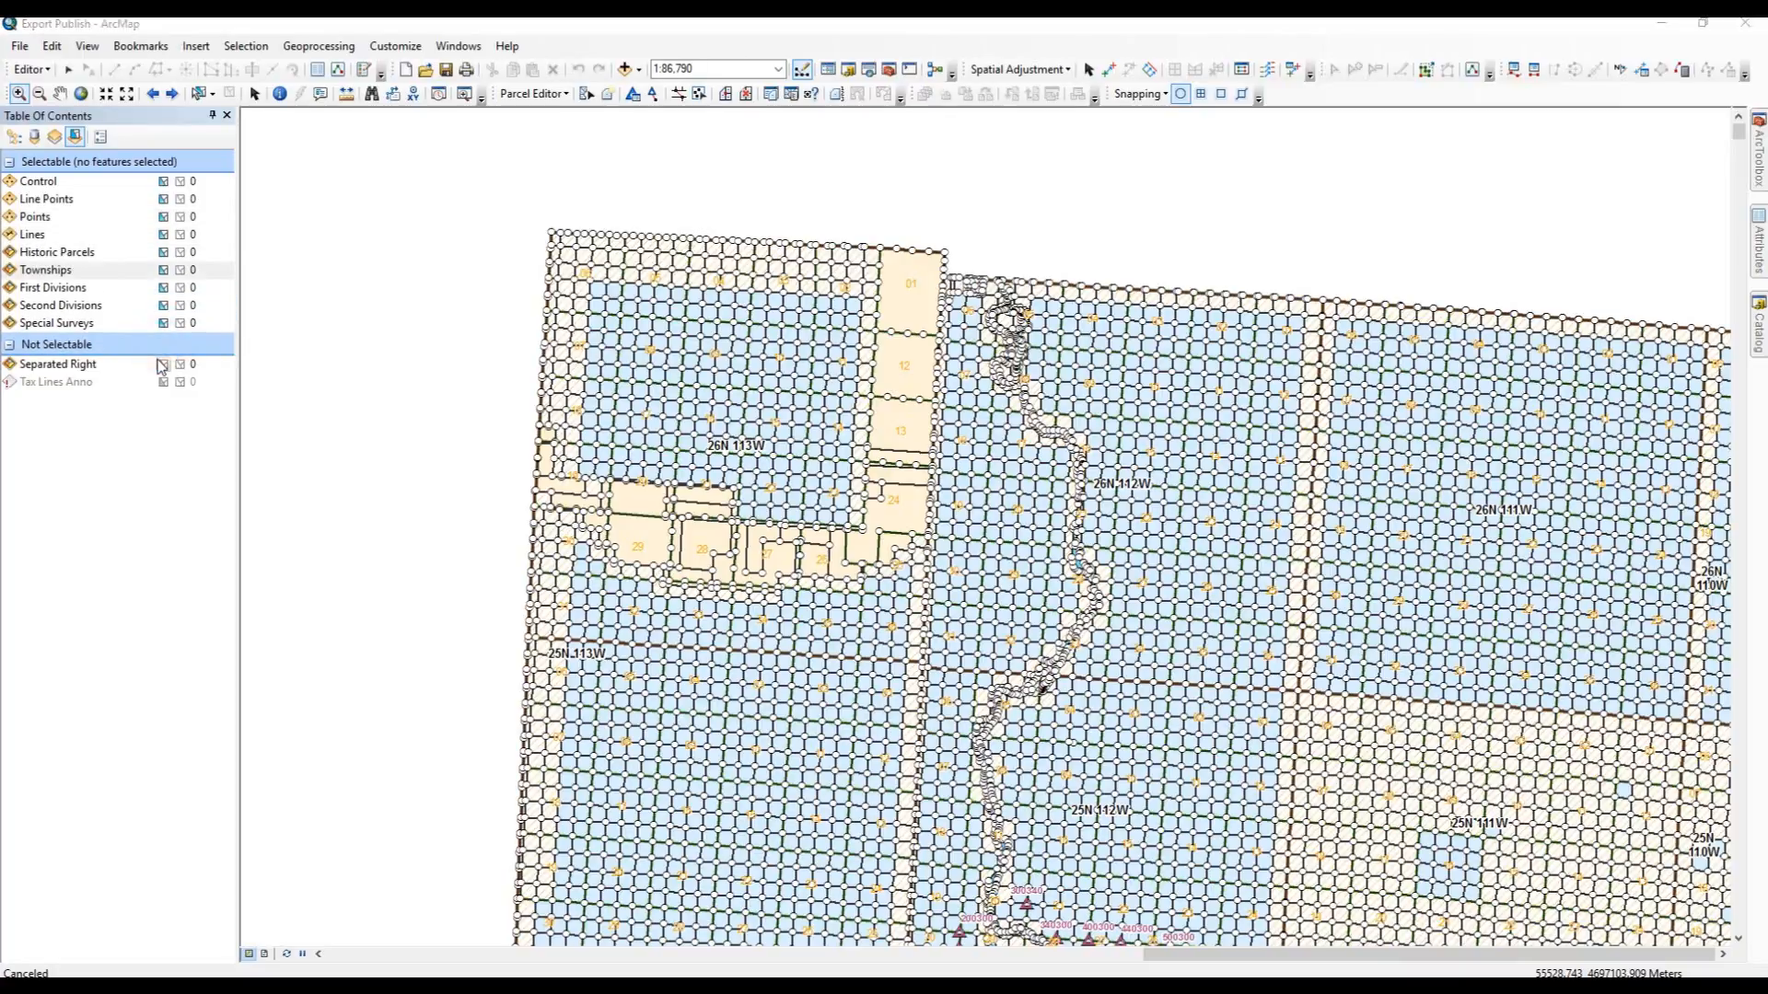
{"action": "left_click", "coordinate": [164, 363]}
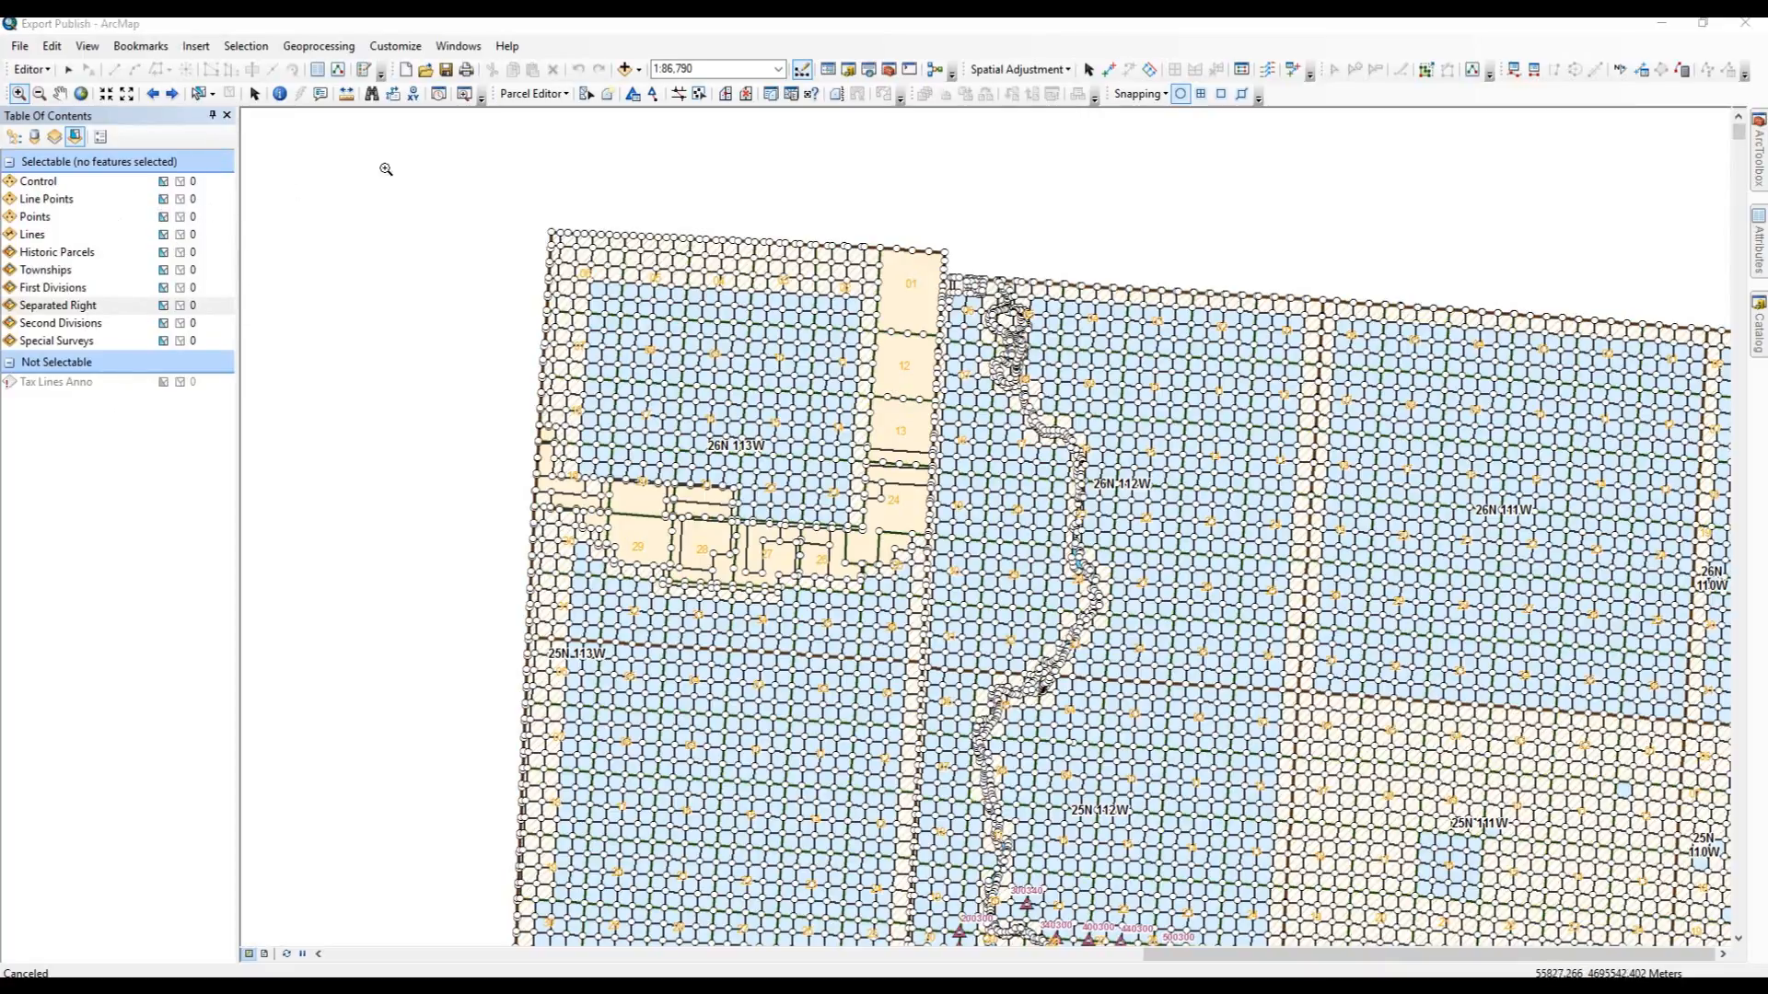
Select all parcel fabric features in an area covering townships 26N 113W and 26N 112W with the parcel selection tool
{"action": "left_click", "coordinate": [588, 101]}
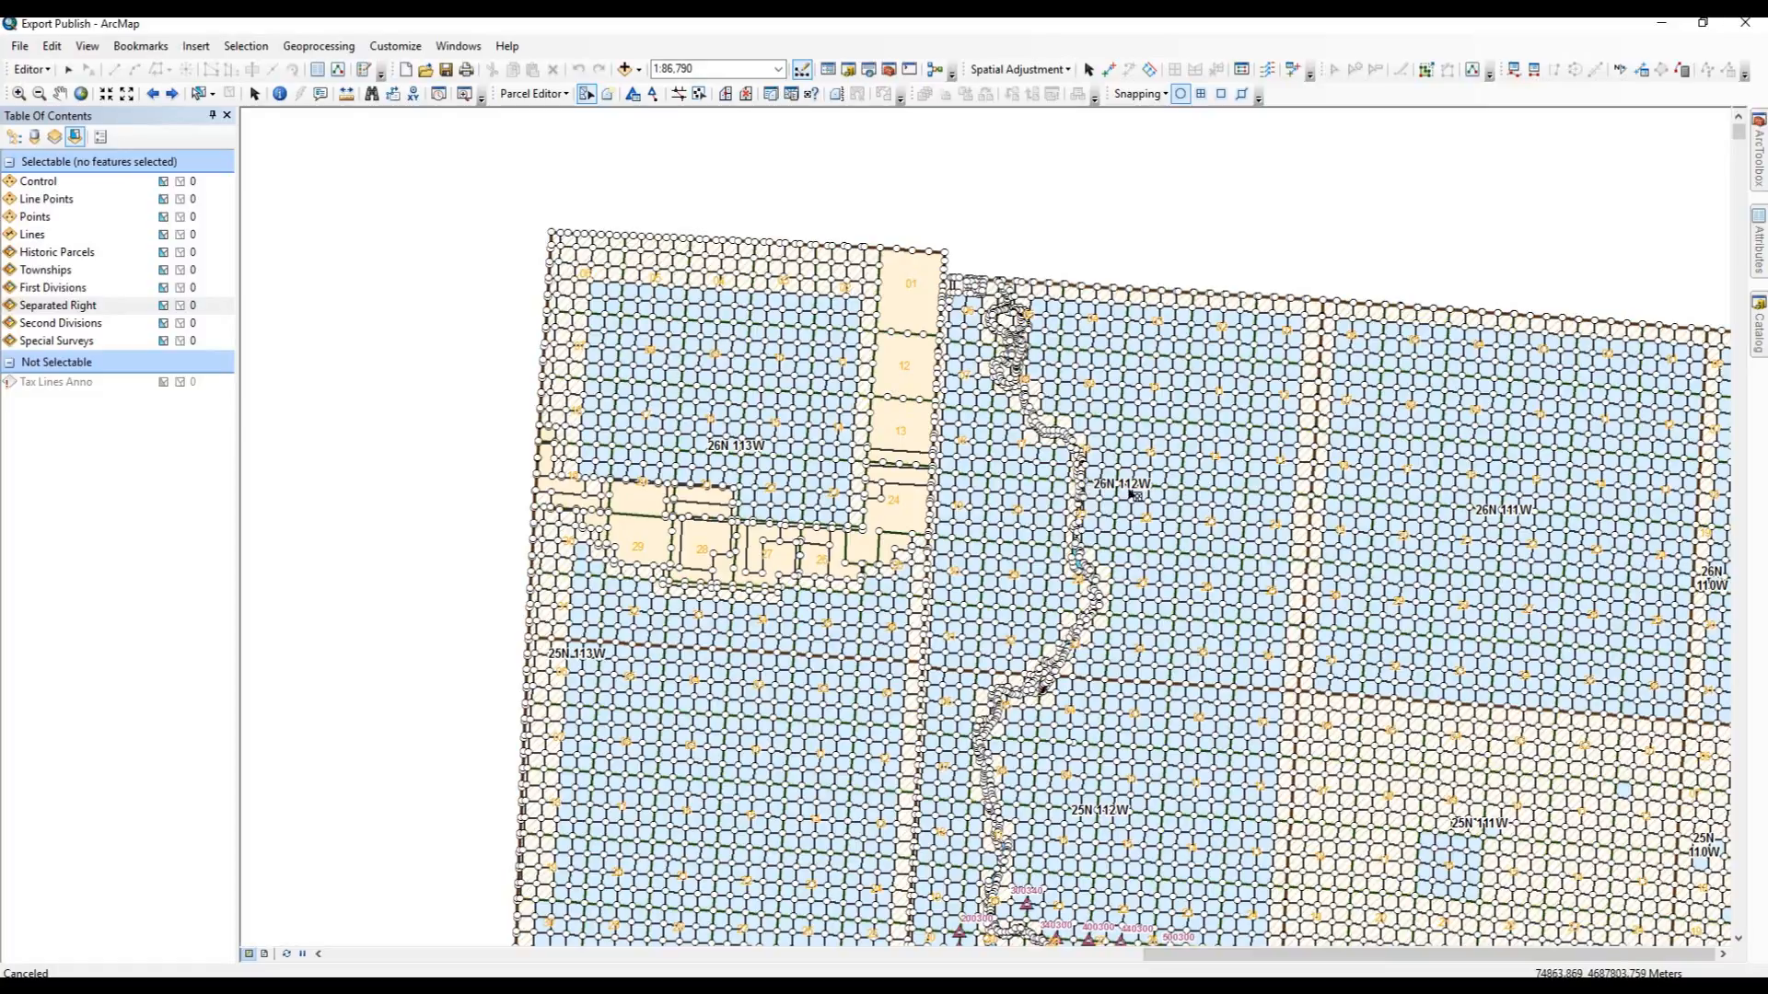
{"action": "left_click", "coordinate": [471, 189]}
{"action": "left_click_drag", "start_coordinate": [551, 739], "coordinate": [1331, 709]}
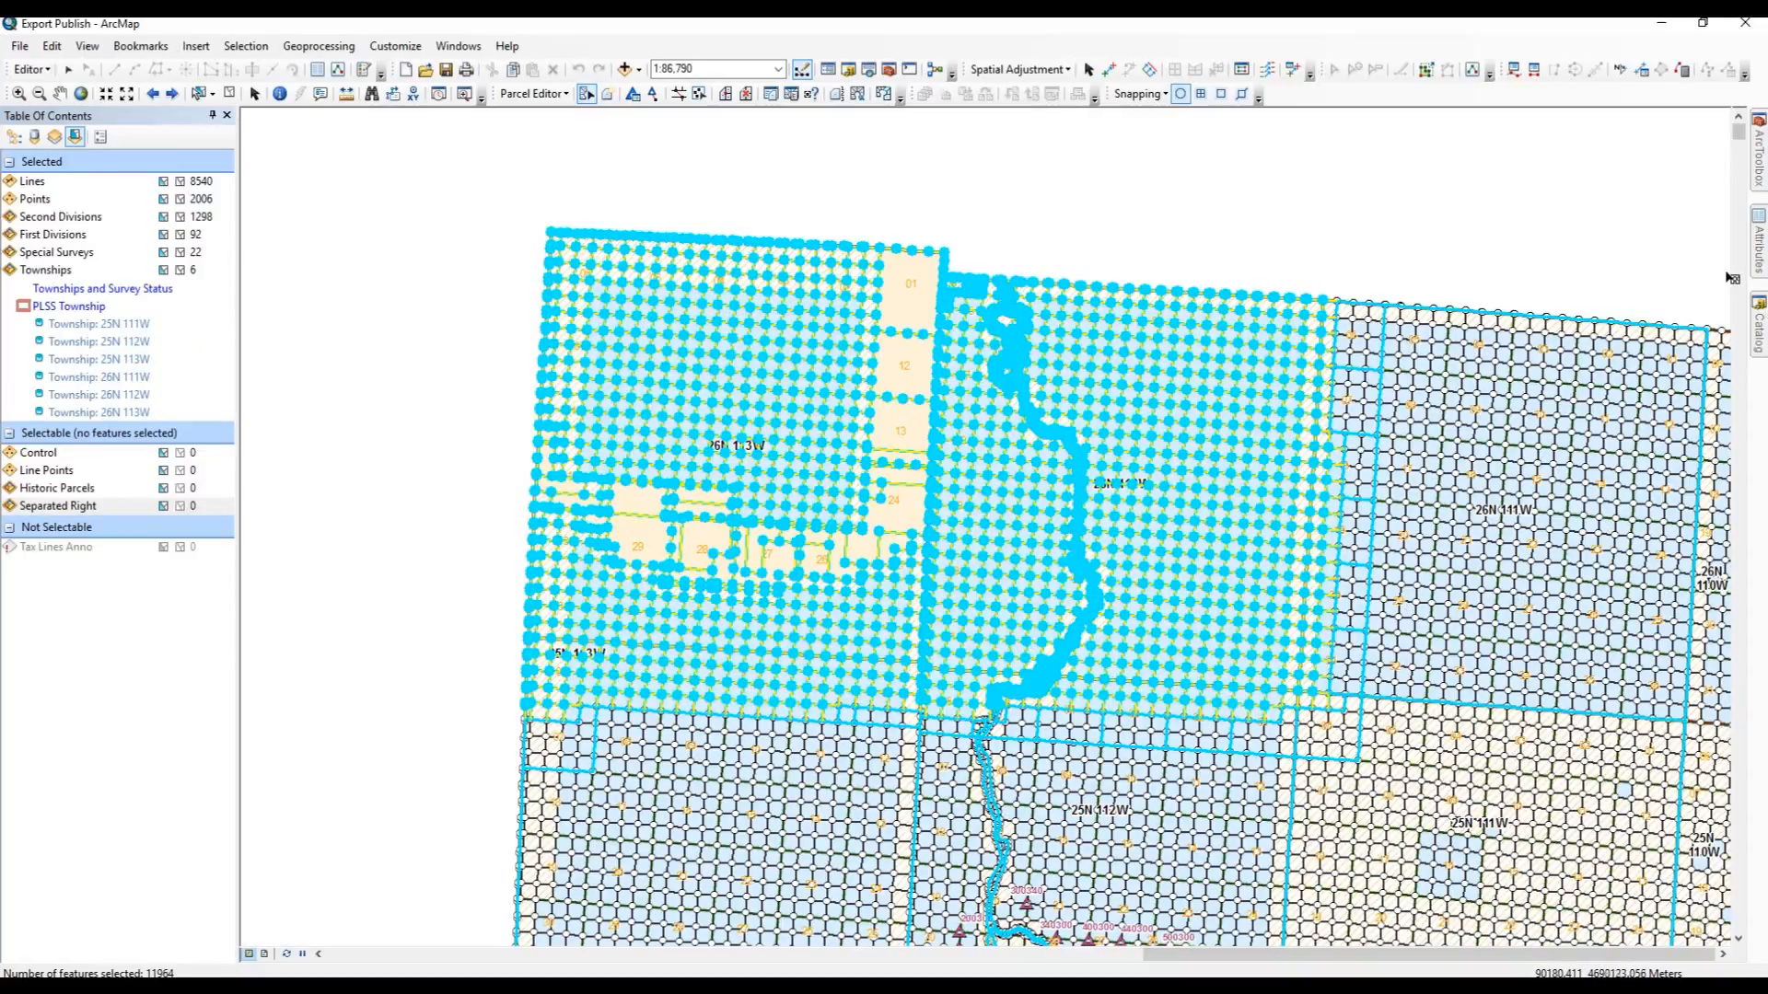
Start the Copy Parcel Fabric geoprocessing tool and choose WYParcelFabric as the input parcels
{"action": "left_click", "coordinate": [1759, 157]}
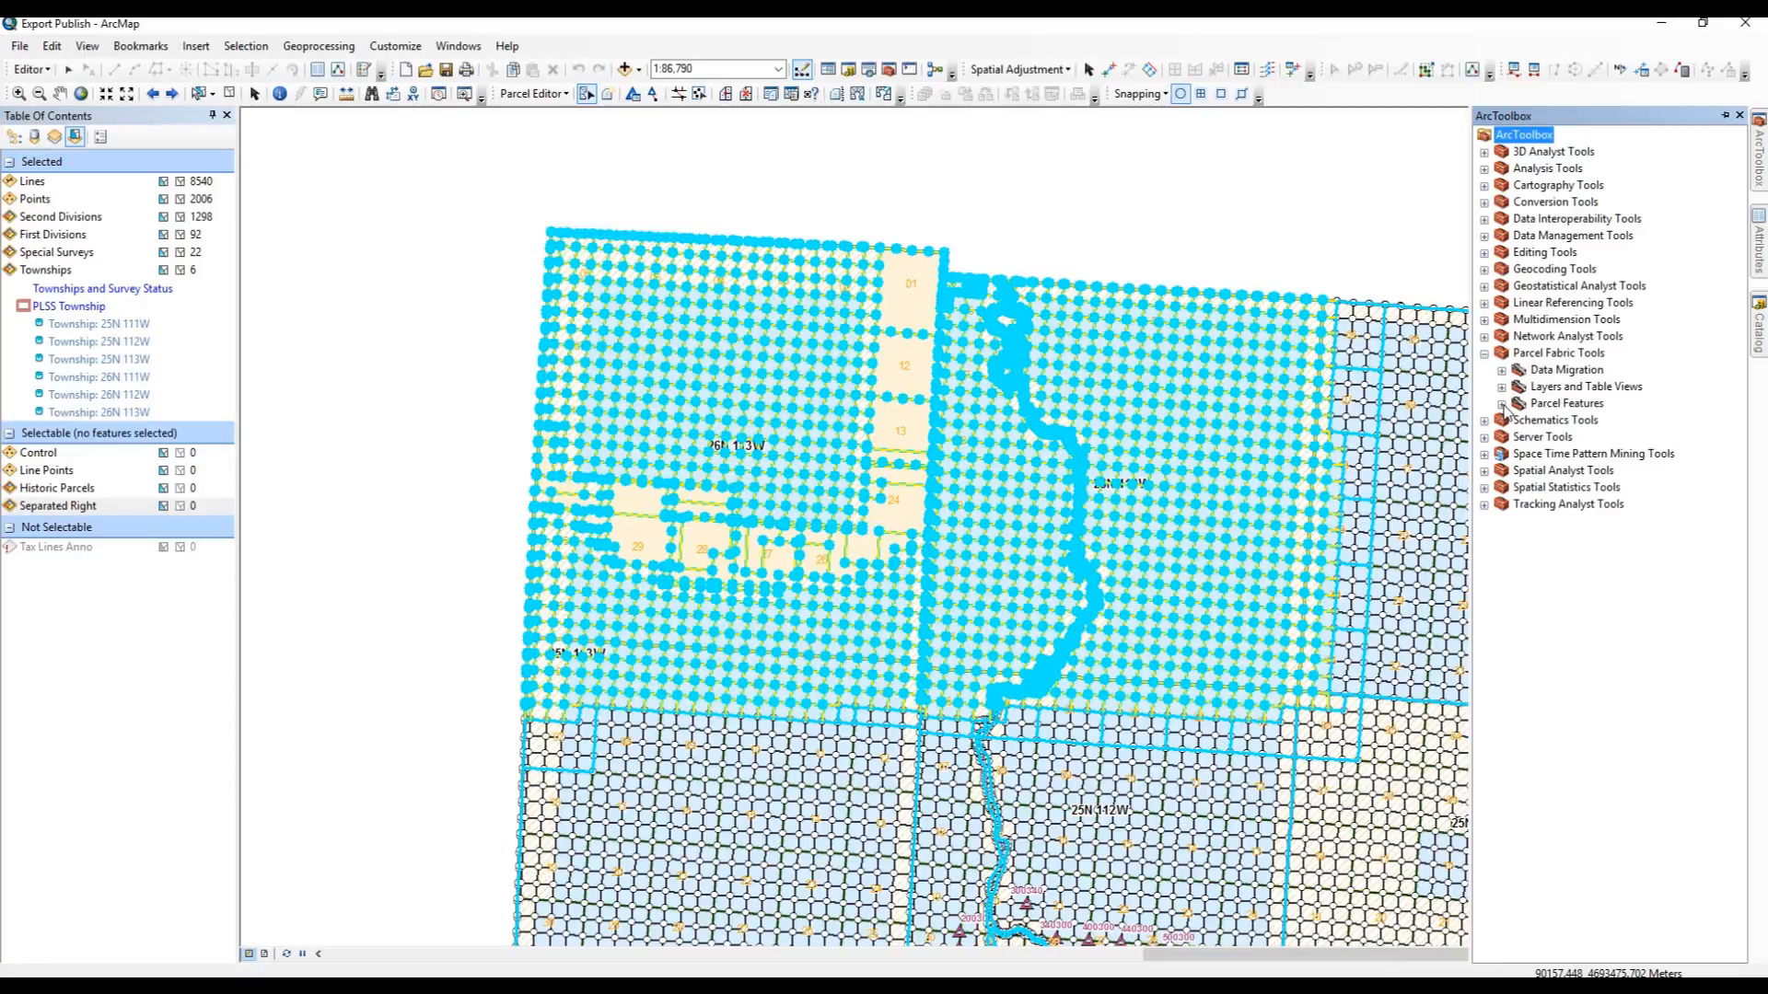
{"action": "left_click", "coordinate": [1502, 406]}
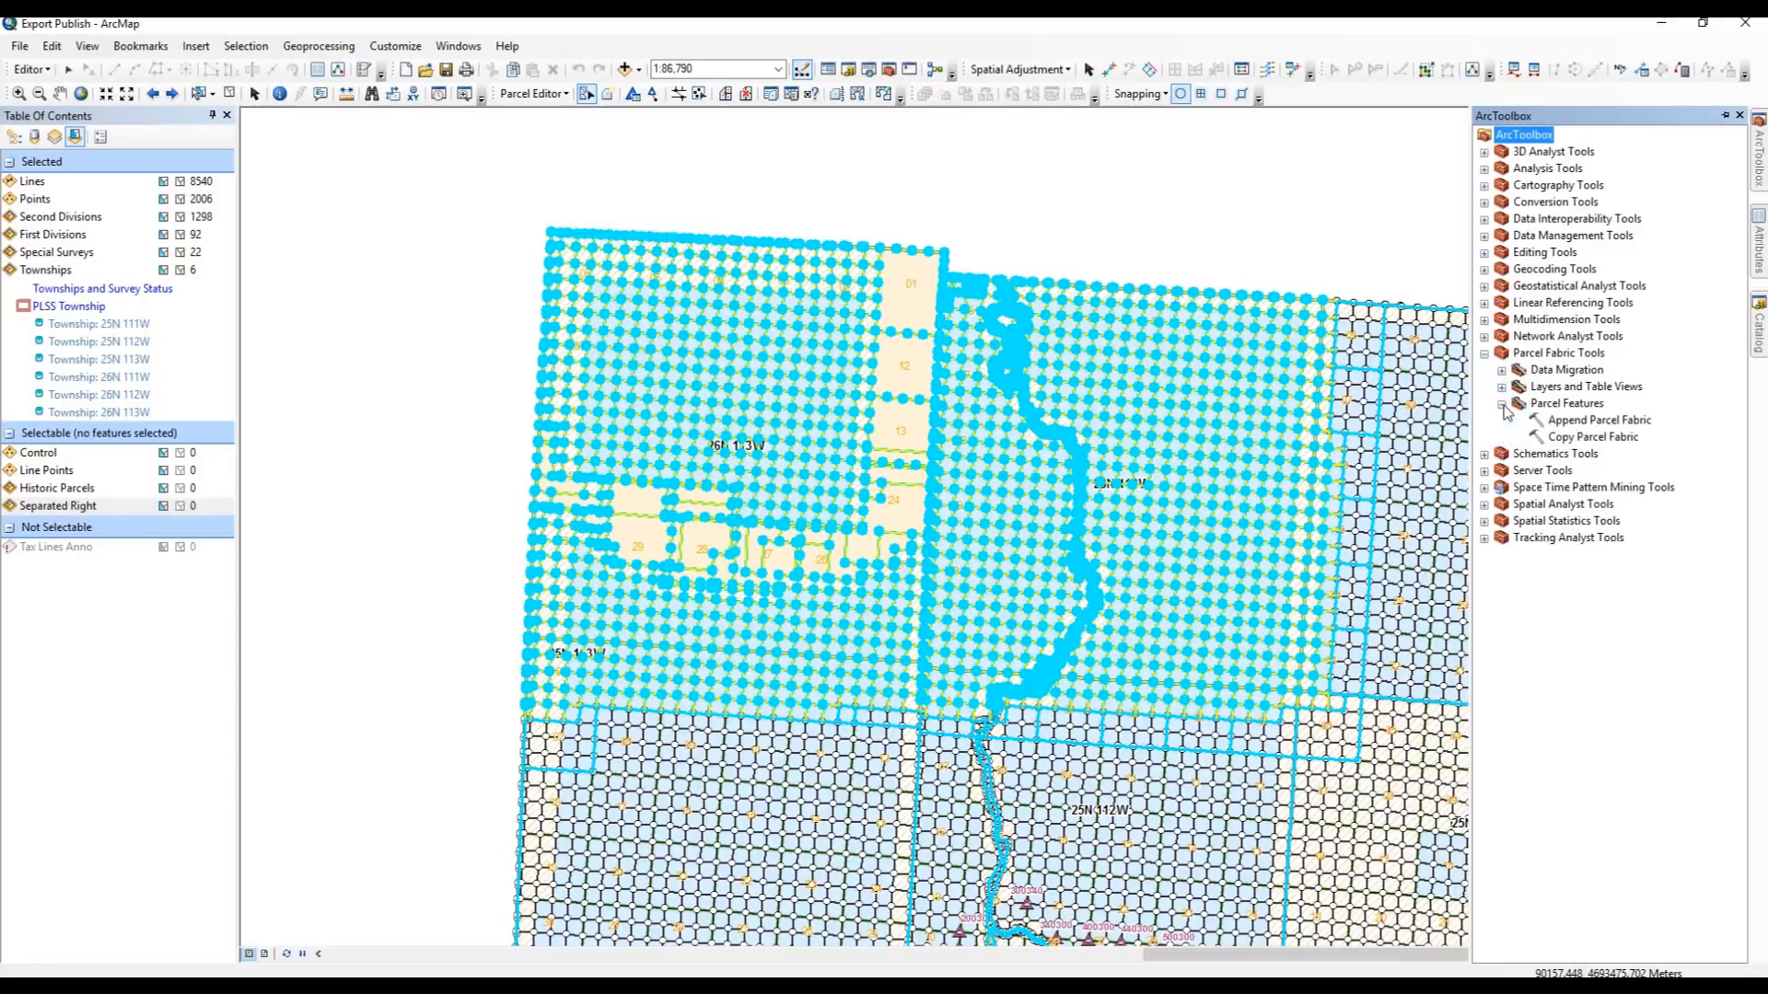
{"action": "left_click", "coordinate": [1571, 439]}
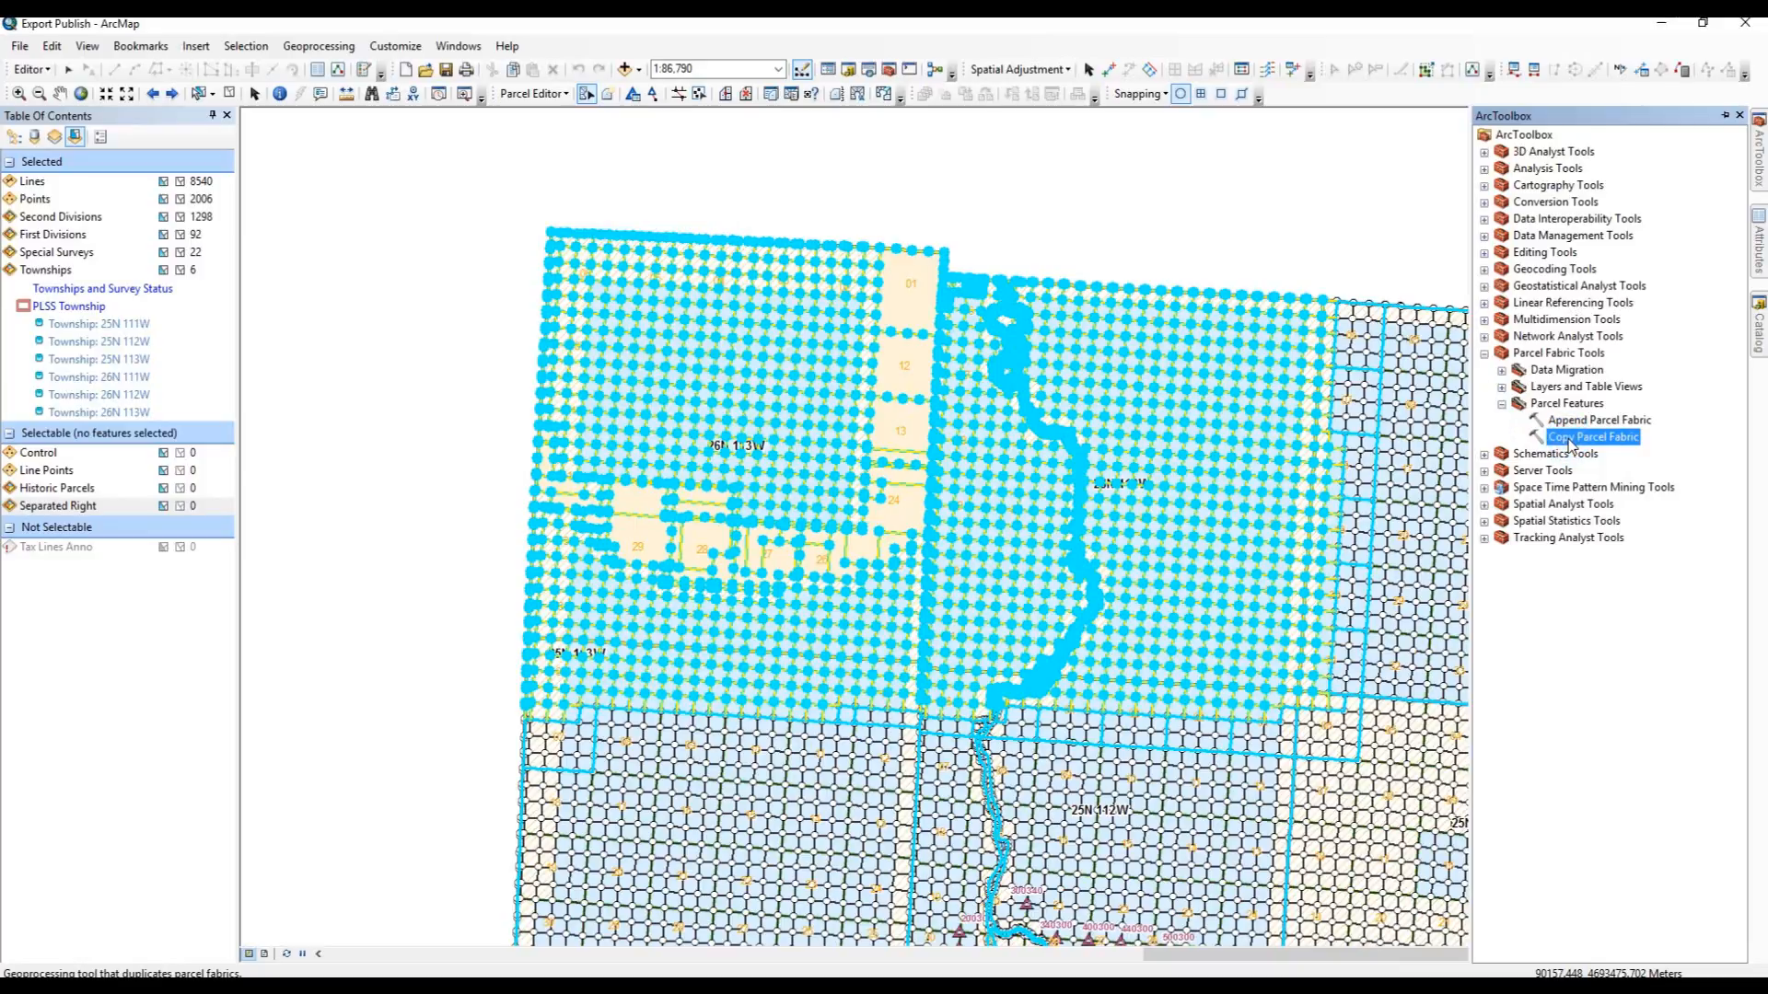
{"action": "double_click", "coordinate": [1571, 439]}
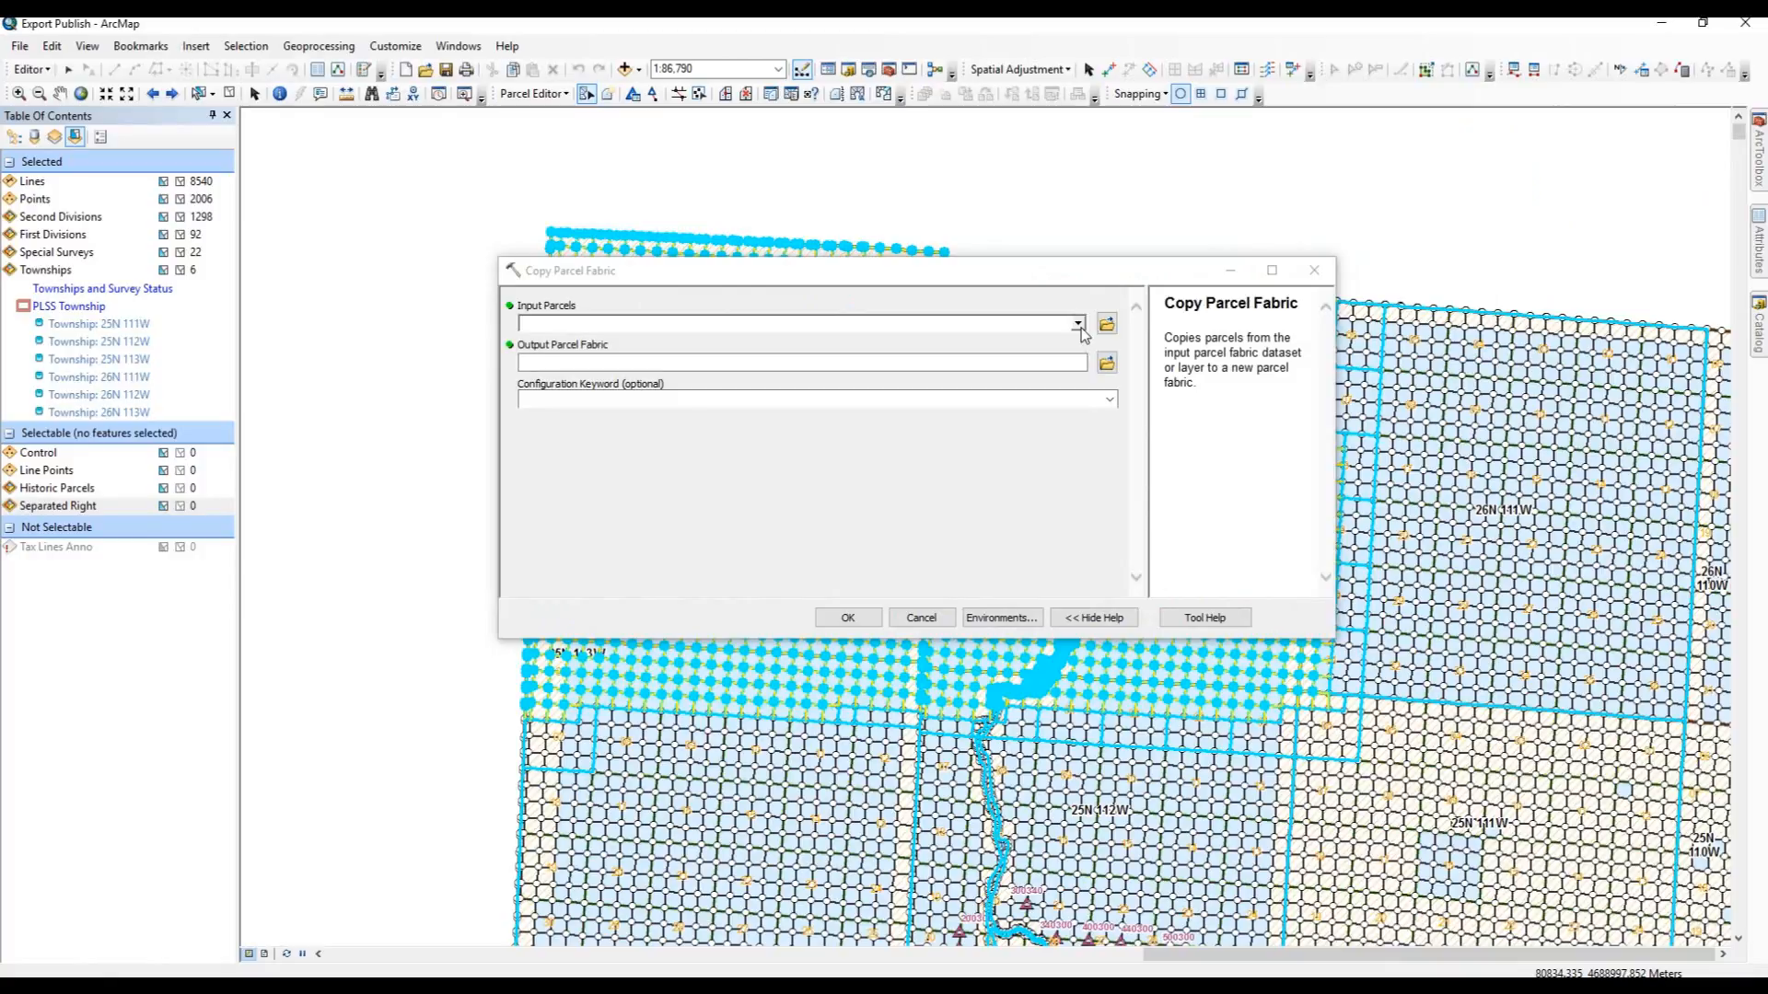
{"action": "left_click", "coordinate": [1078, 324]}
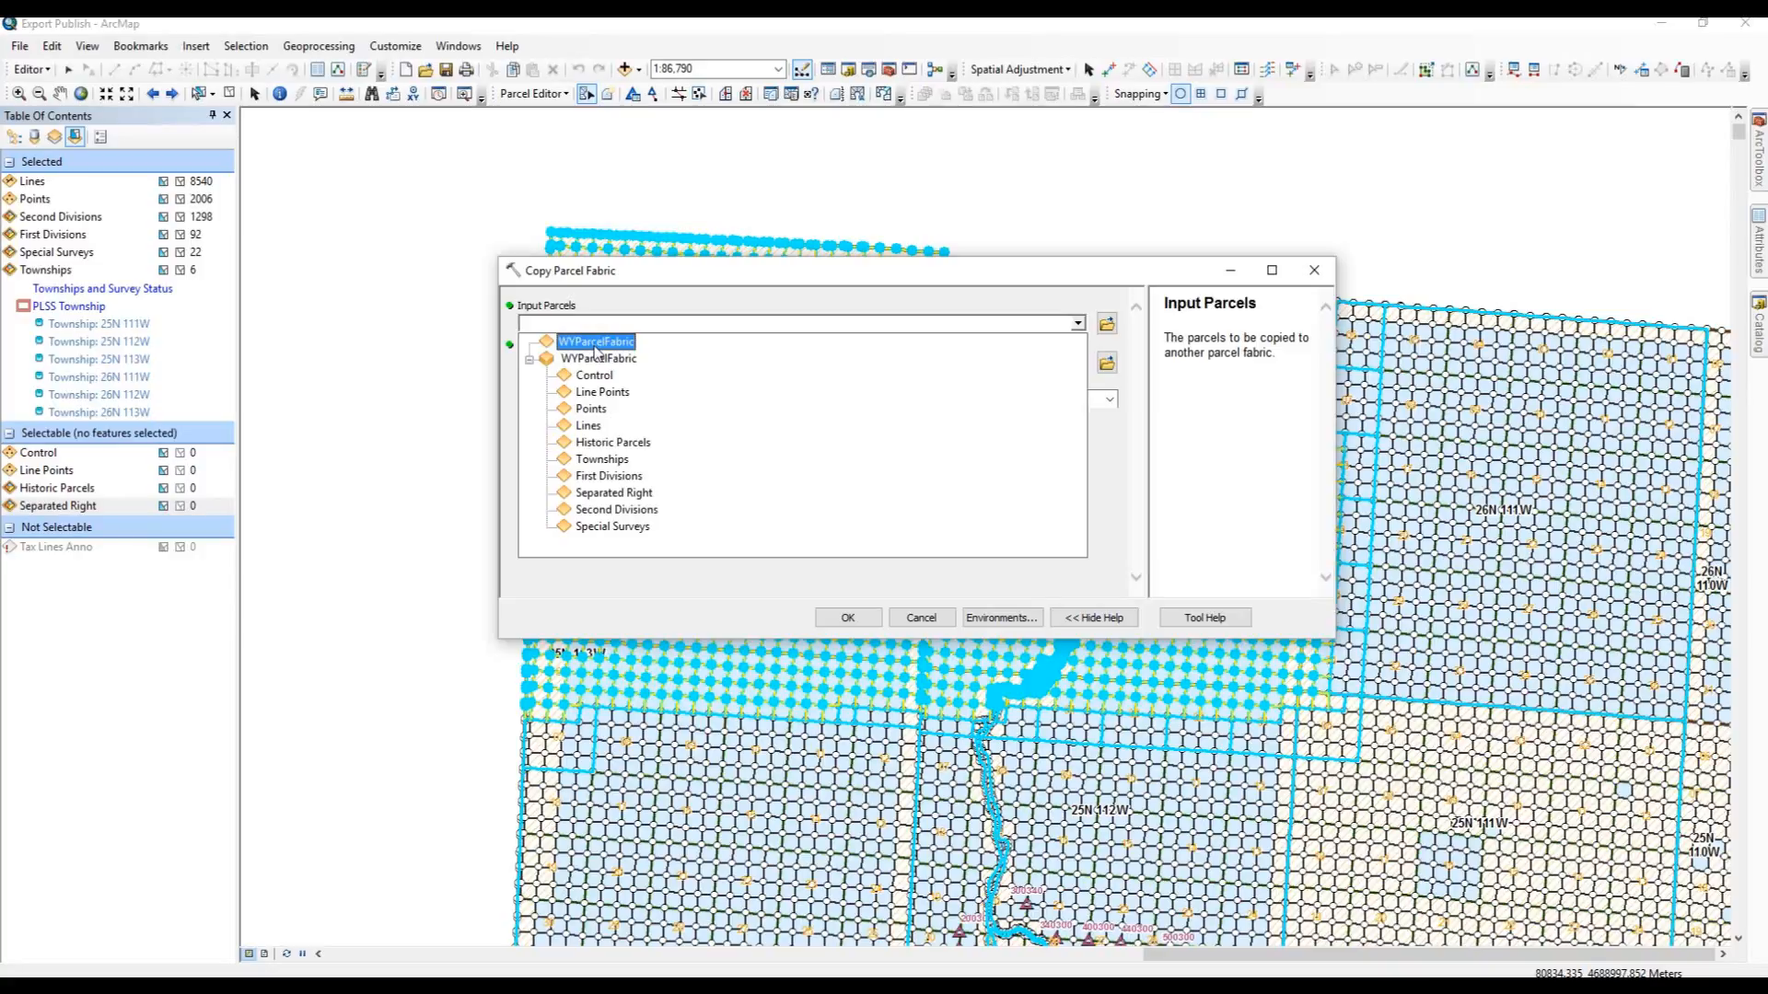
{"action": "left_click", "coordinate": [595, 344]}
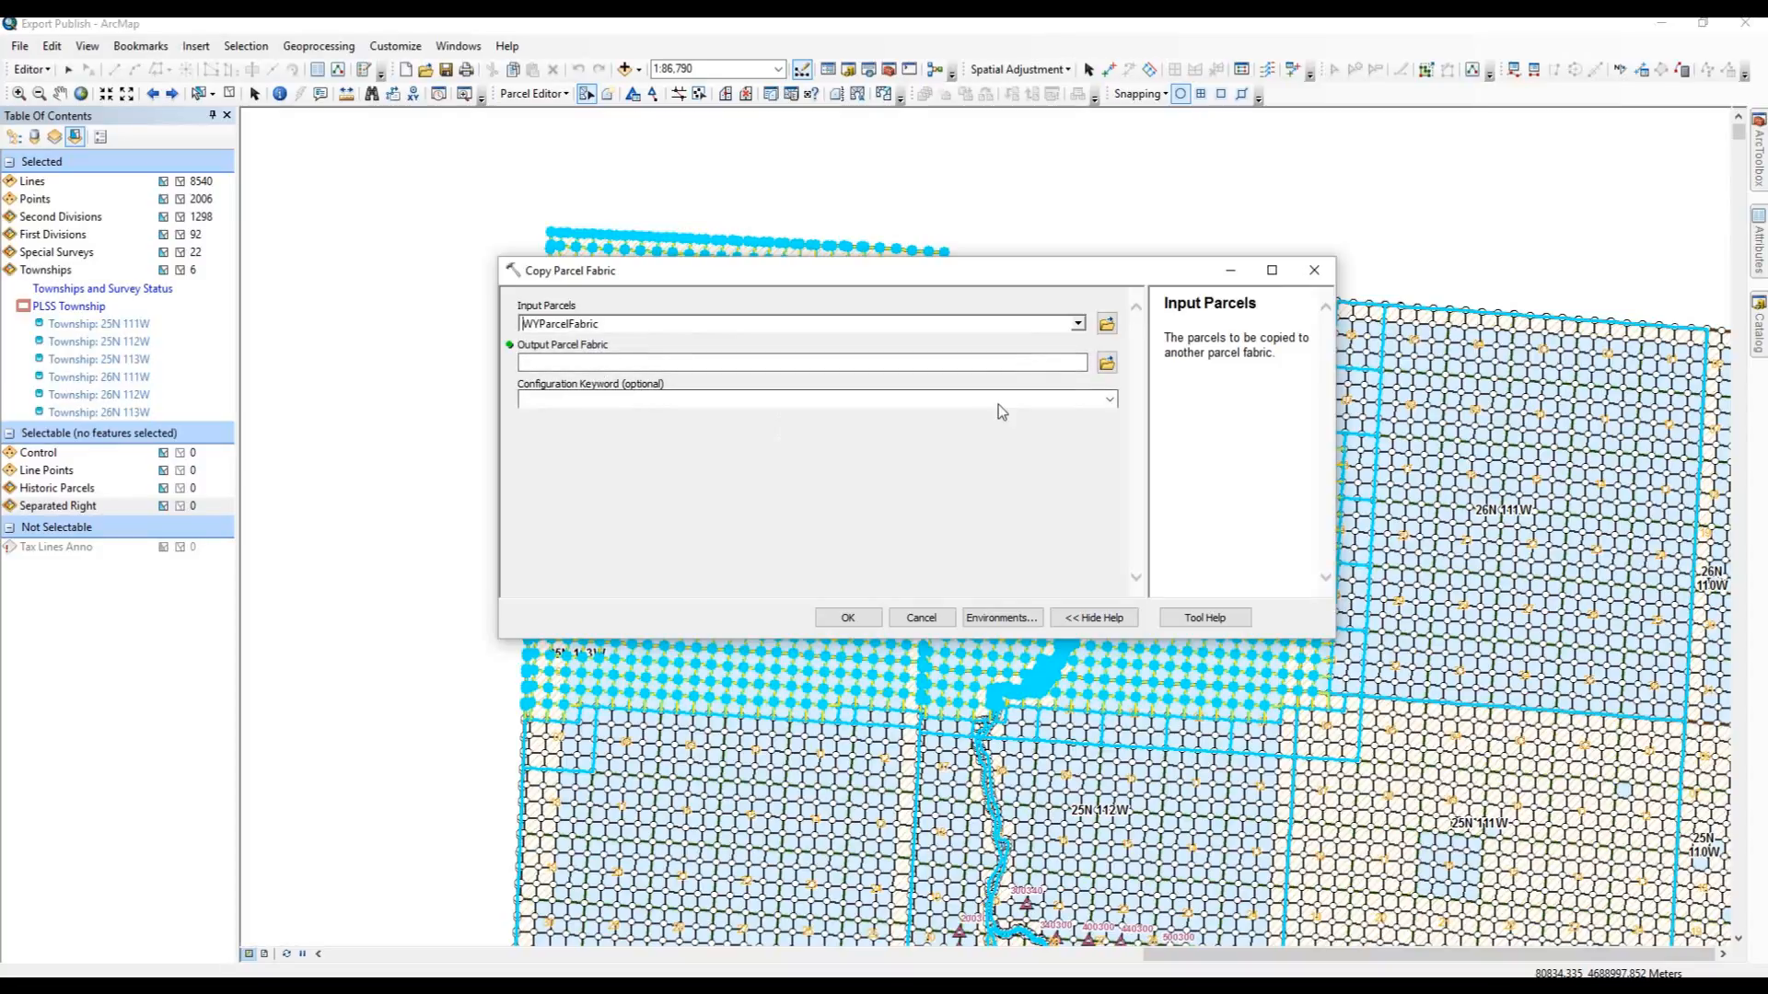
Set the output parcel fabric to Export PF in the Wyoming_ParcelFabric dataset of Export.gdb in DGB for video, and run the copy
{"action": "left_click", "coordinate": [1107, 364]}
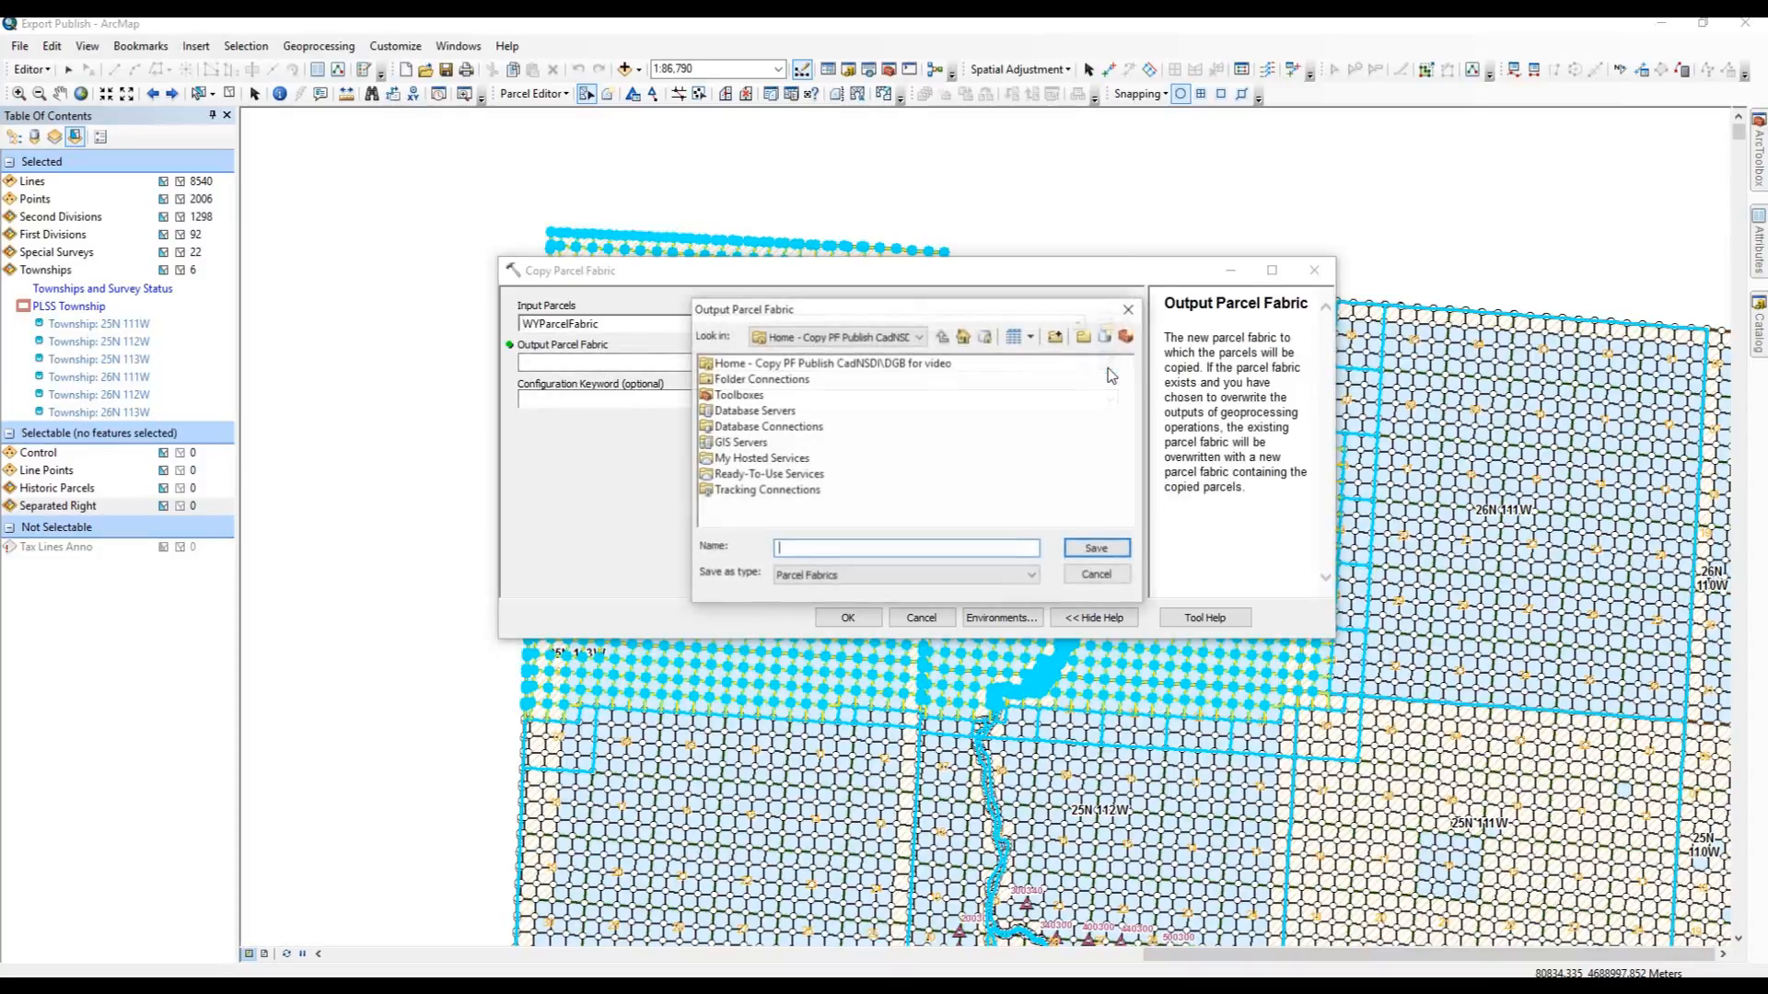
{"action": "double_click", "coordinate": [714, 379]}
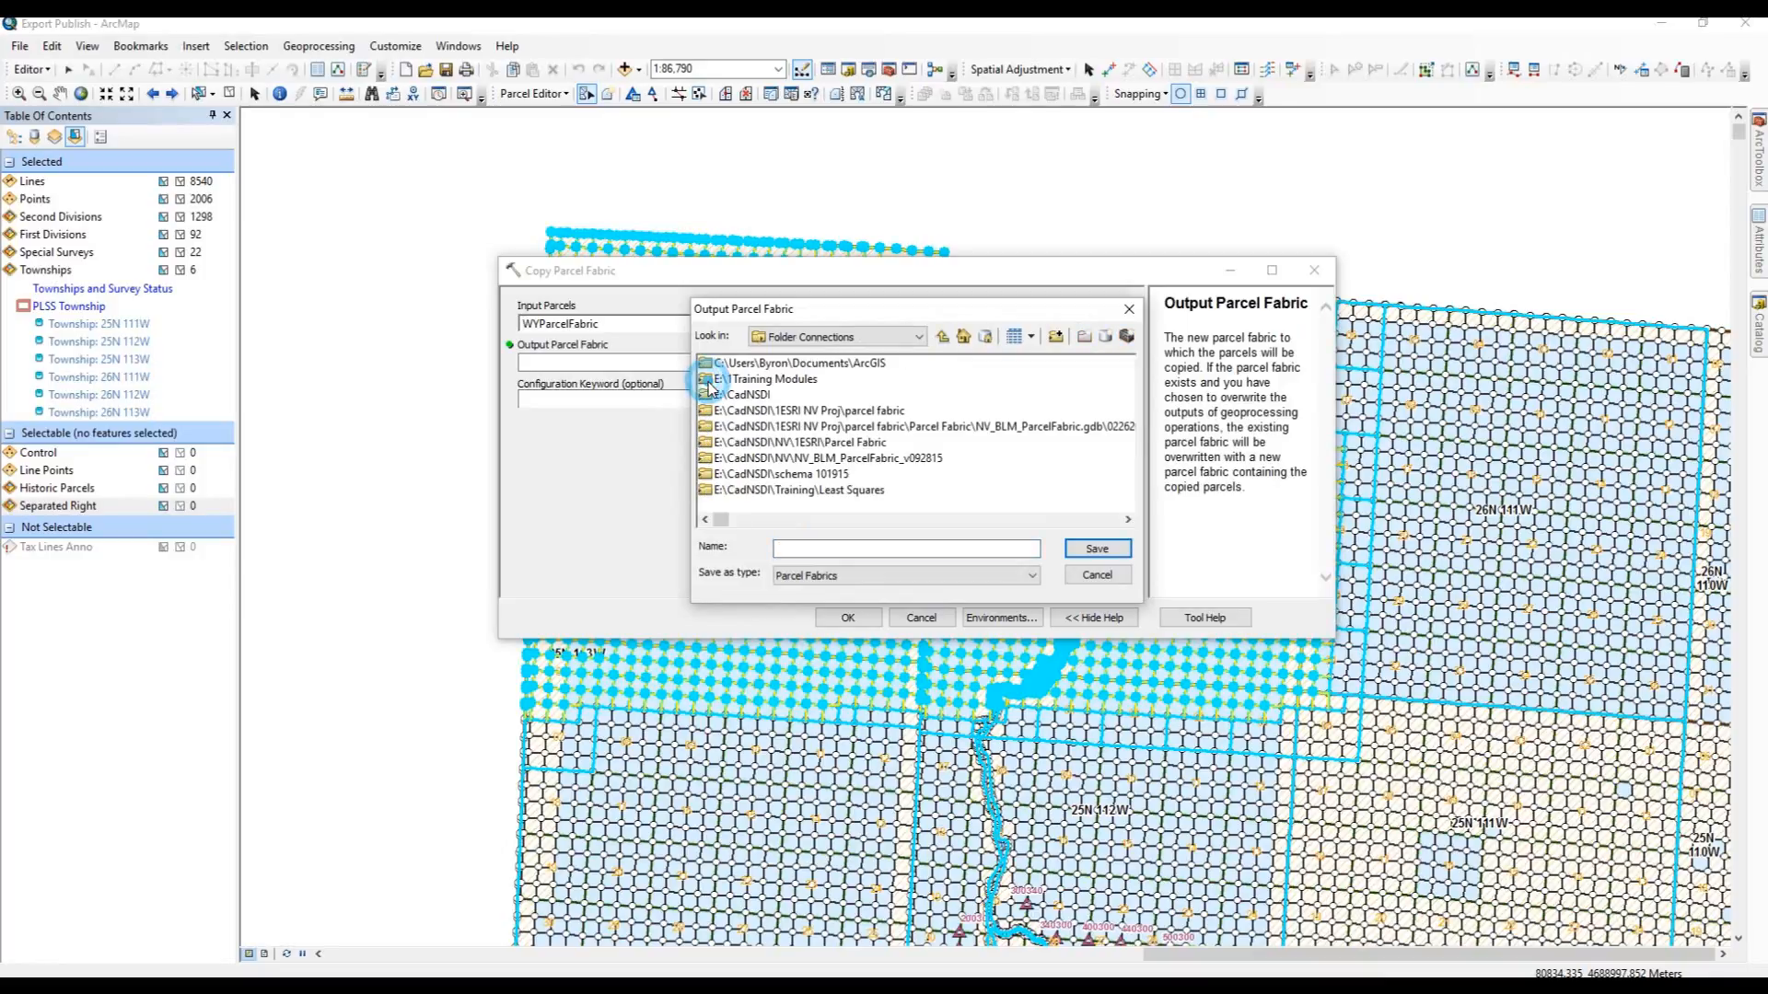
{"action": "double_click", "coordinate": [716, 380]}
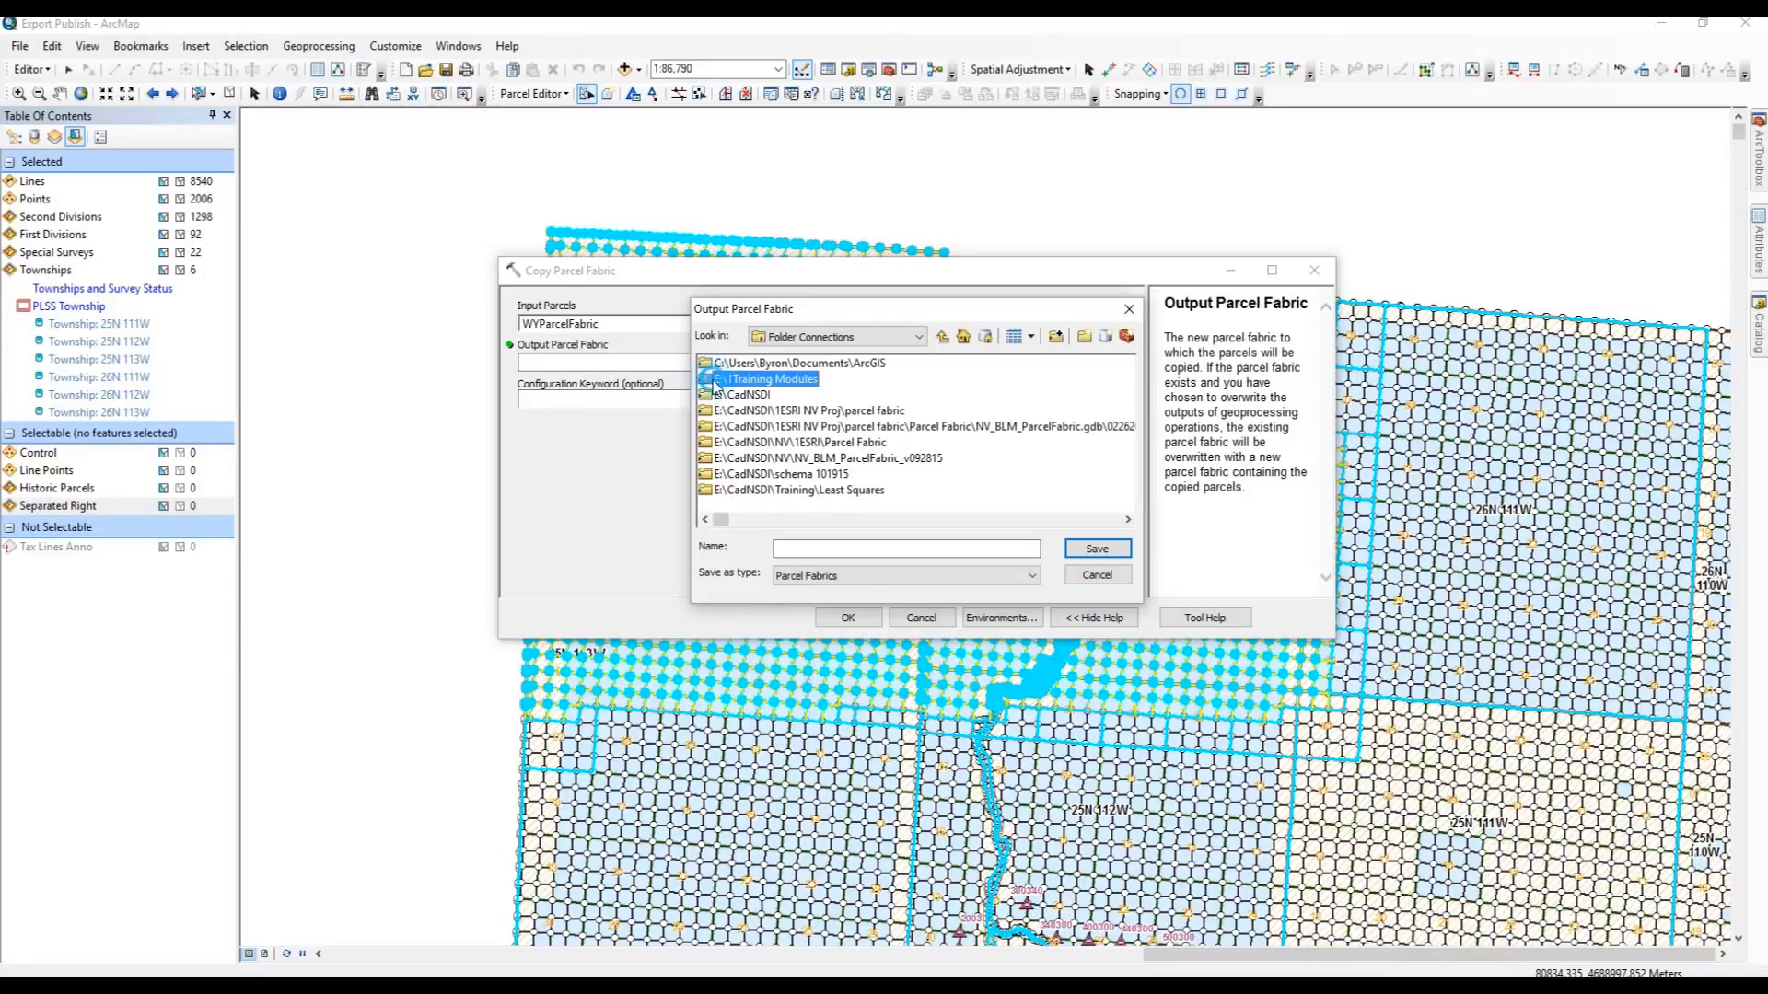
{"action": "double_click", "coordinate": [718, 365]}
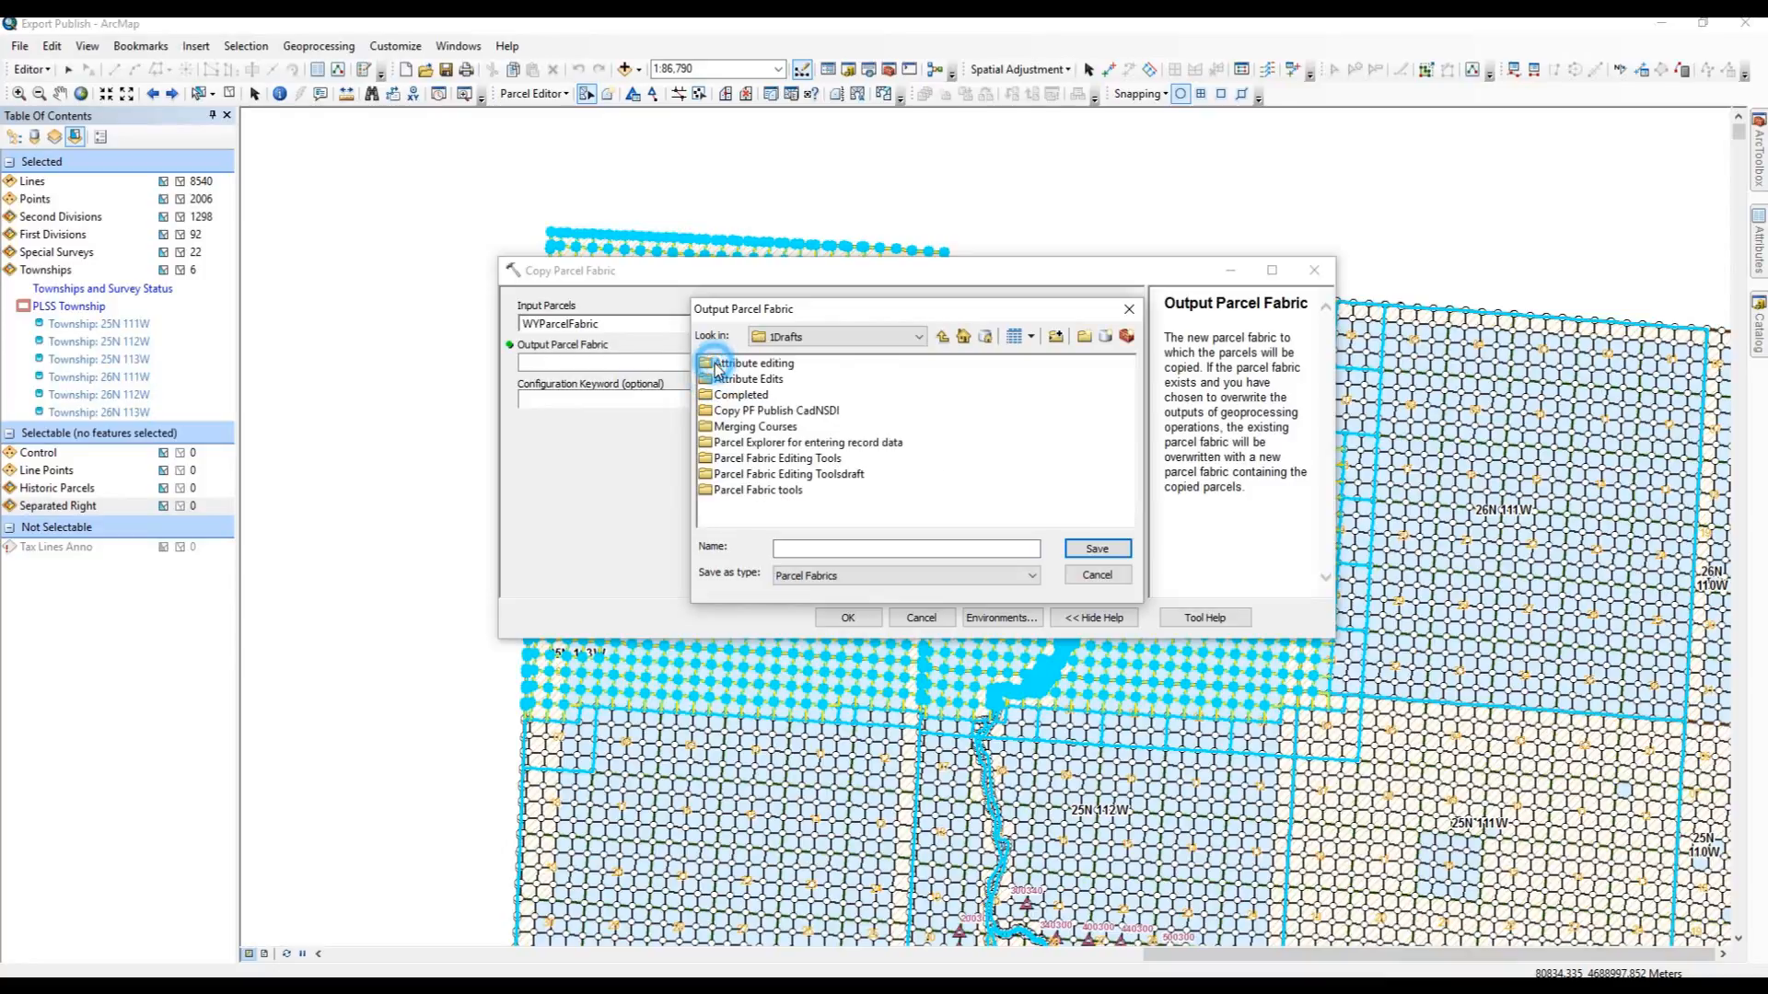
{"action": "double_click", "coordinate": [709, 412]}
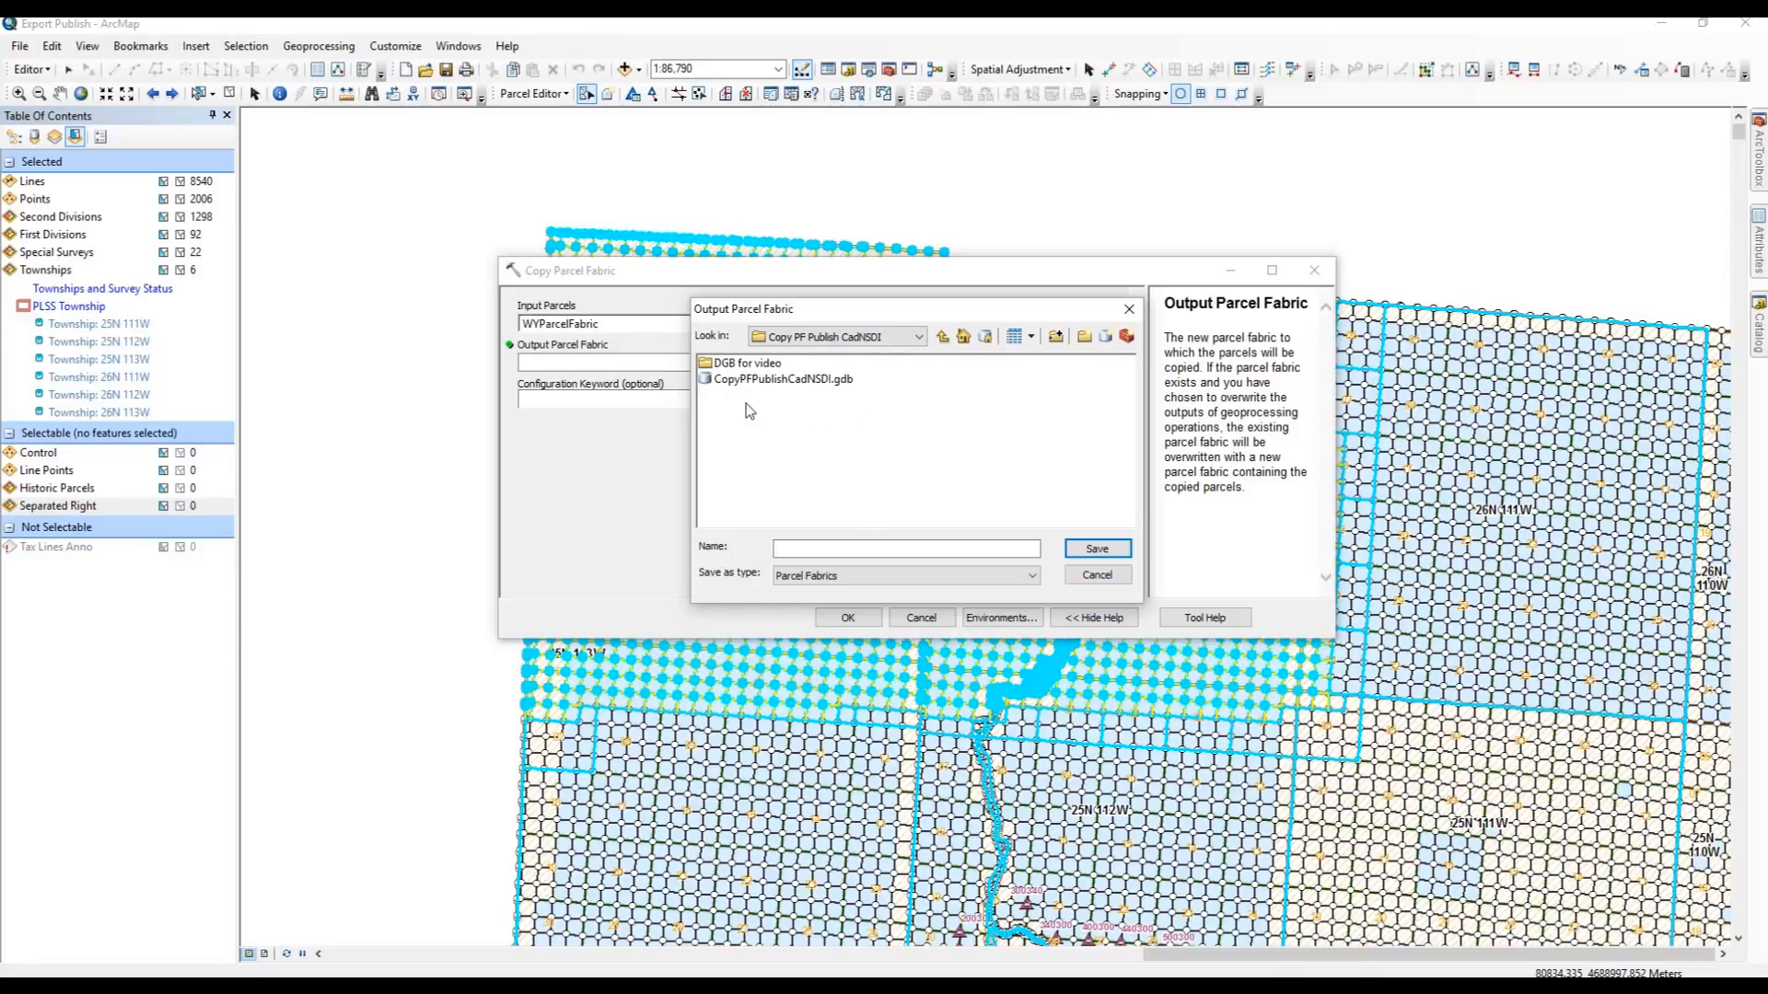
{"action": "double_click", "coordinate": [714, 365]}
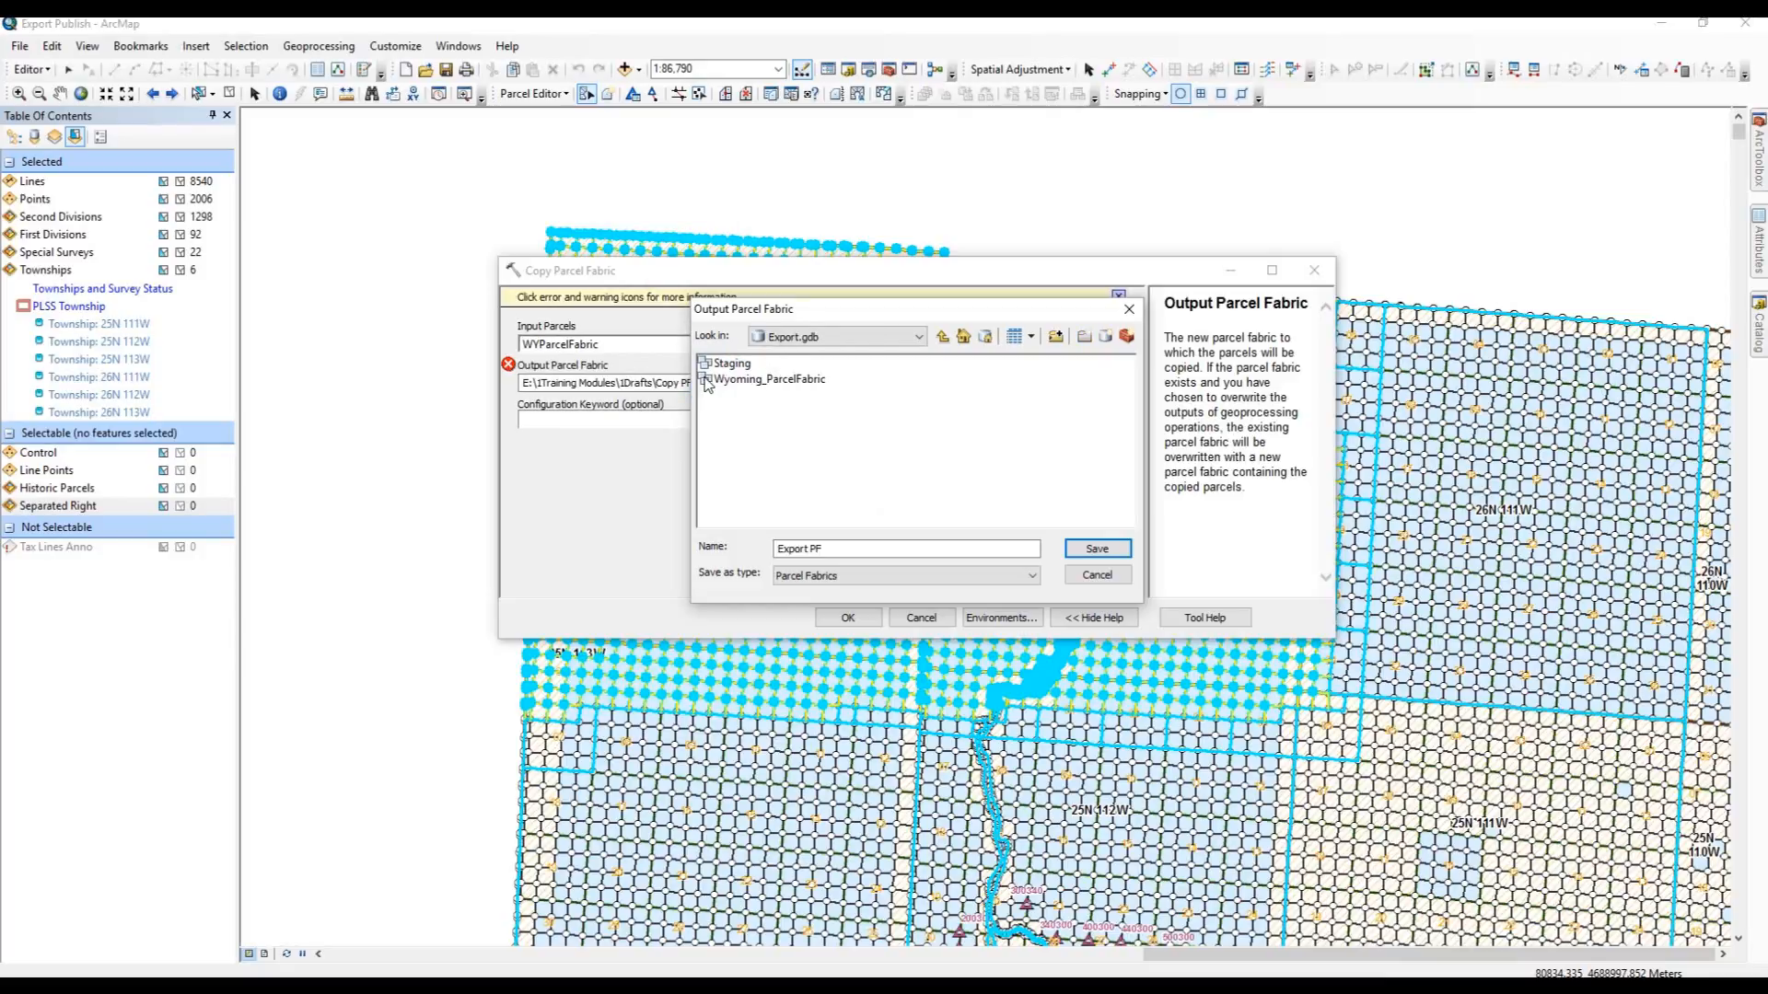
{"action": "left_click", "coordinate": [705, 380]}
{"action": "double_click", "coordinate": [706, 382]}
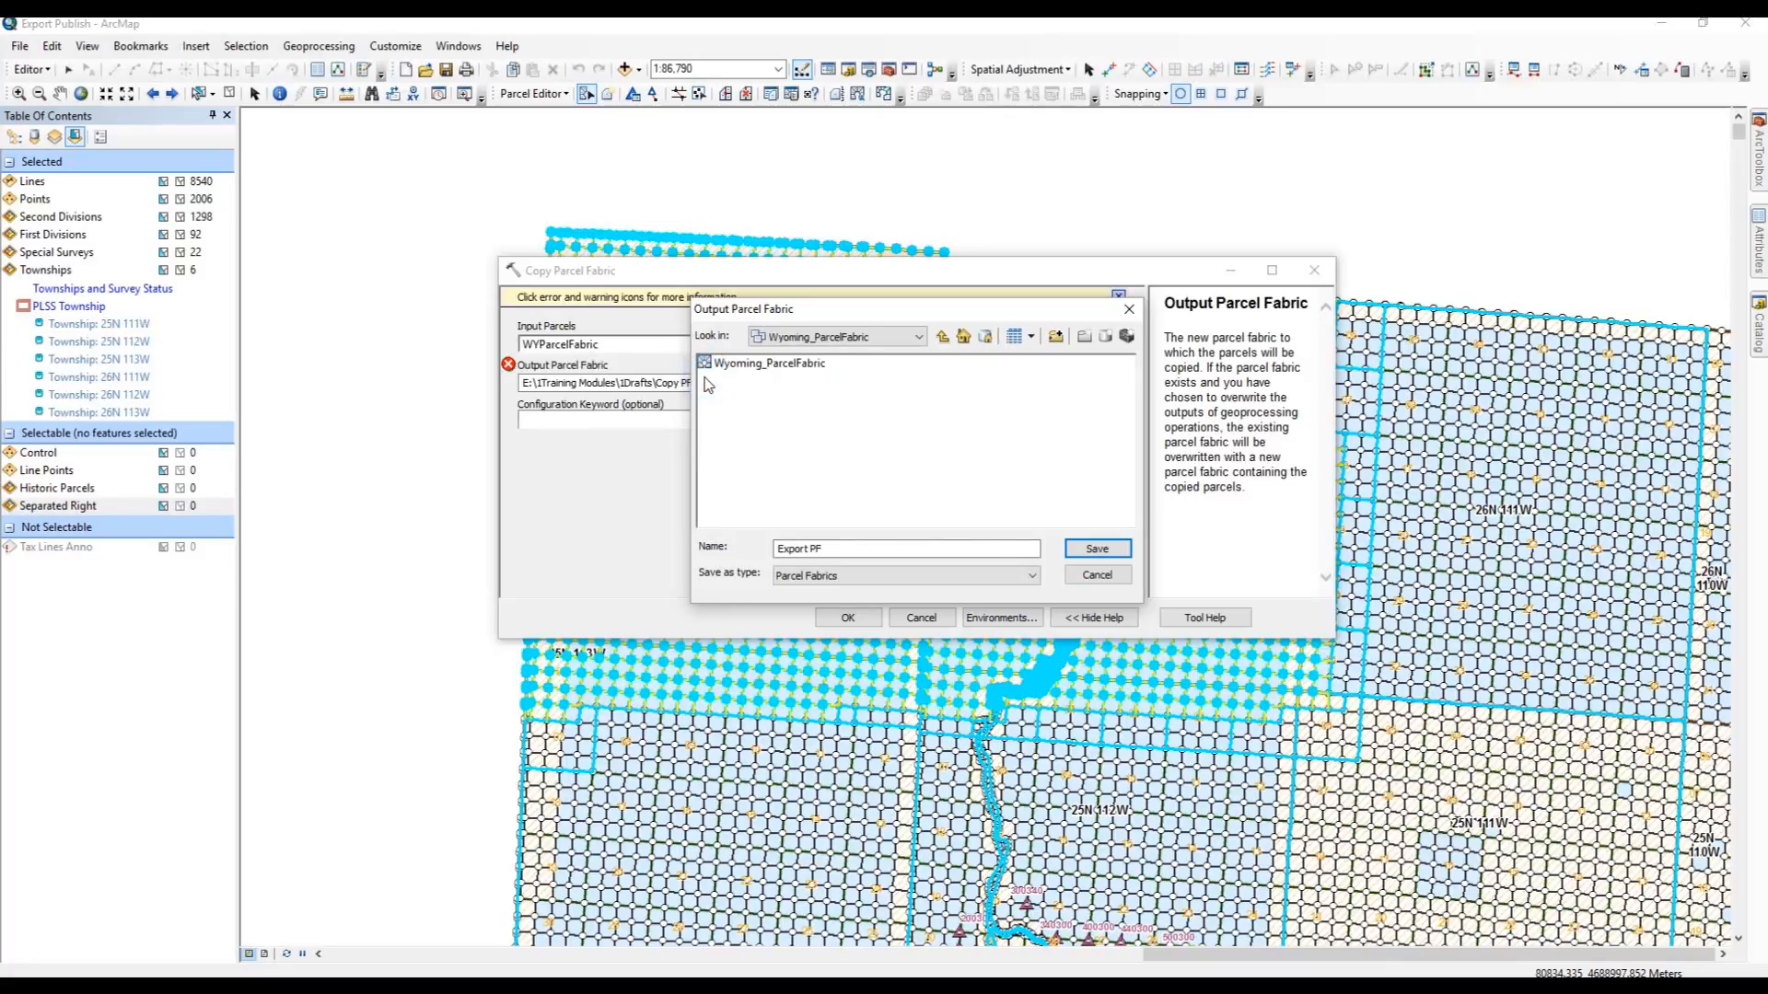
{"action": "left_click", "coordinate": [1075, 550]}
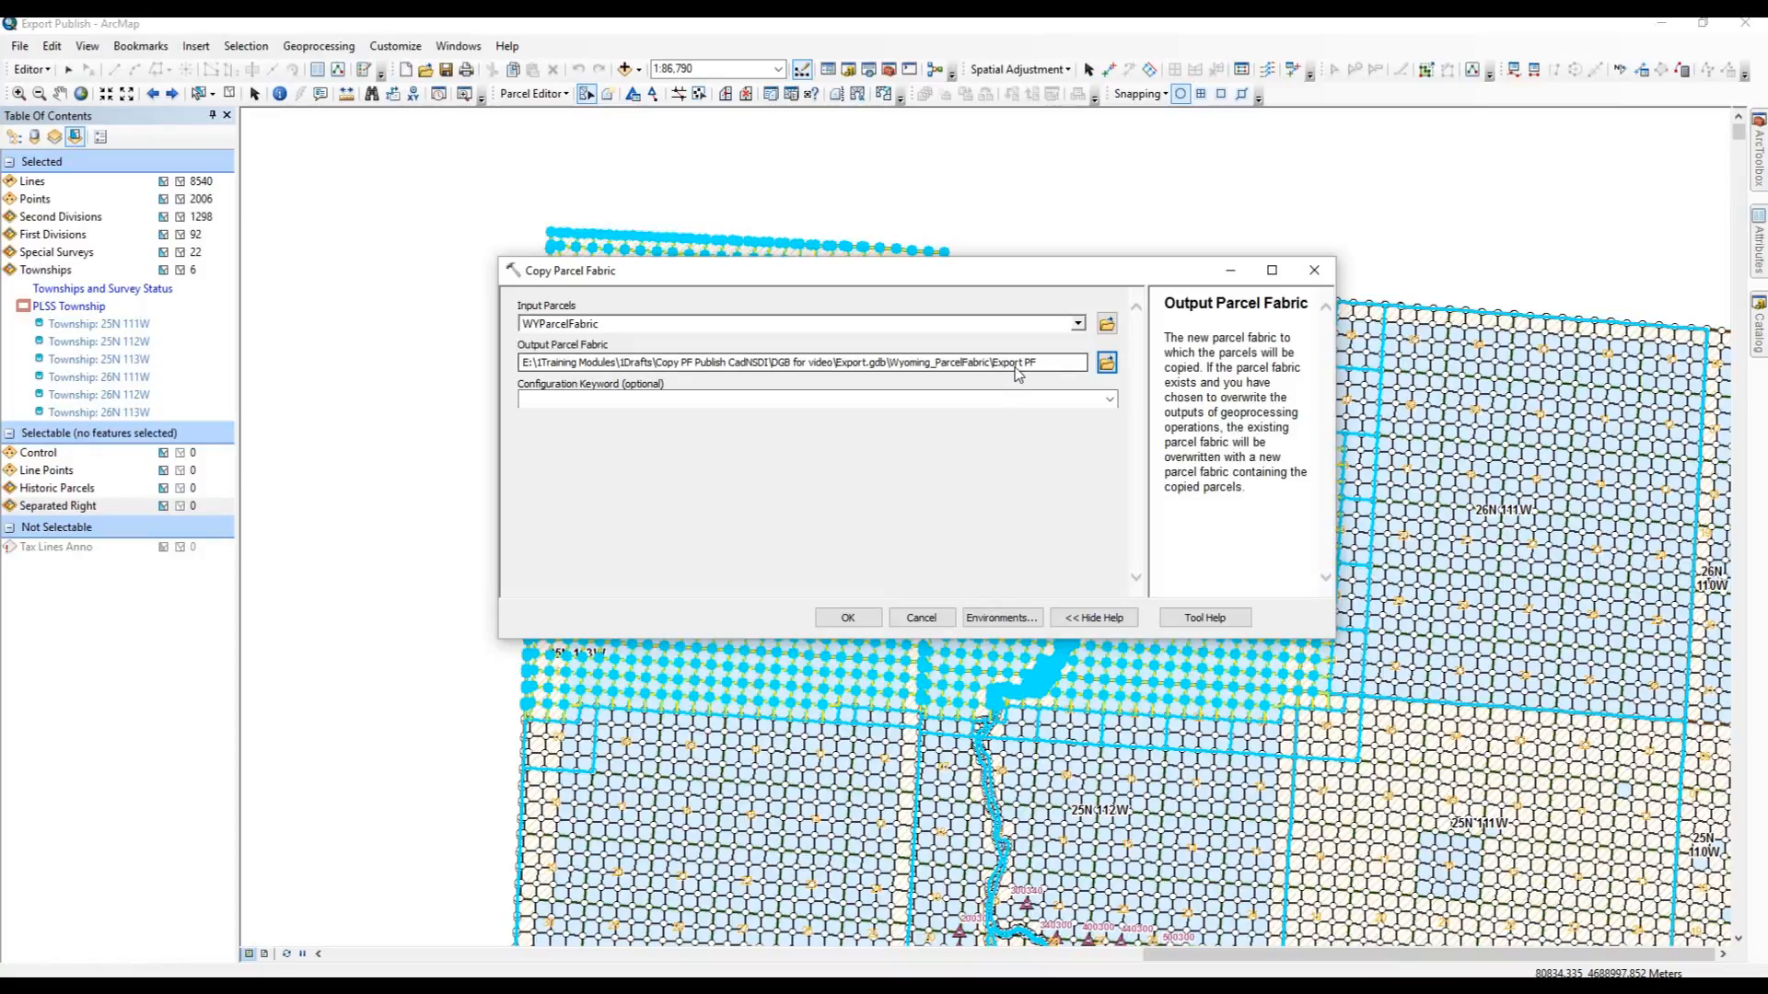
{"action": "left_click", "coordinate": [863, 622]}
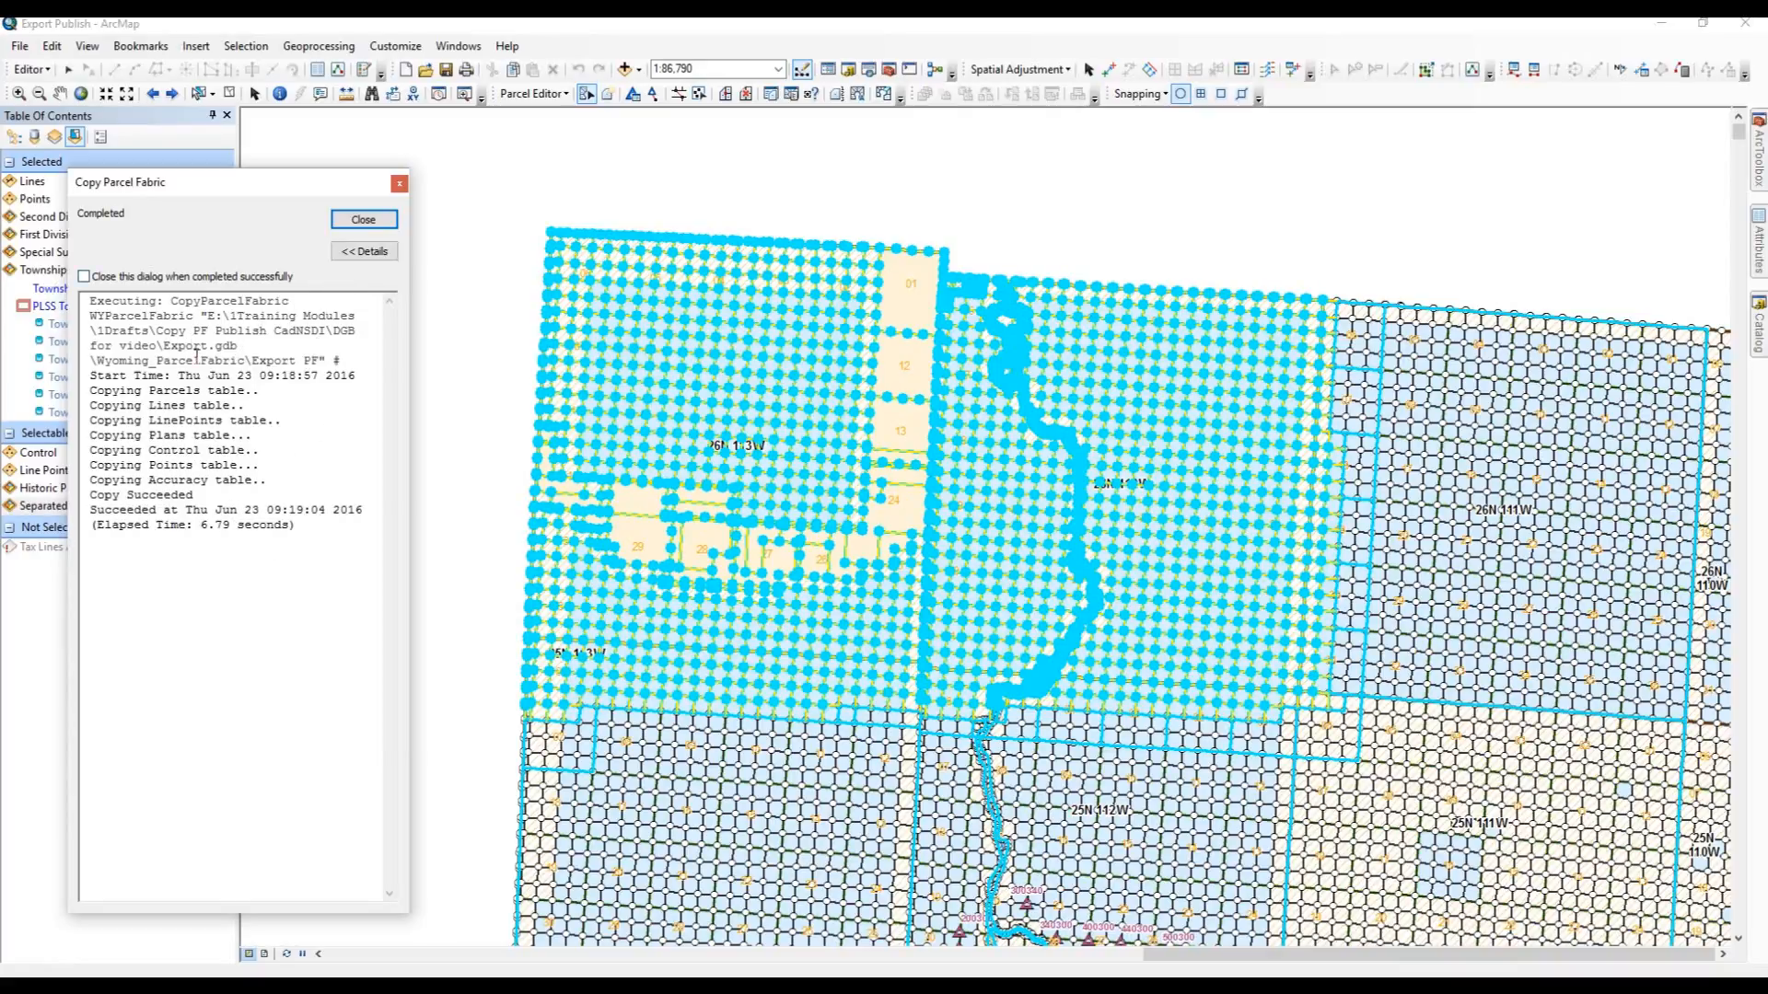
{"action": "left_click", "coordinate": [363, 220]}
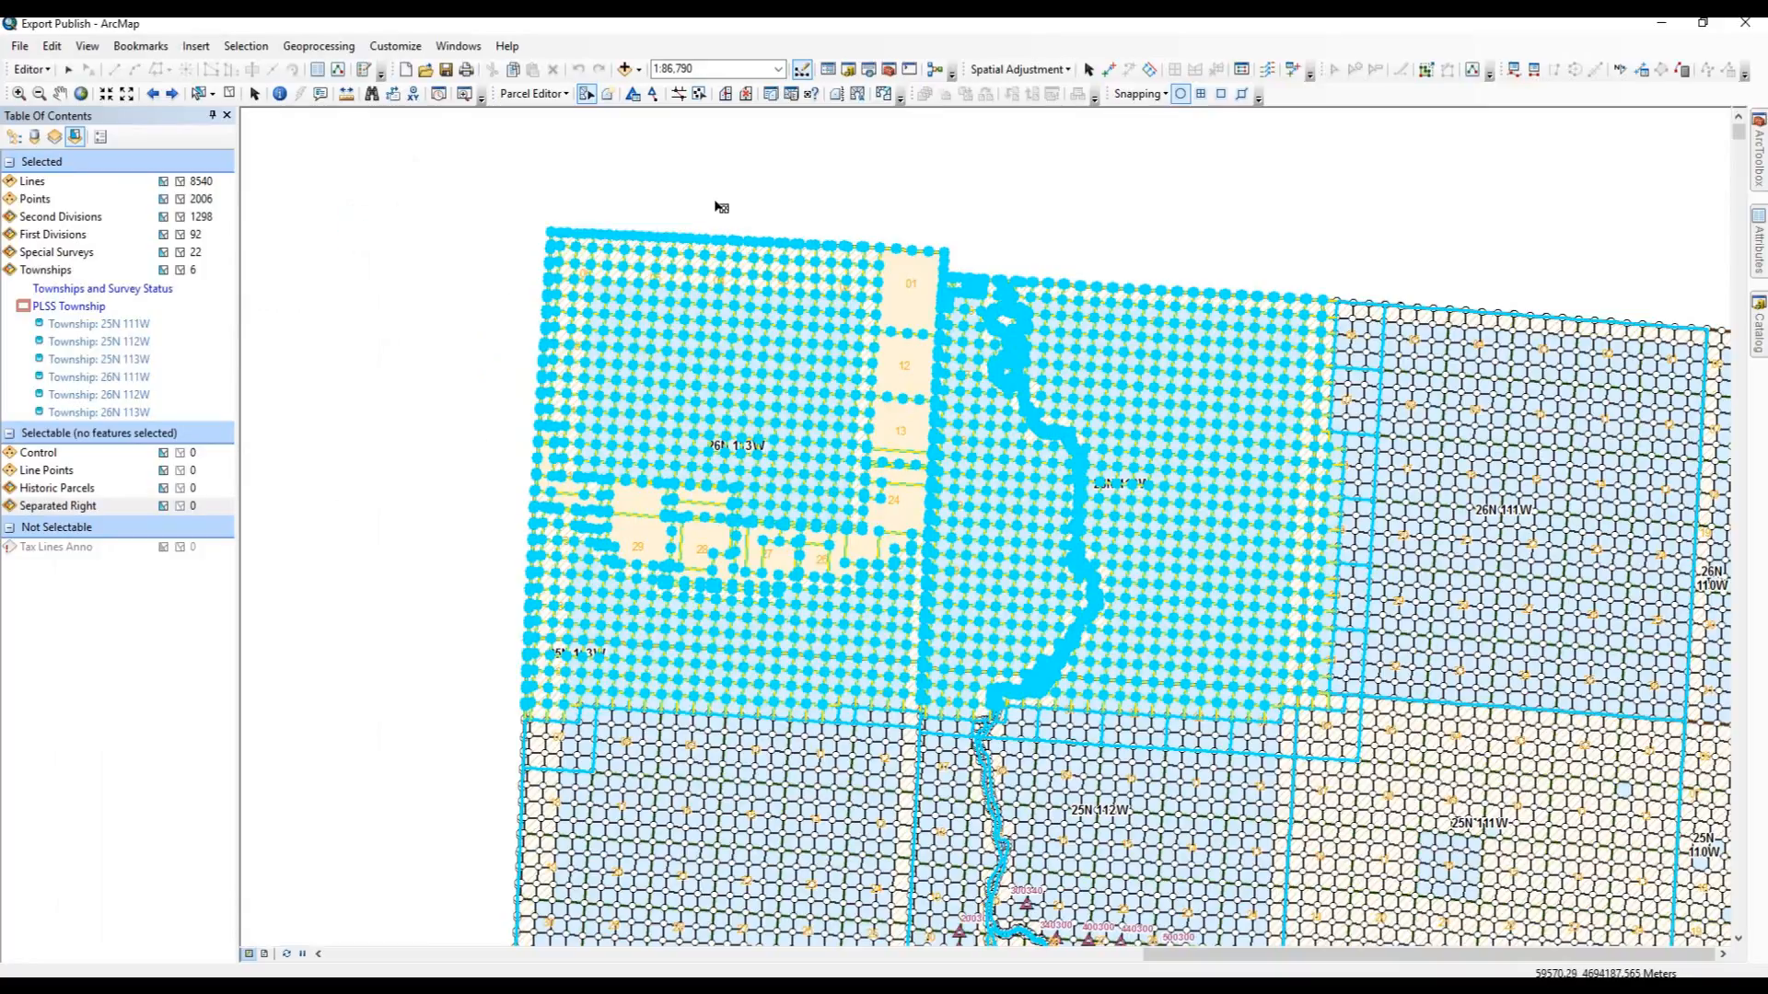
Locate Export.gdb in the catalog and clear the selection of all parcel fabric features on the map
{"action": "left_click", "coordinate": [1760, 308]}
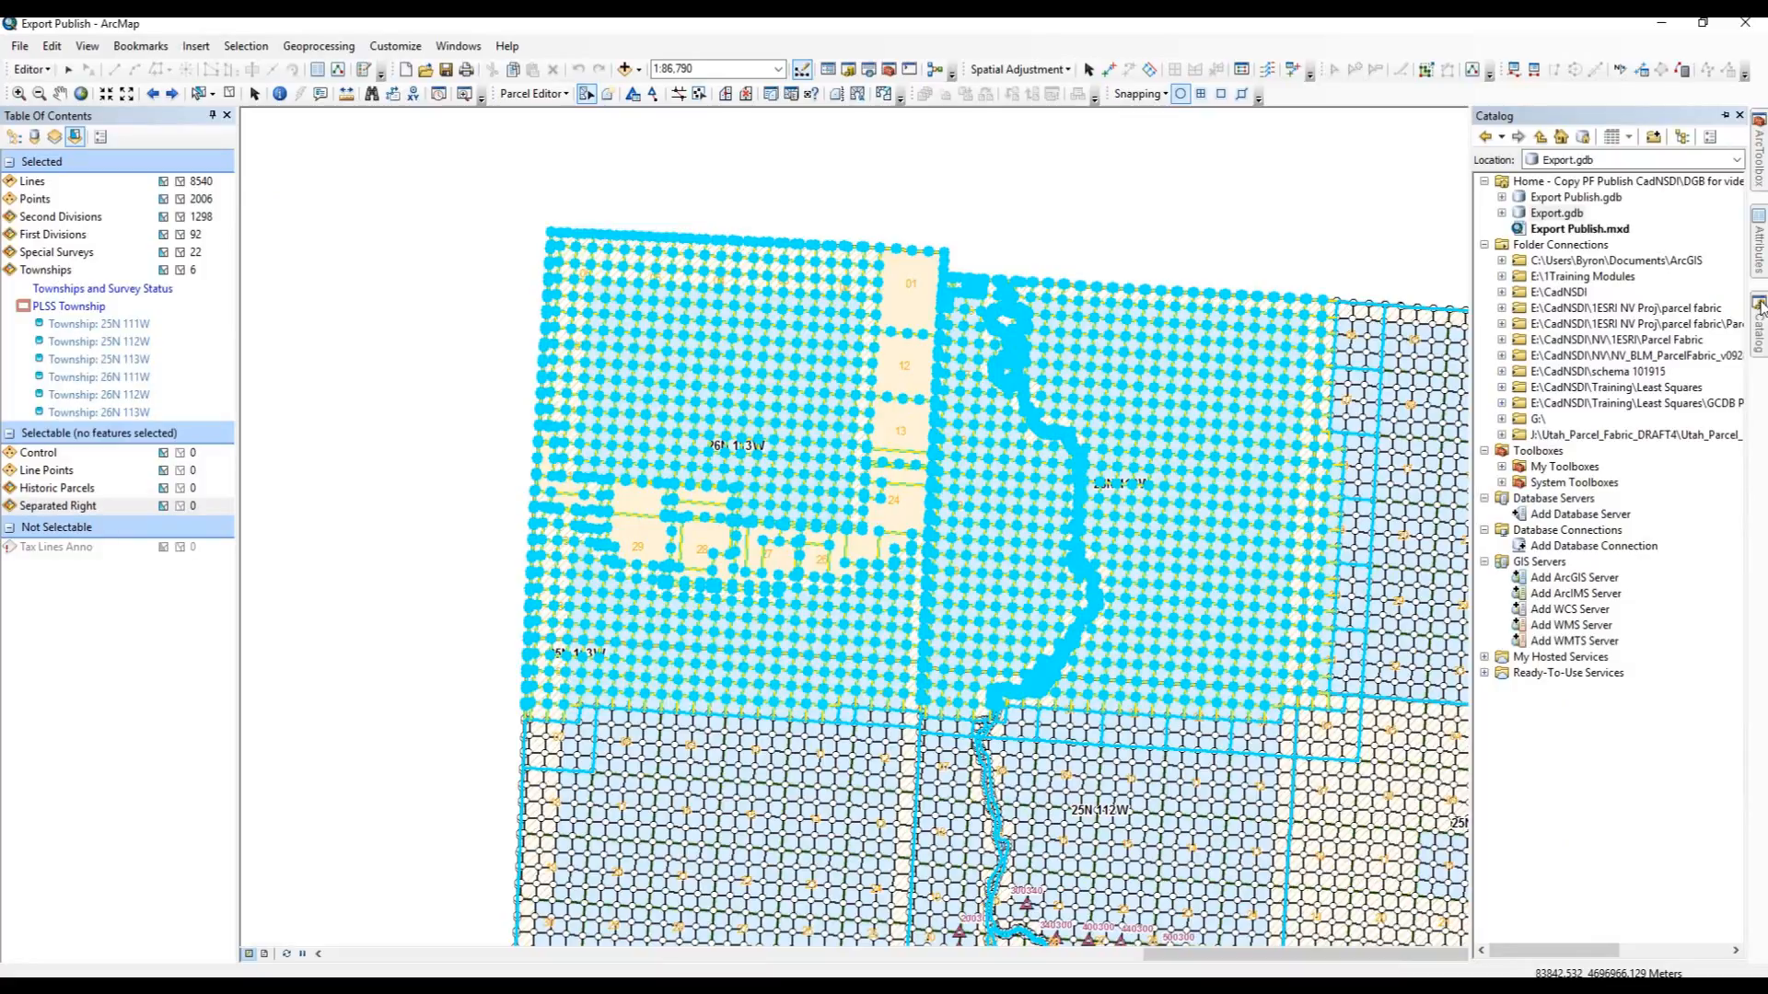
{"action": "left_click", "coordinate": [1522, 220]}
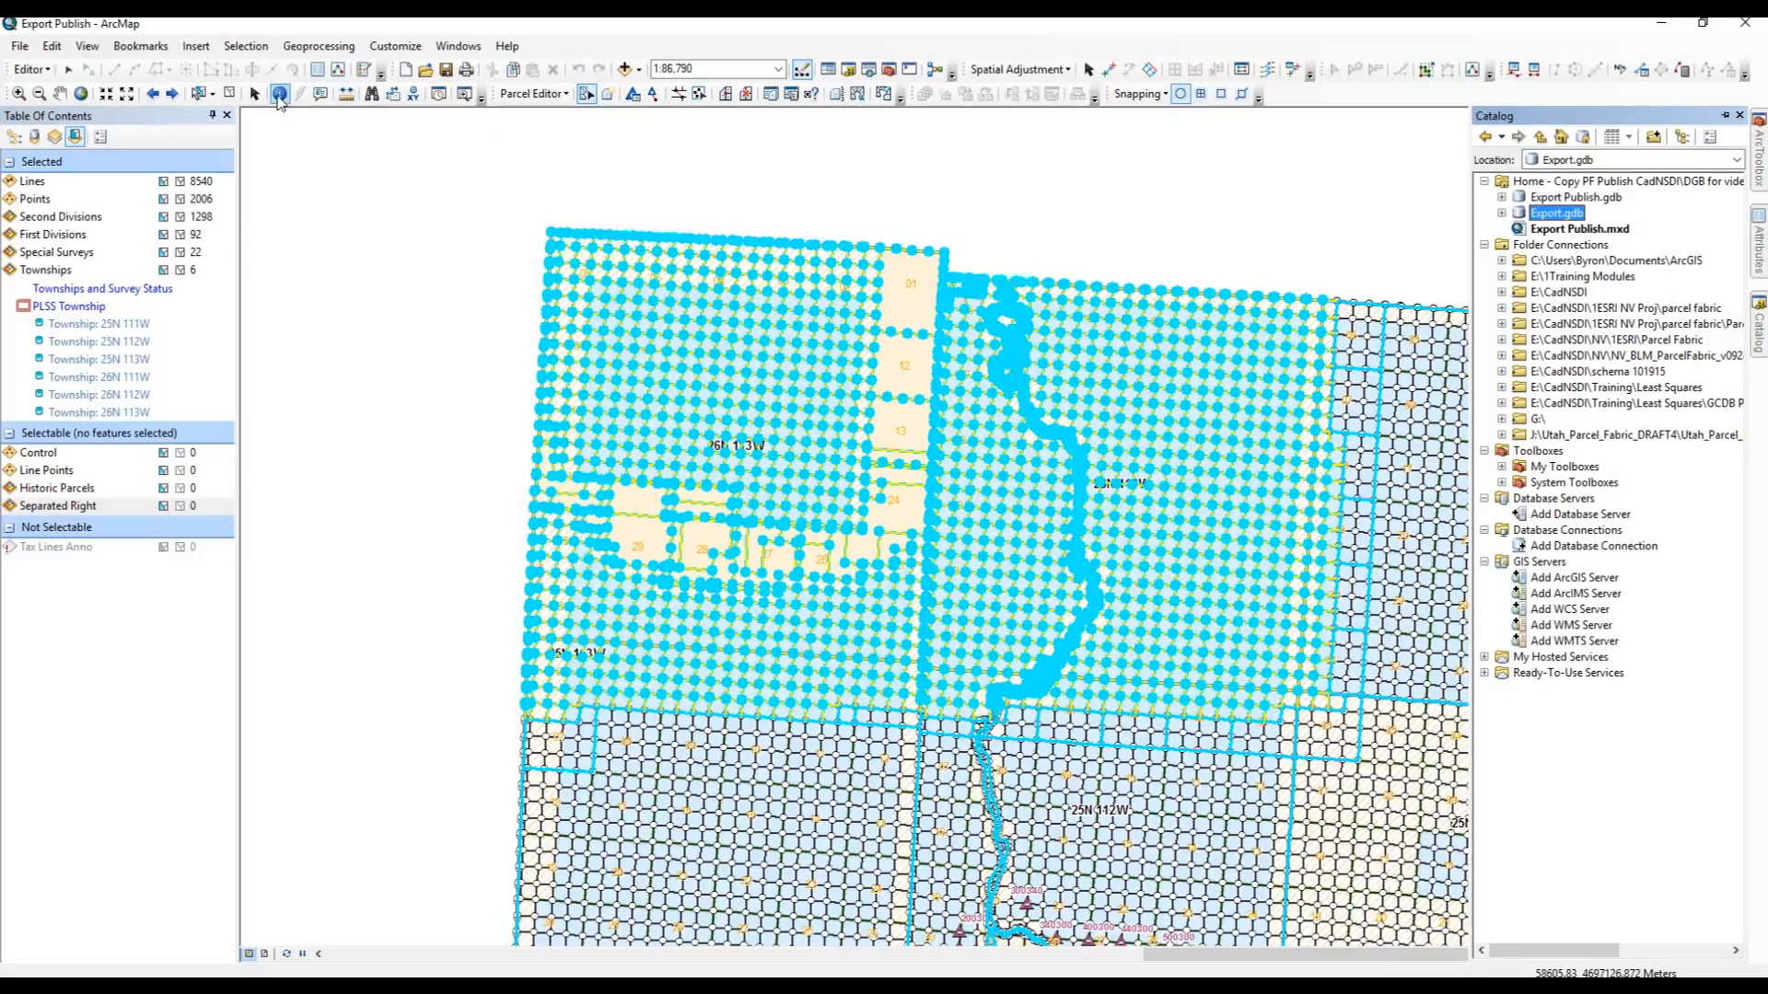
{"action": "left_click", "coordinate": [230, 95]}
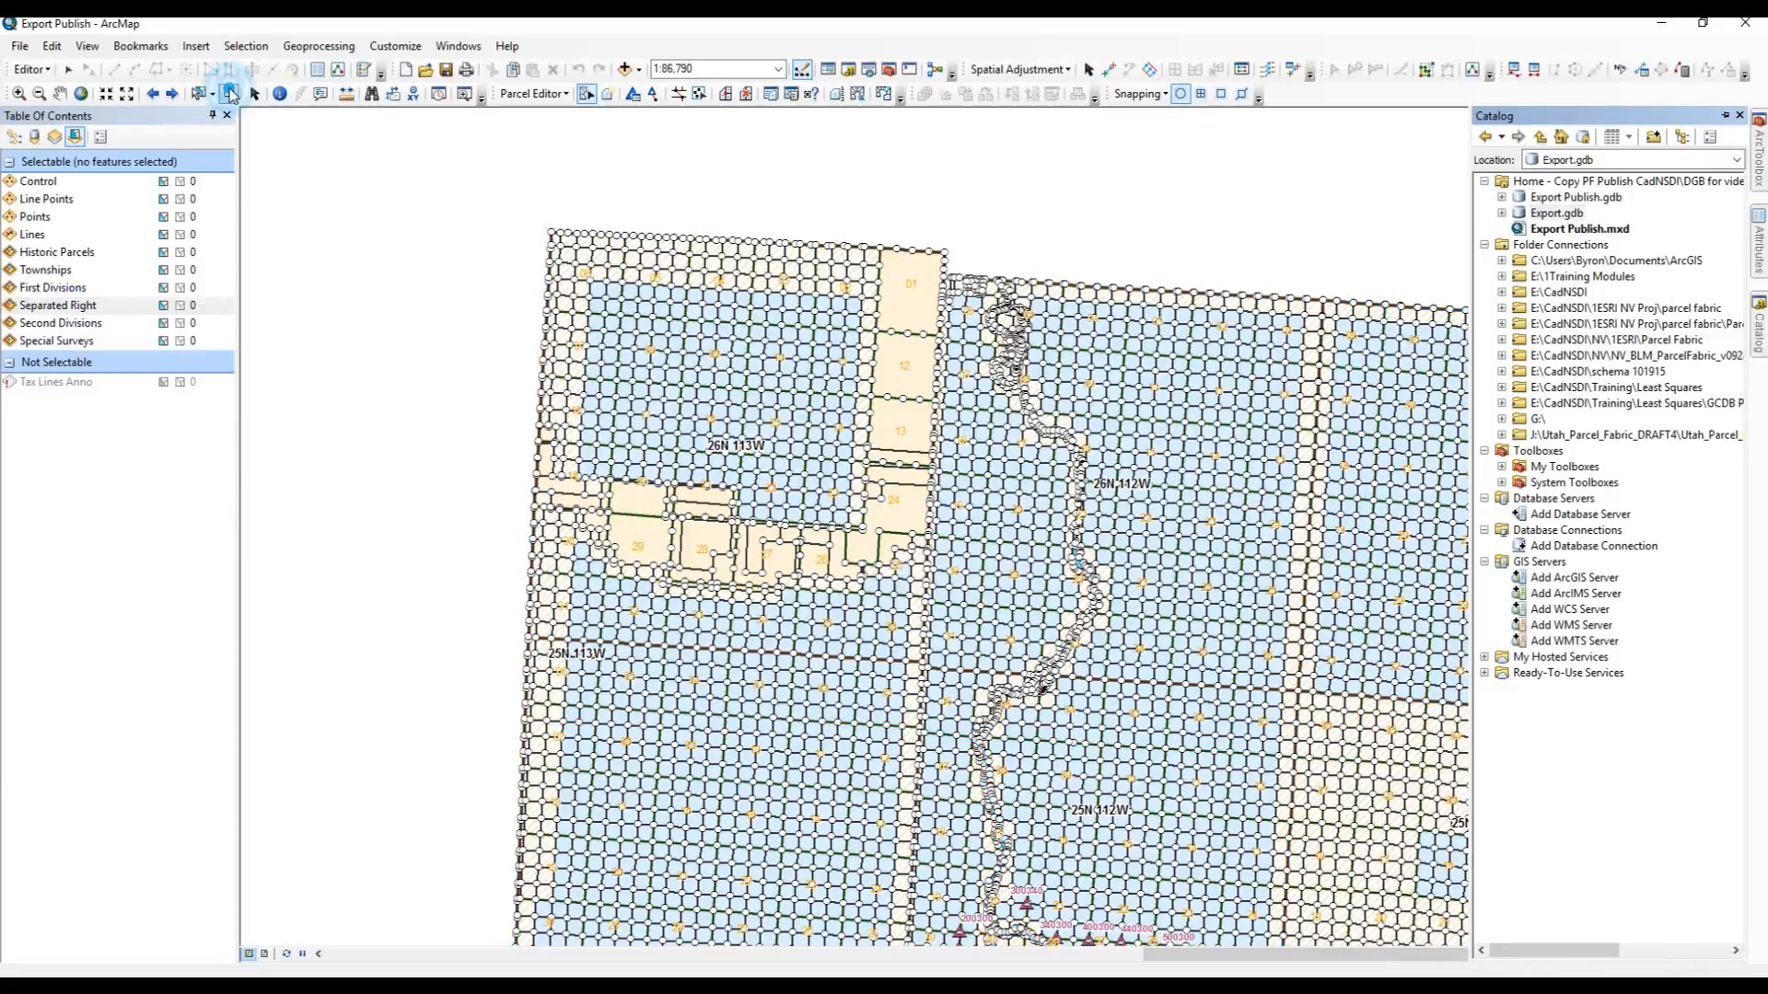
List the layers by drawing order and open the data source properties of the WYParcelFabric layer to check its location
{"action": "left_click", "coordinate": [15, 135]}
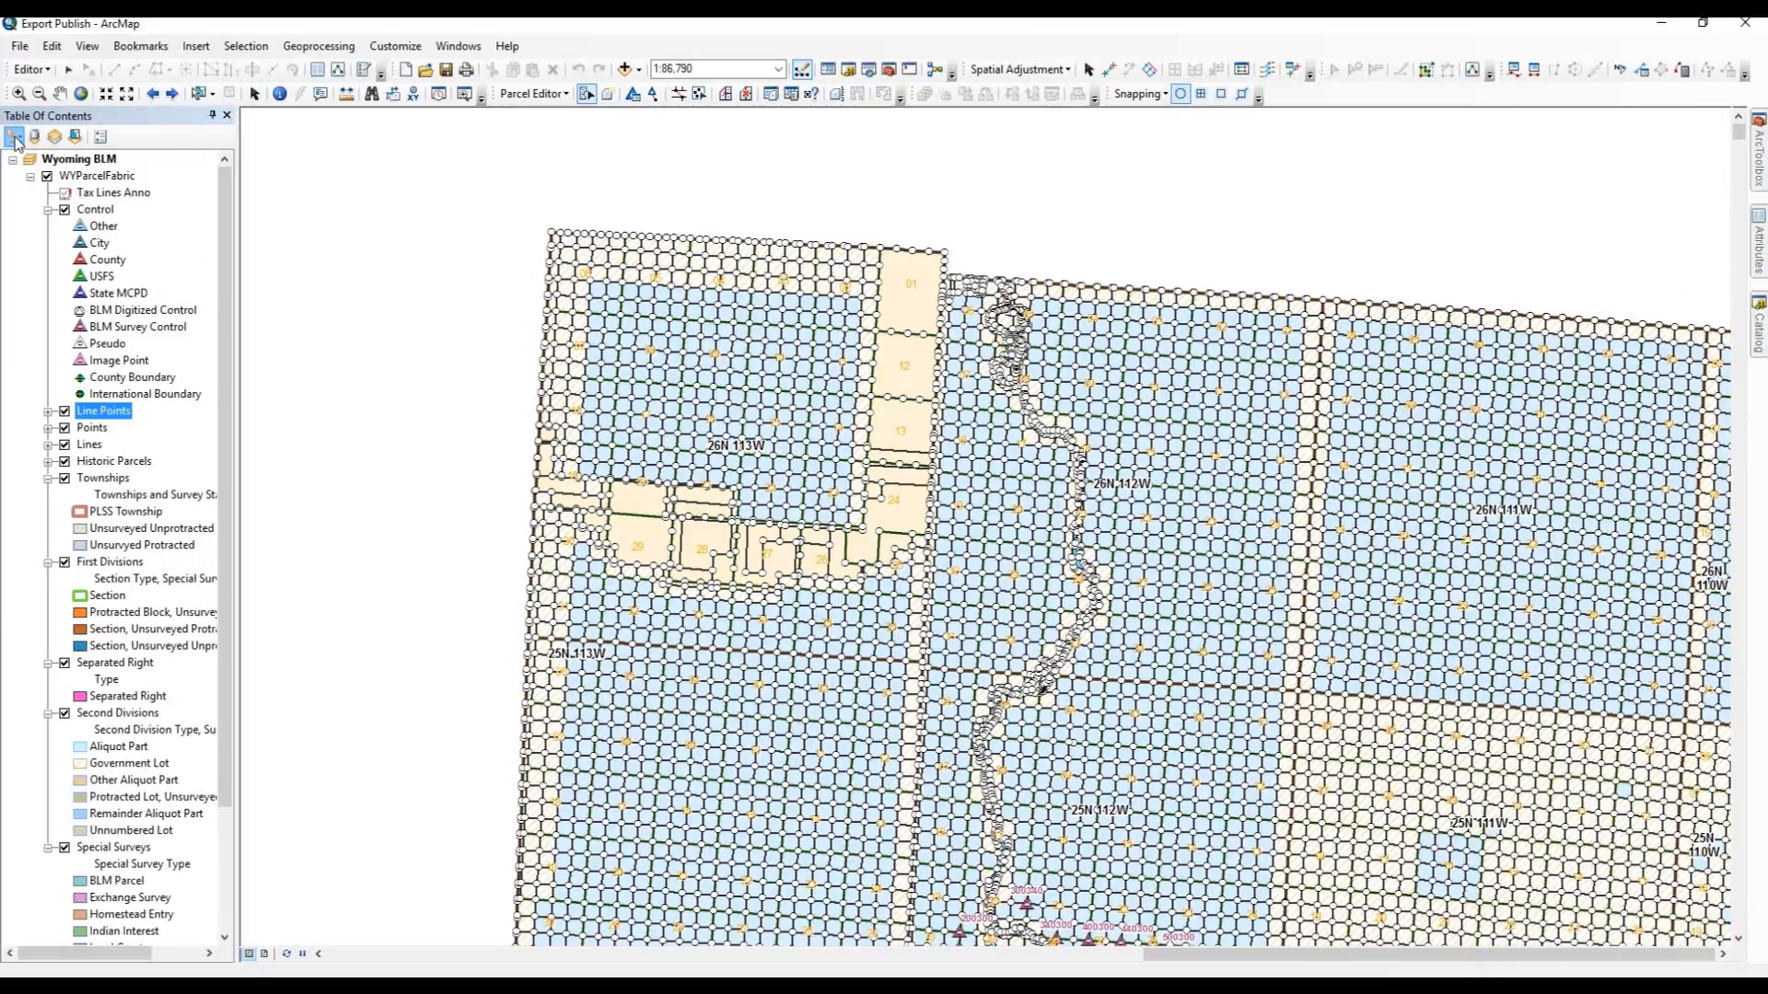
{"action": "left_click", "coordinate": [81, 177]}
{"action": "right_click", "coordinate": [80, 181]}
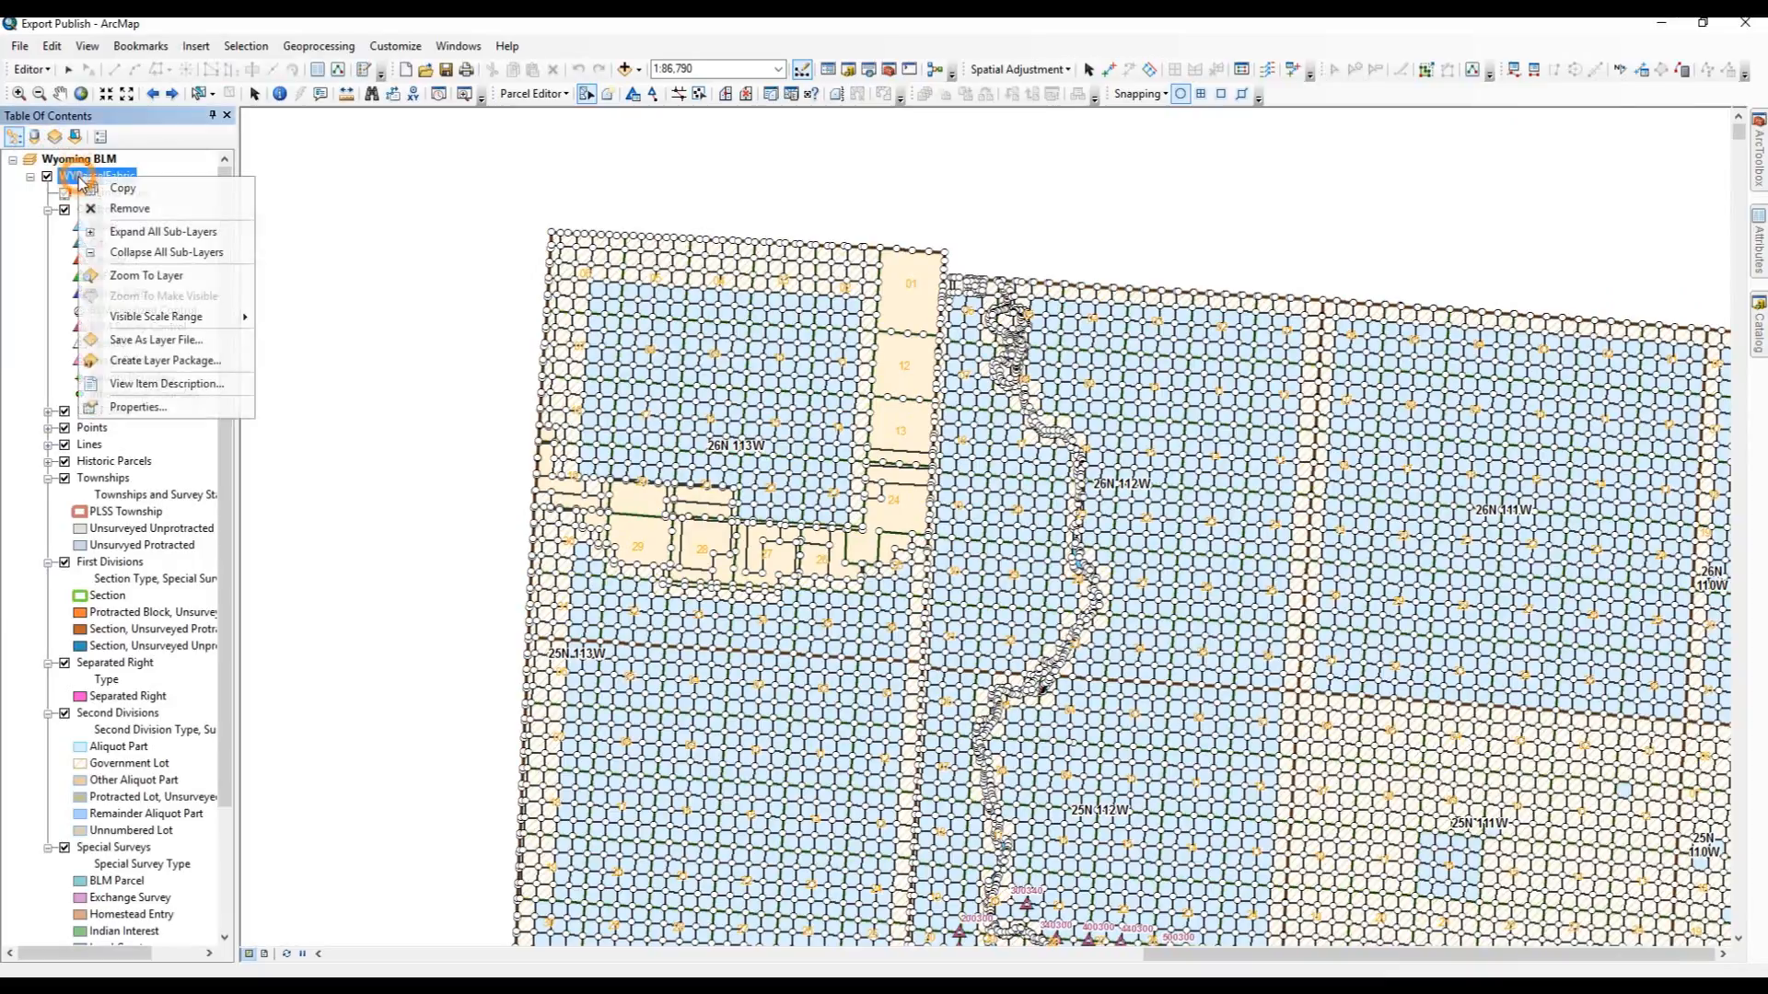
{"action": "left_click", "coordinate": [133, 407]}
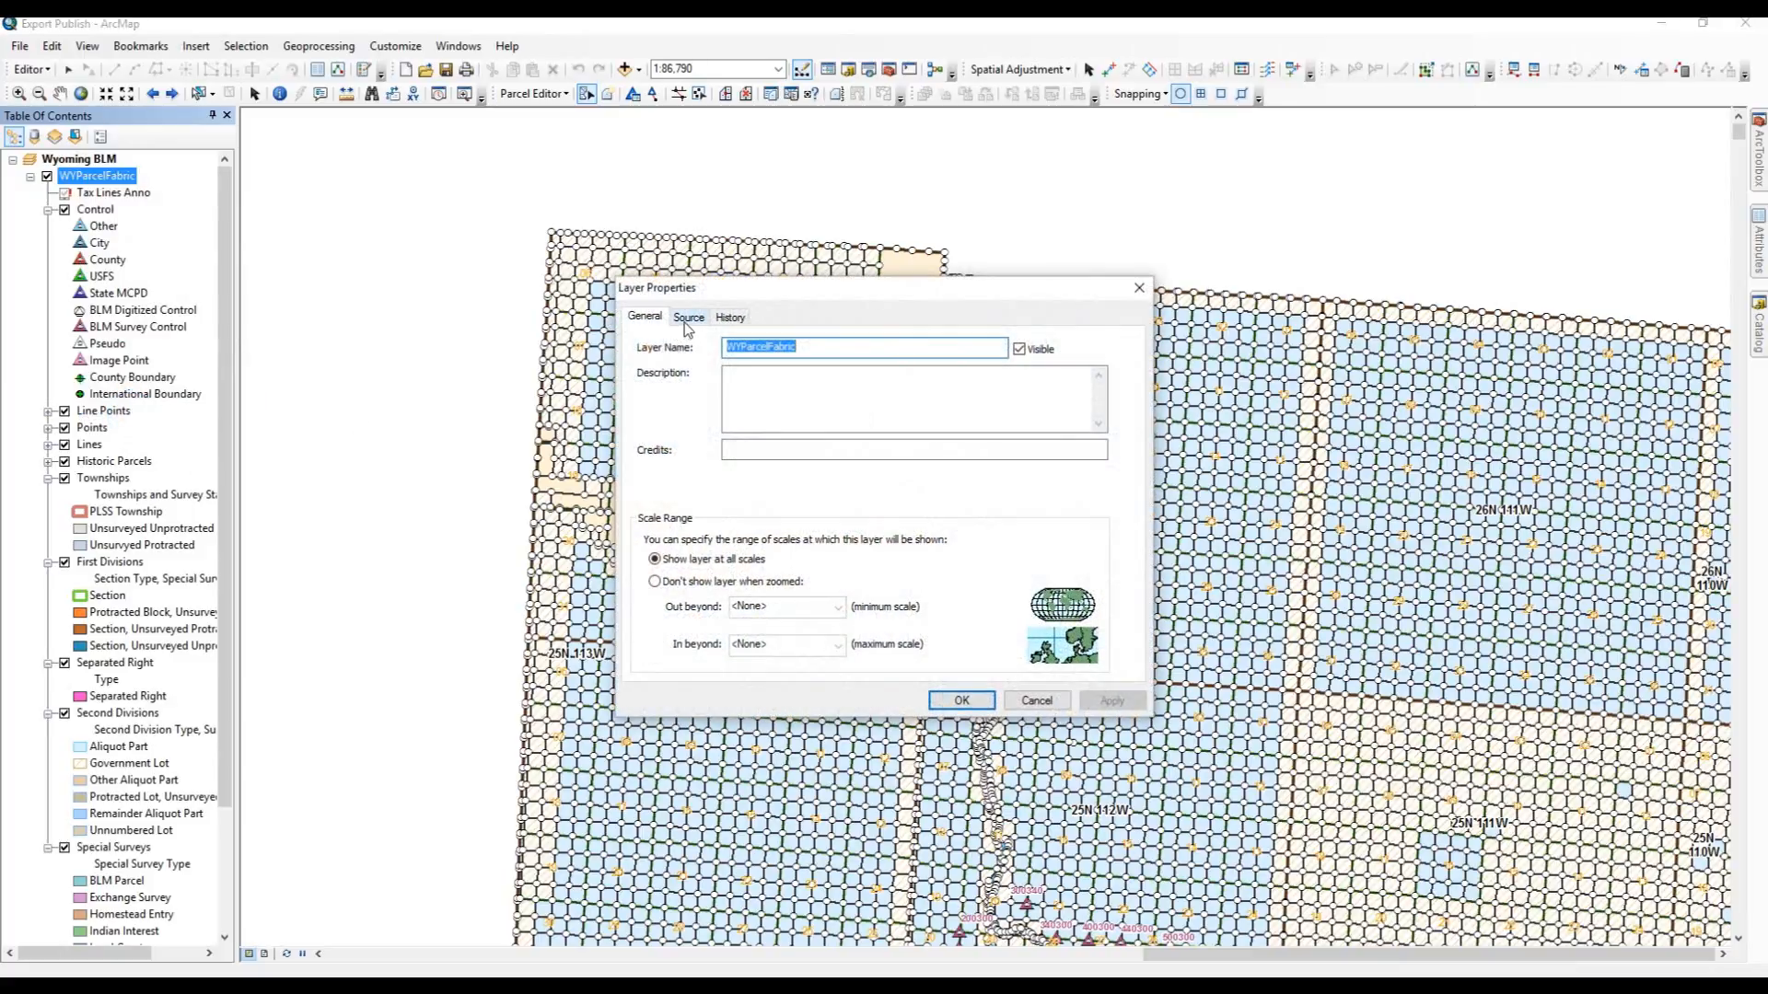
{"action": "left_click", "coordinate": [688, 320]}
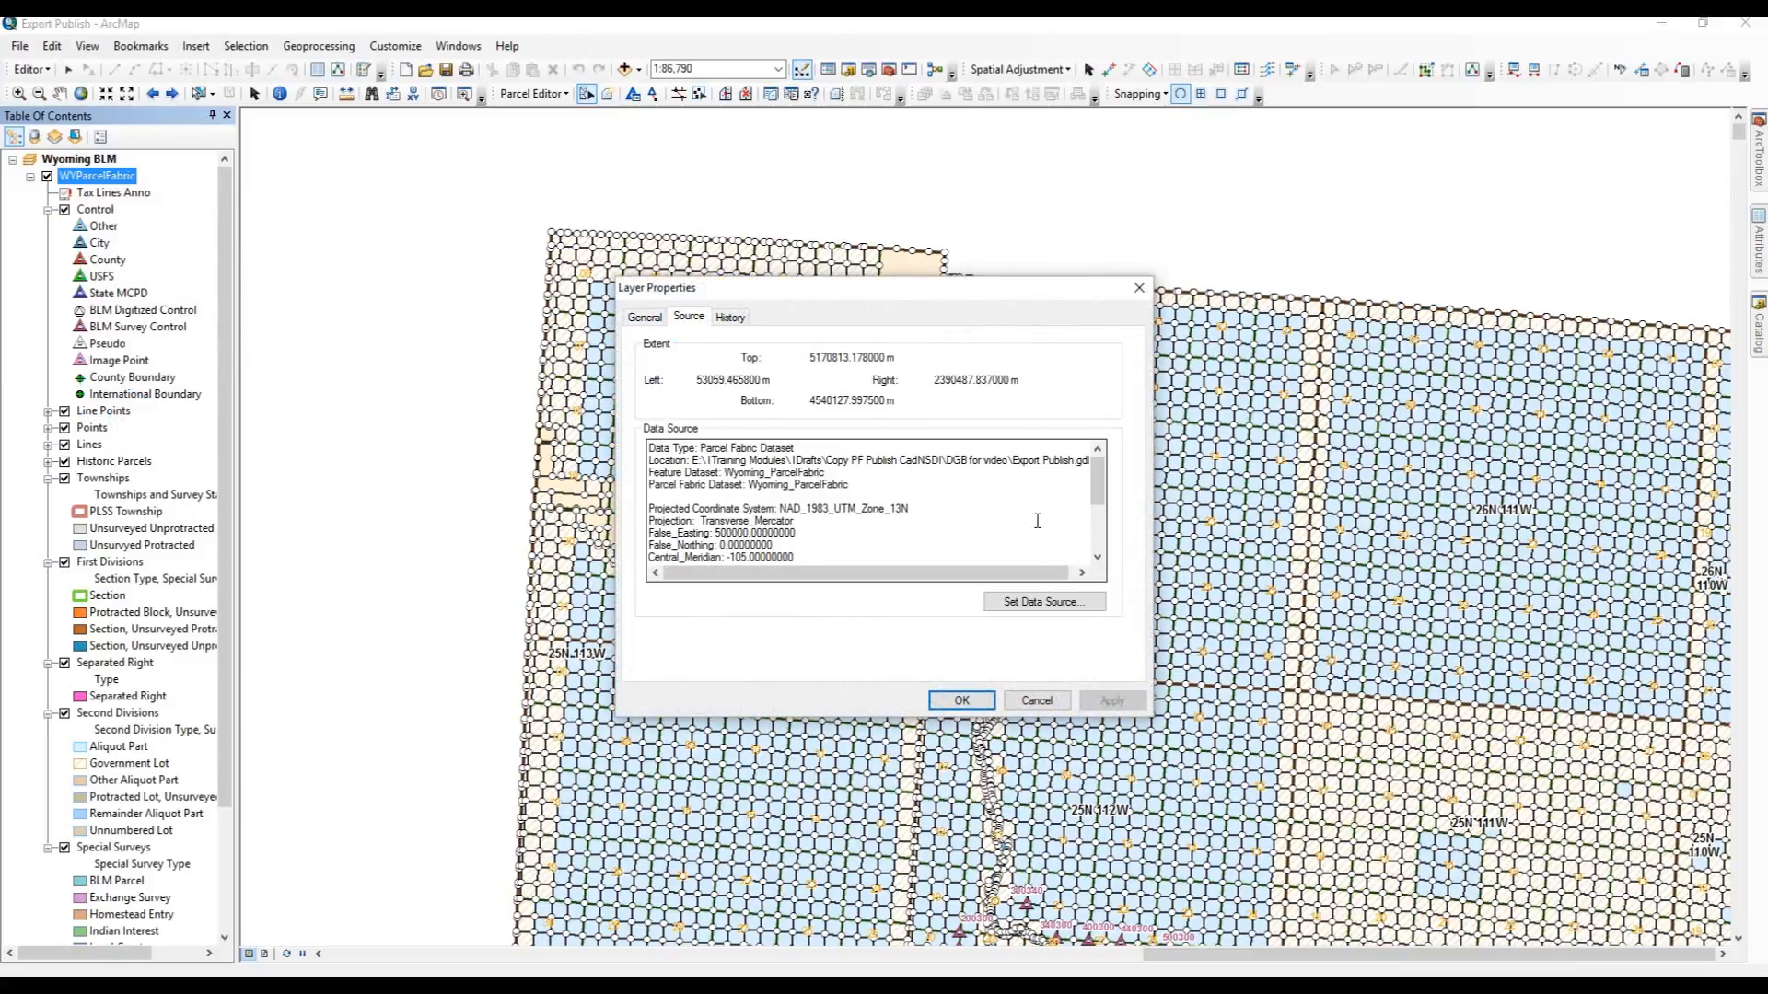
{"action": "left_click_drag", "start_coordinate": [948, 571], "coordinate": [1010, 581]}
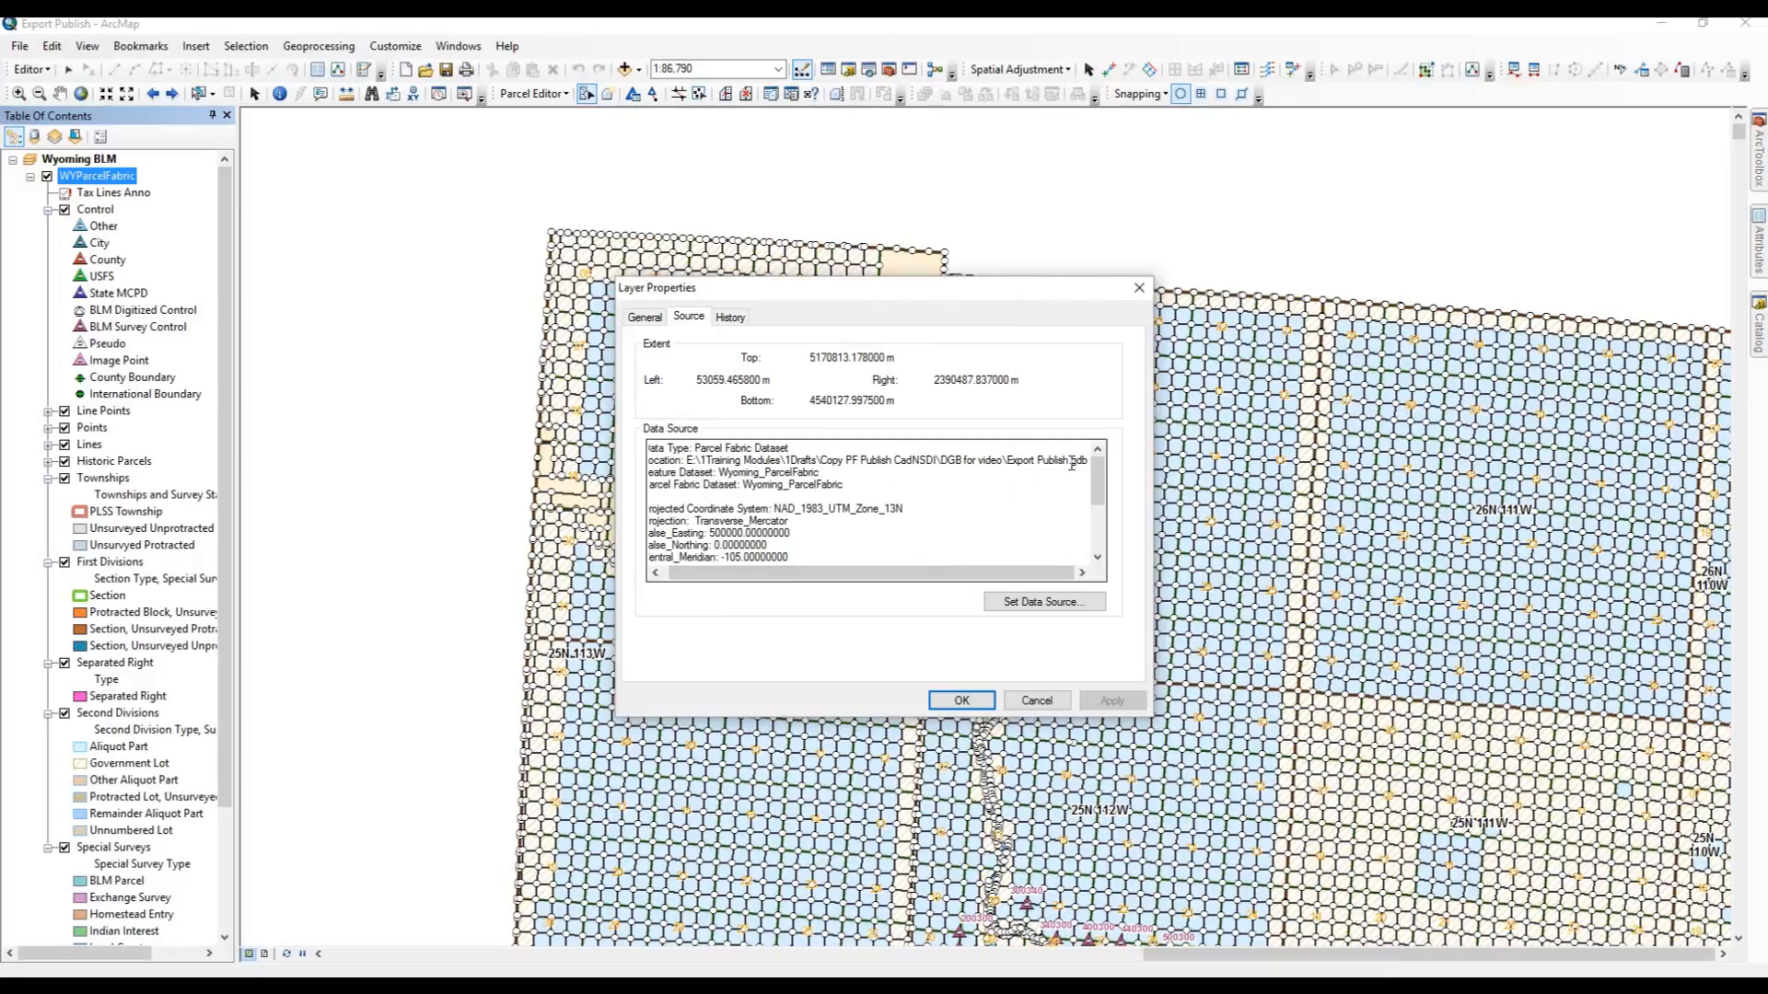
Set the WYParcelFabric layer's data source to the Export parcel fabric in the Wyoming_ParcelFabric dataset of Export.gdb and accept the layer properties
{"action": "left_click", "coordinate": [1044, 604]}
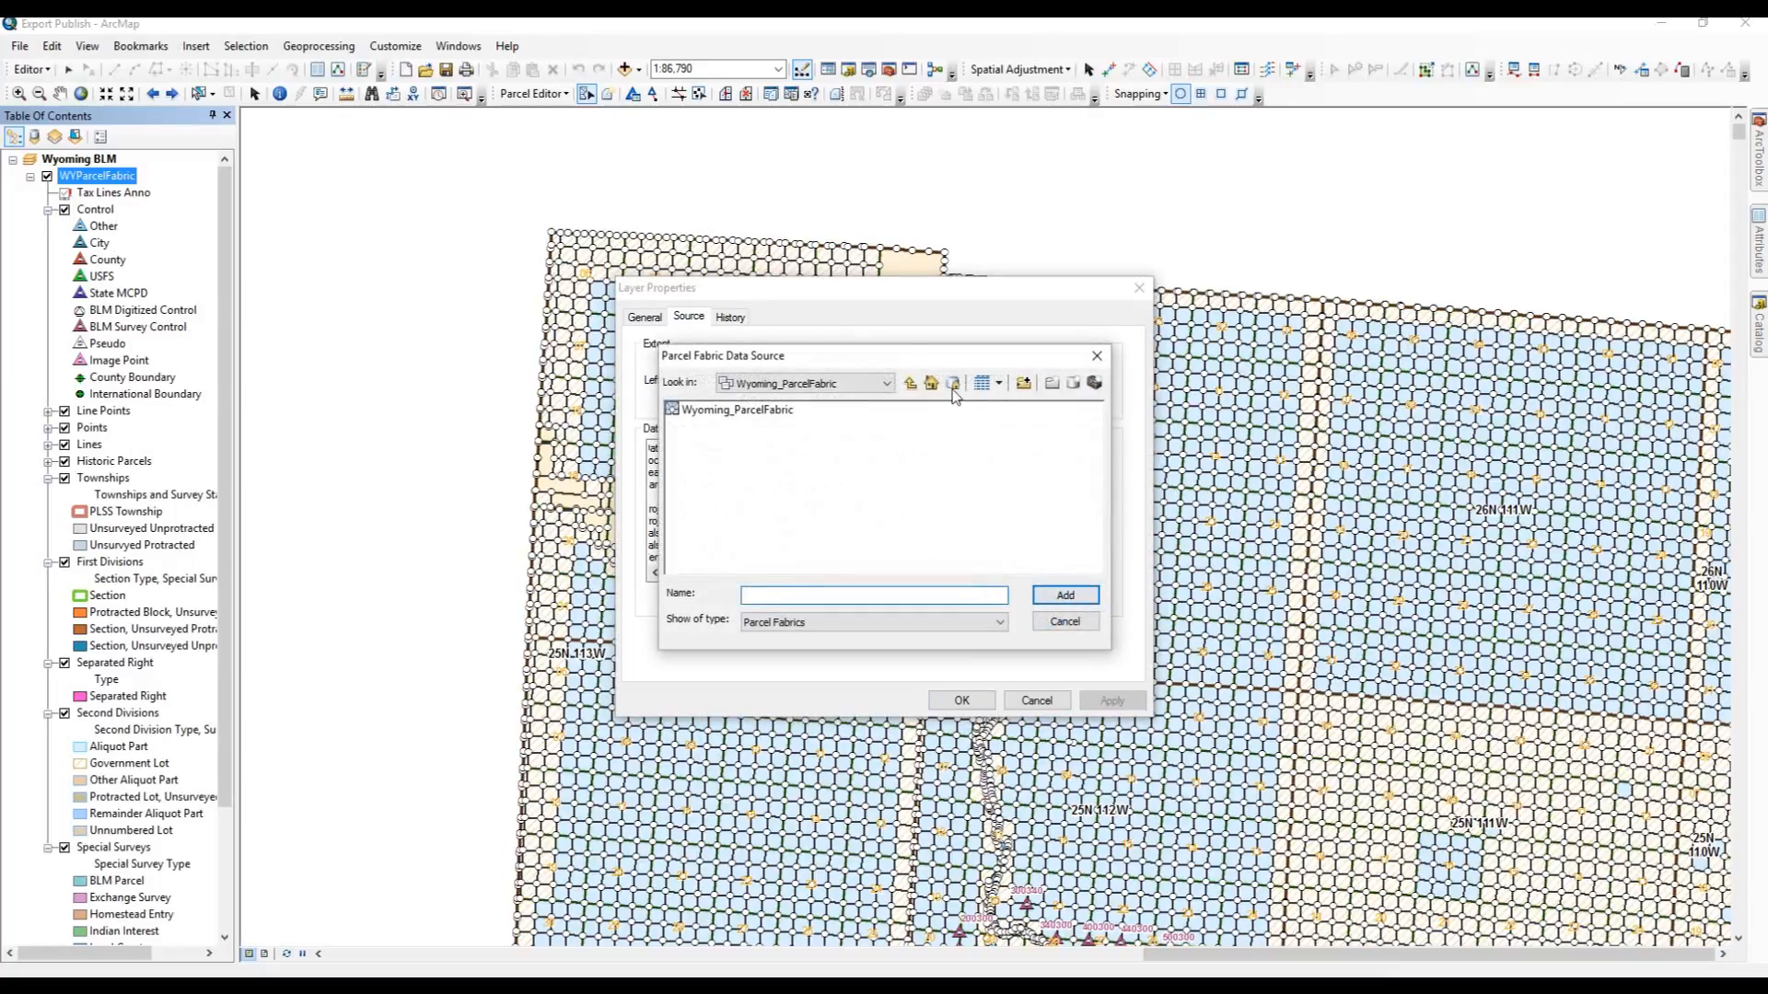
{"action": "left_click", "coordinate": [908, 384]}
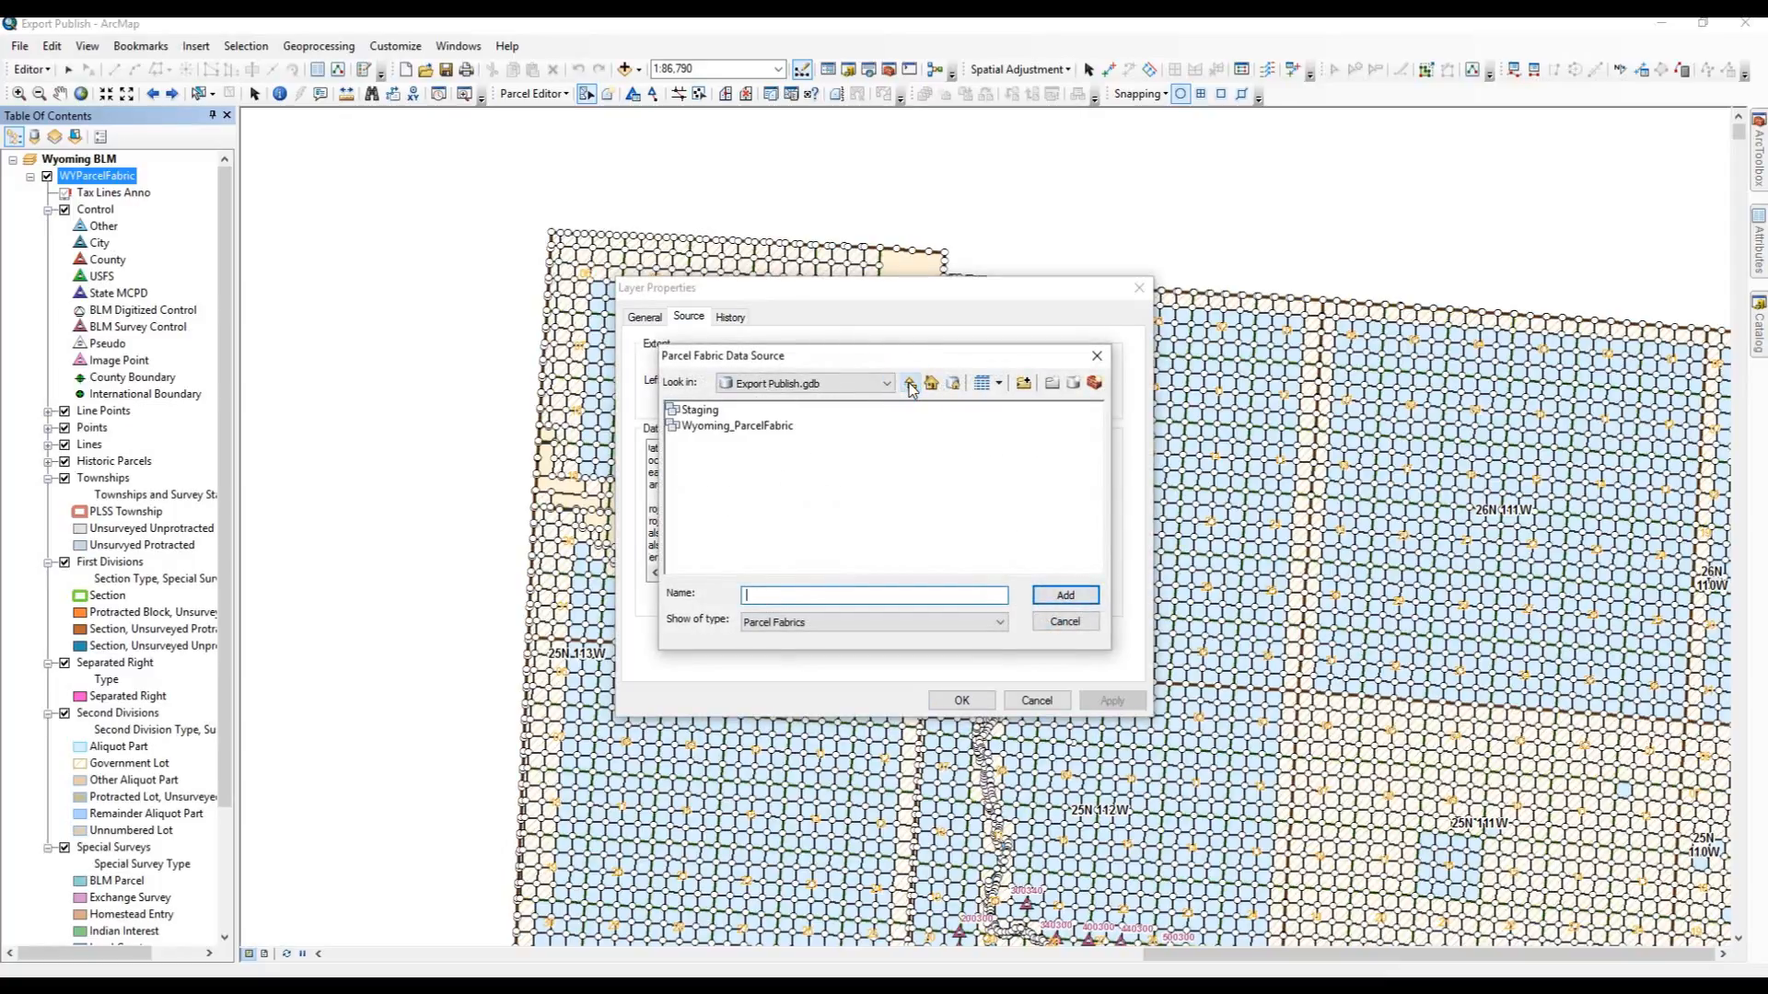
{"action": "left_click", "coordinate": [910, 384]}
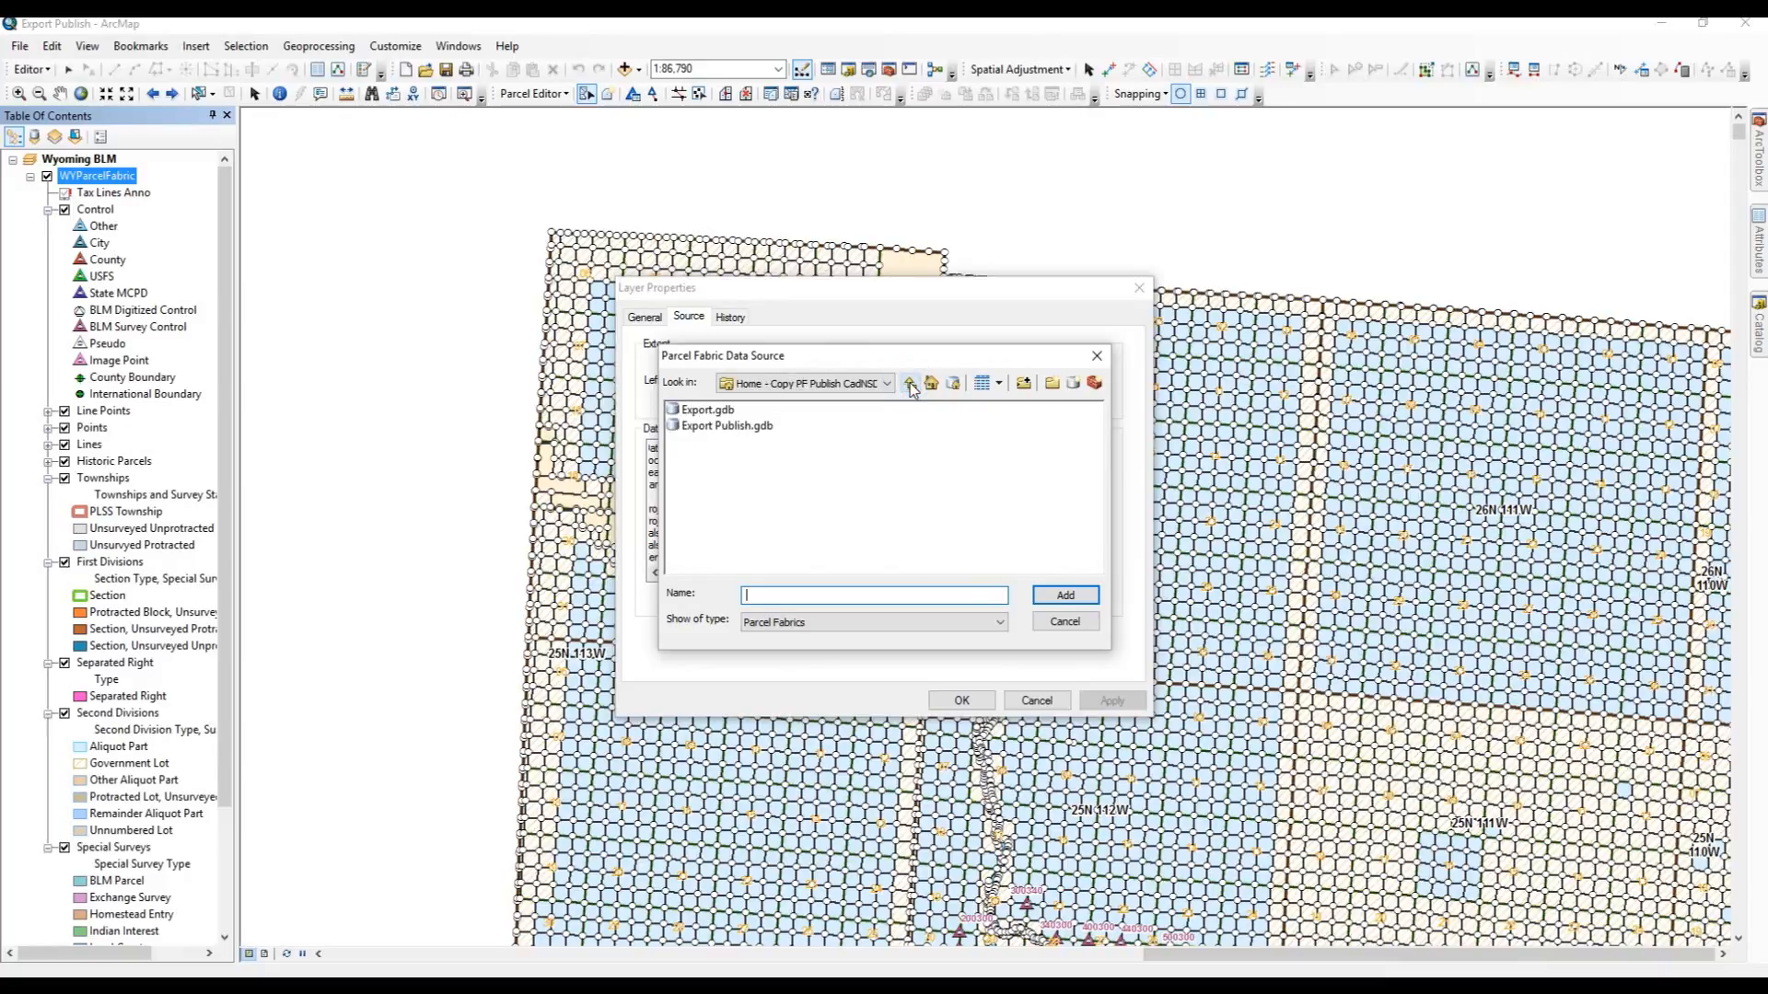
{"action": "double_click", "coordinate": [692, 415]}
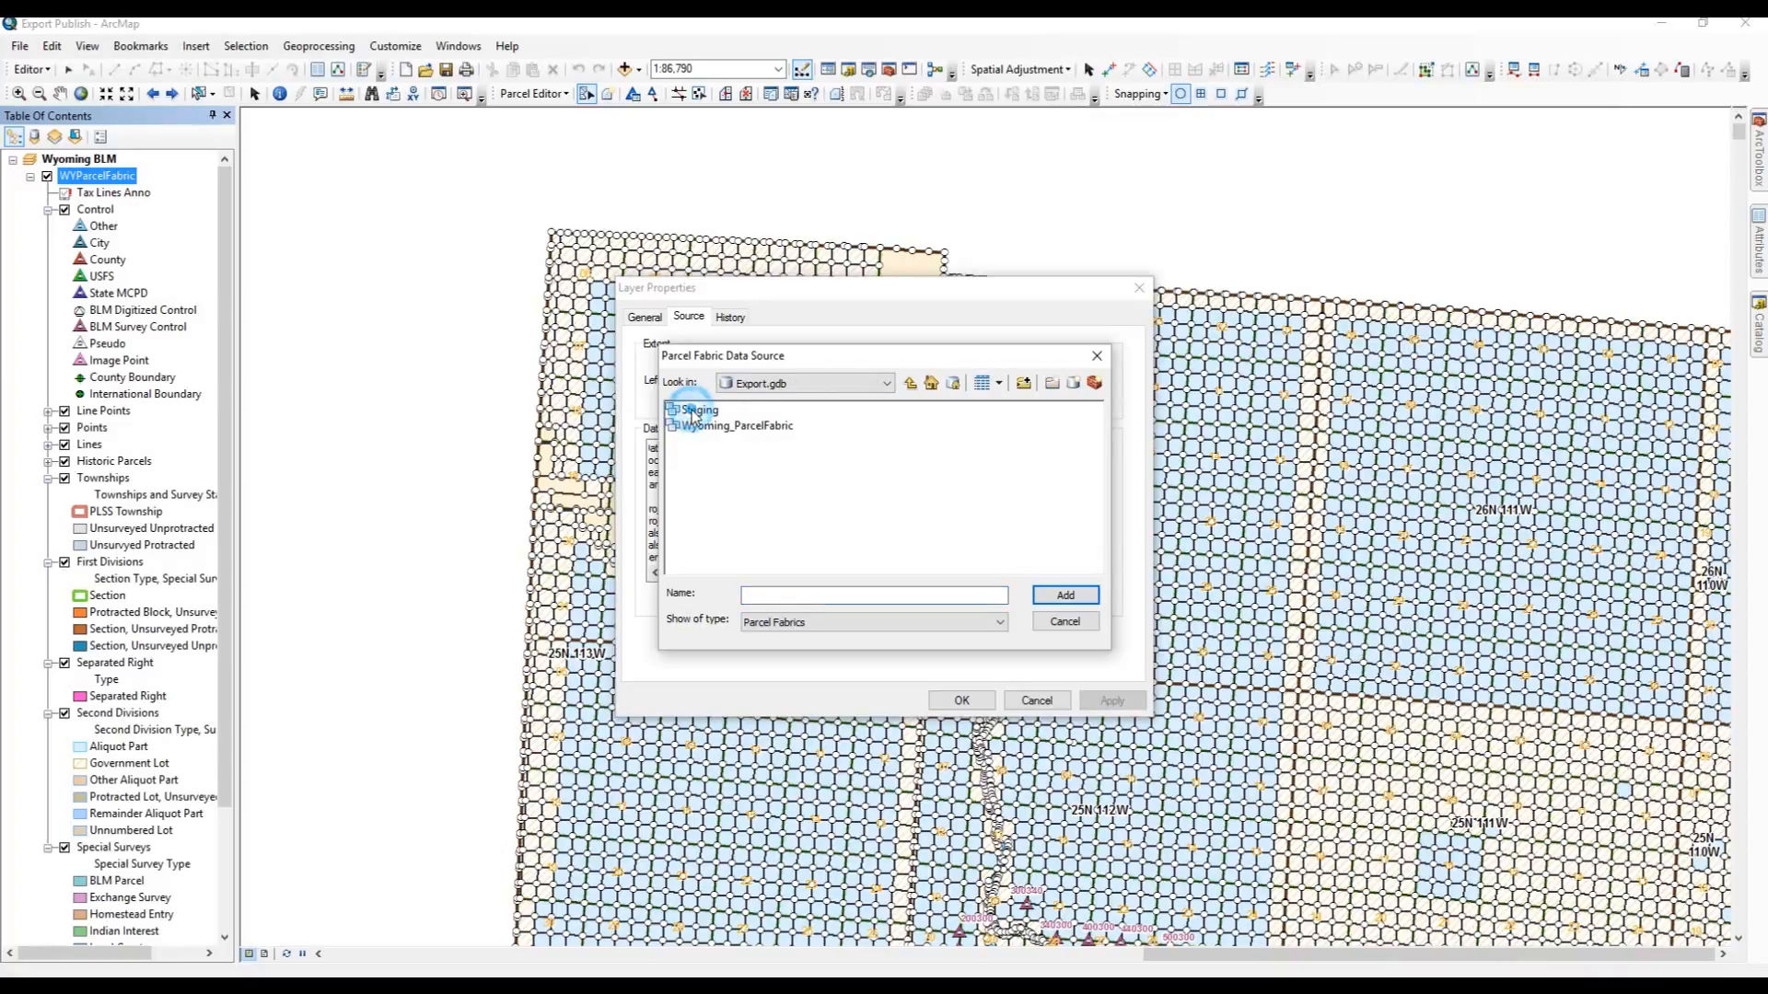
{"action": "double_click", "coordinate": [696, 427]}
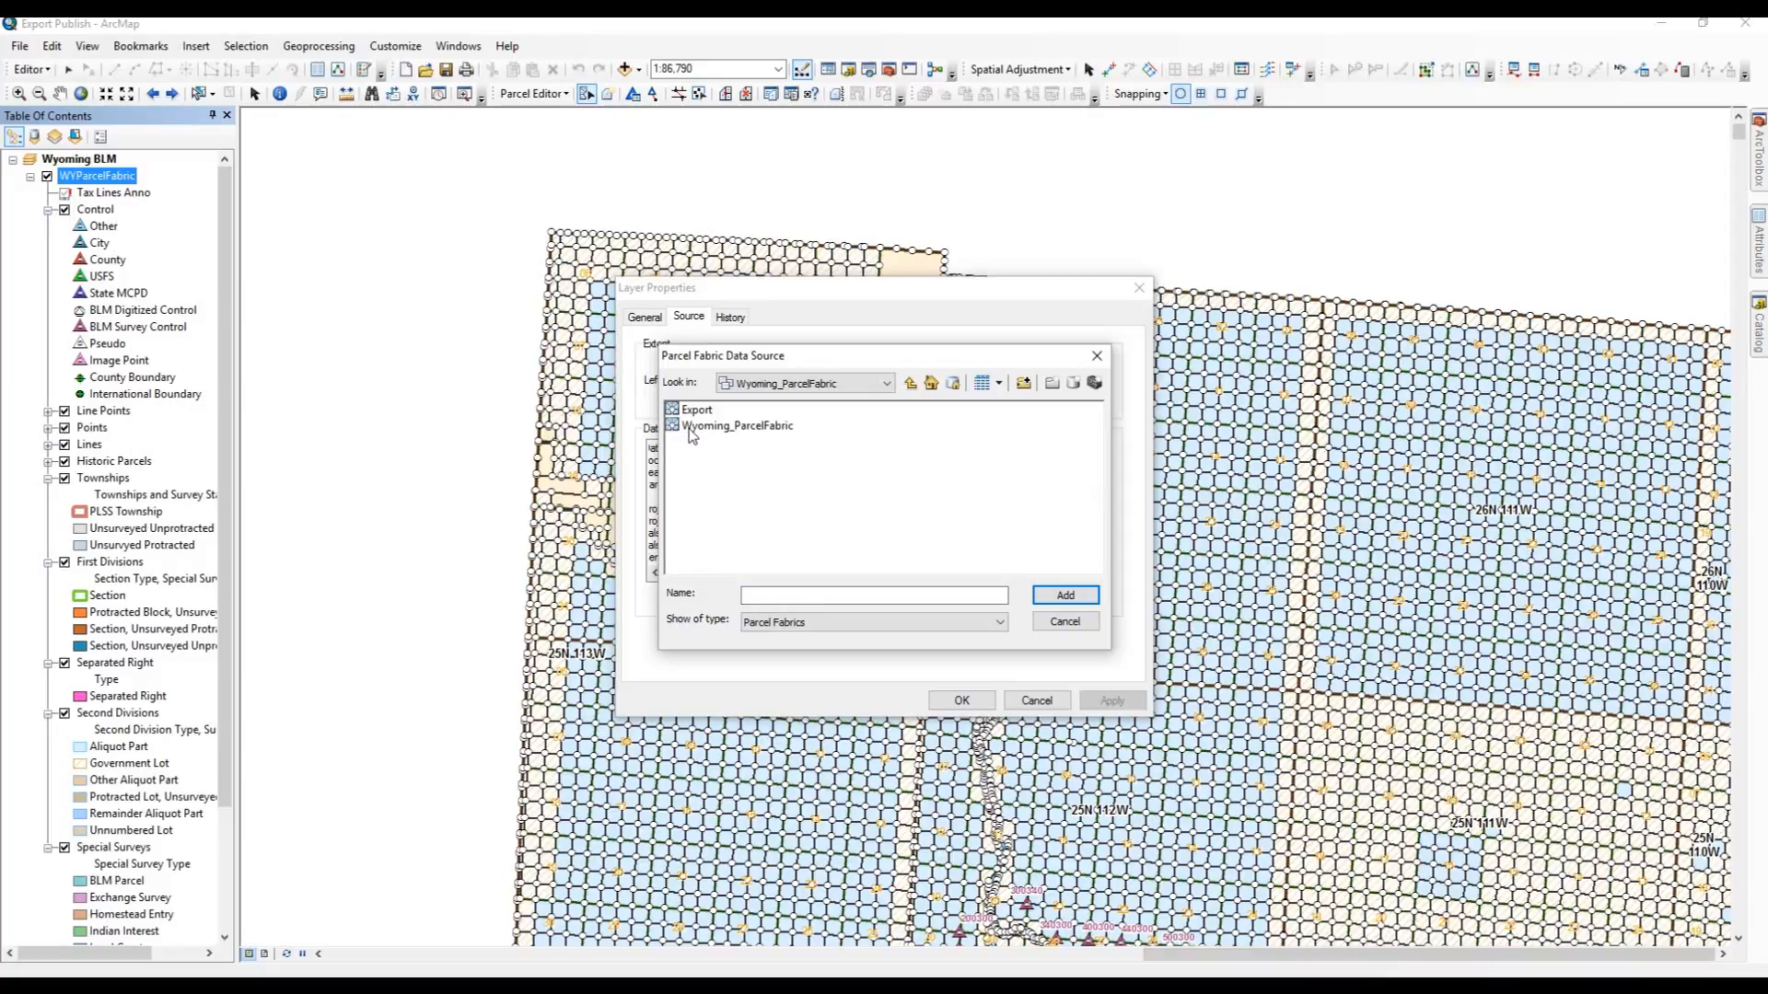
{"action": "left_click", "coordinate": [692, 411]}
{"action": "left_click", "coordinate": [1066, 597]}
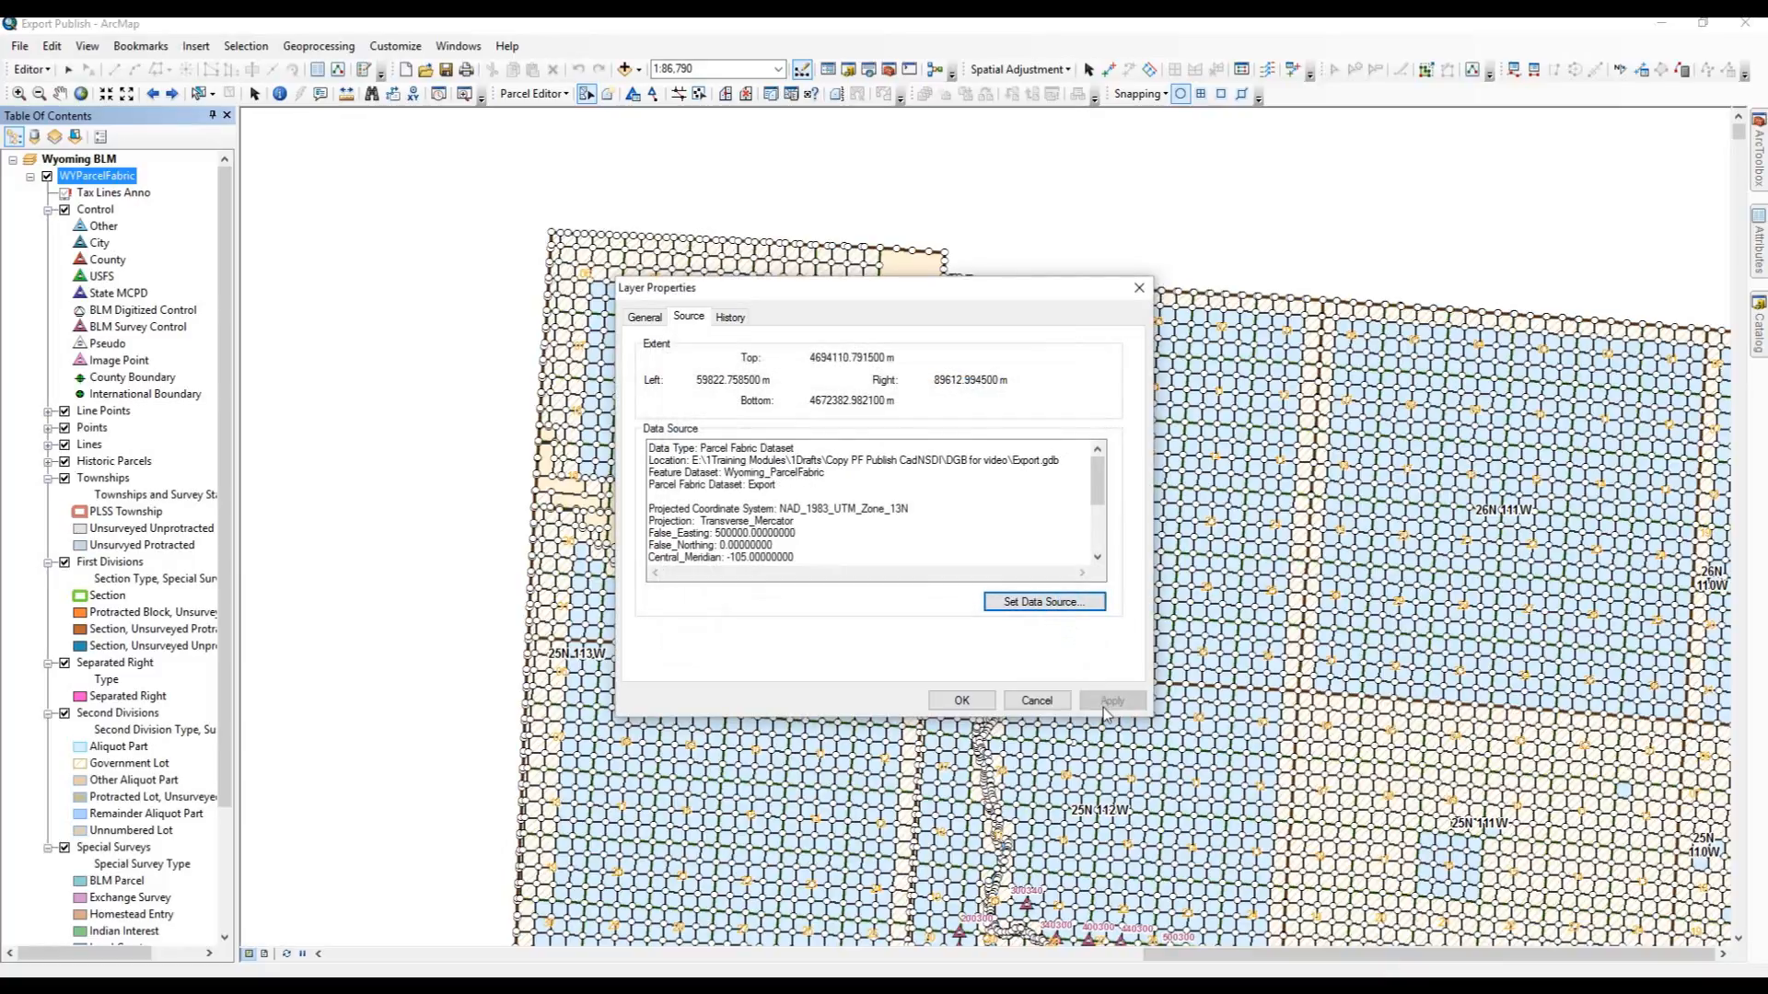
{"action": "left_click", "coordinate": [962, 701]}
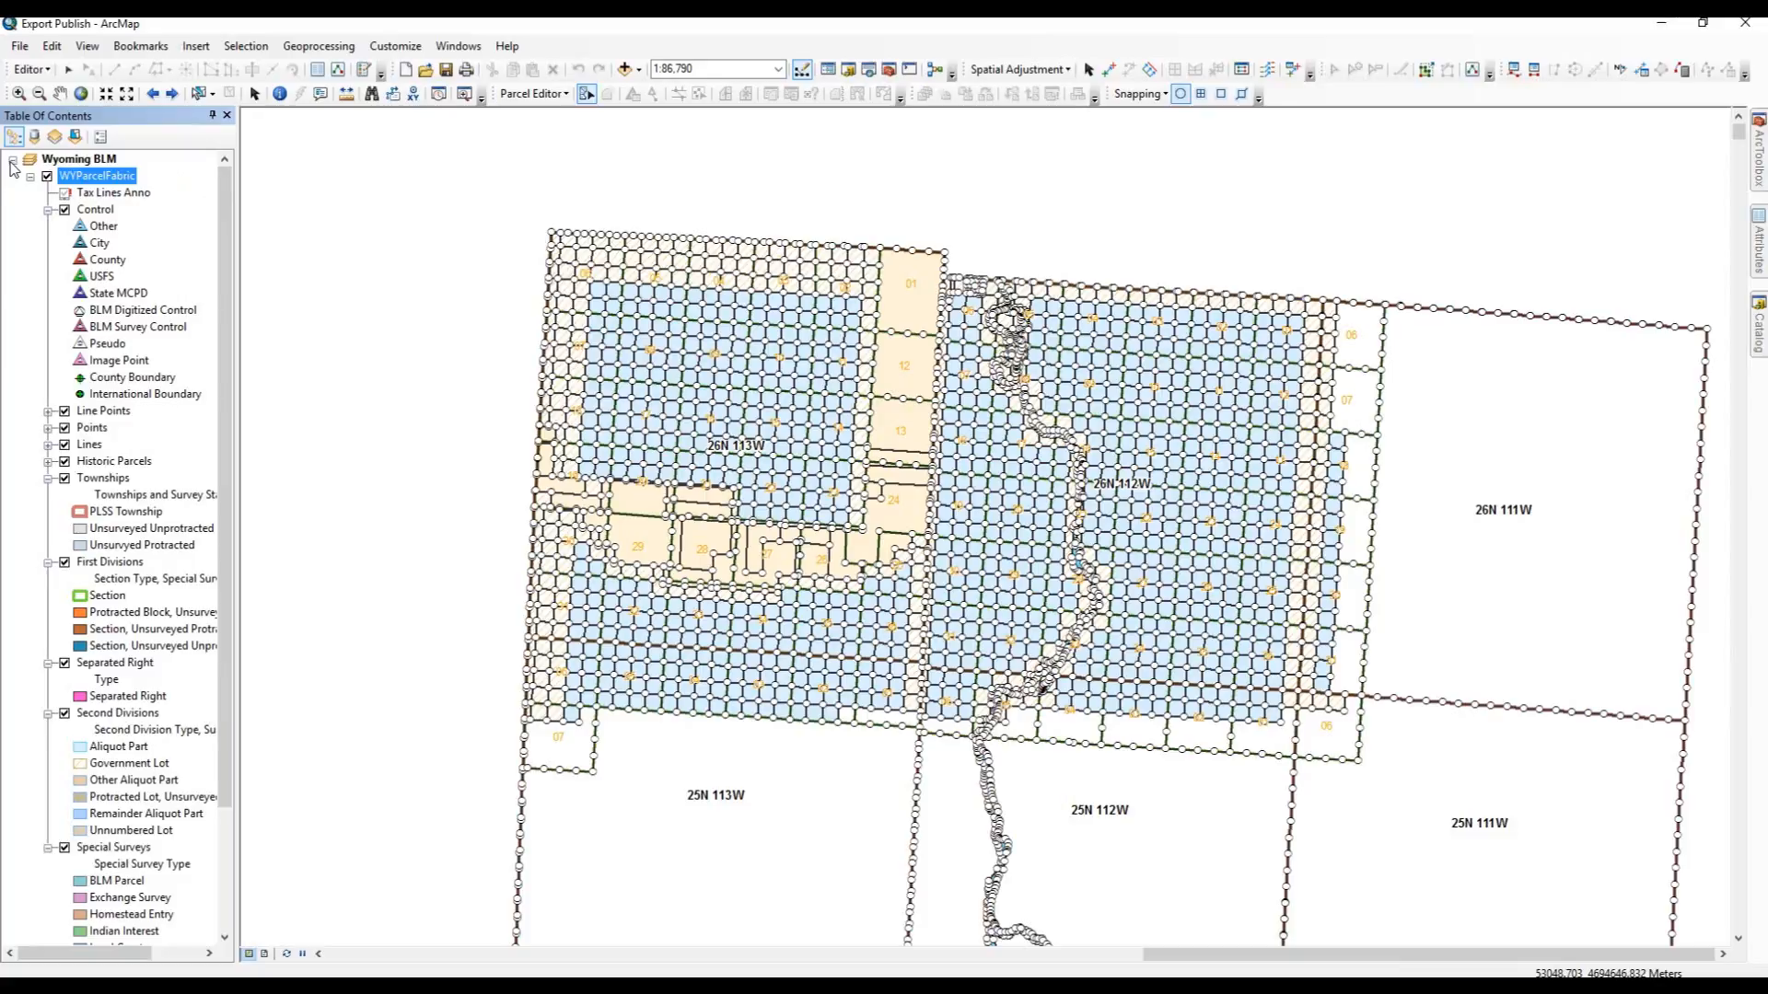
Start saving the map document under a new name and set the file name to Export
{"action": "left_click_drag", "start_coordinate": [215, 332], "coordinate": [268, 245]}
{"action": "left_click", "coordinate": [20, 48]}
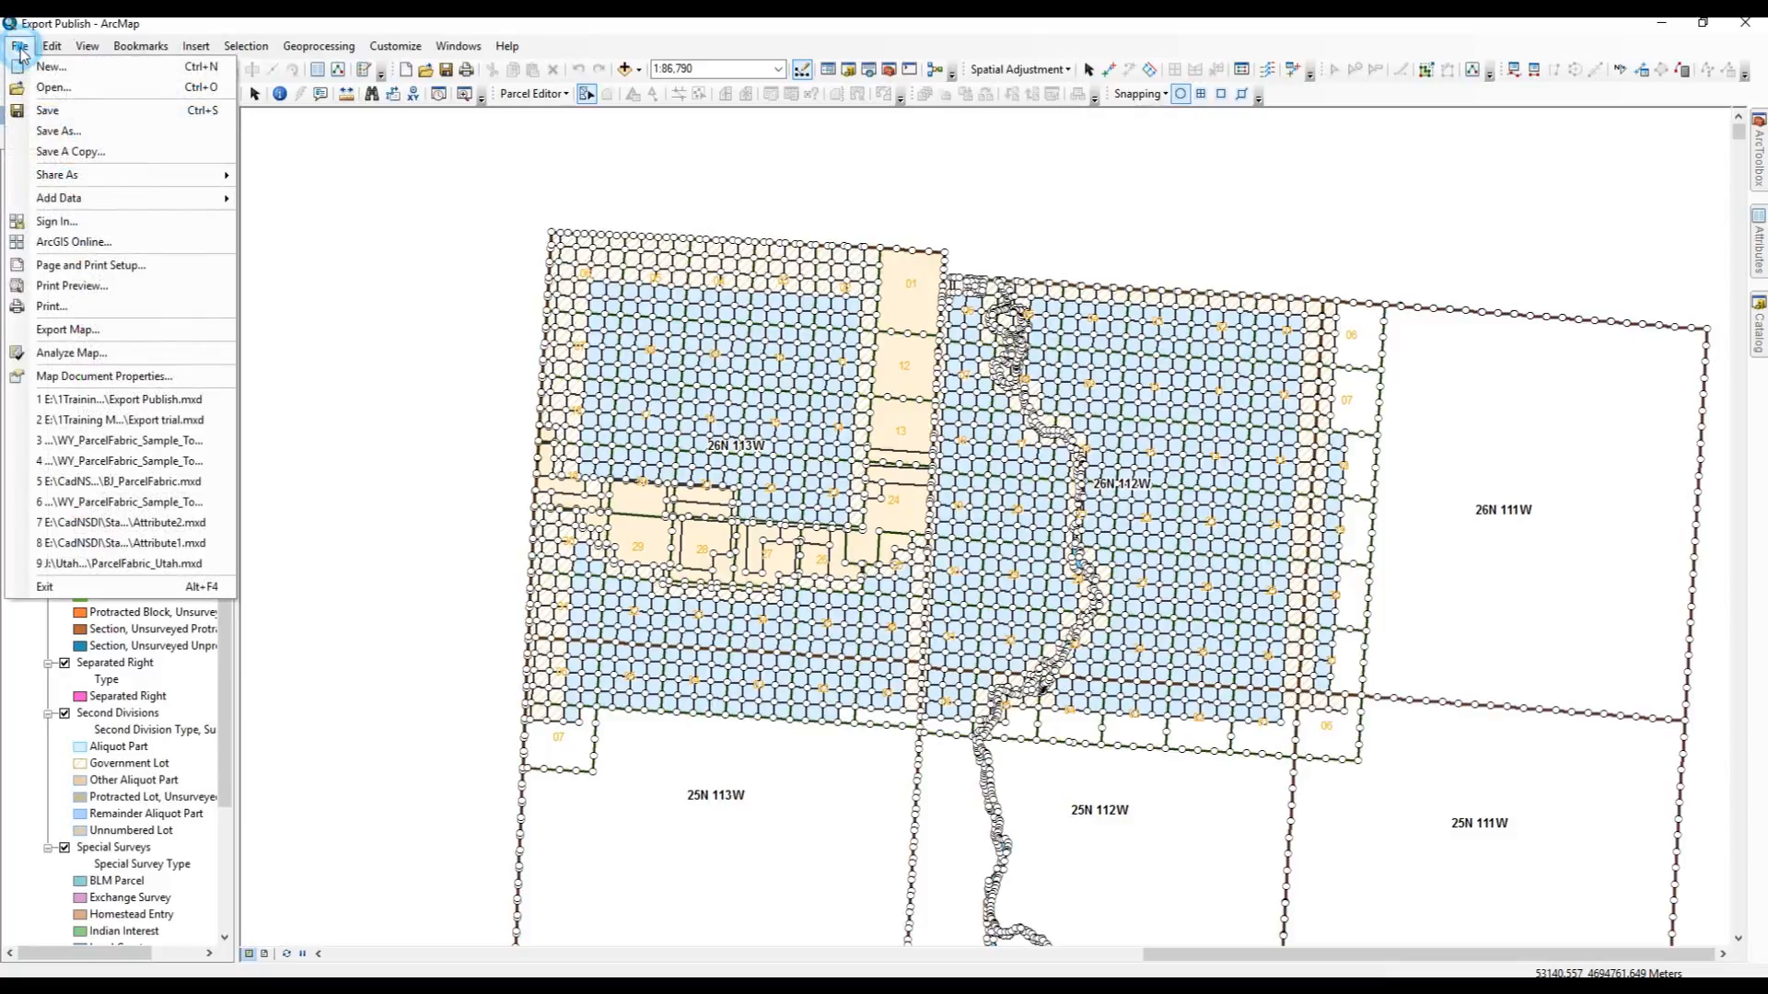
{"action": "left_click", "coordinate": [52, 133]}
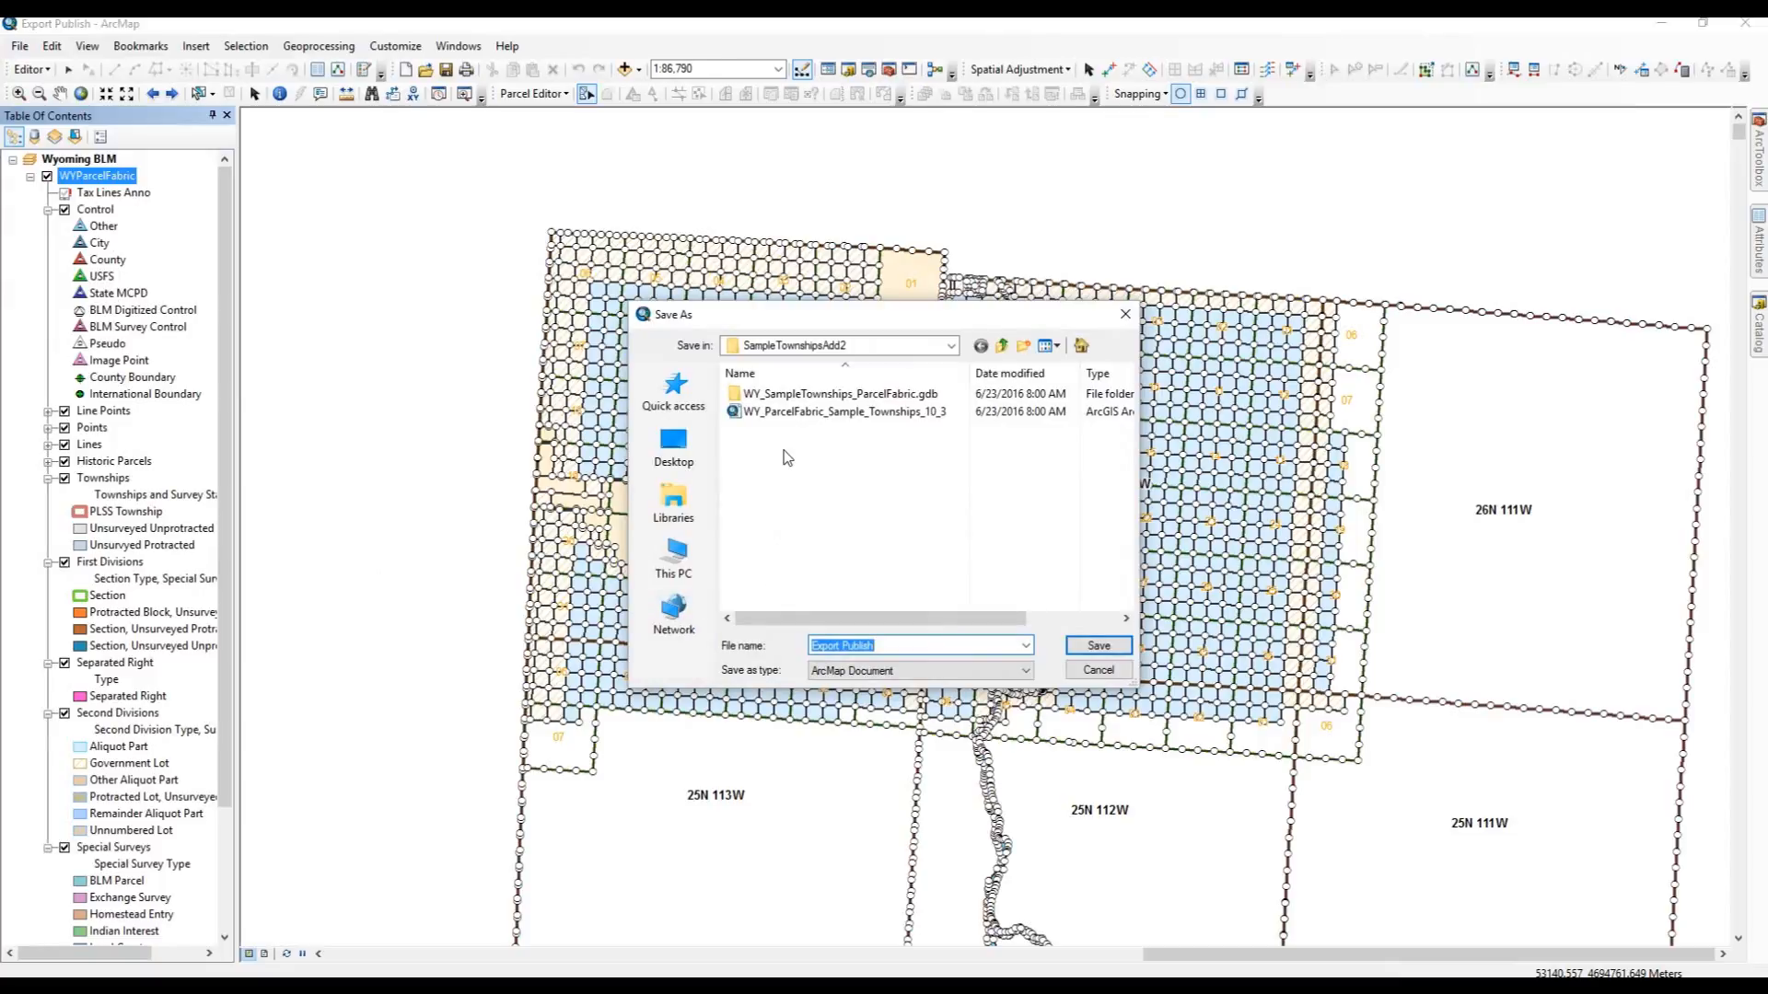
{"action": "left_click", "coordinate": [875, 646]}
Save the Export map document in the DGB for video folder under 1Training Modules, 1Drafts, Copy PF Publish CadNSDI on drive E
{"action": "left_click", "coordinate": [1003, 349]}
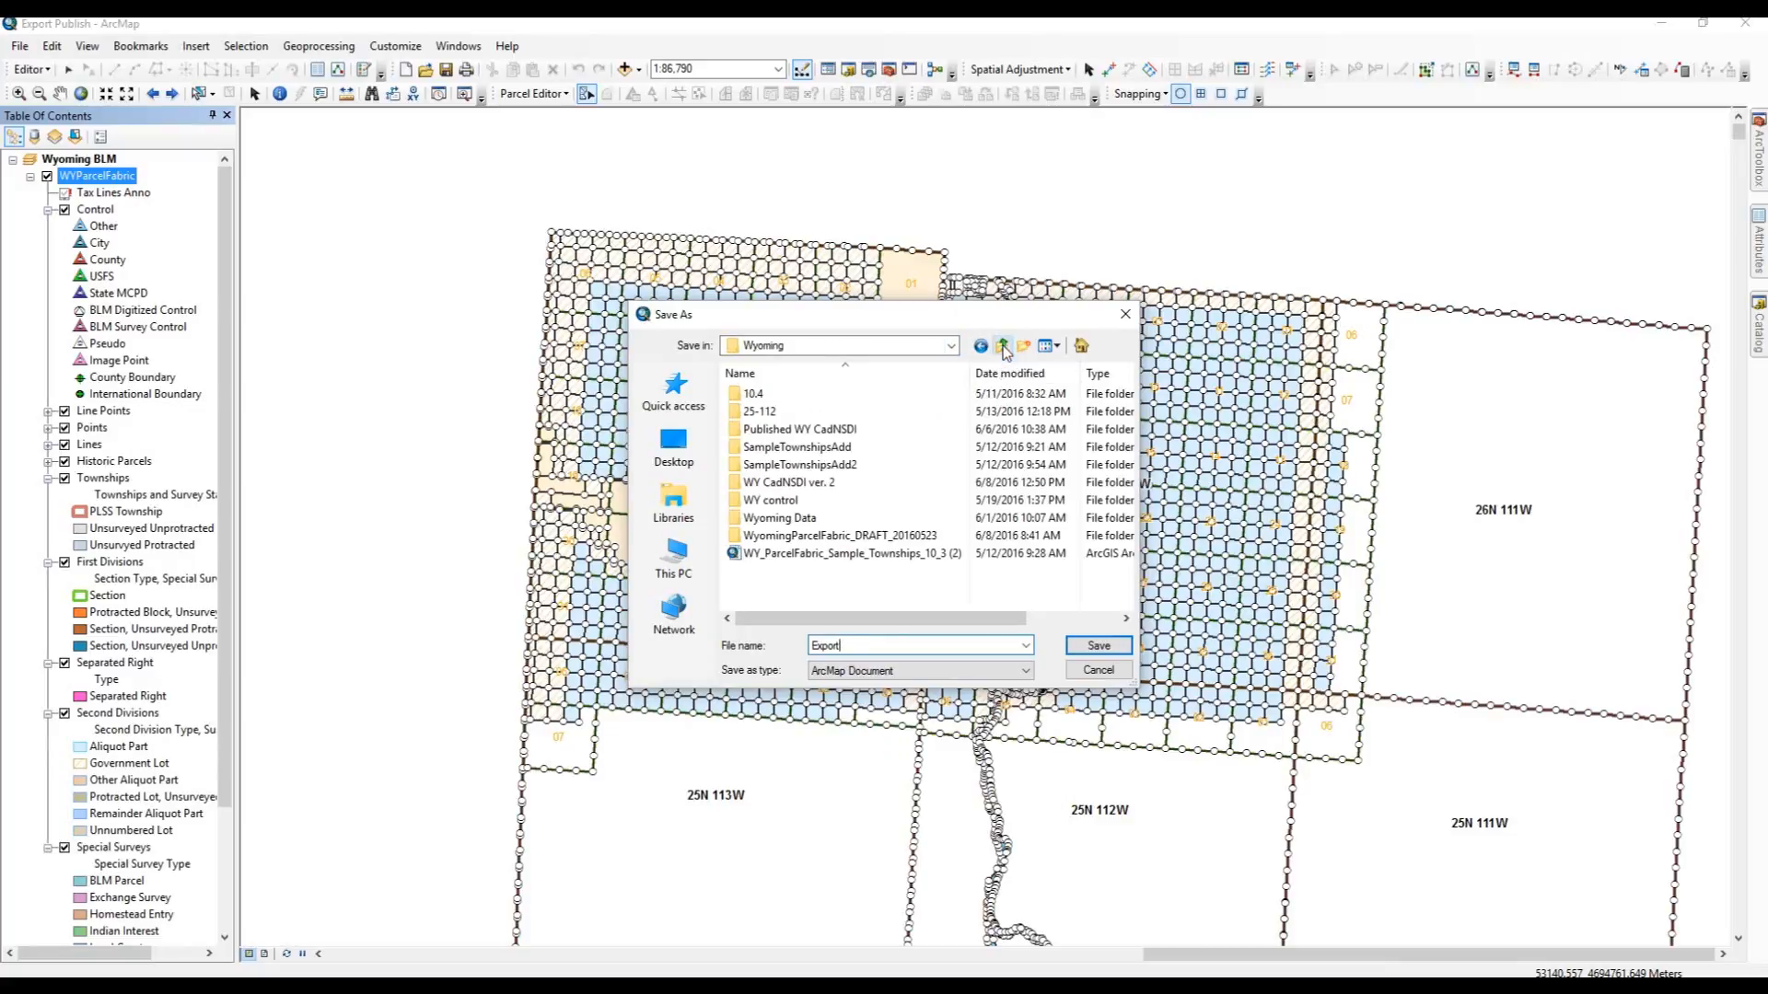
{"action": "left_click", "coordinate": [1003, 350]}
{"action": "left_click", "coordinate": [1004, 350]}
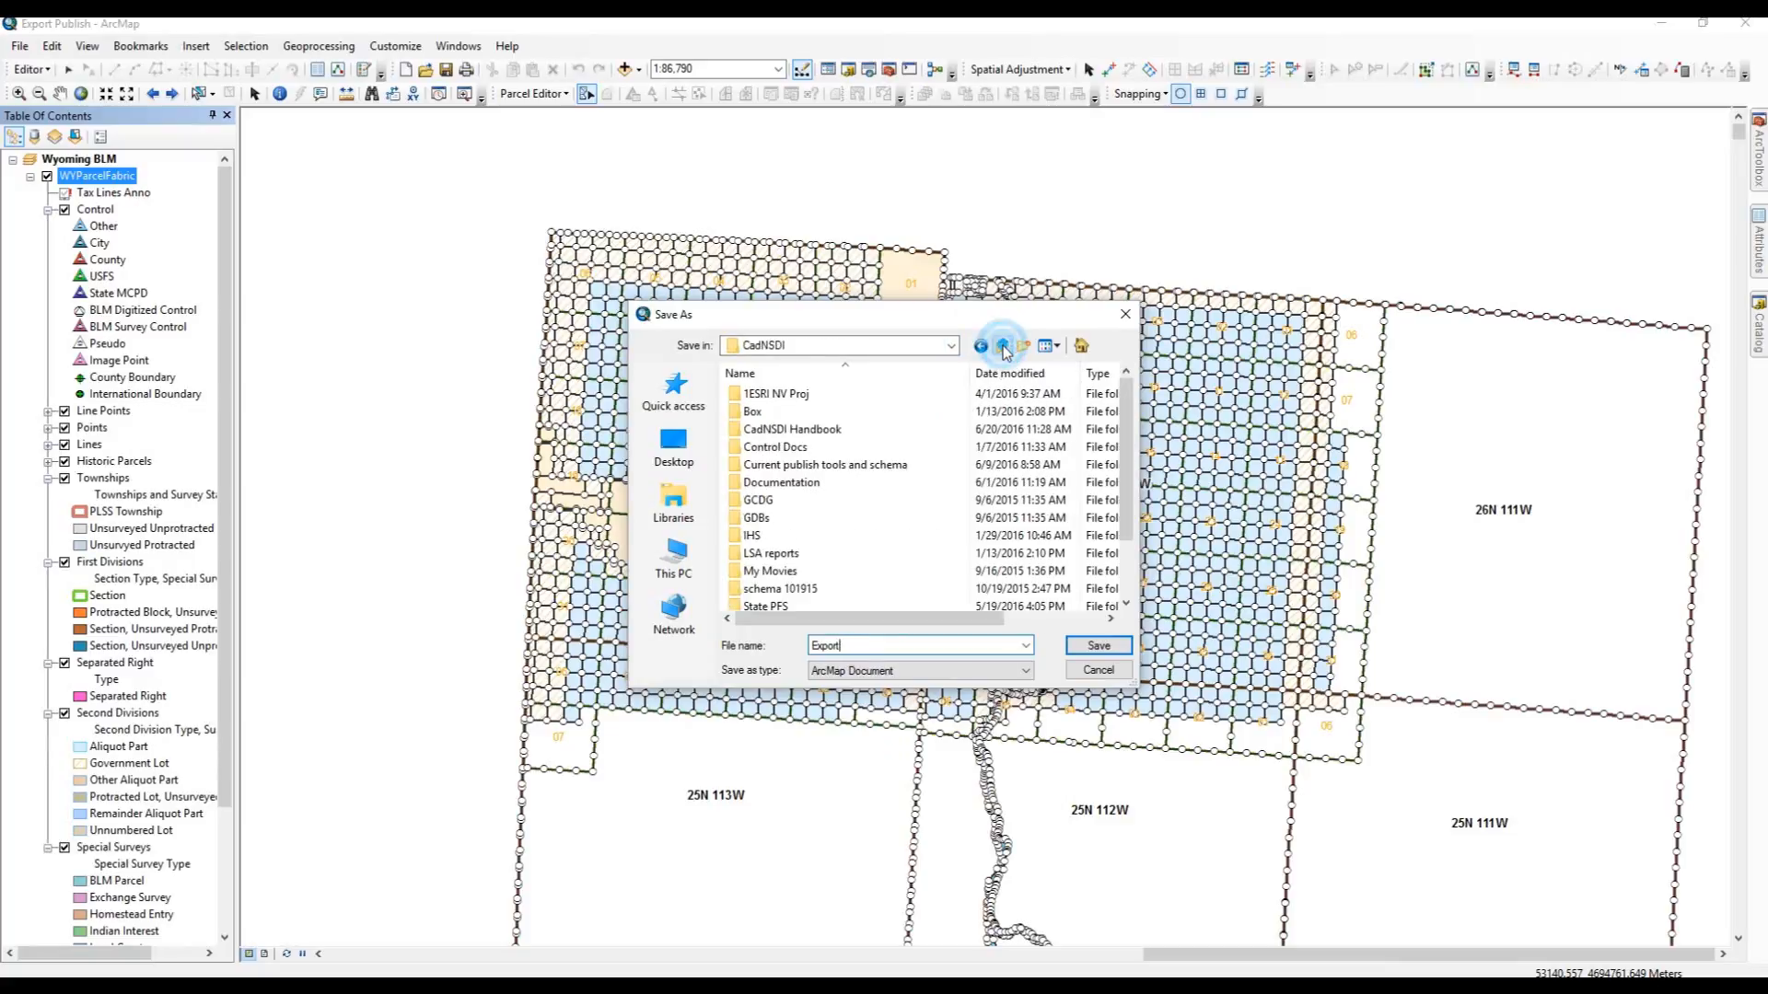
{"action": "left_click", "coordinate": [1003, 350]}
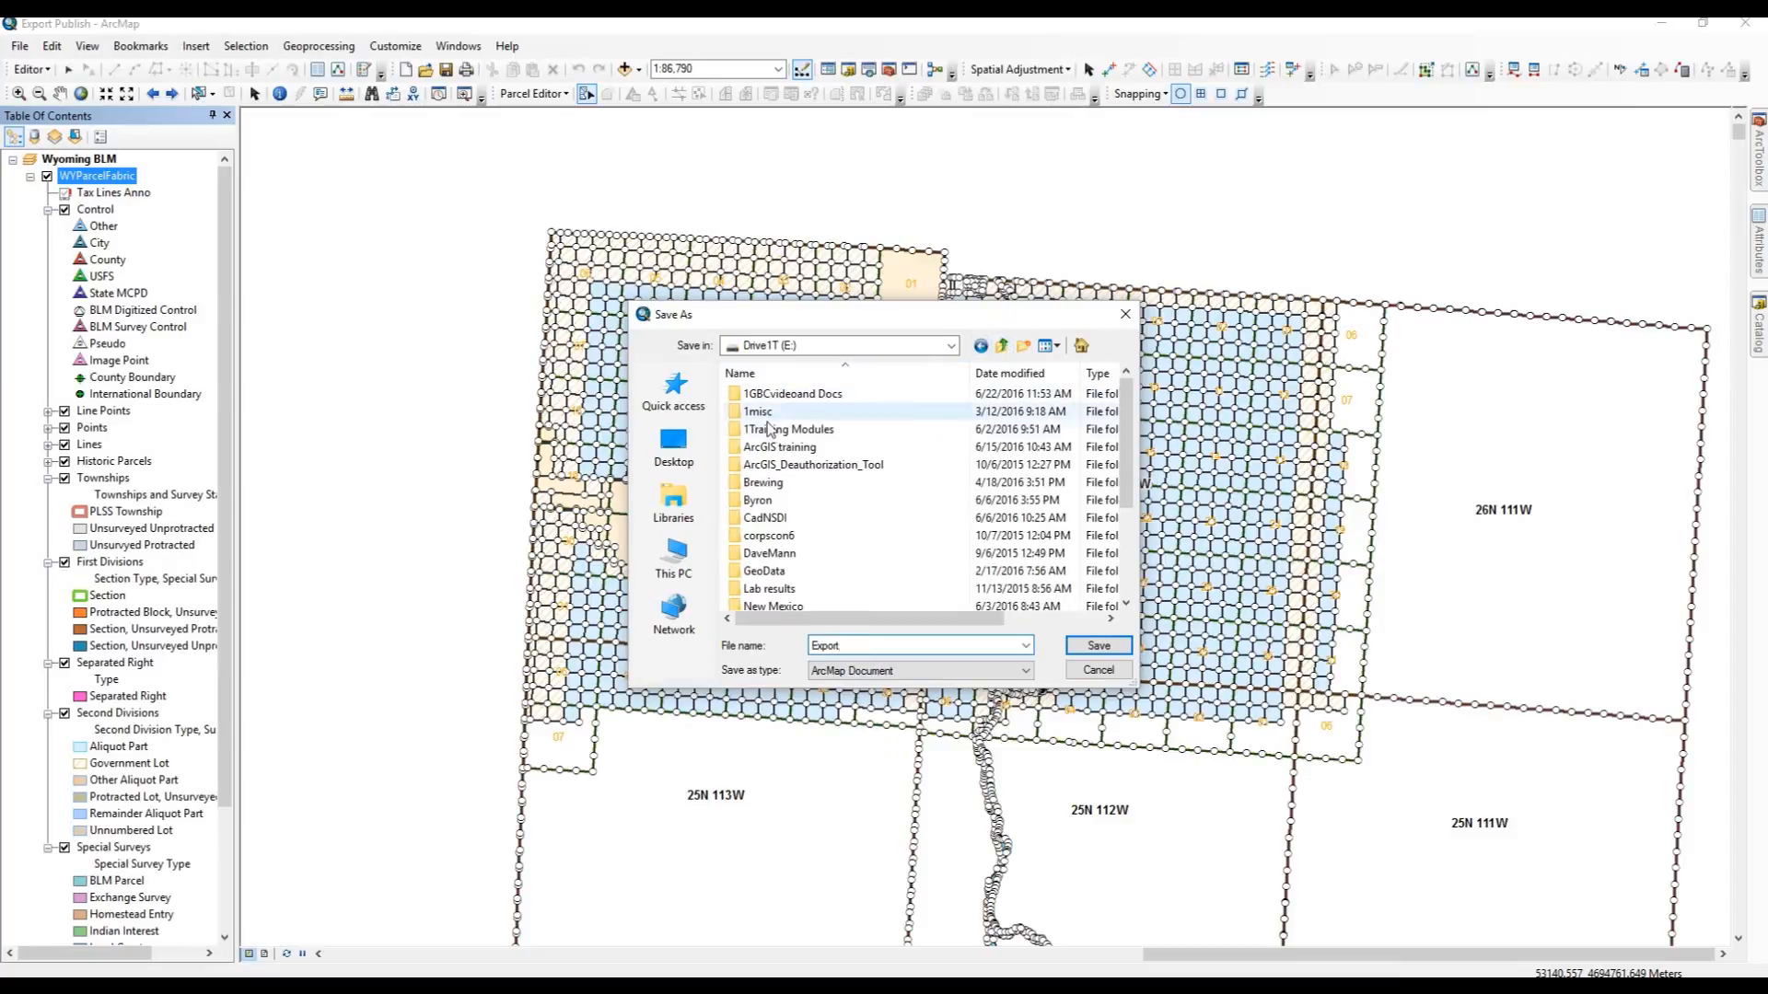
{"action": "left_click", "coordinate": [771, 431]}
{"action": "double_click", "coordinate": [772, 431]}
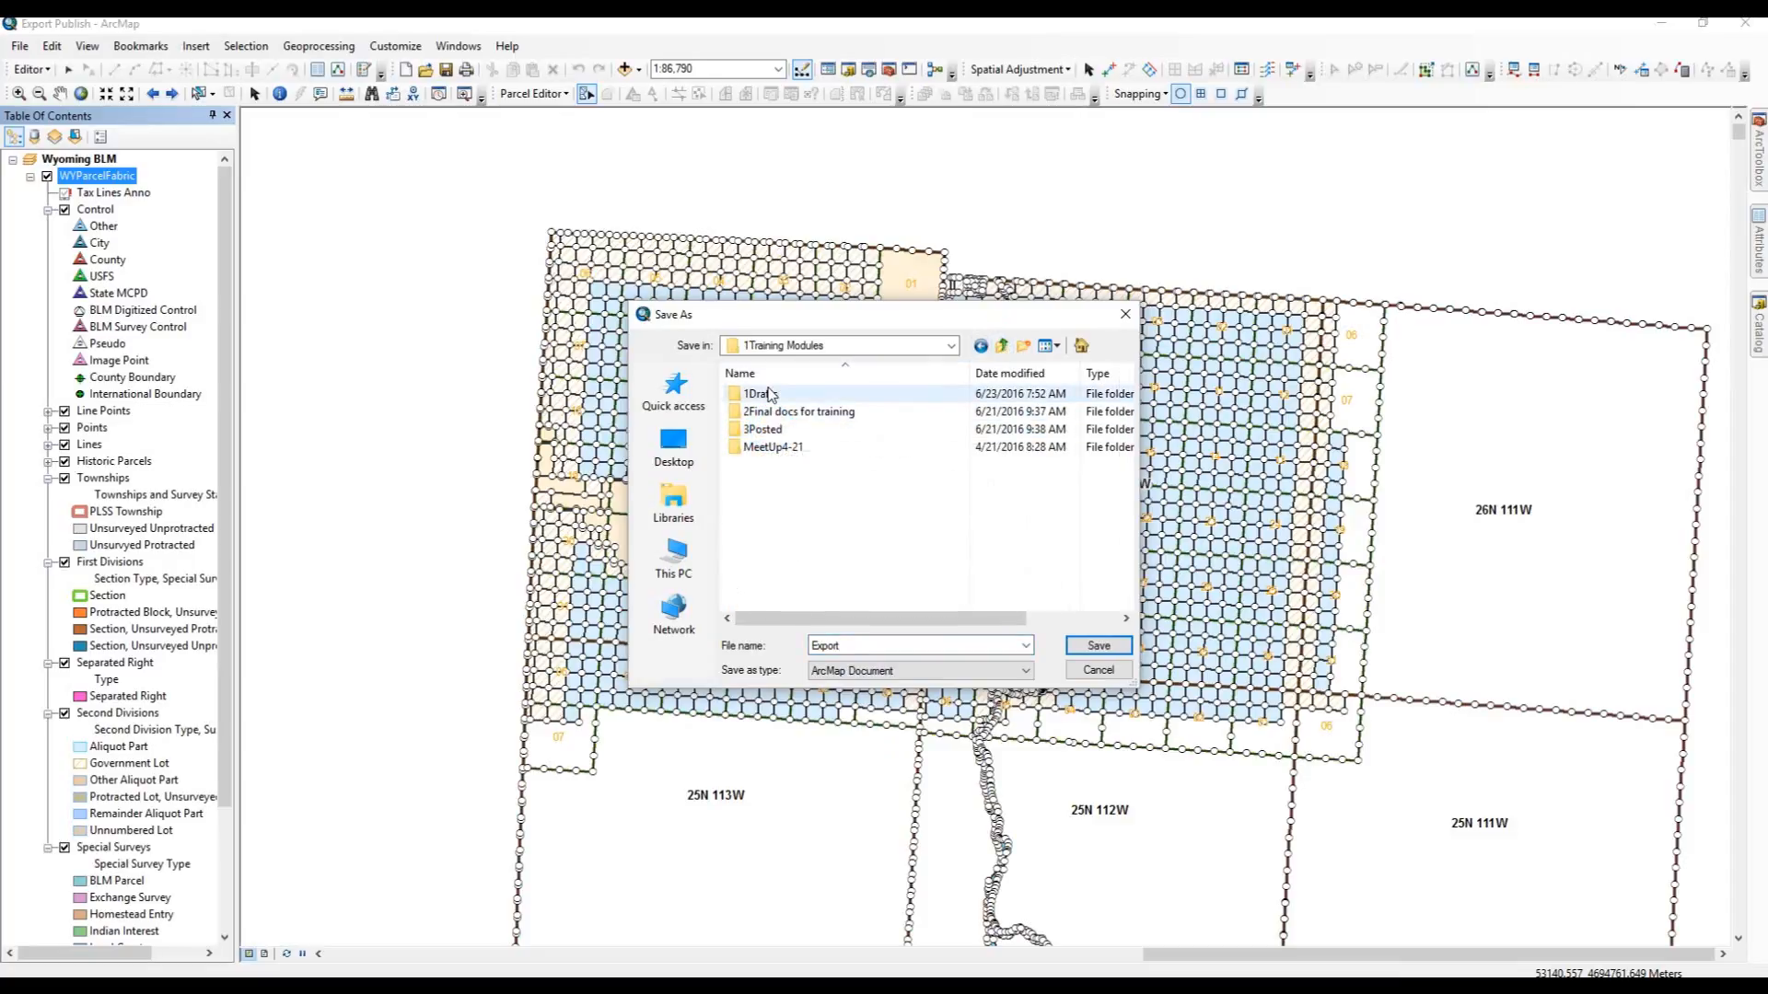
{"action": "double_click", "coordinate": [772, 396]}
{"action": "left_click", "coordinate": [776, 448]}
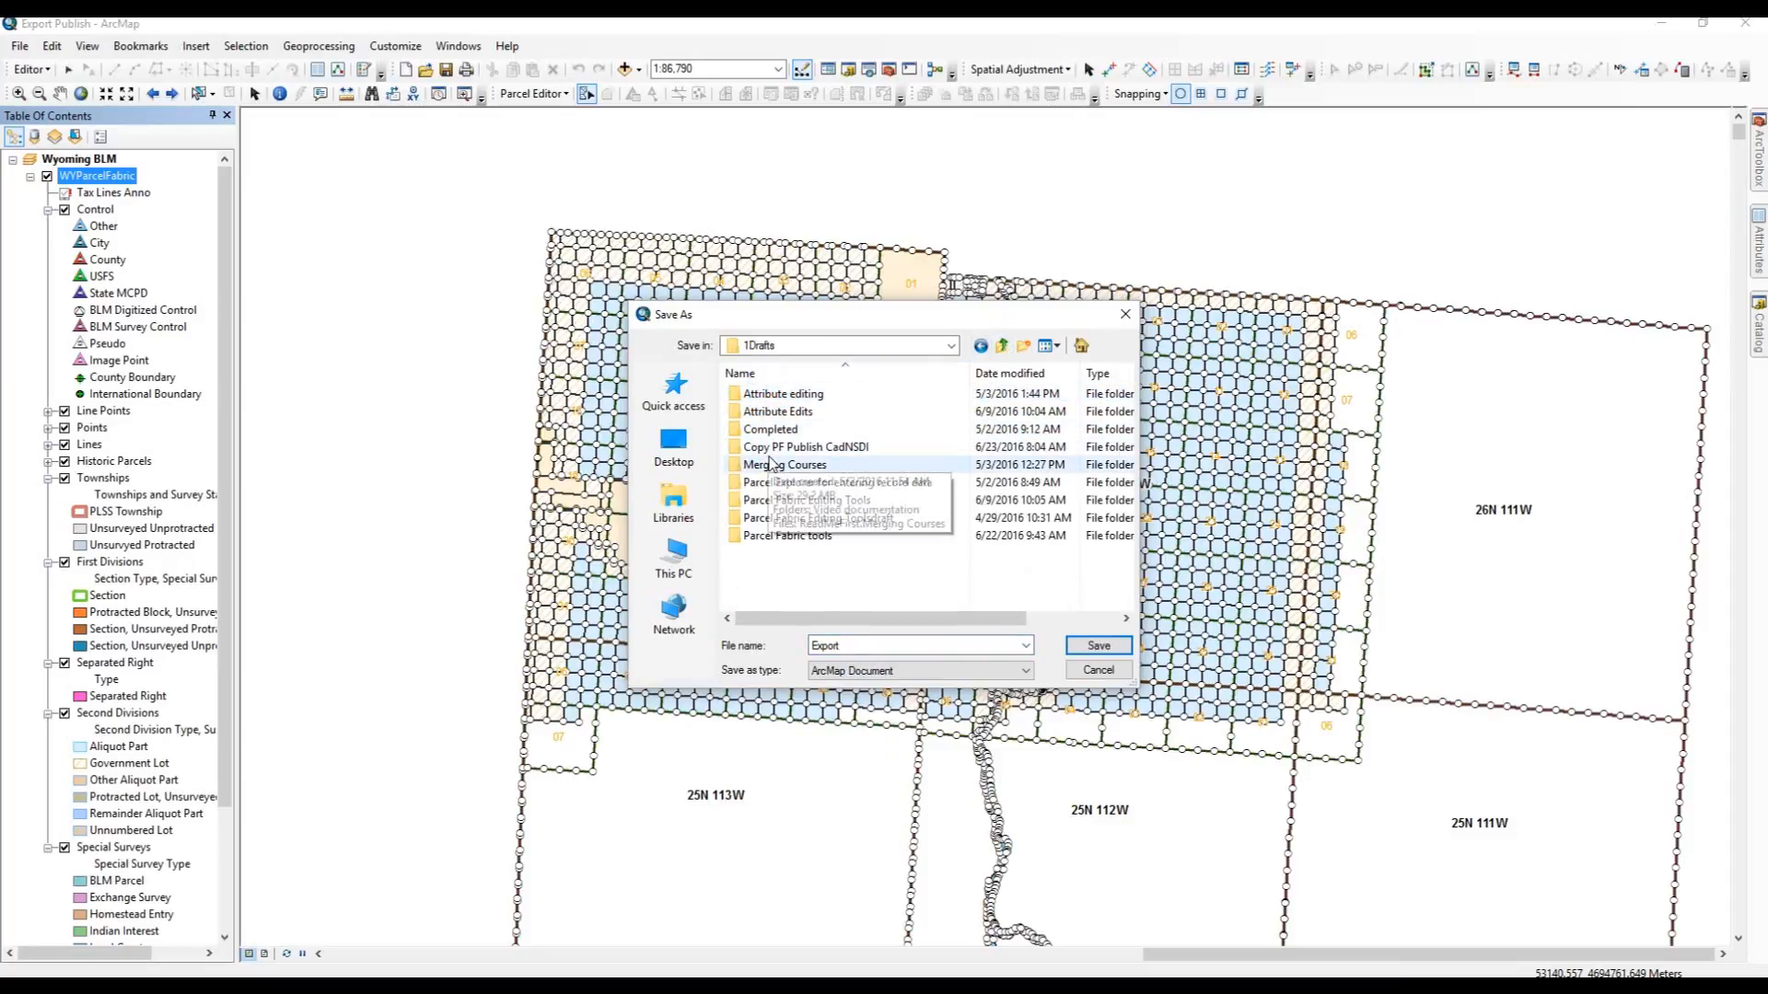
{"action": "left_click", "coordinate": [776, 449]}
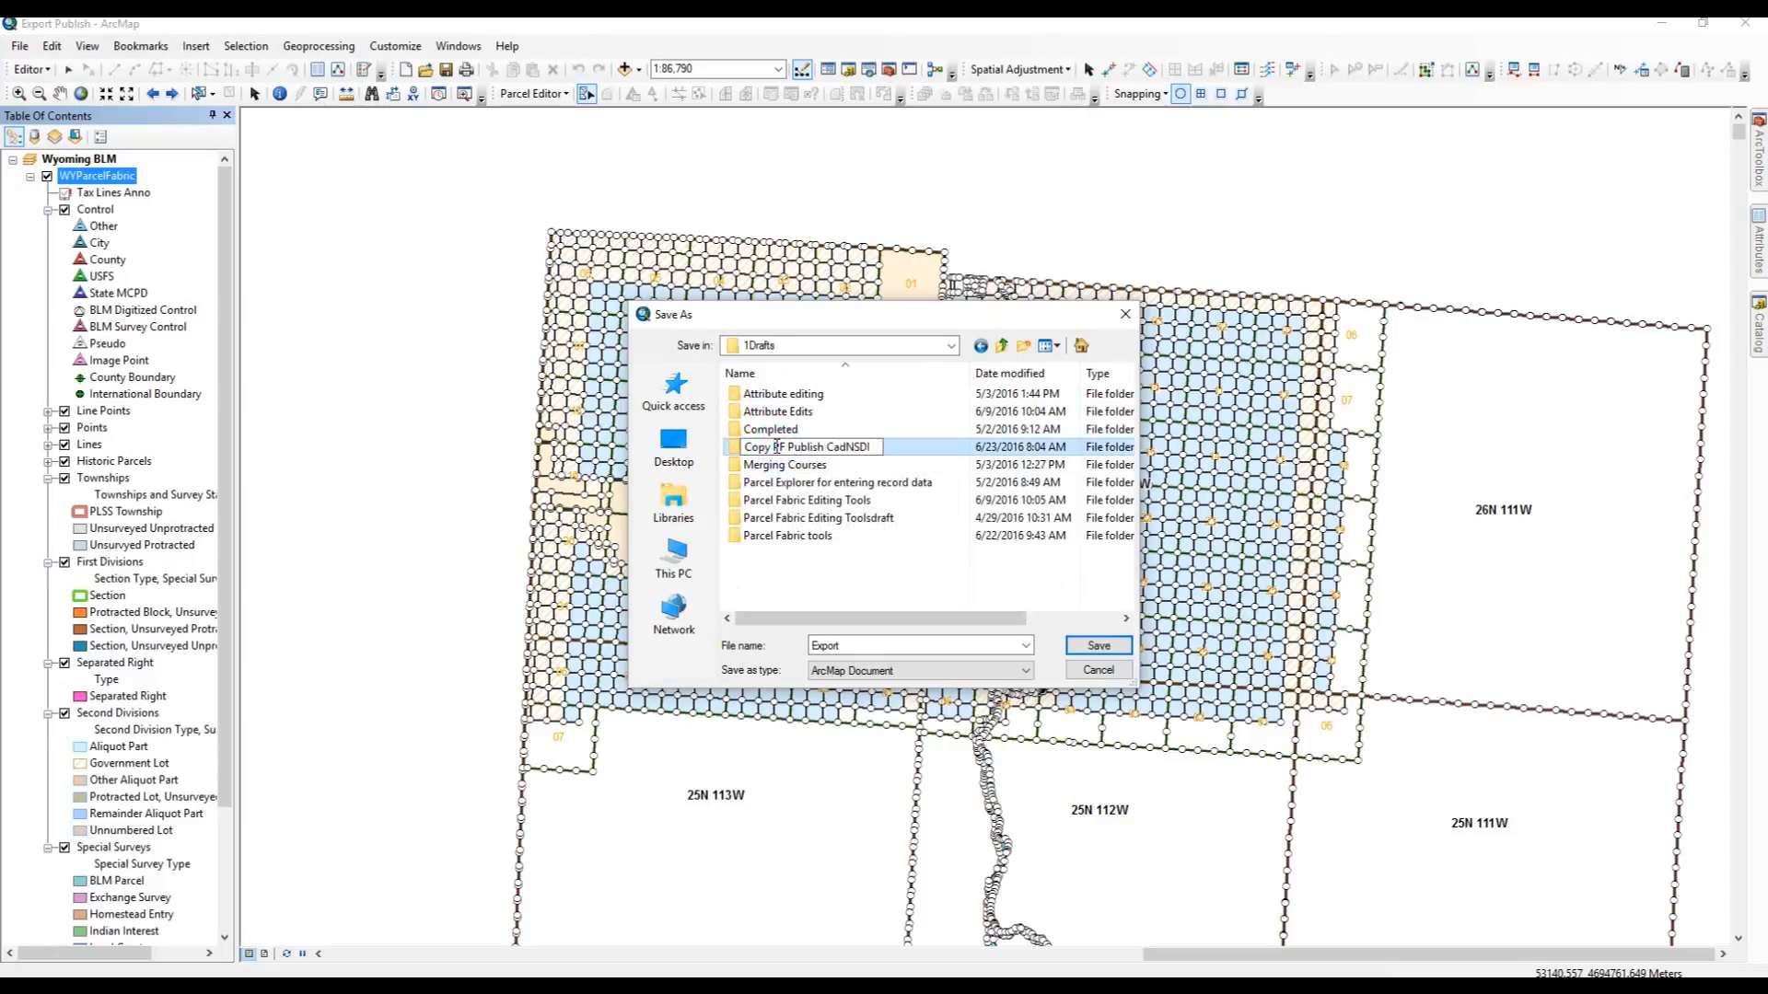
{"action": "double_click", "coordinate": [735, 448]}
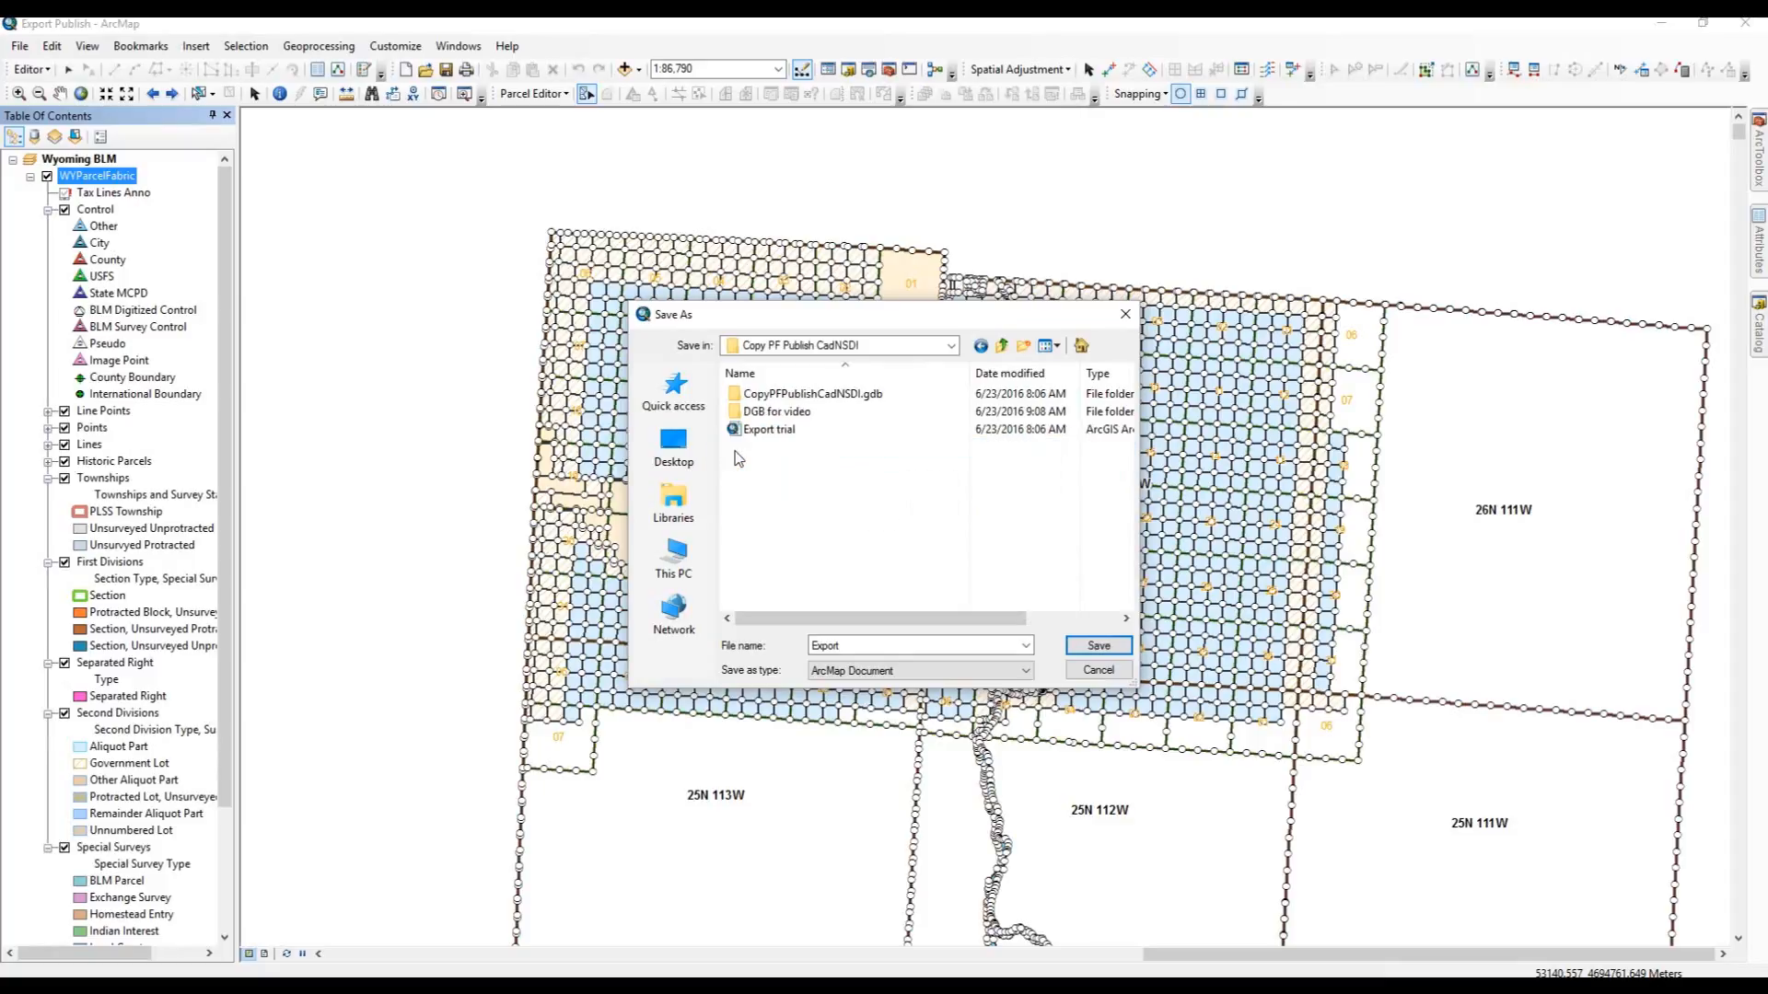
{"action": "double_click", "coordinate": [739, 411]}
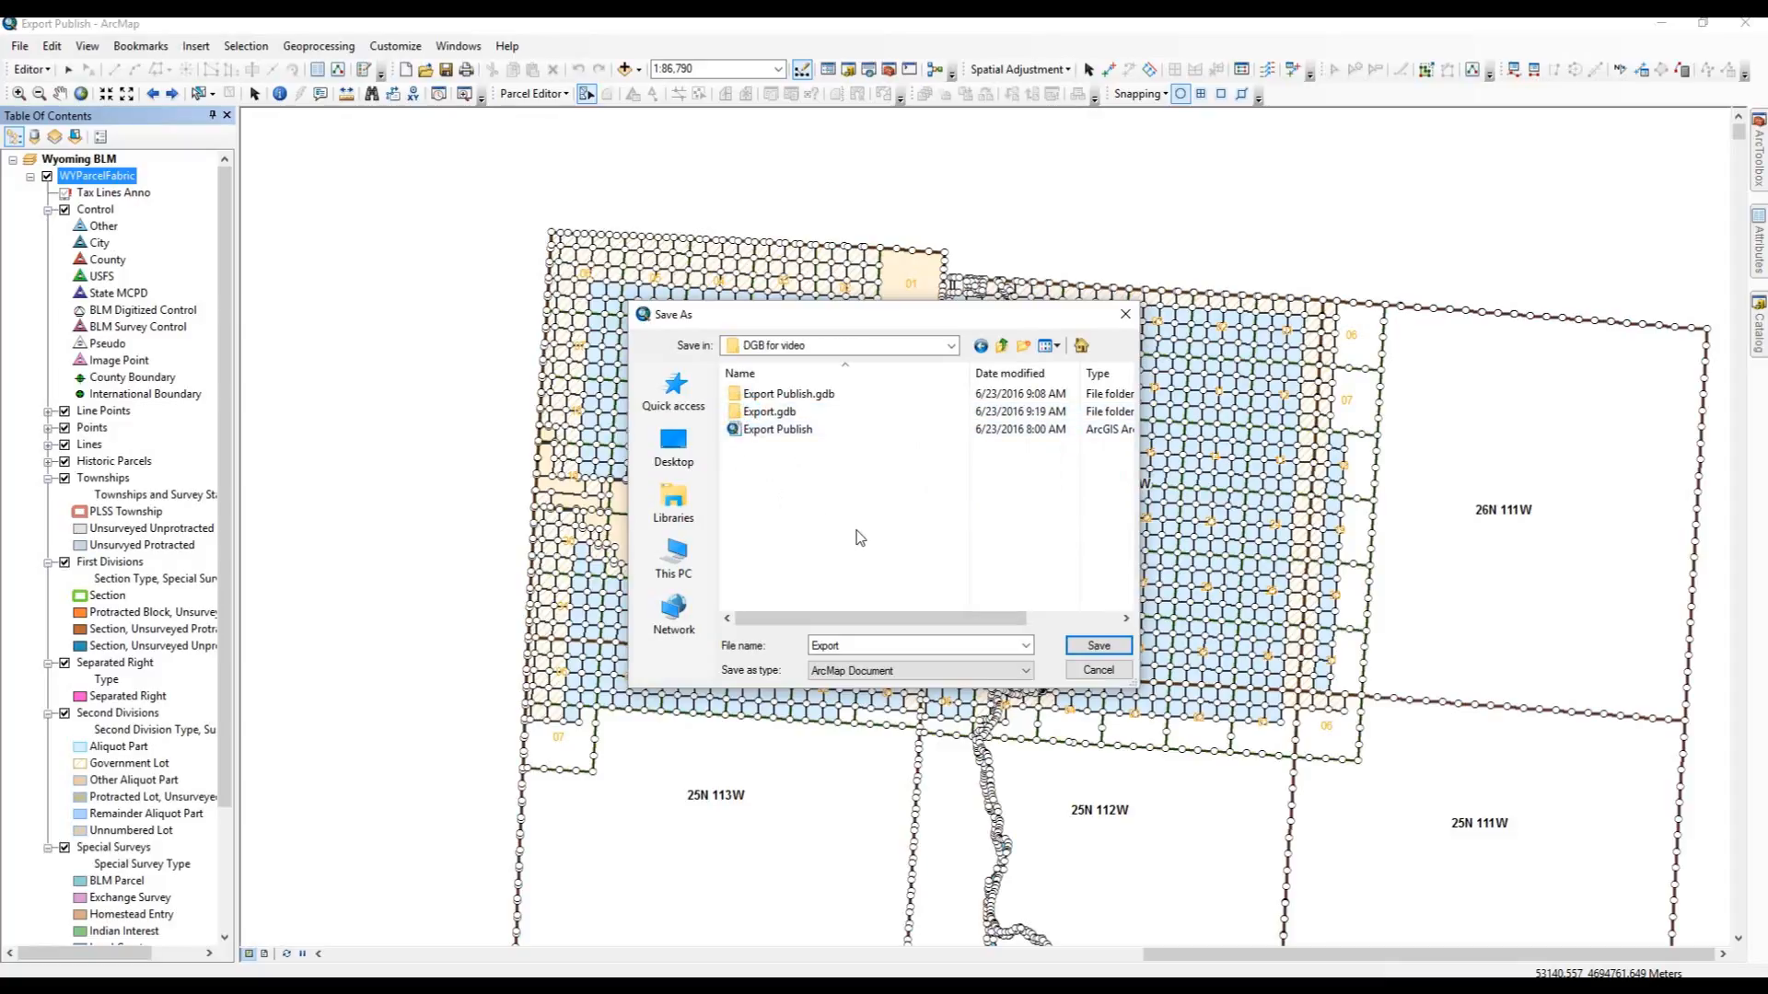
{"action": "left_click", "coordinate": [1096, 646]}
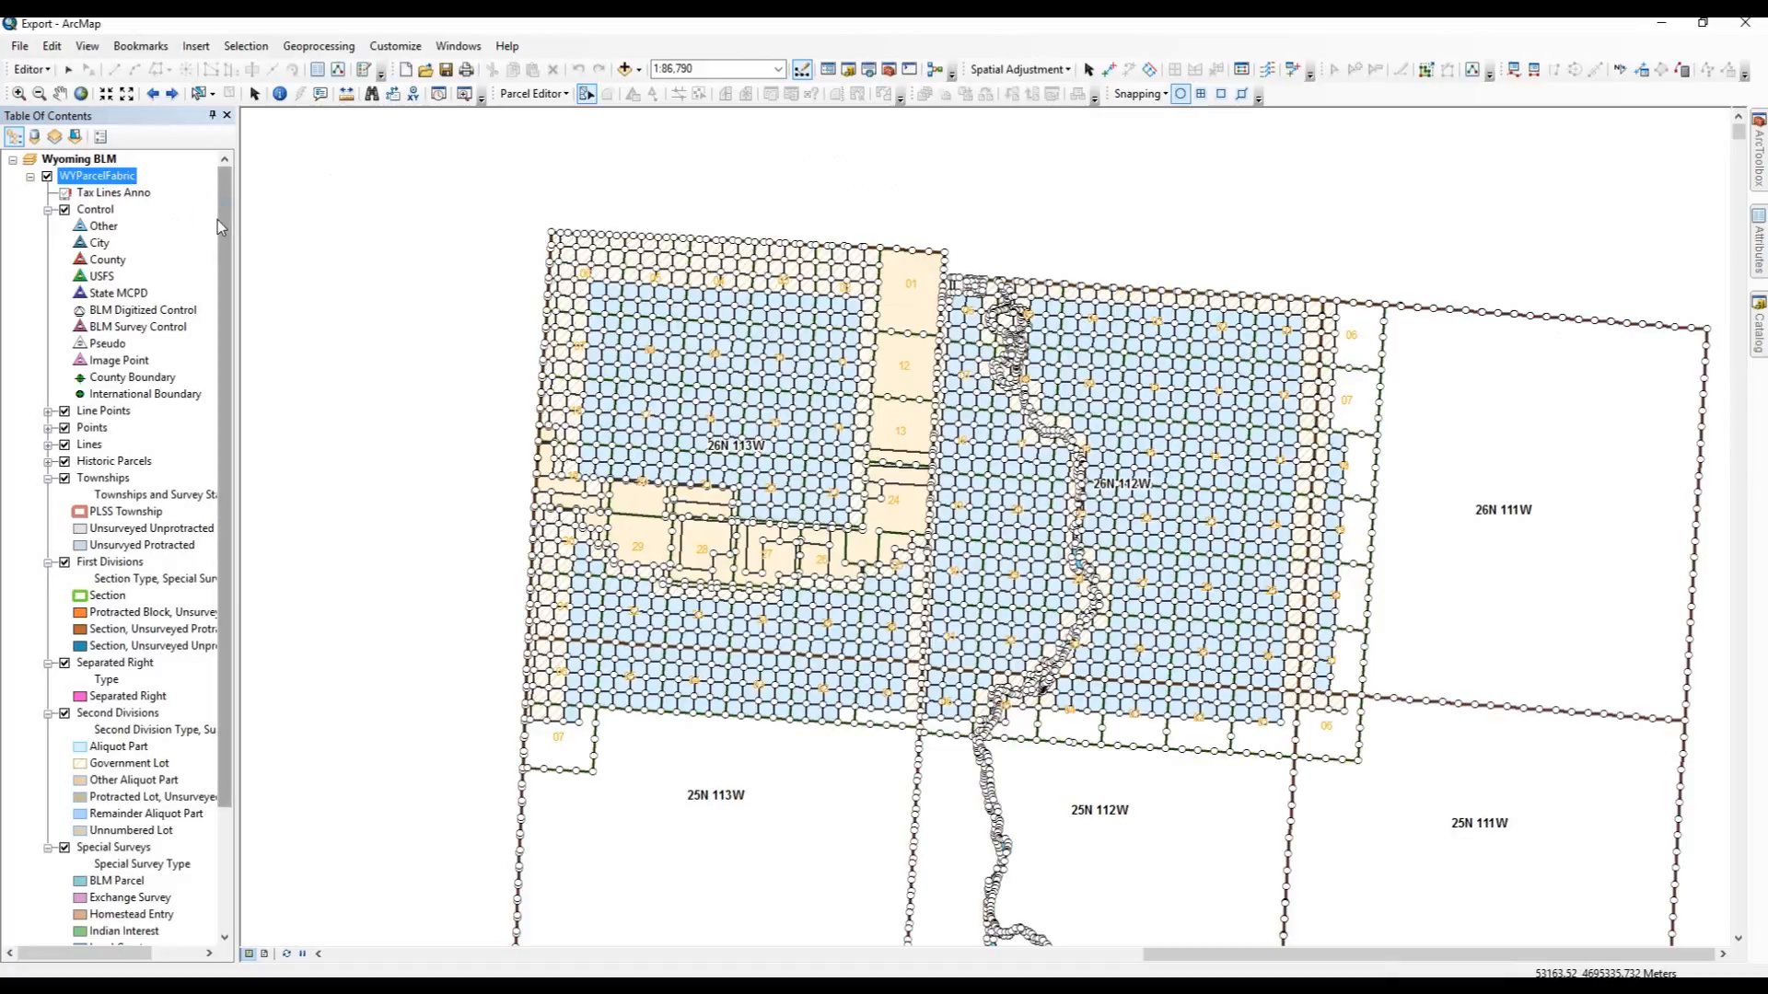
Examine the contents of the Export and Wyoming_ParcelFabric parcel fabrics inside Export.gdb in the catalog
{"action": "left_click_drag", "start_coordinate": [218, 220], "coordinate": [254, 184]}
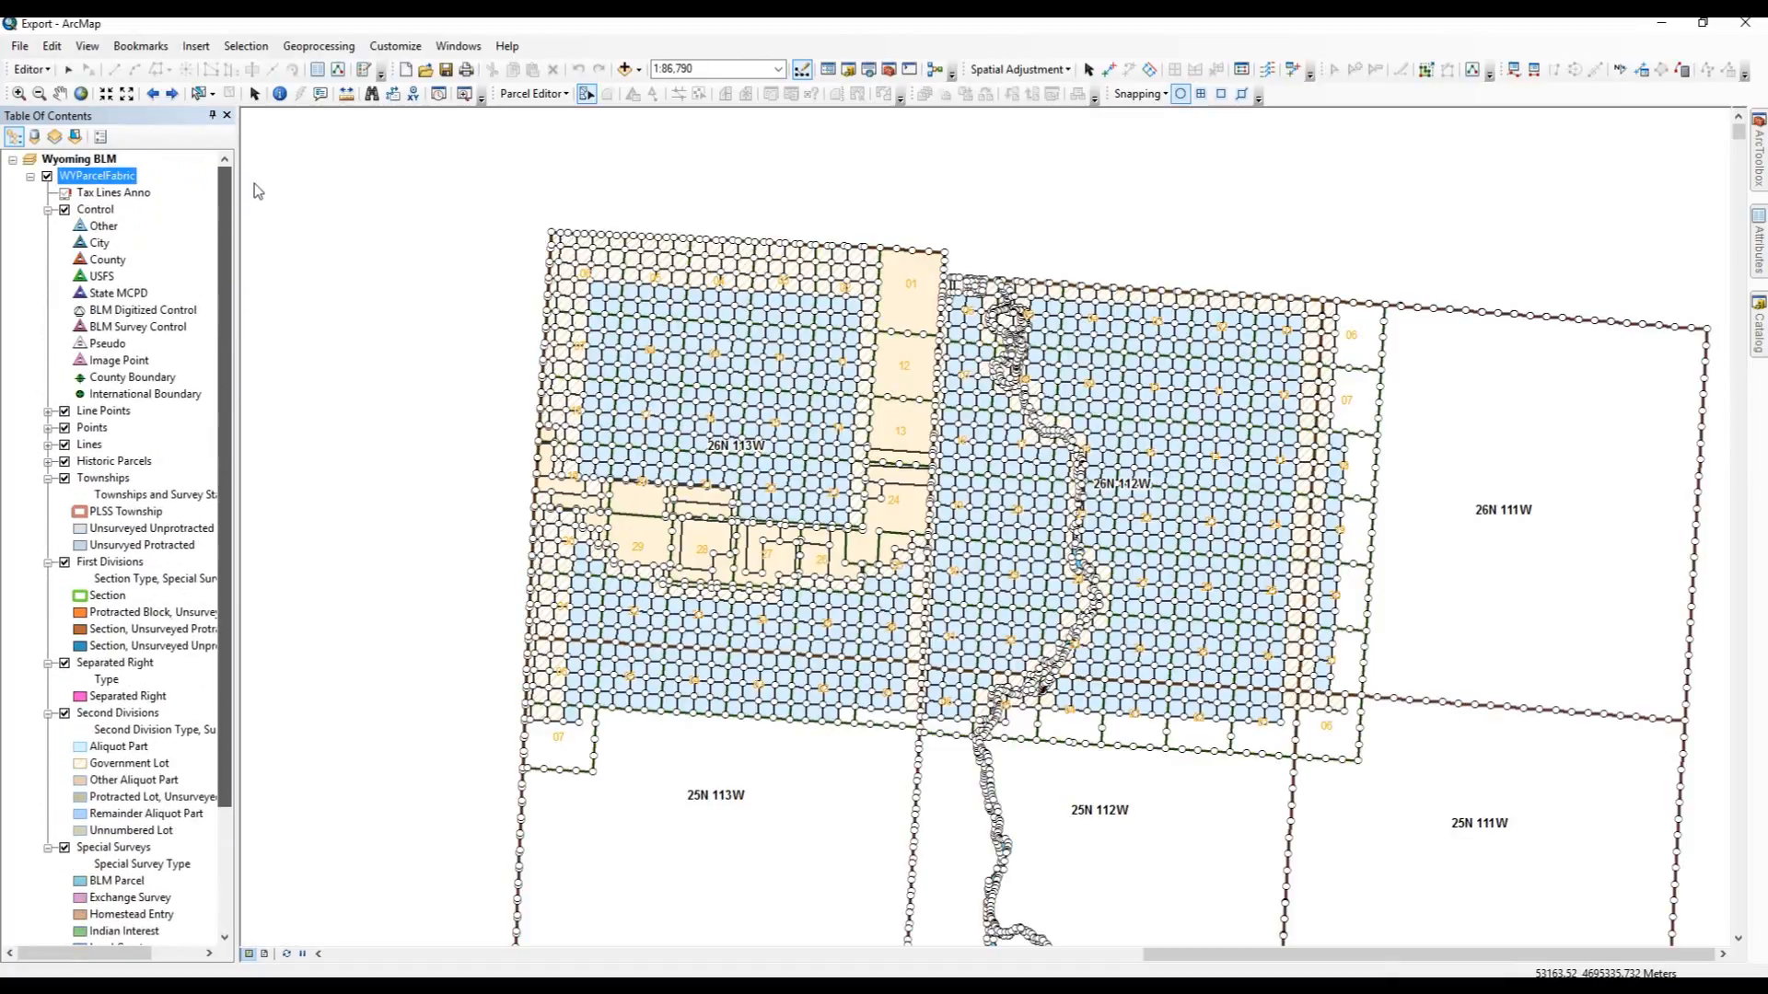
{"action": "left_click", "coordinate": [1759, 317]}
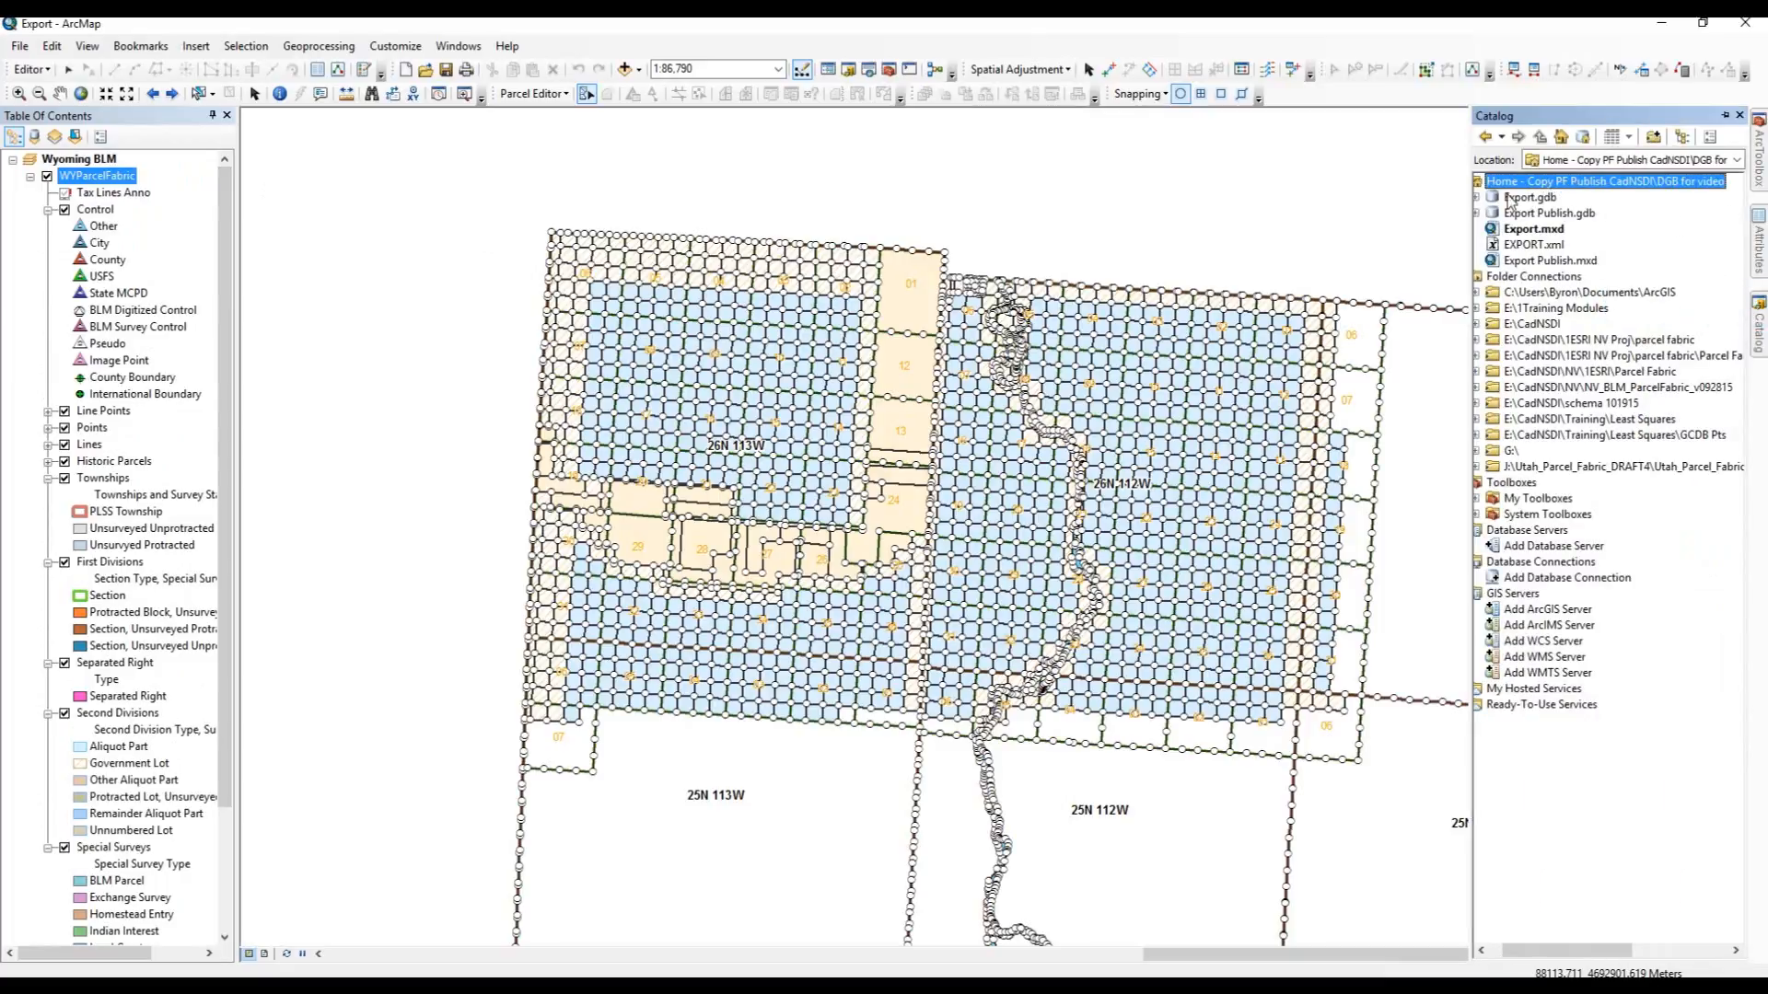
{"action": "left_click", "coordinate": [1477, 198]}
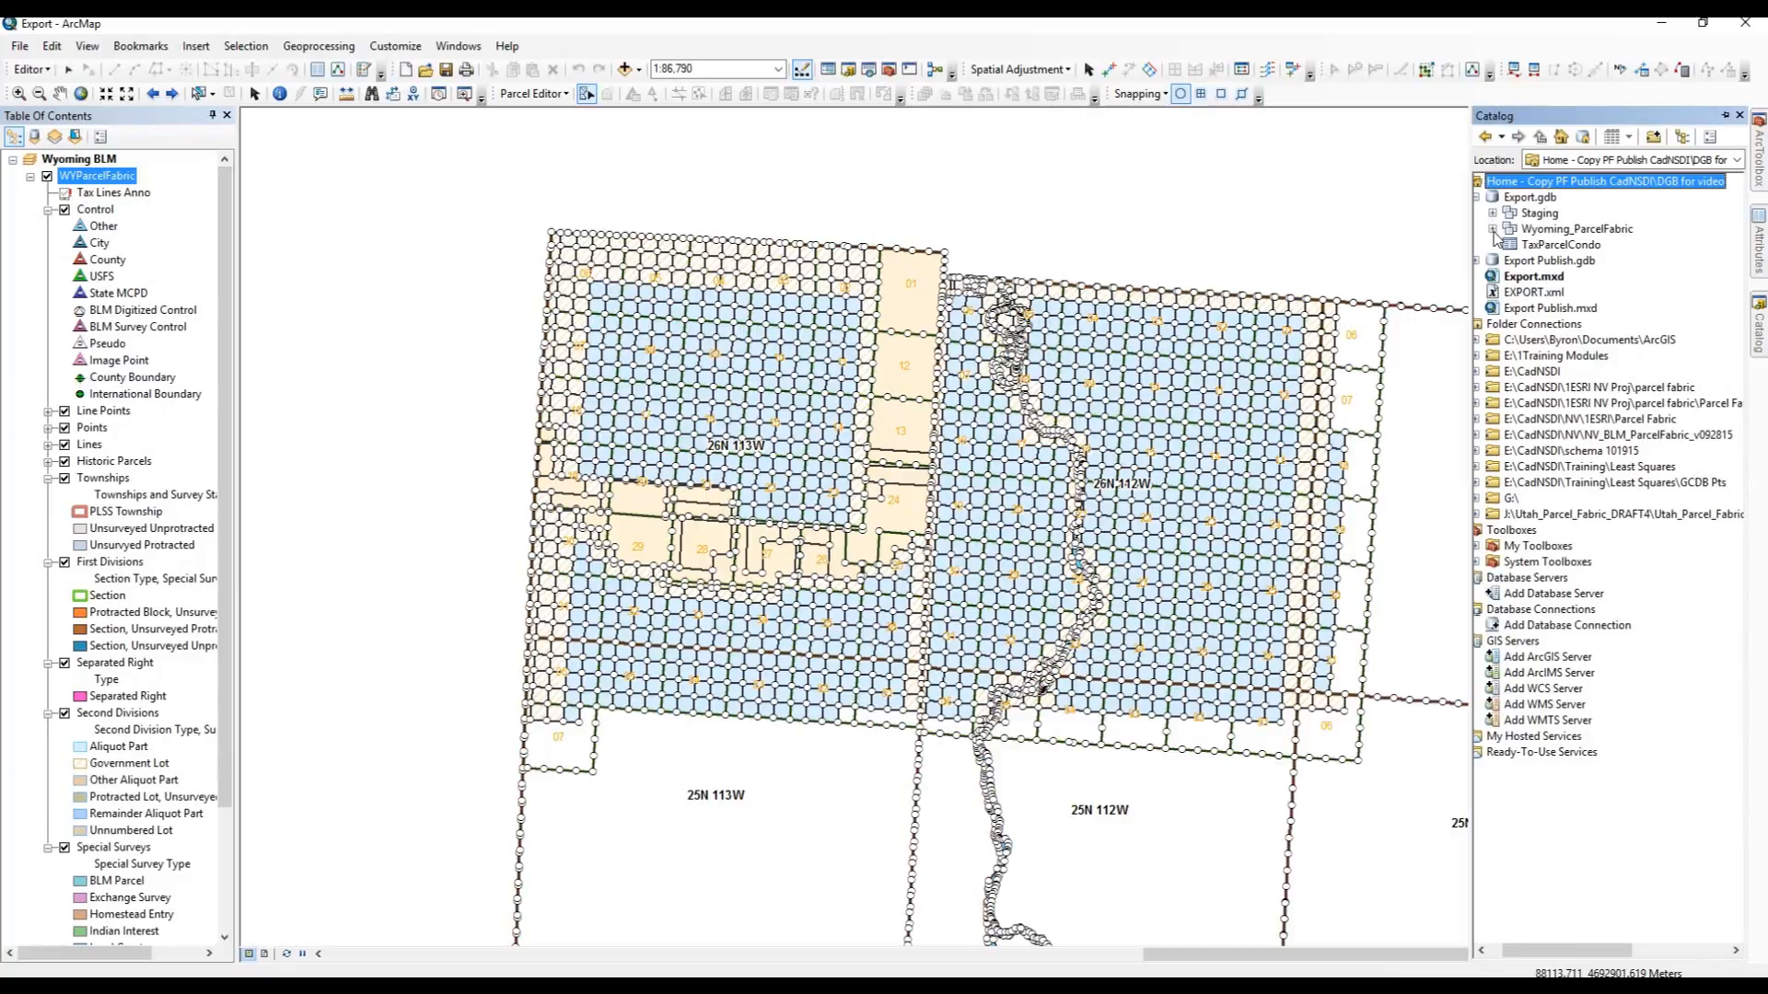
{"action": "left_click", "coordinate": [1493, 230]}
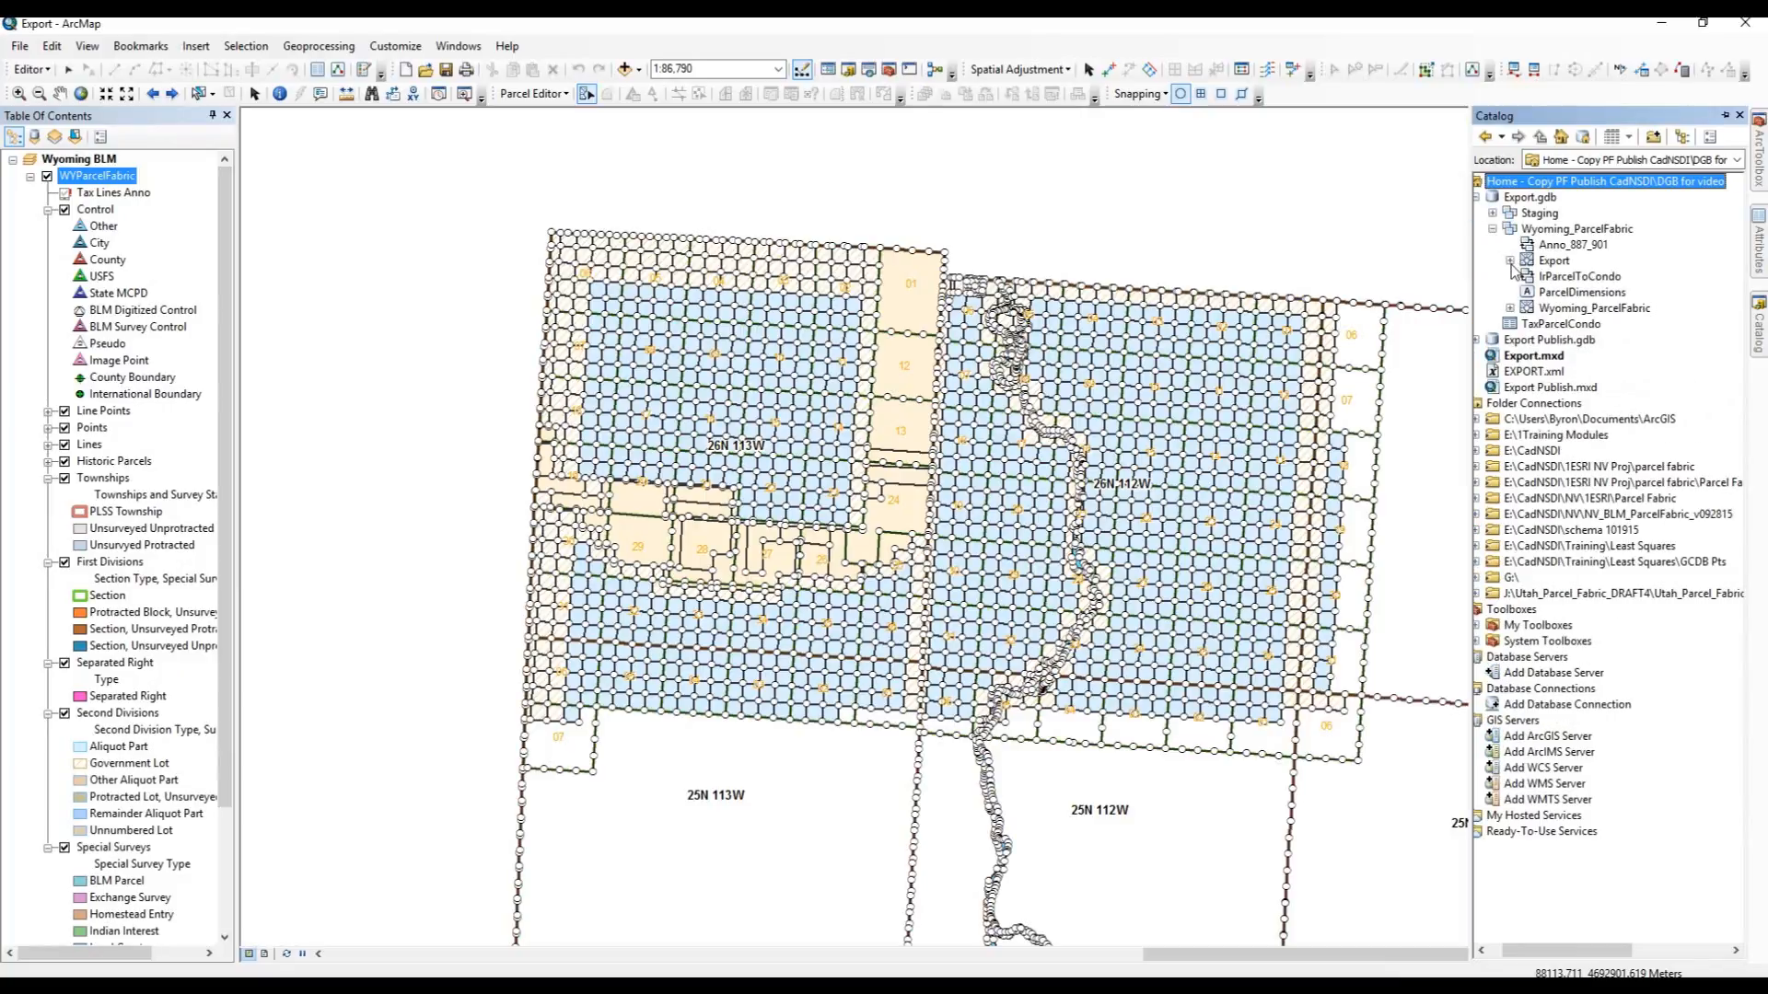
{"action": "left_click", "coordinate": [1510, 261]}
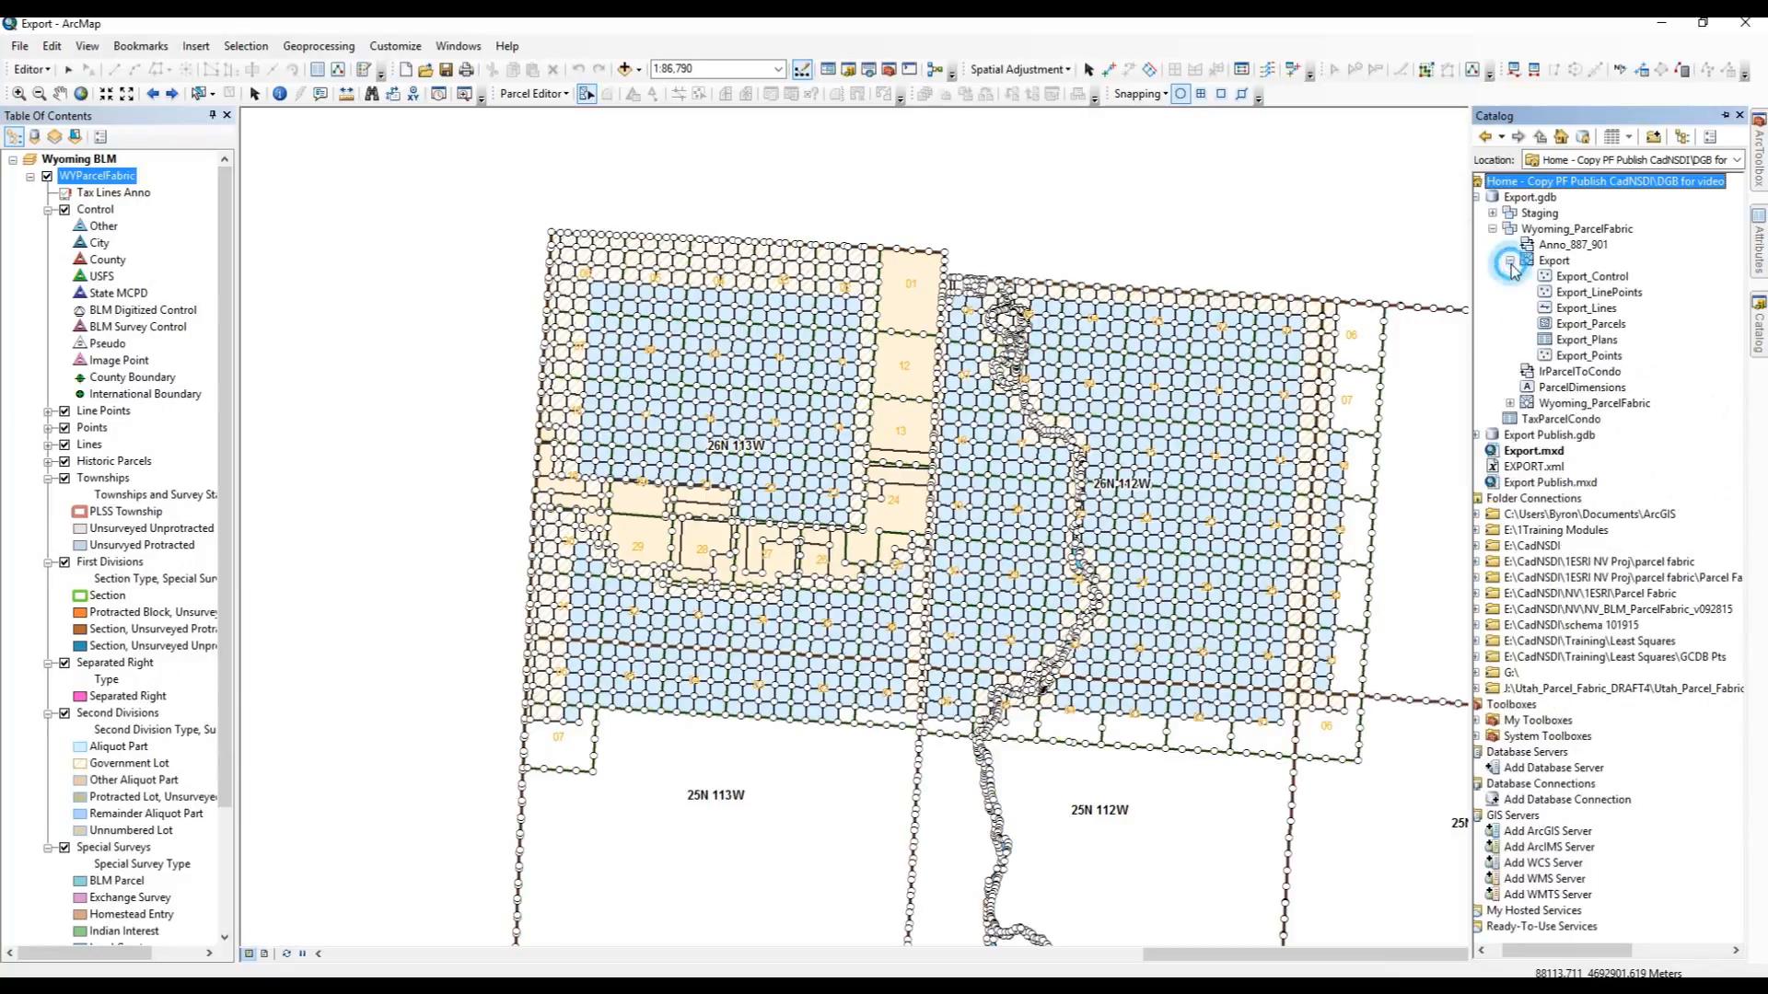
{"action": "left_click", "coordinate": [1510, 404]}
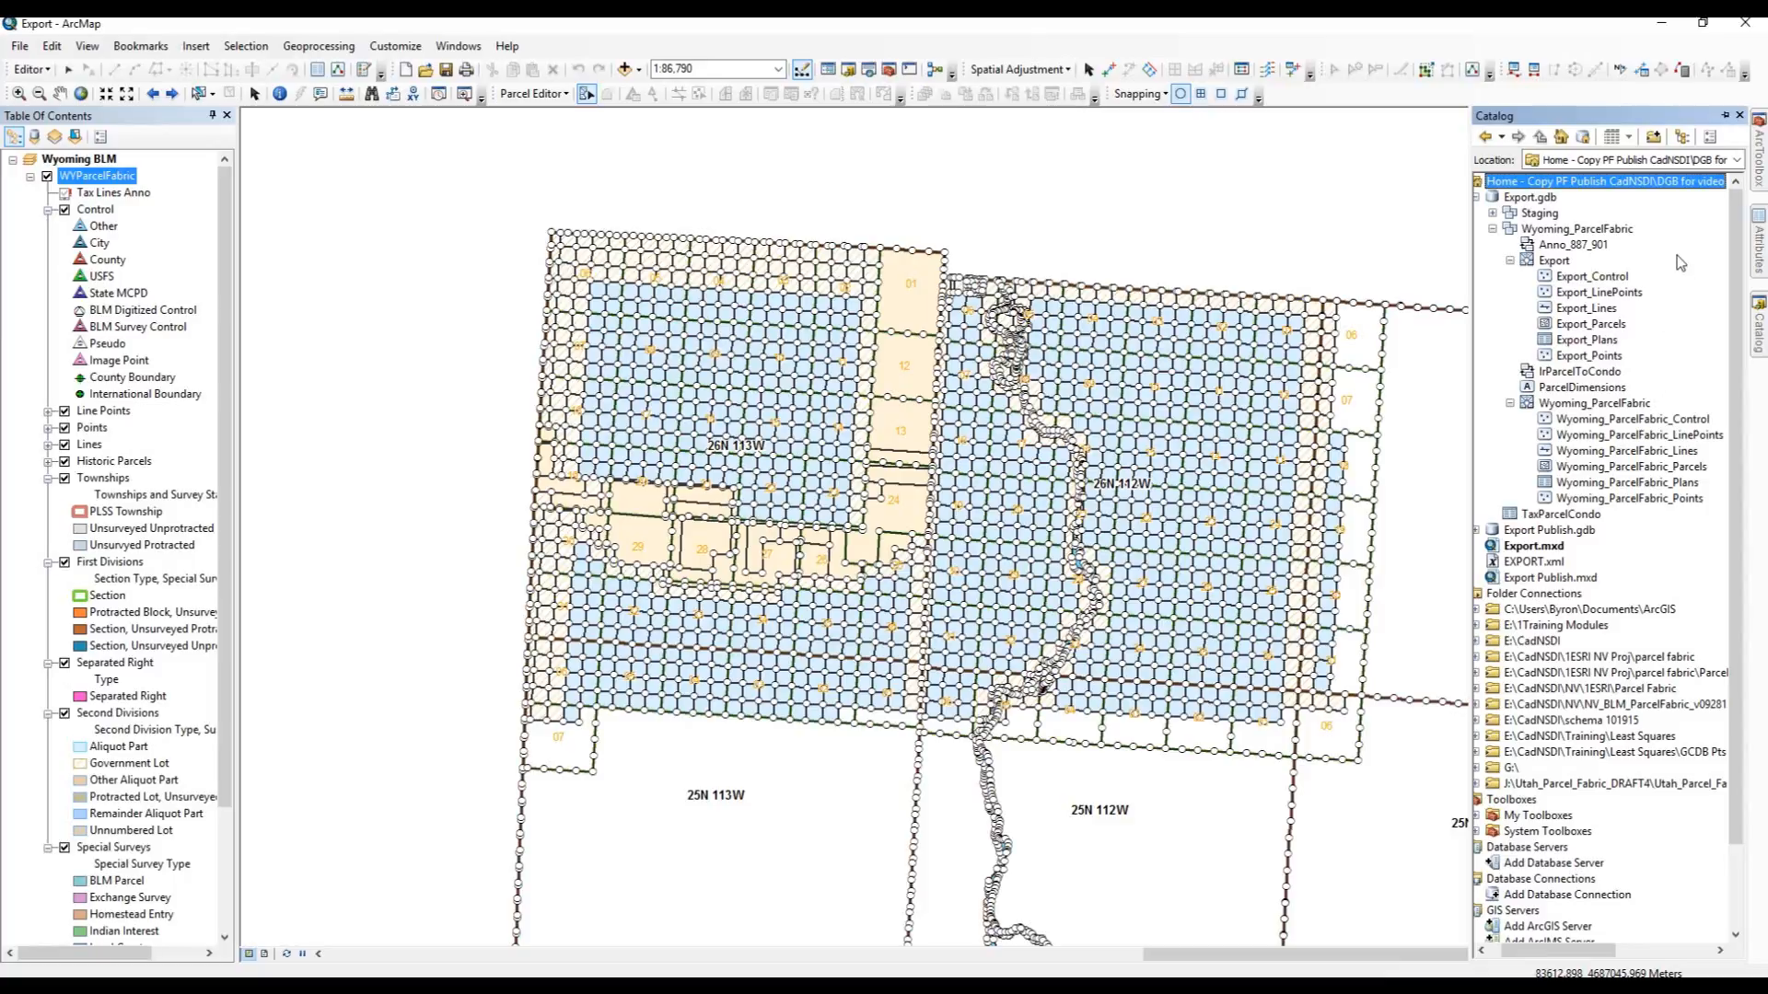
{"action": "left_click", "coordinate": [1725, 115]}
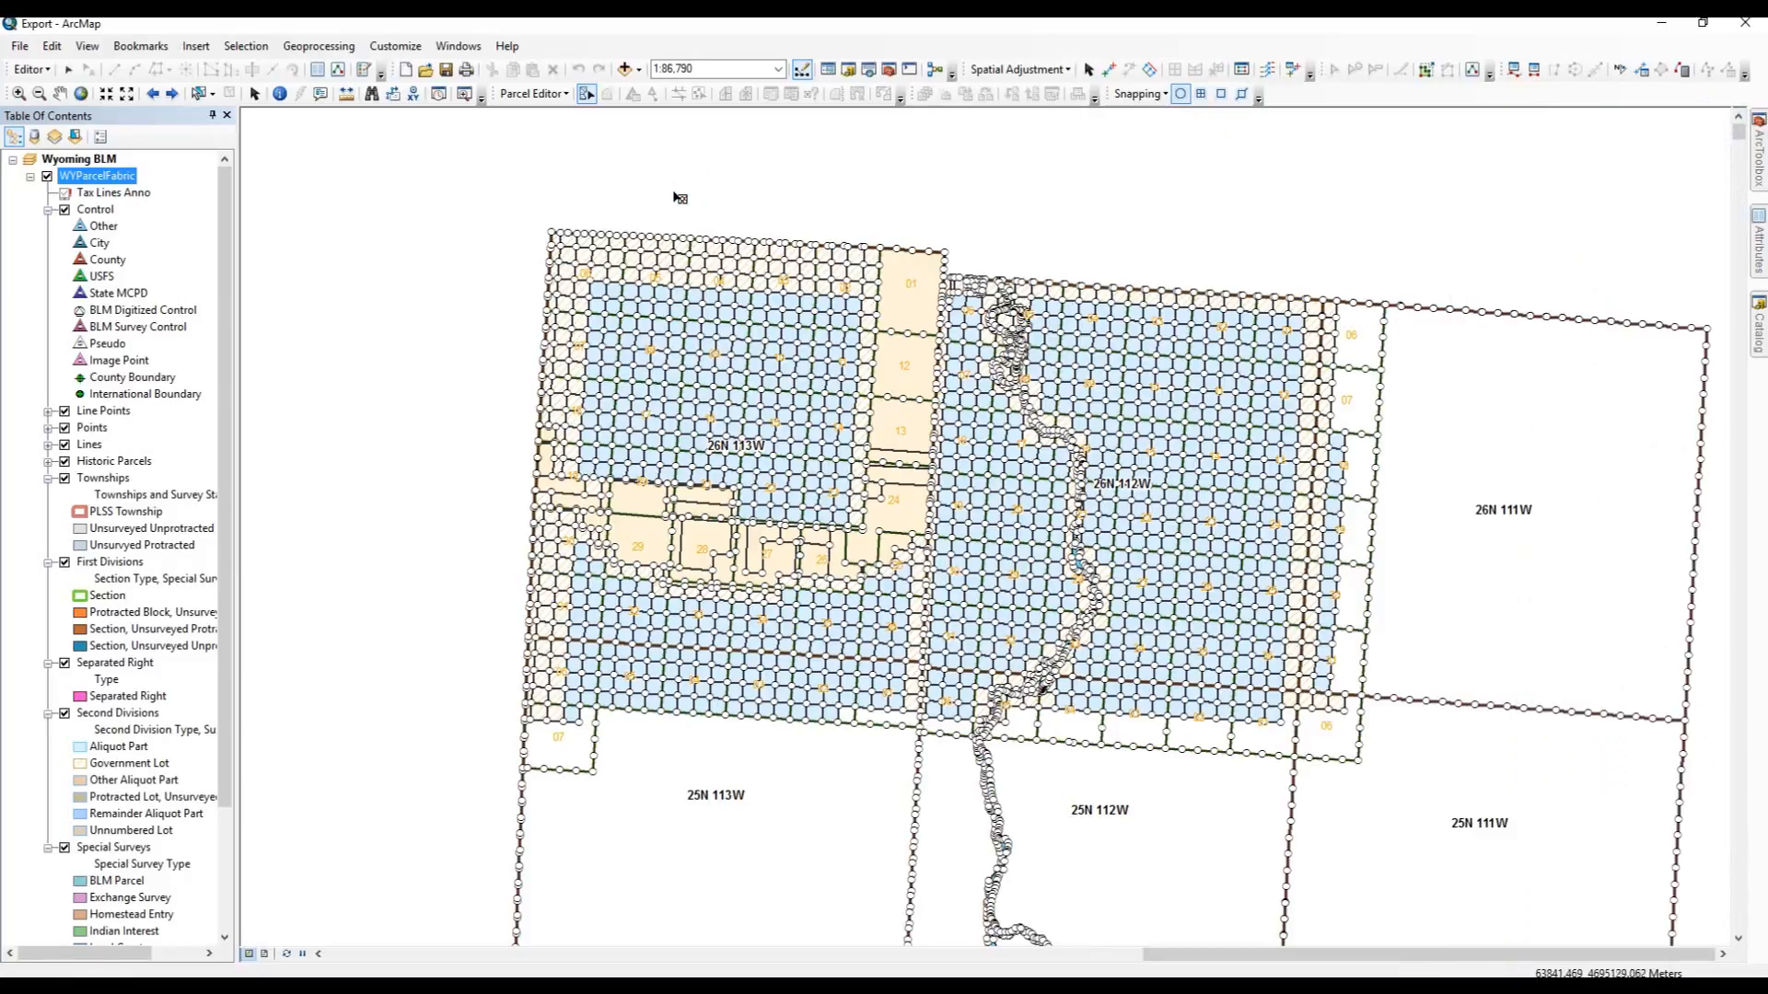
Turn off the display of the Line Points, Points, Lines and Historic Parcels sublayers of WYParcelFabric
{"action": "left_click", "coordinate": [37, 94]}
{"action": "left_click", "coordinate": [874, 554]}
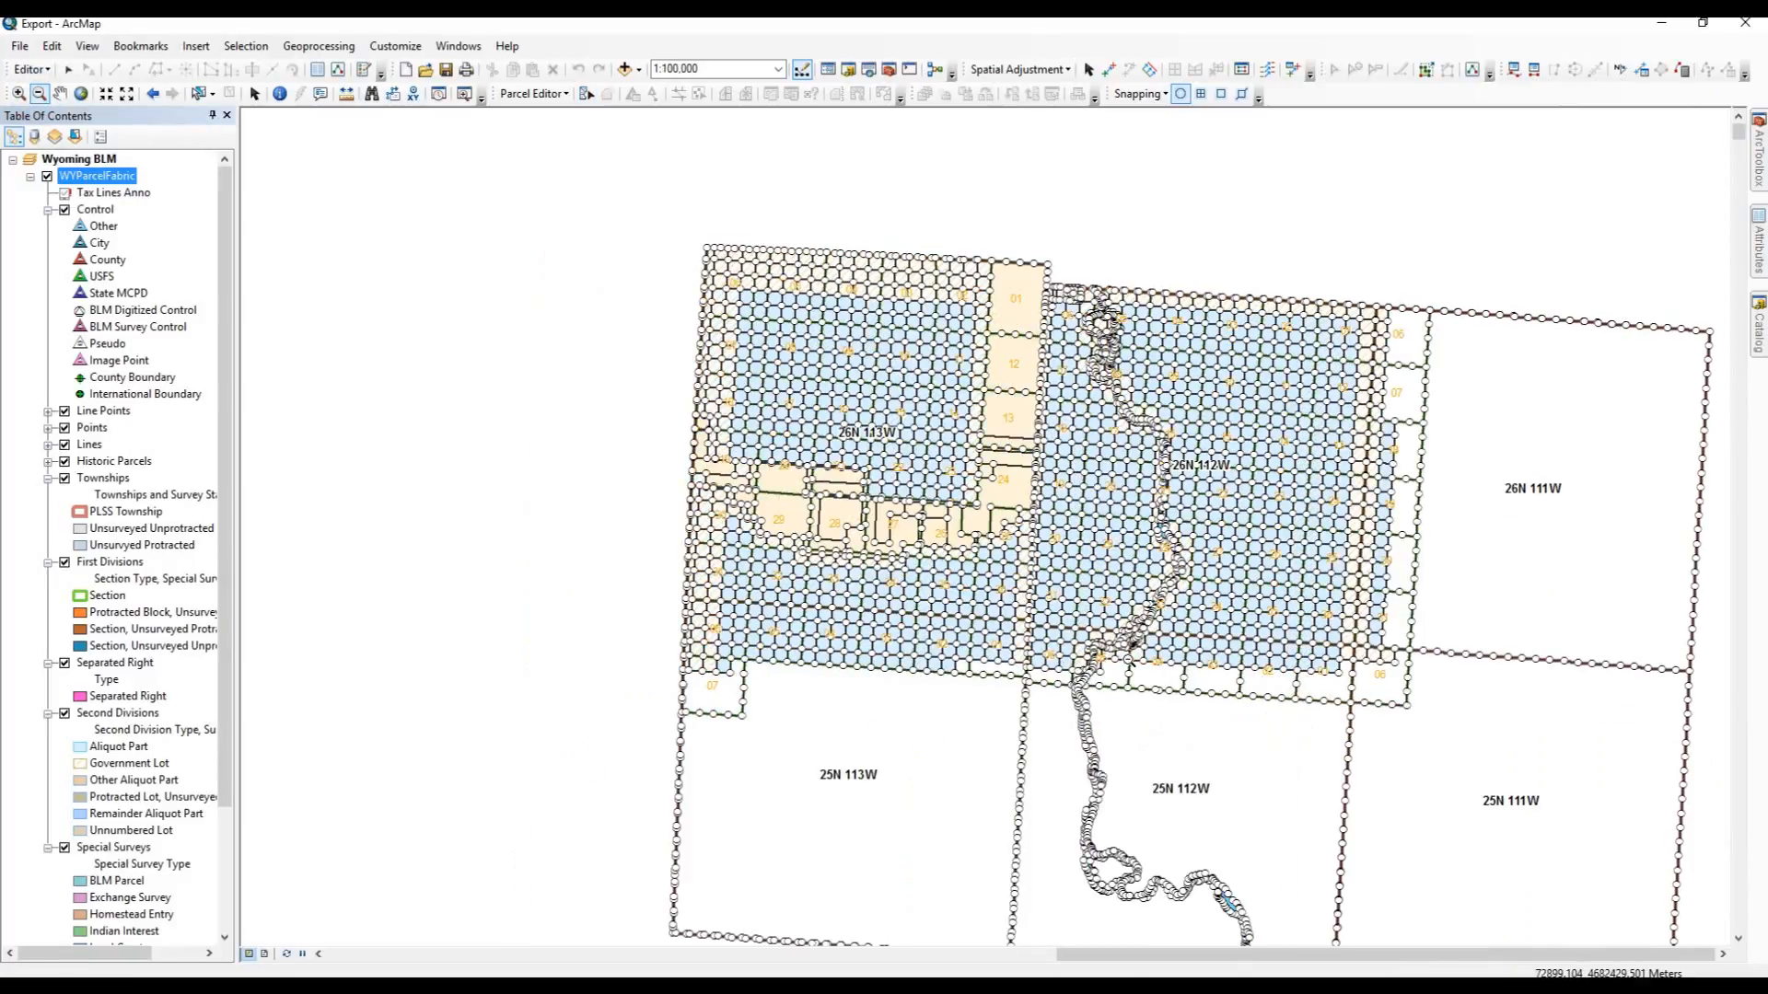
{"action": "left_click", "coordinate": [59, 93]}
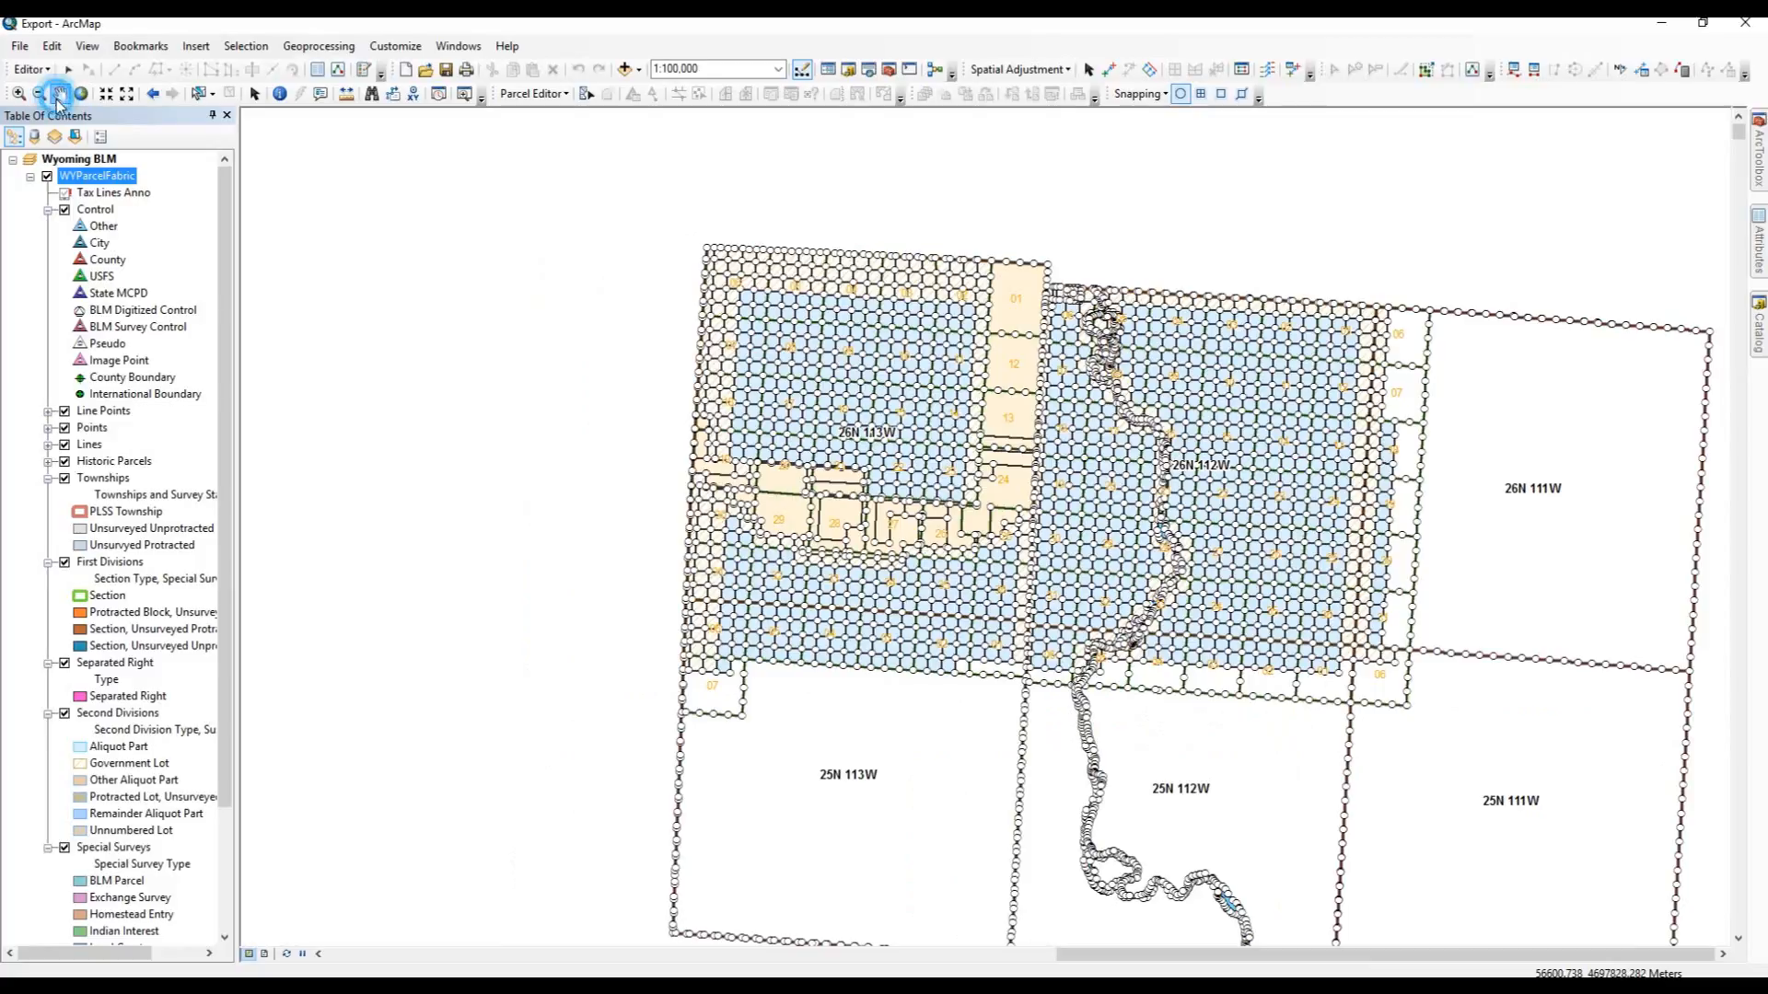
{"action": "left_click_drag", "start_coordinate": [1170, 647], "coordinate": [875, 537]}
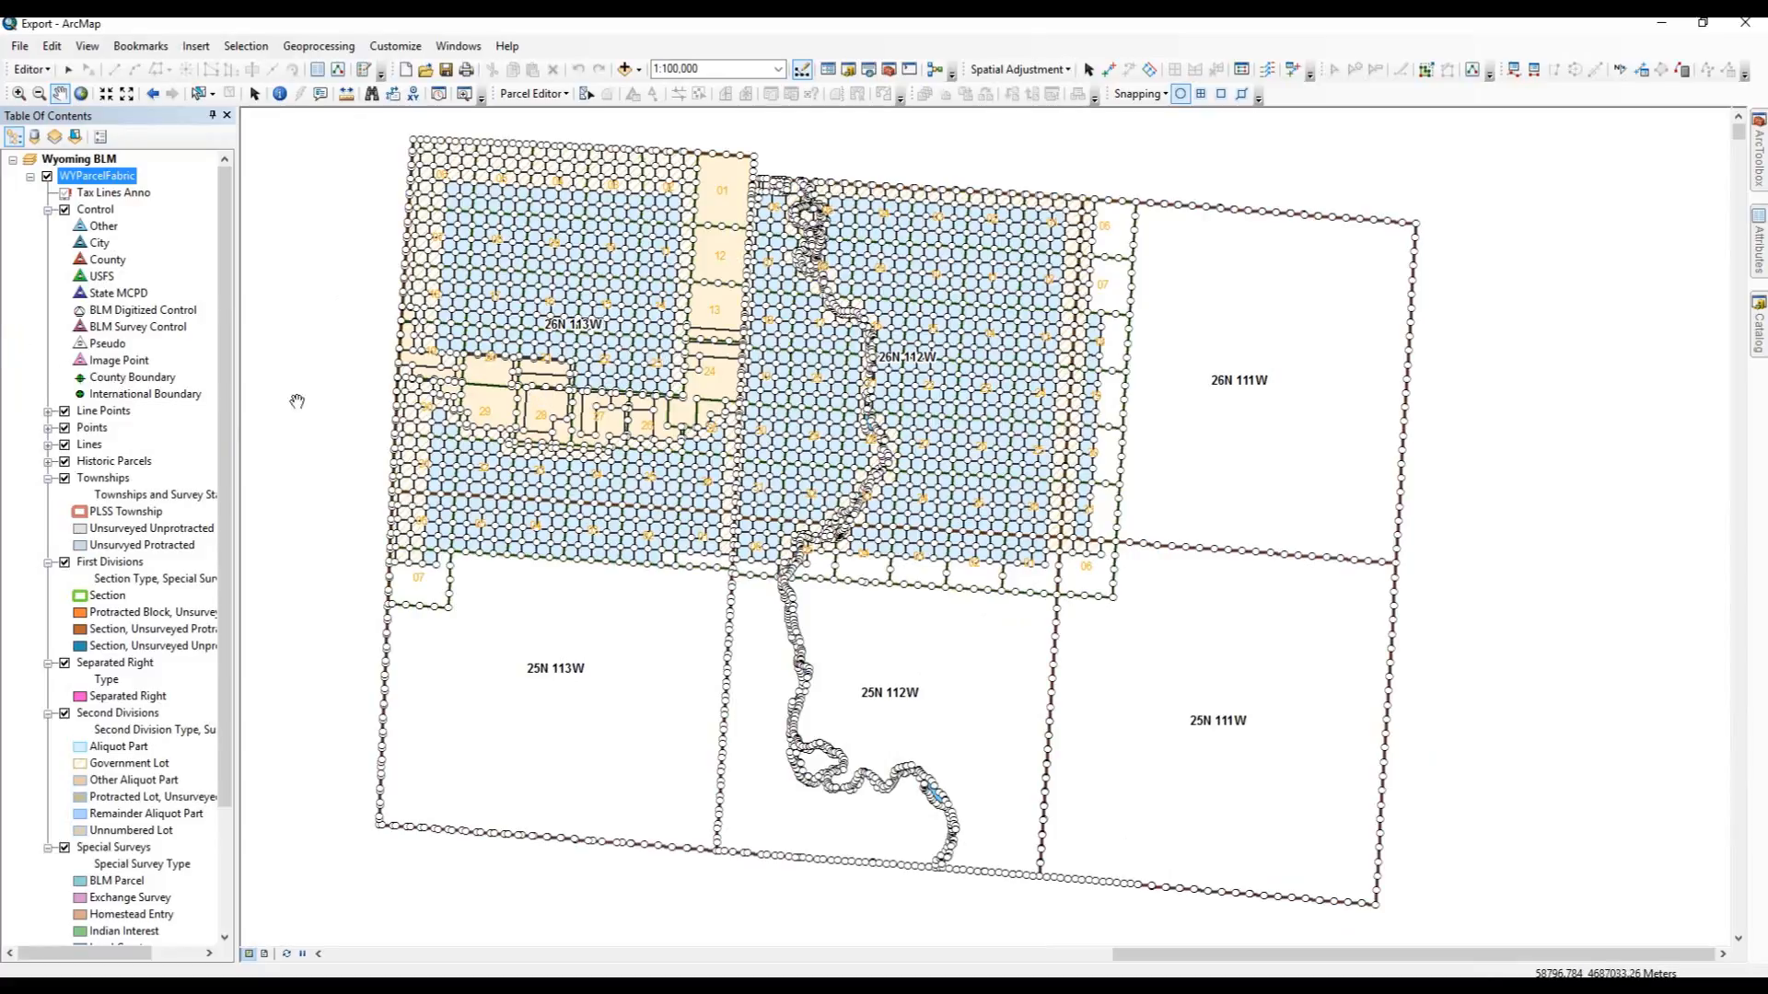
{"action": "left_click", "coordinate": [64, 412]}
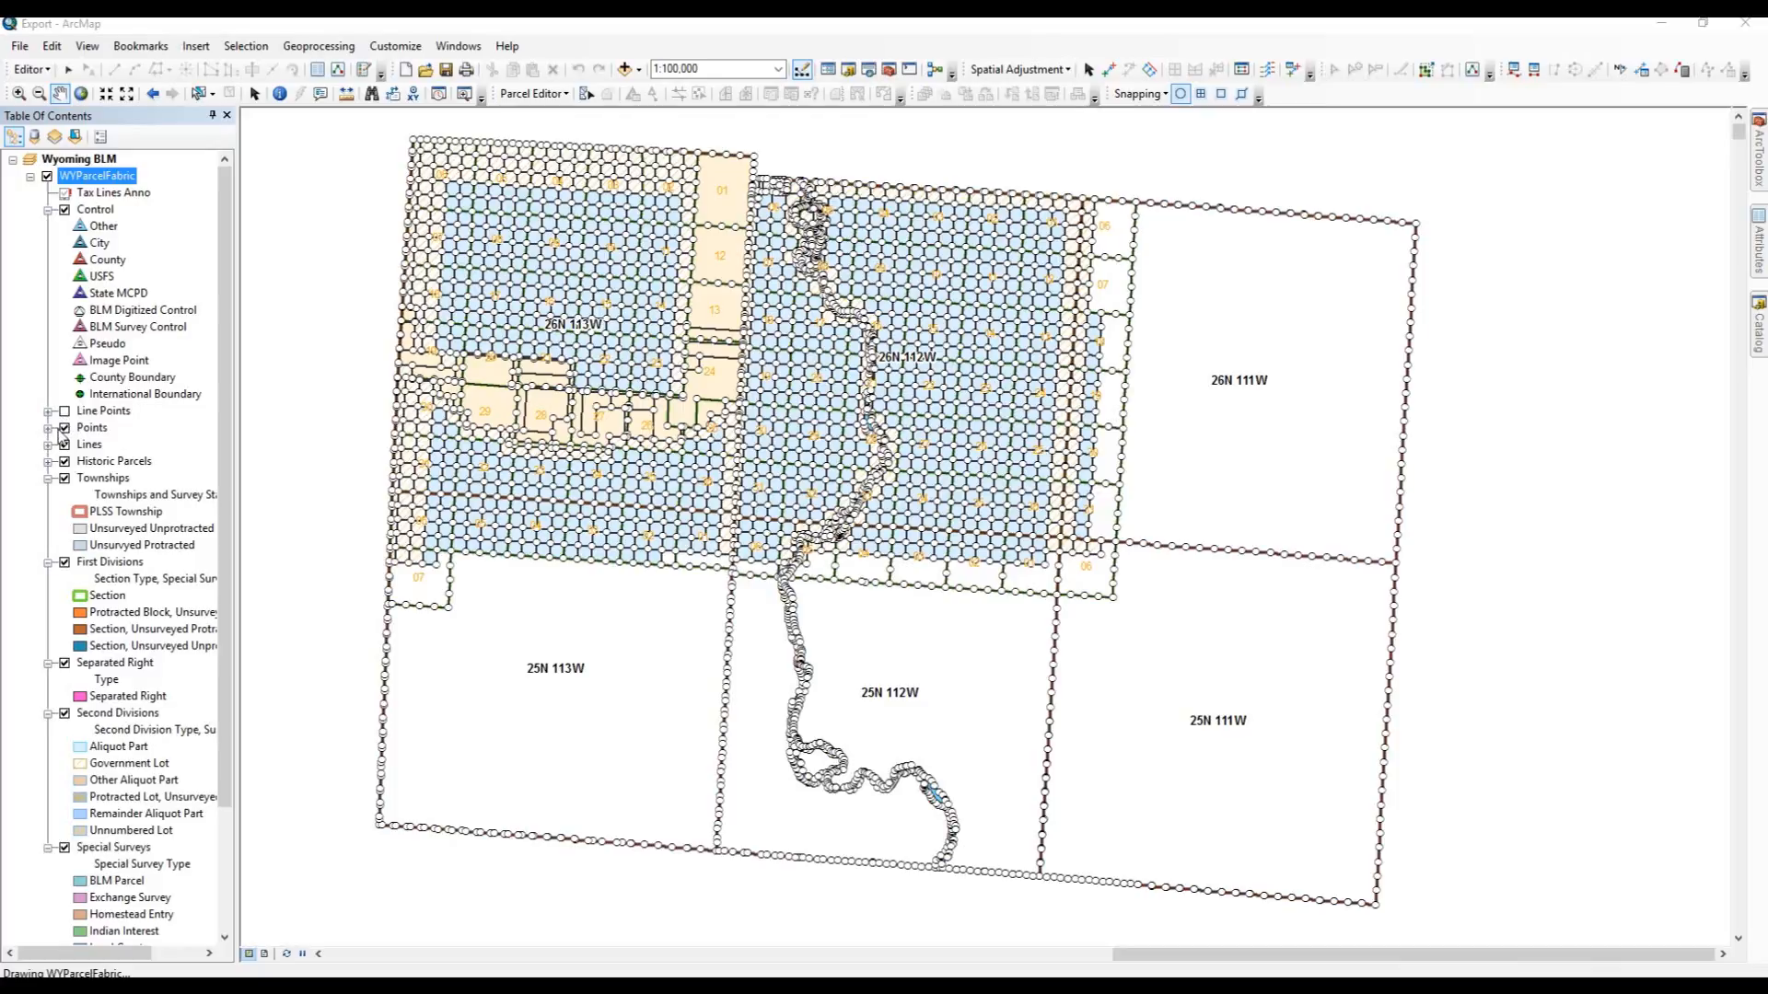
{"action": "left_click", "coordinate": [64, 428]}
{"action": "left_click", "coordinate": [63, 445]}
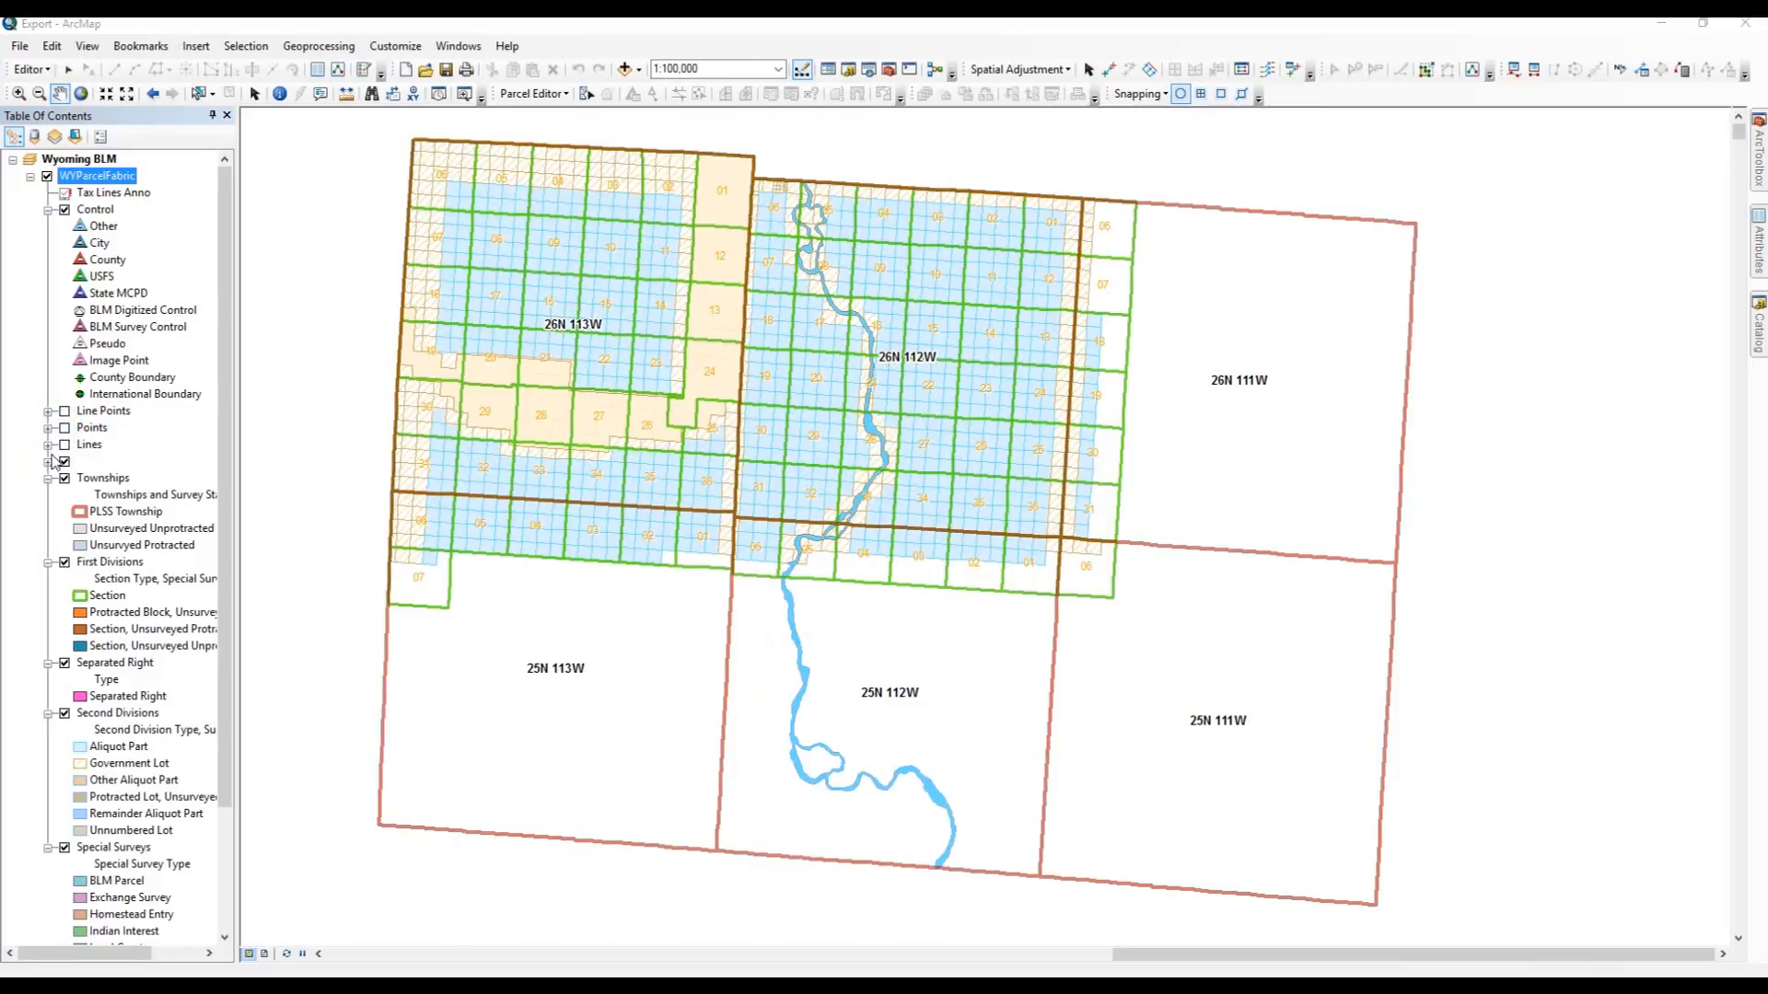
{"action": "left_click", "coordinate": [64, 461]}
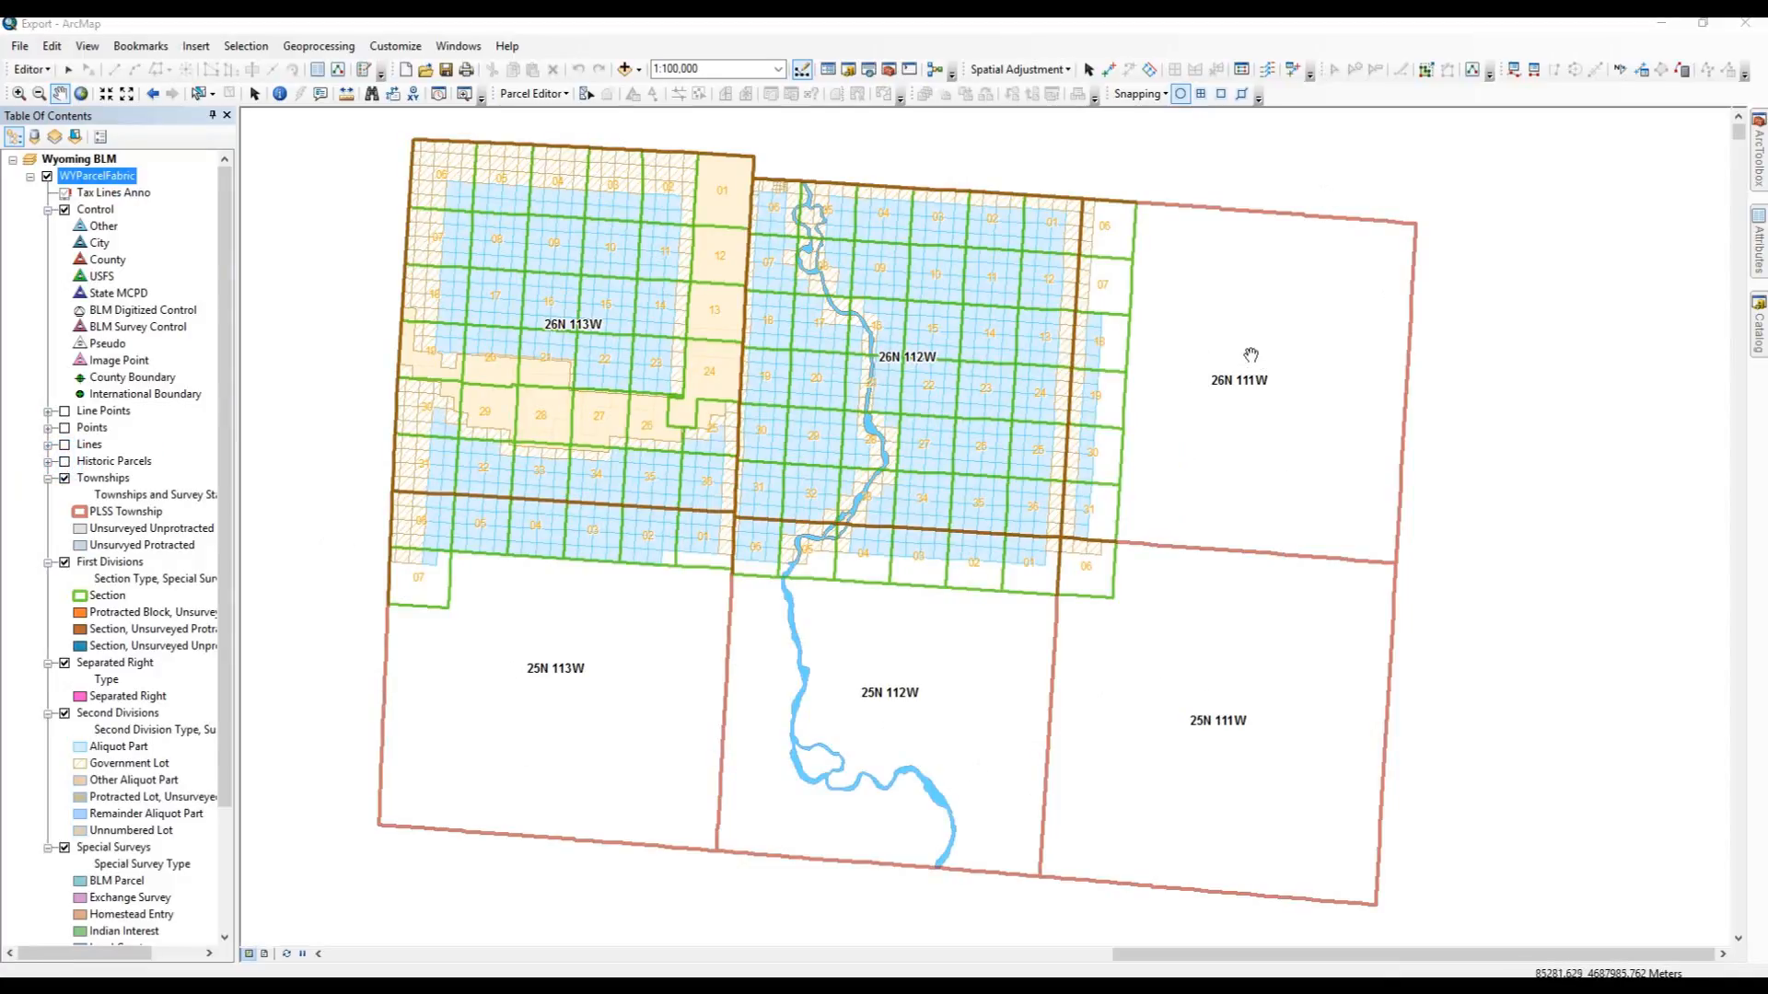
Make Townships the only selectable layer by turning off selectability for Control, the divisions, Separated Right, Special Surveys and the other layers
{"action": "left_click", "coordinate": [77, 147]}
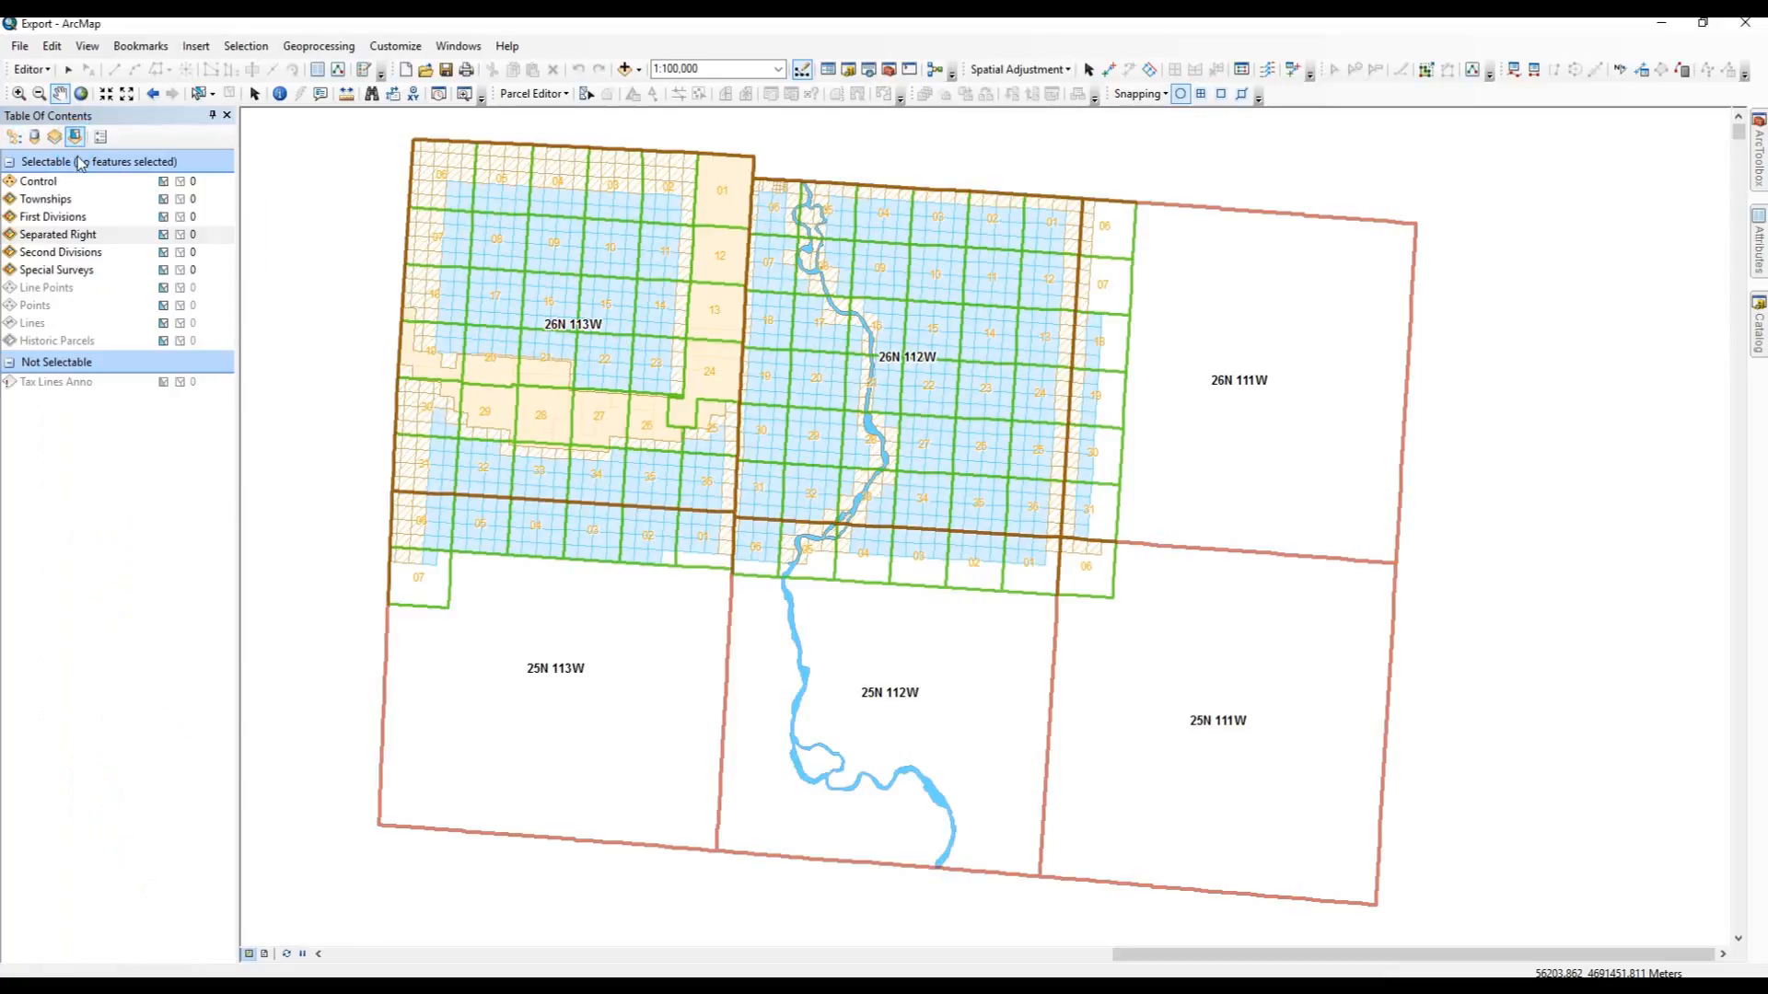
{"action": "left_click", "coordinate": [164, 183]}
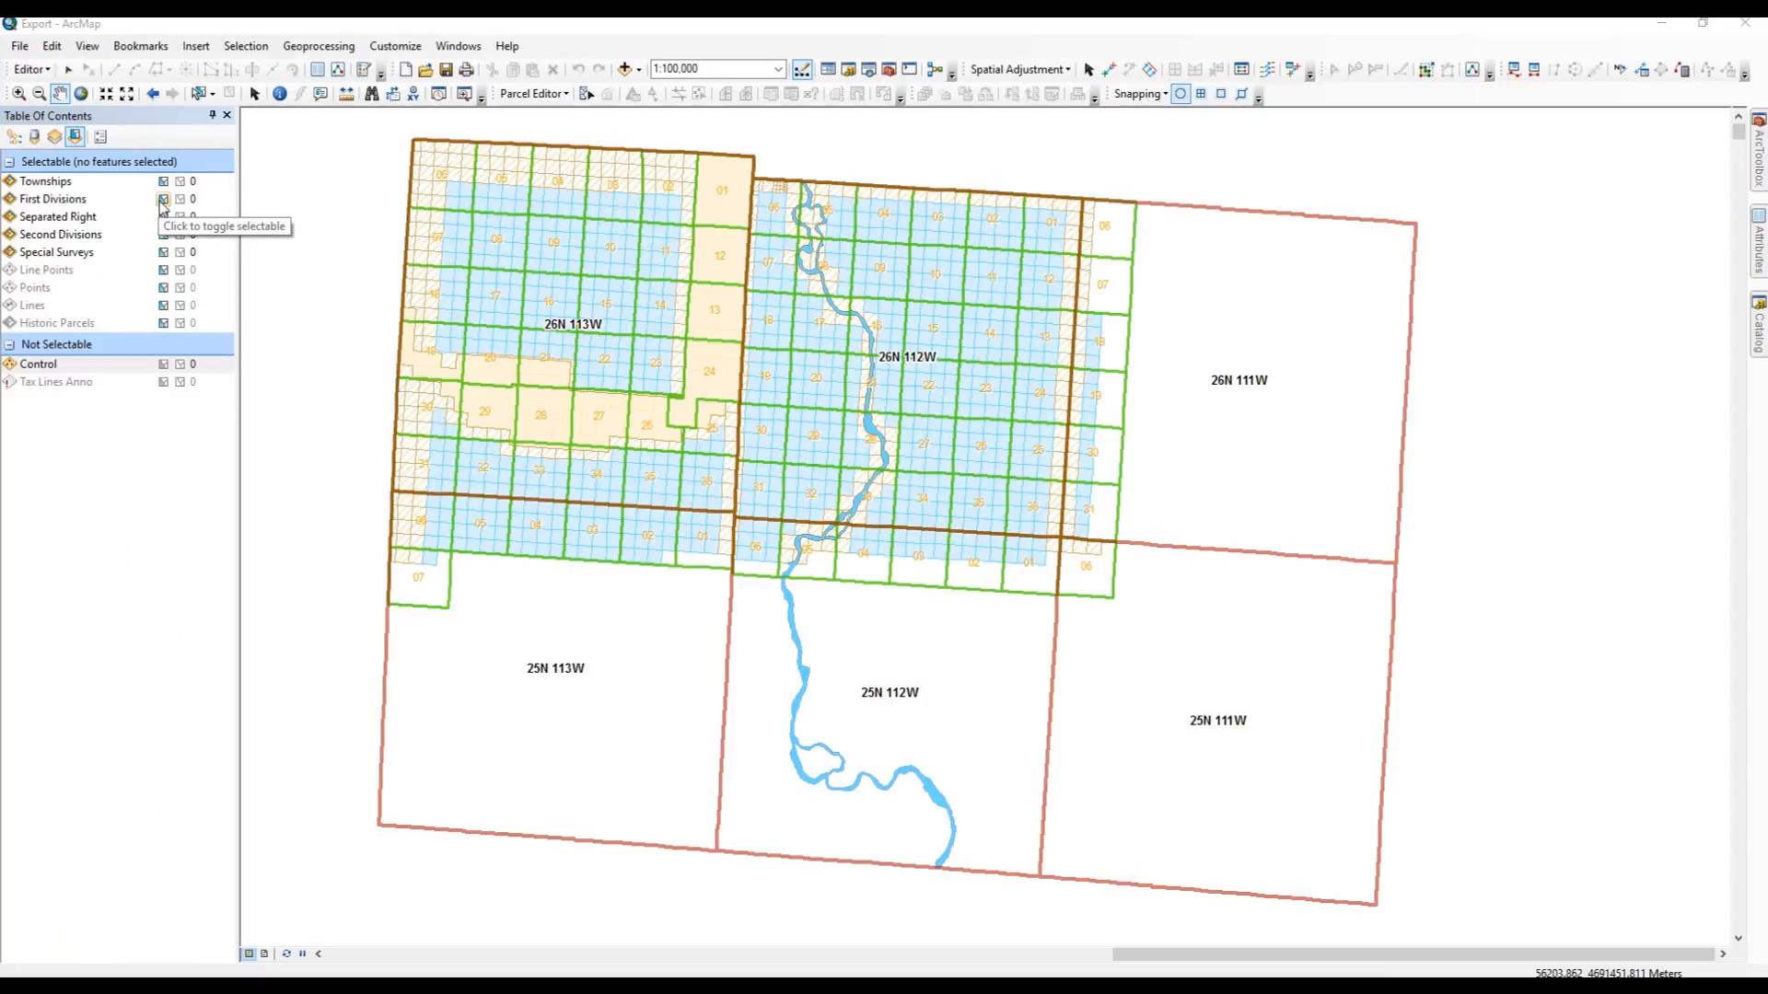
{"action": "left_click", "coordinate": [163, 201]}
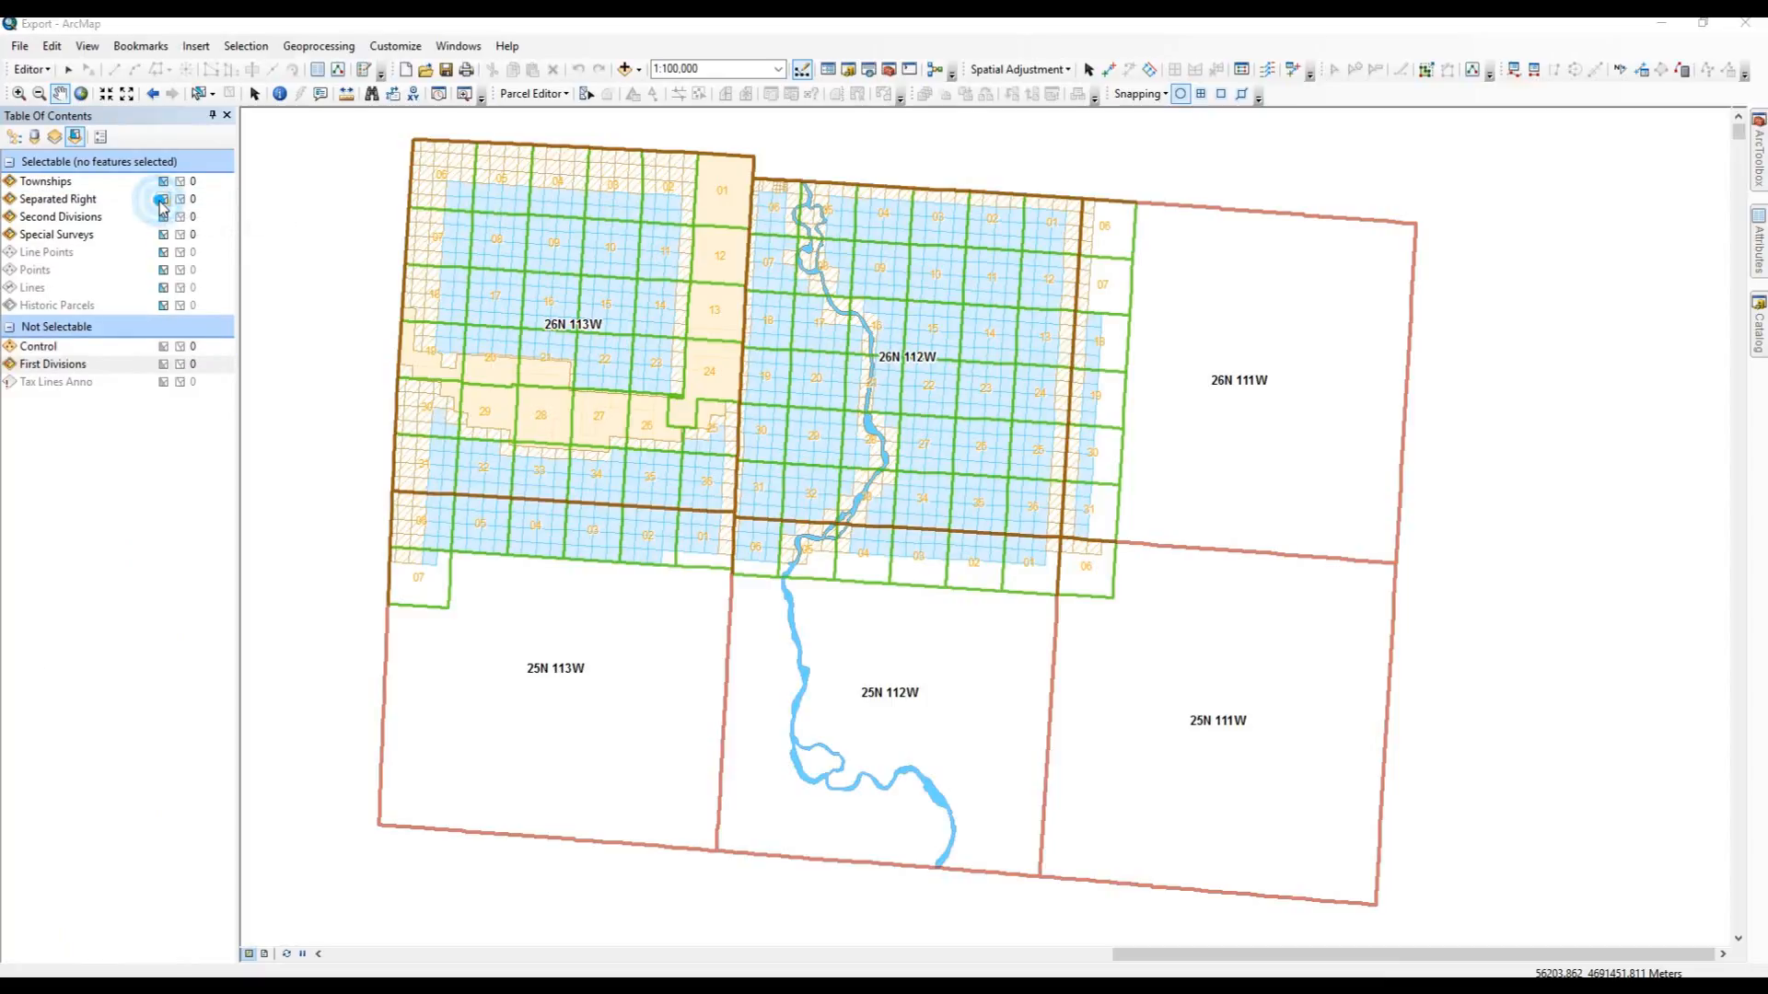
{"action": "left_click", "coordinate": [163, 201]}
{"action": "left_click", "coordinate": [163, 201]}
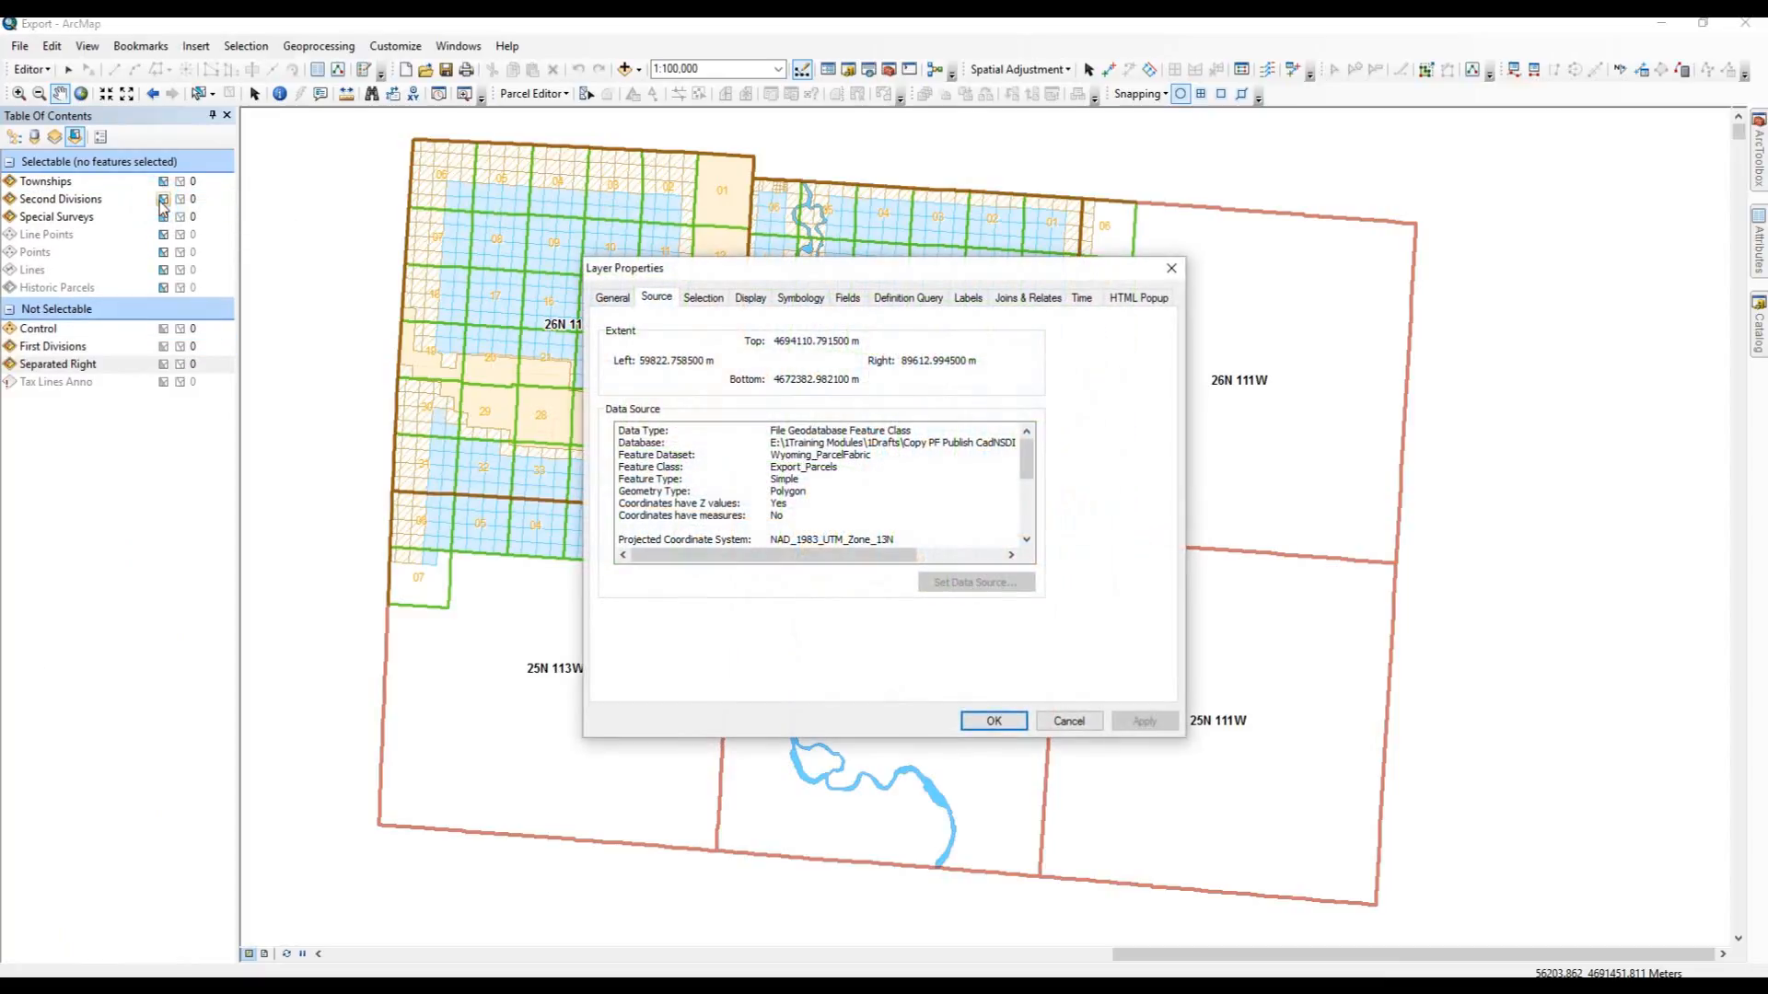
{"action": "left_click", "coordinate": [1068, 721]}
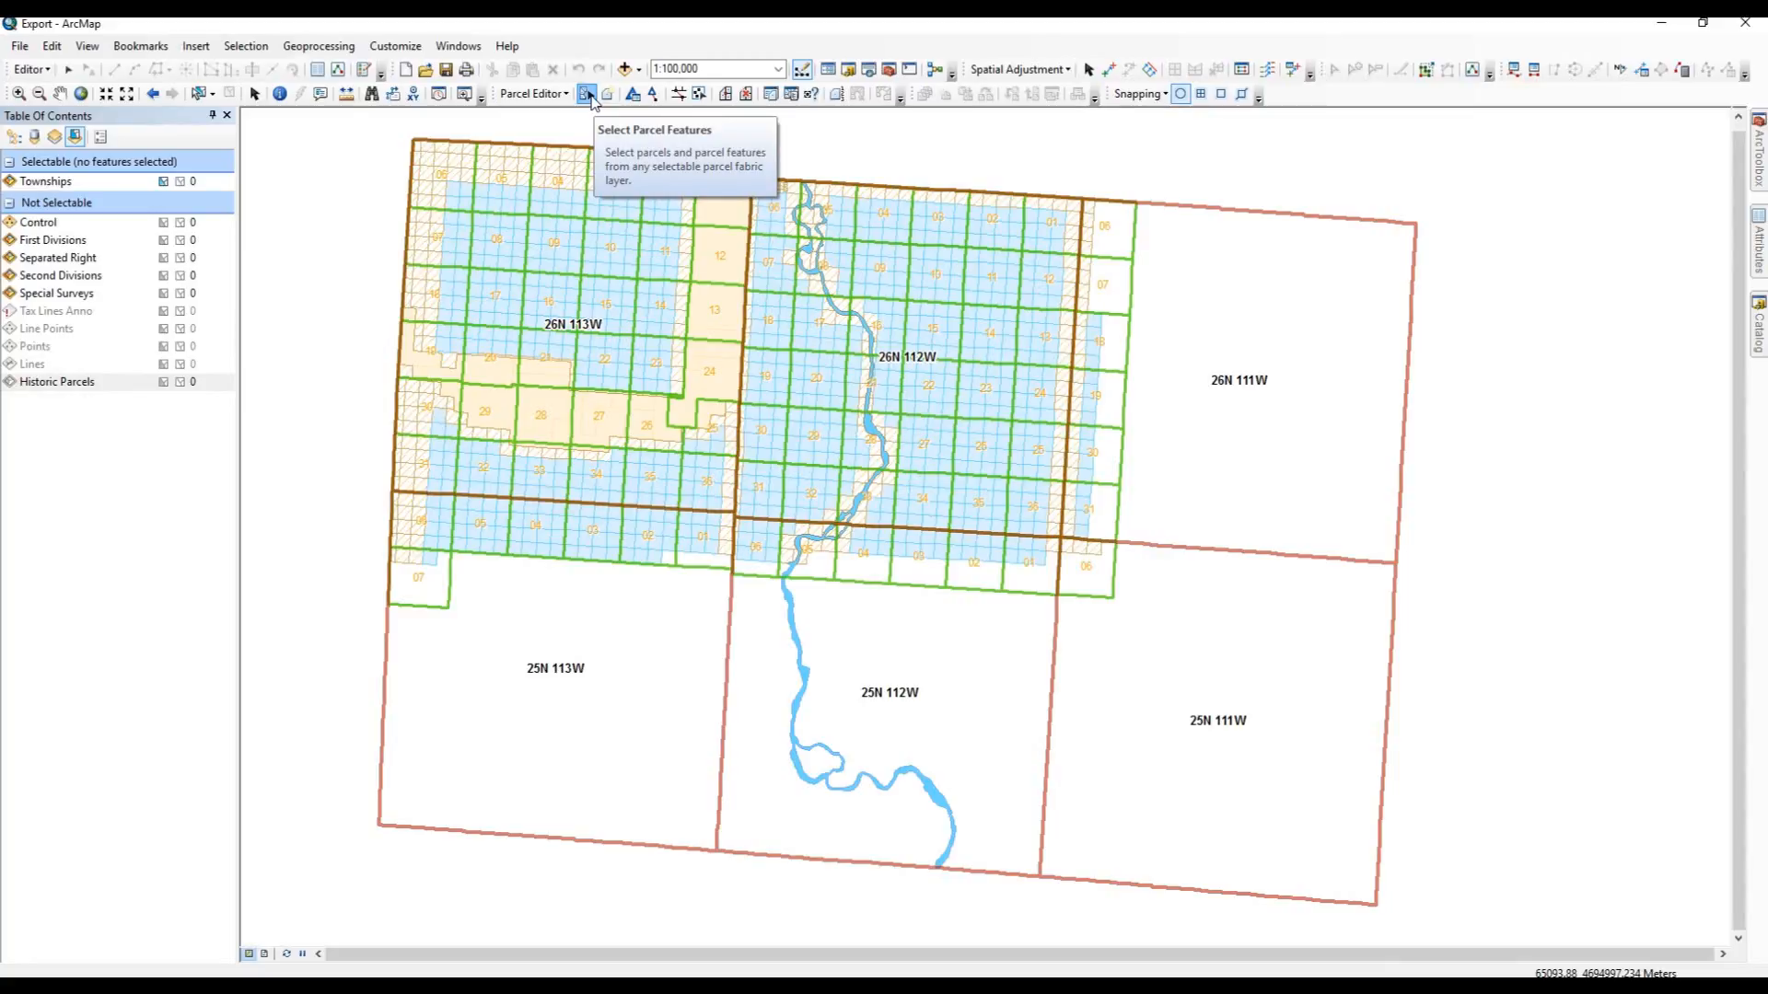
Select the surrounding townships 25N 111W, 25N 112W, 25N 113W and 26N 111W as parcel features and delete them
{"action": "left_click", "coordinate": [586, 94]}
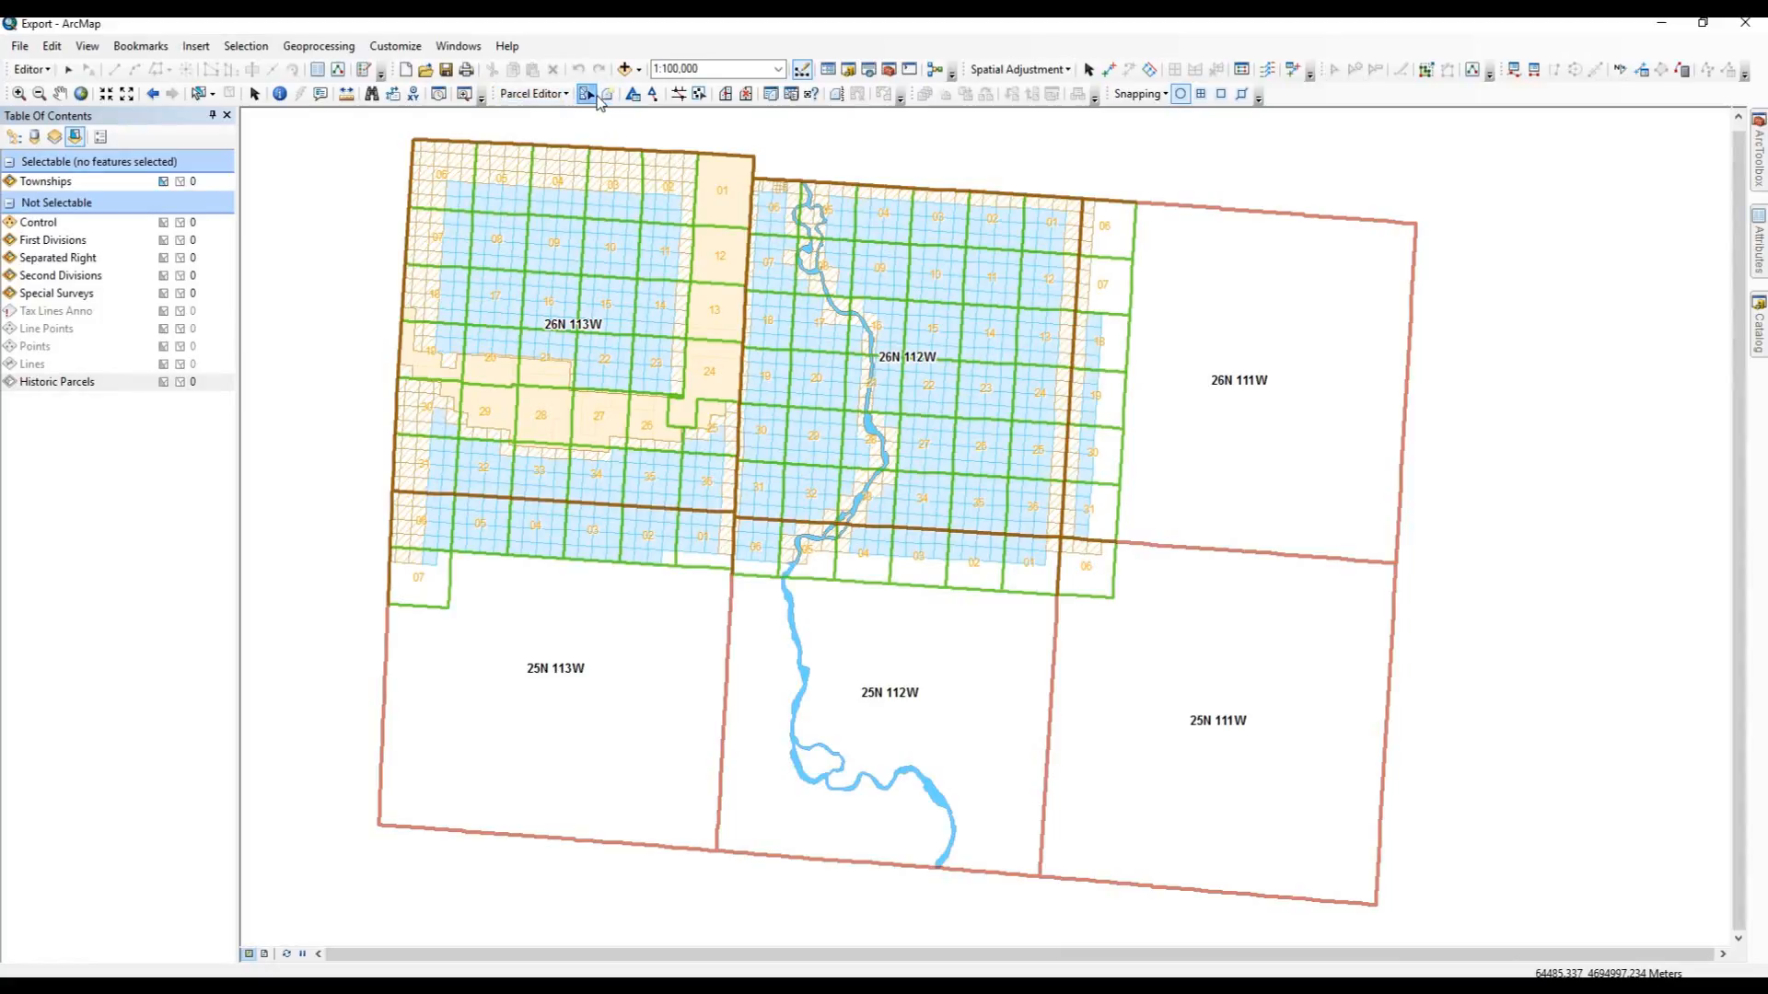
{"action": "left_click_drag", "start_coordinate": [1269, 510], "coordinate": [1196, 621]}
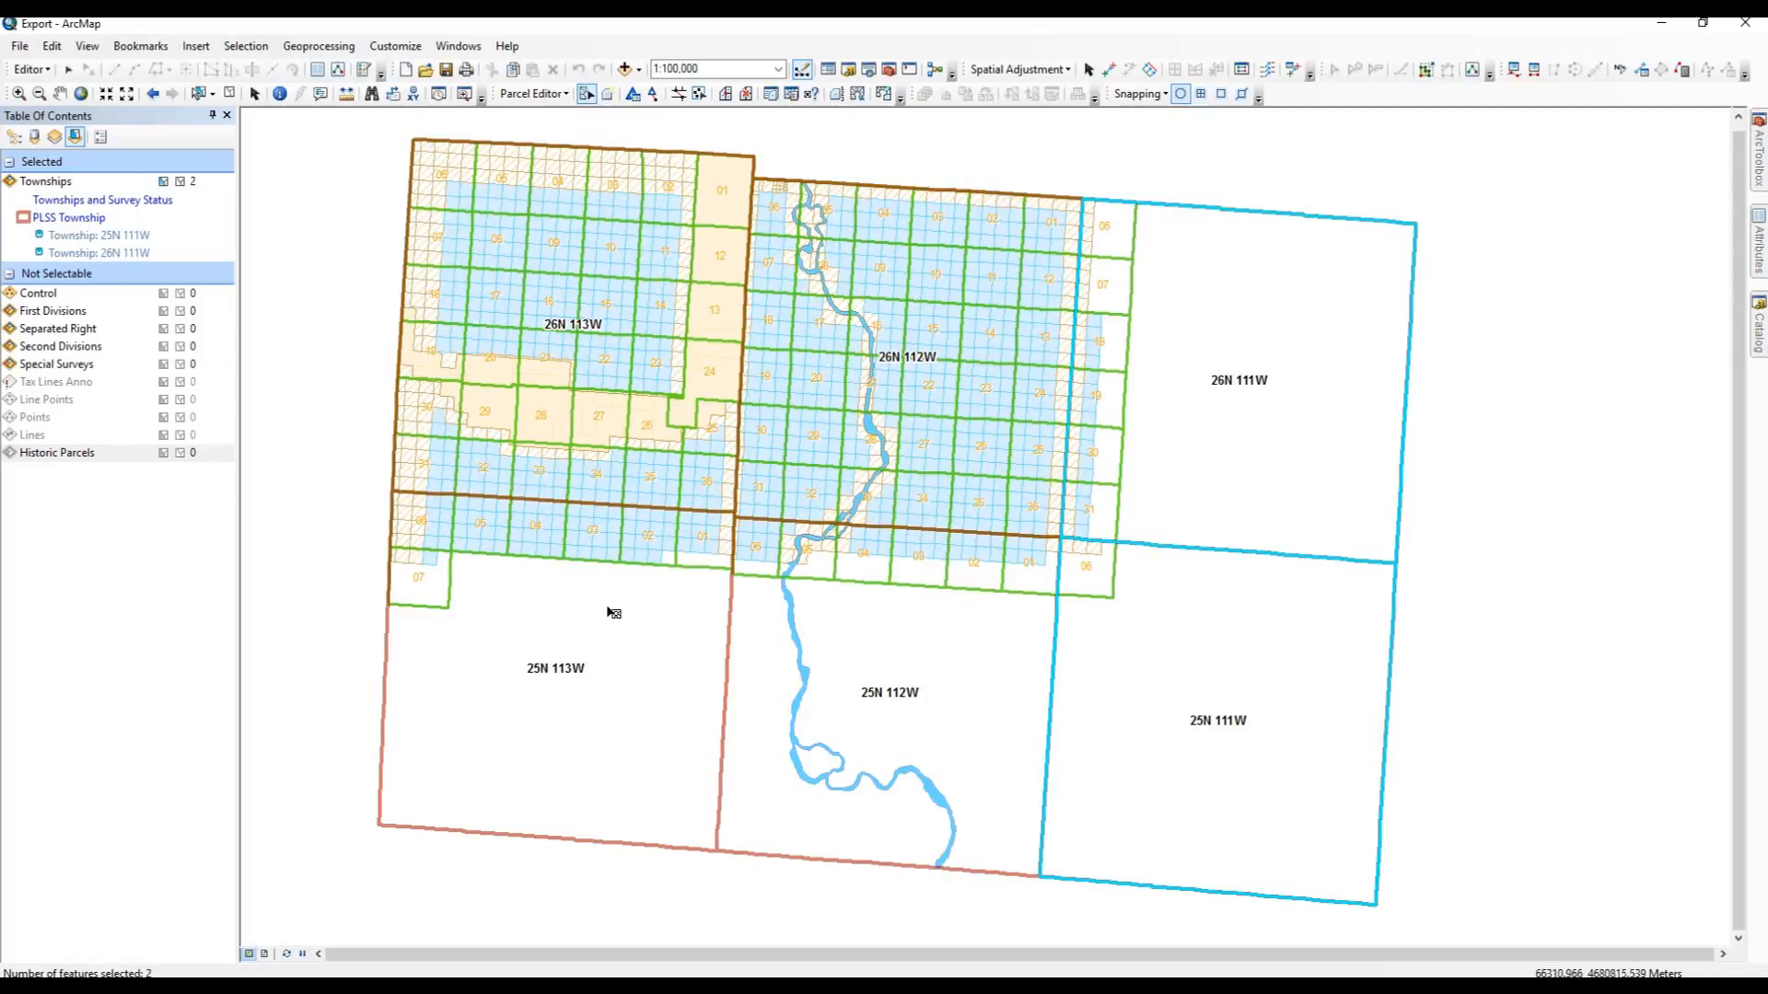
{"action": "left_click", "coordinate": [700, 681], "text": "shift"}
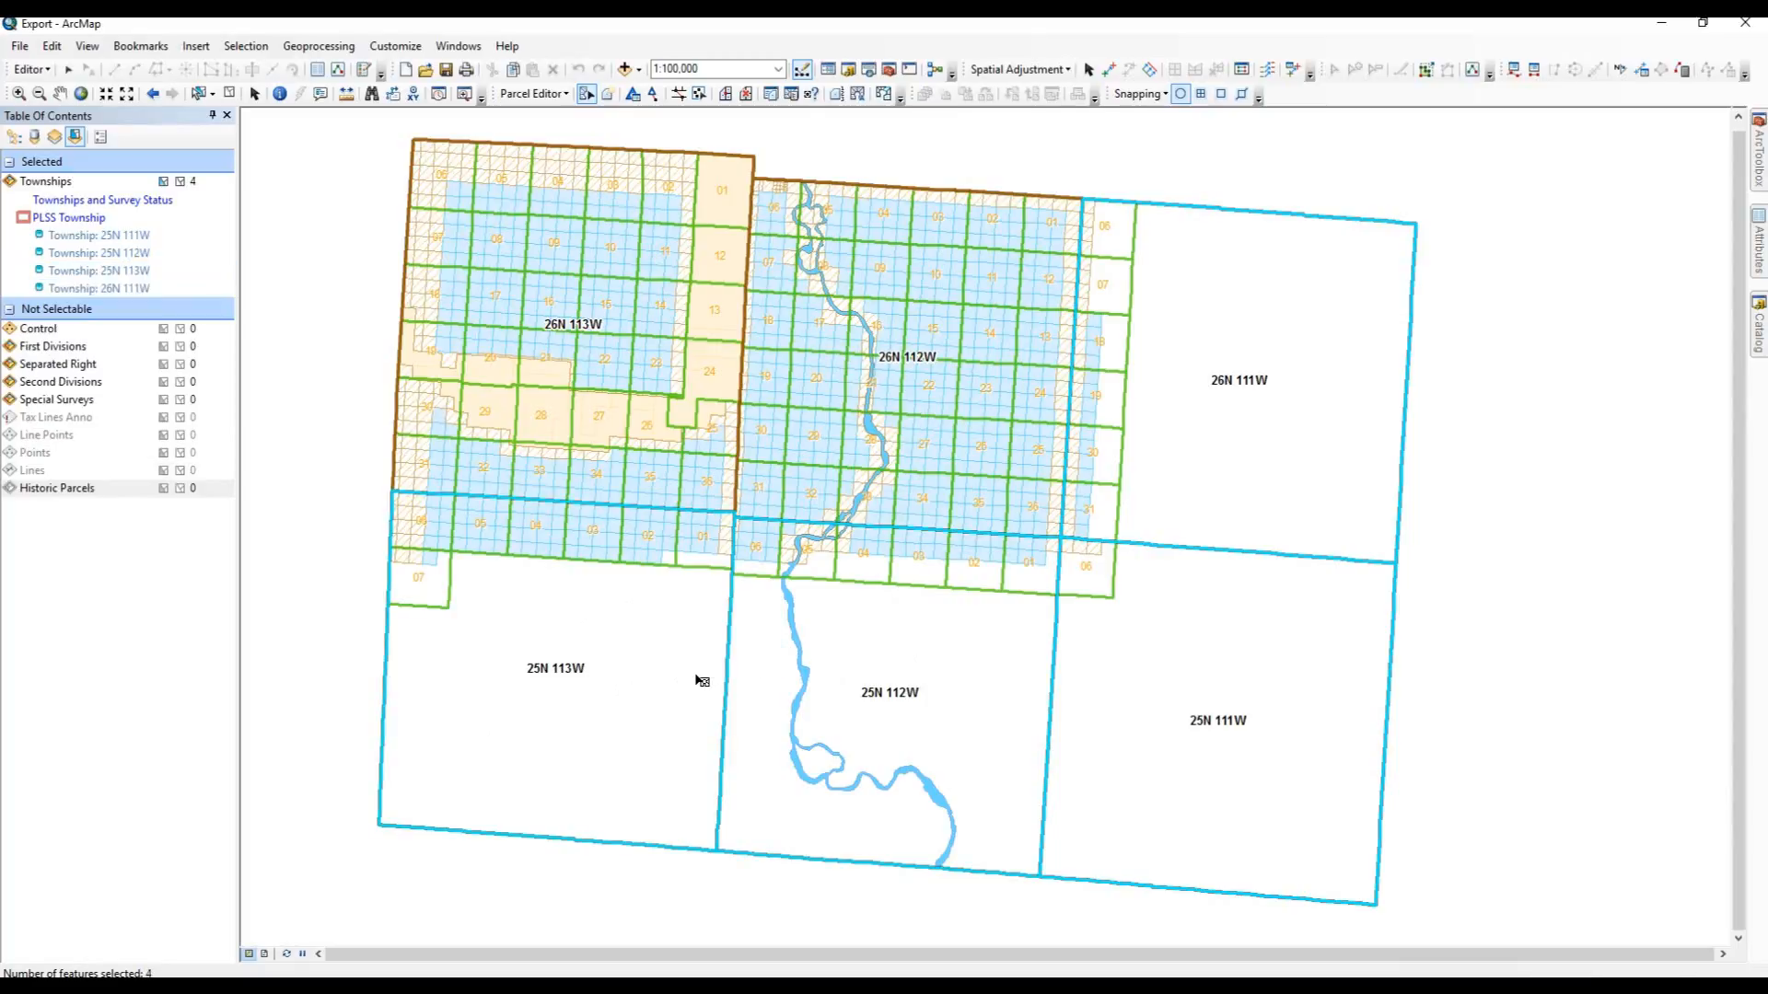
{"action": "right_click", "coordinate": [1233, 599]}
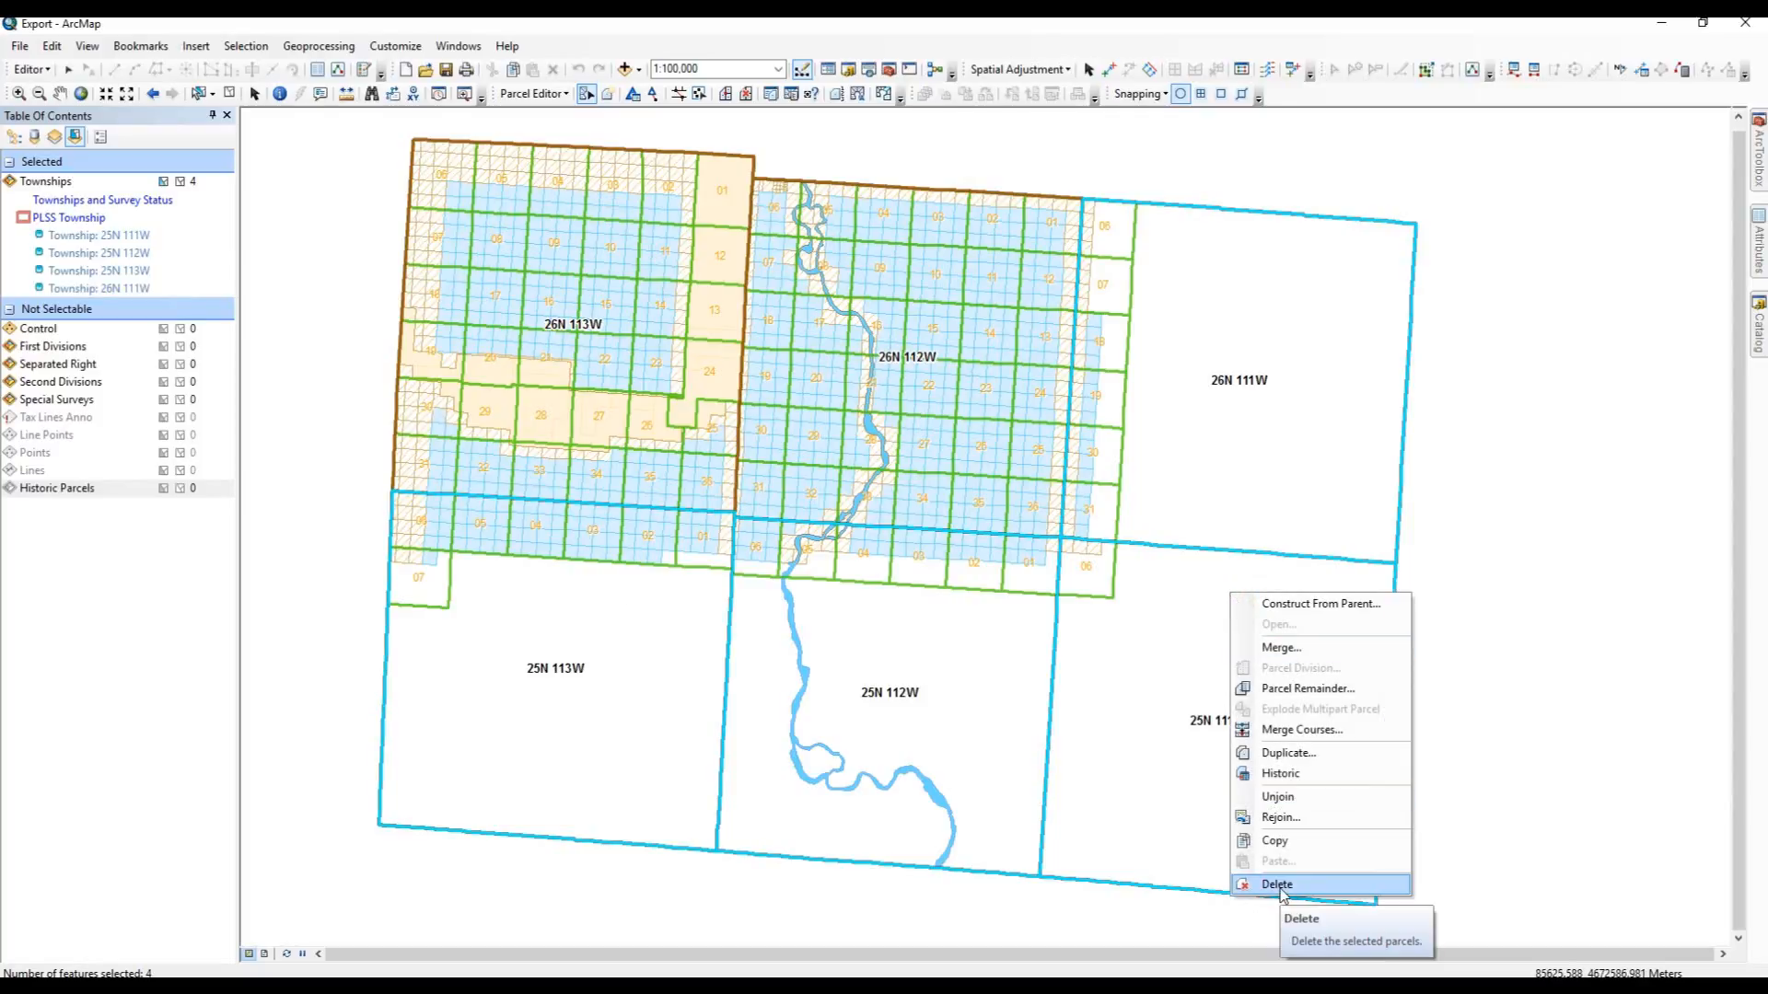
{"action": "left_click", "coordinate": [1277, 884]}
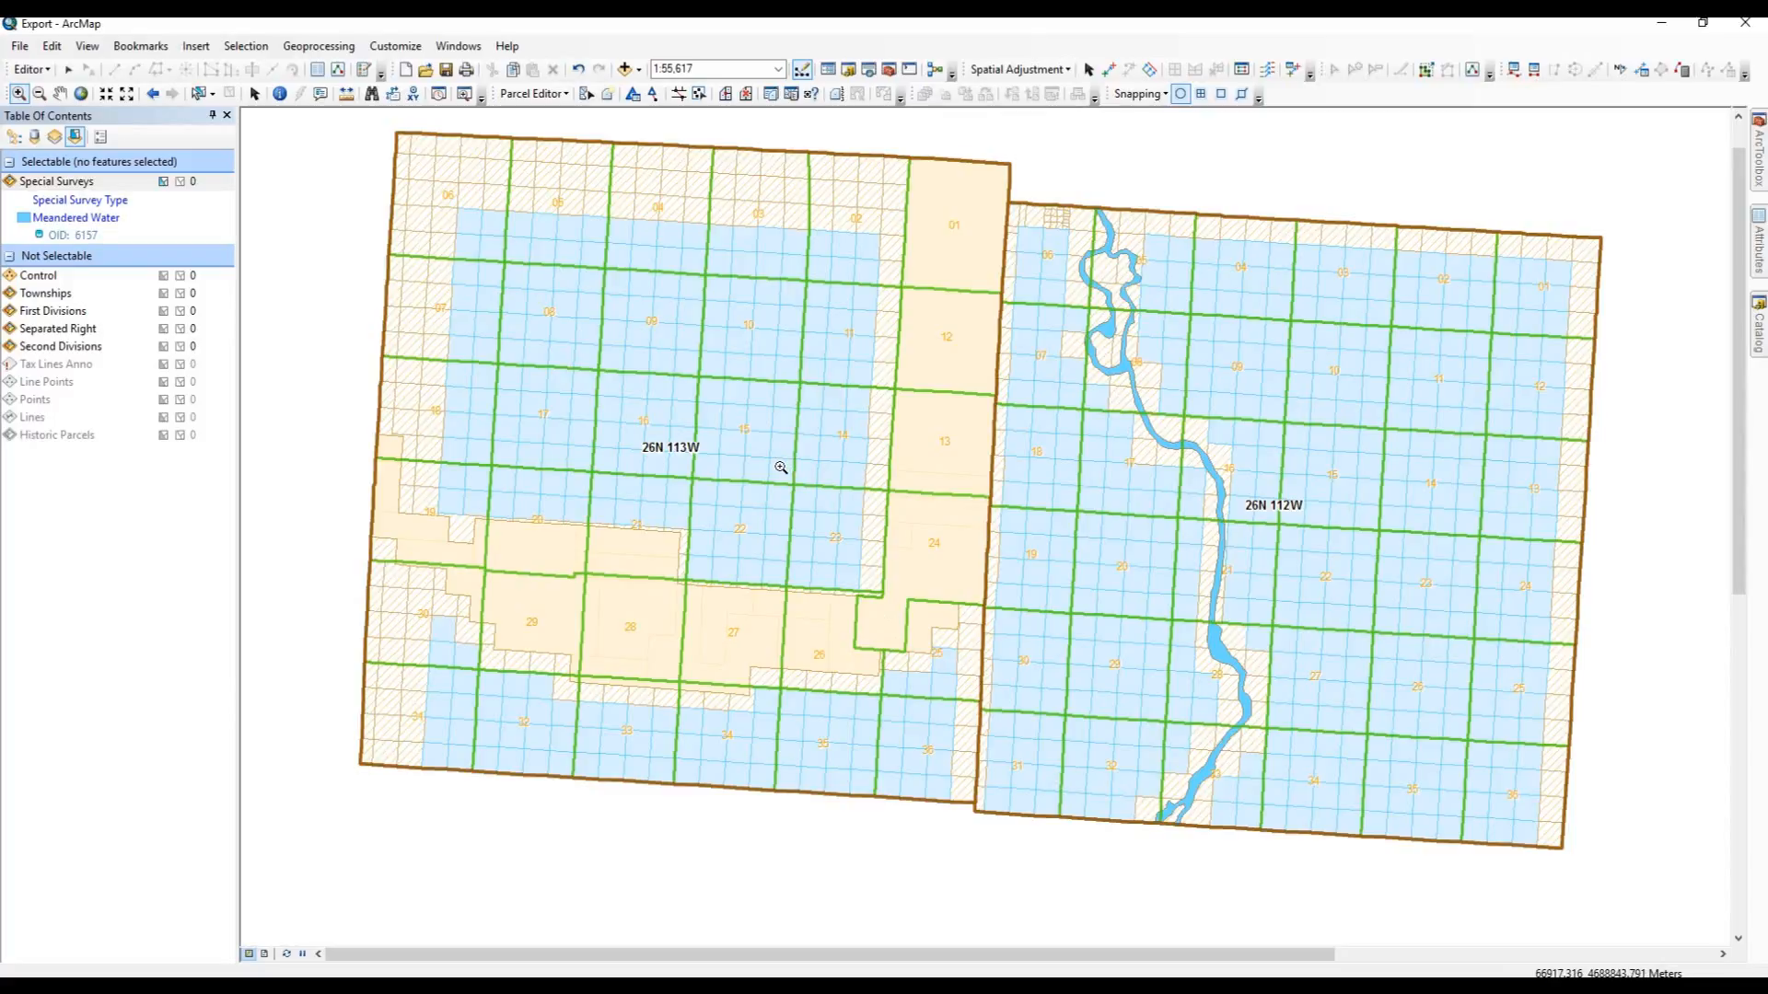
Examine the parcels around sections 24 to 26 in township 26N 113W up close, and return to the full two-township view
{"action": "mouse_move", "coordinate": [780, 467]}
{"action": "left_mouse_down"}
{"action": "mouse_move", "coordinate": [789, 639]}
{"action": "mouse_move", "coordinate": [1022, 698]}
{"action": "left_mouse_up"}
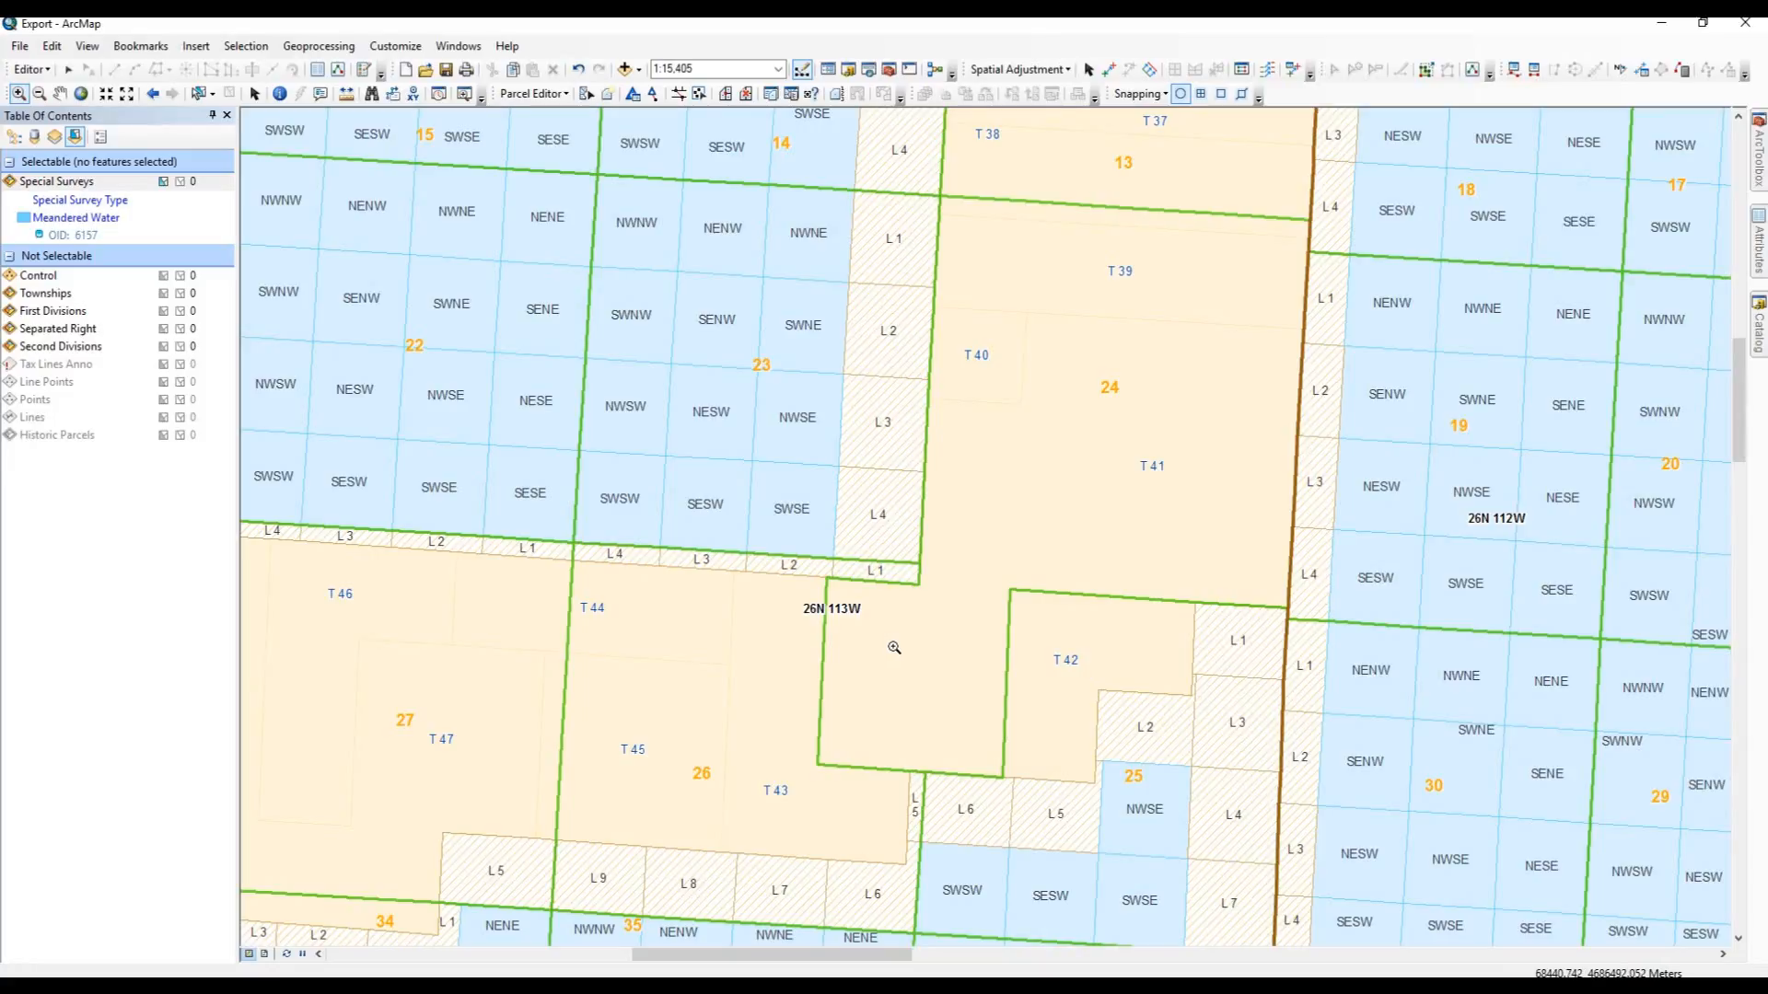
{"action": "left_click", "coordinate": [586, 104]}
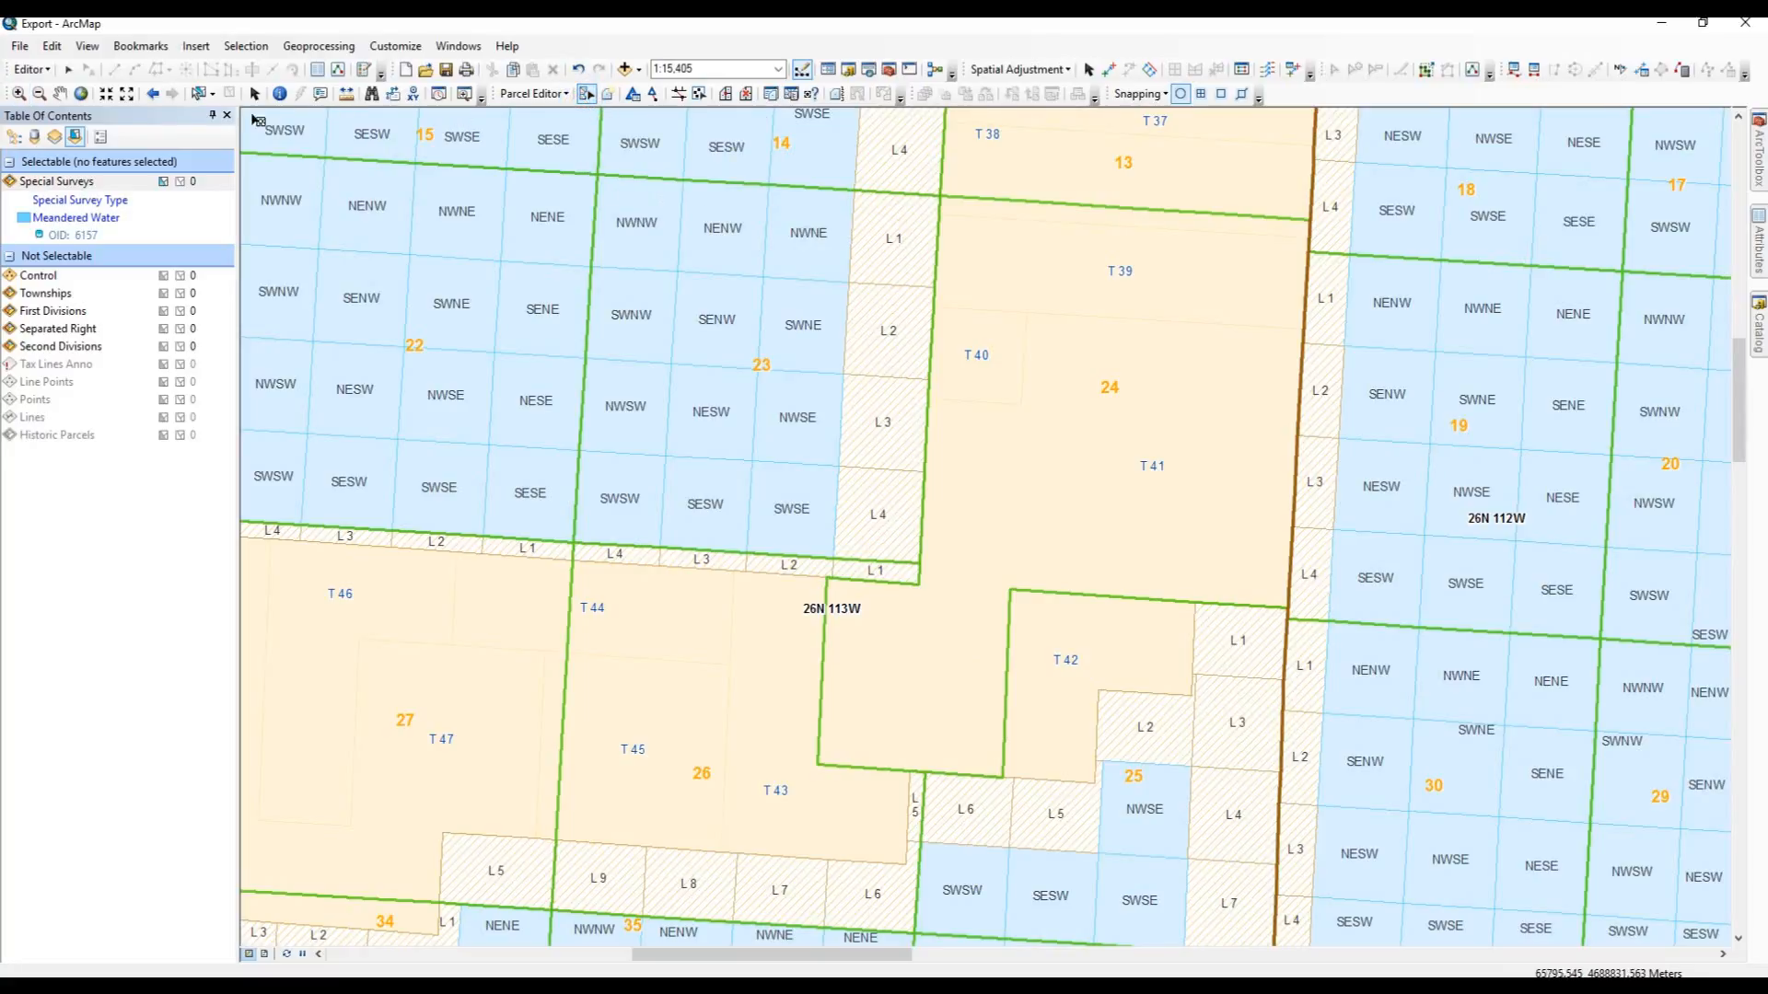
{"action": "left_click", "coordinate": [154, 96]}
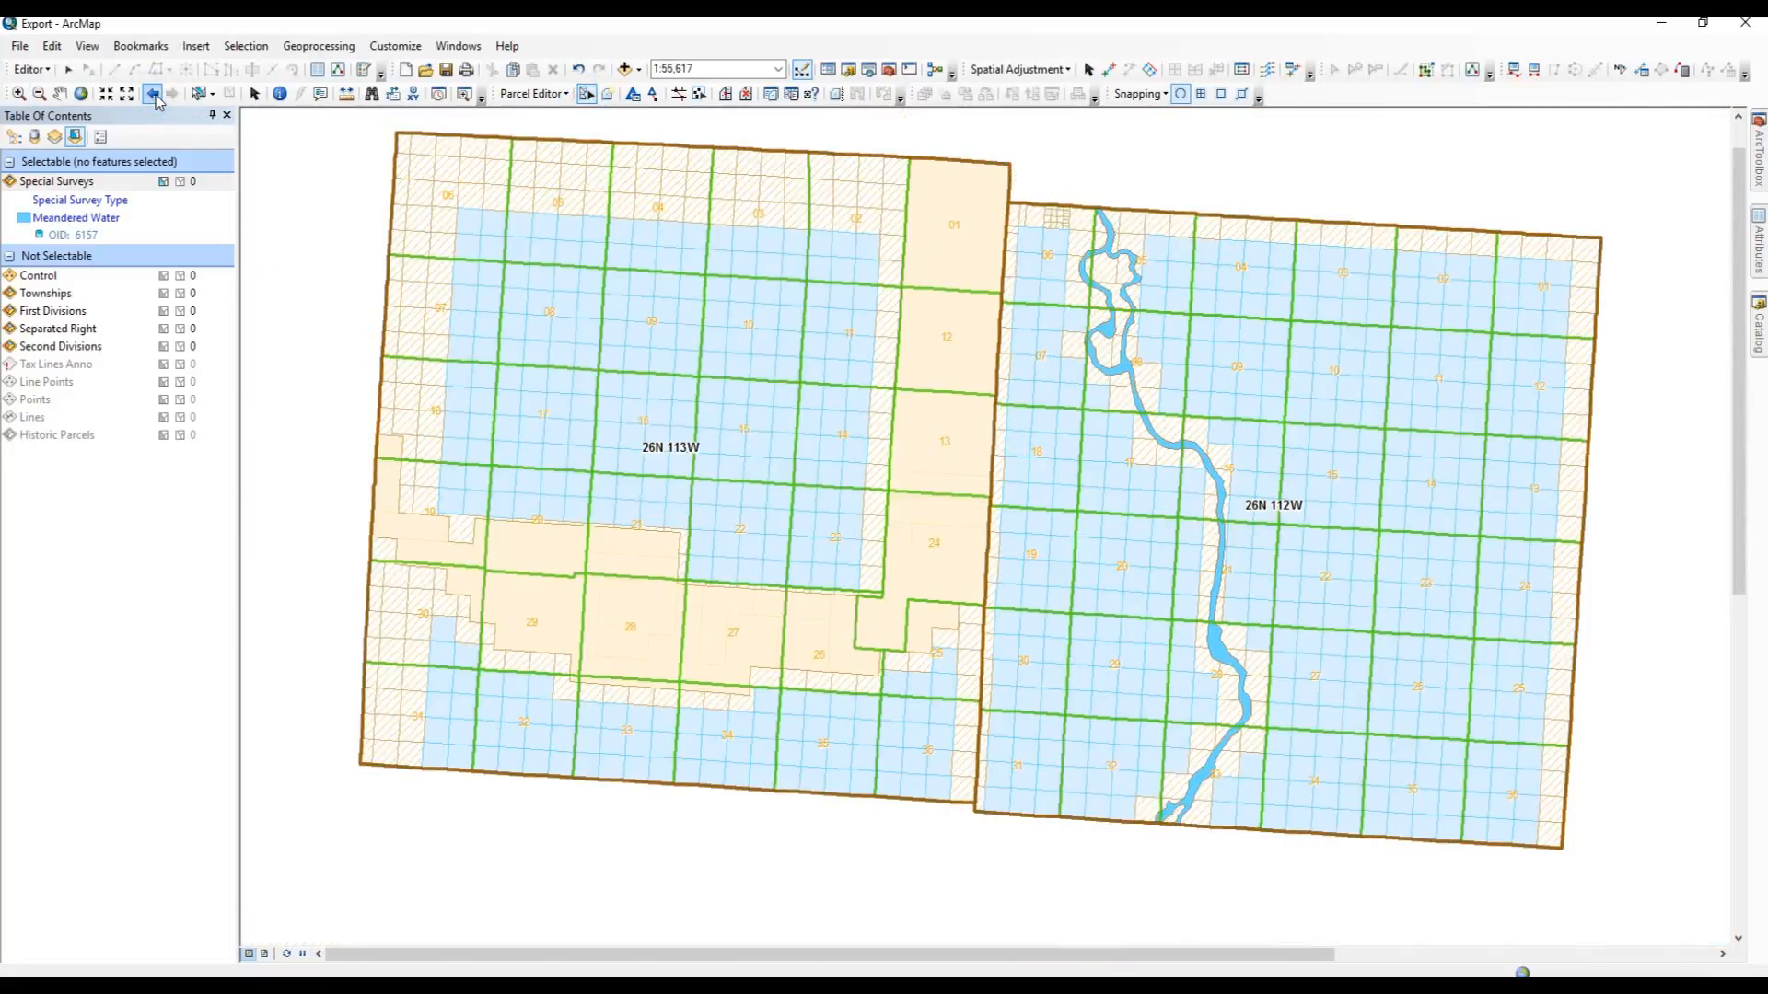